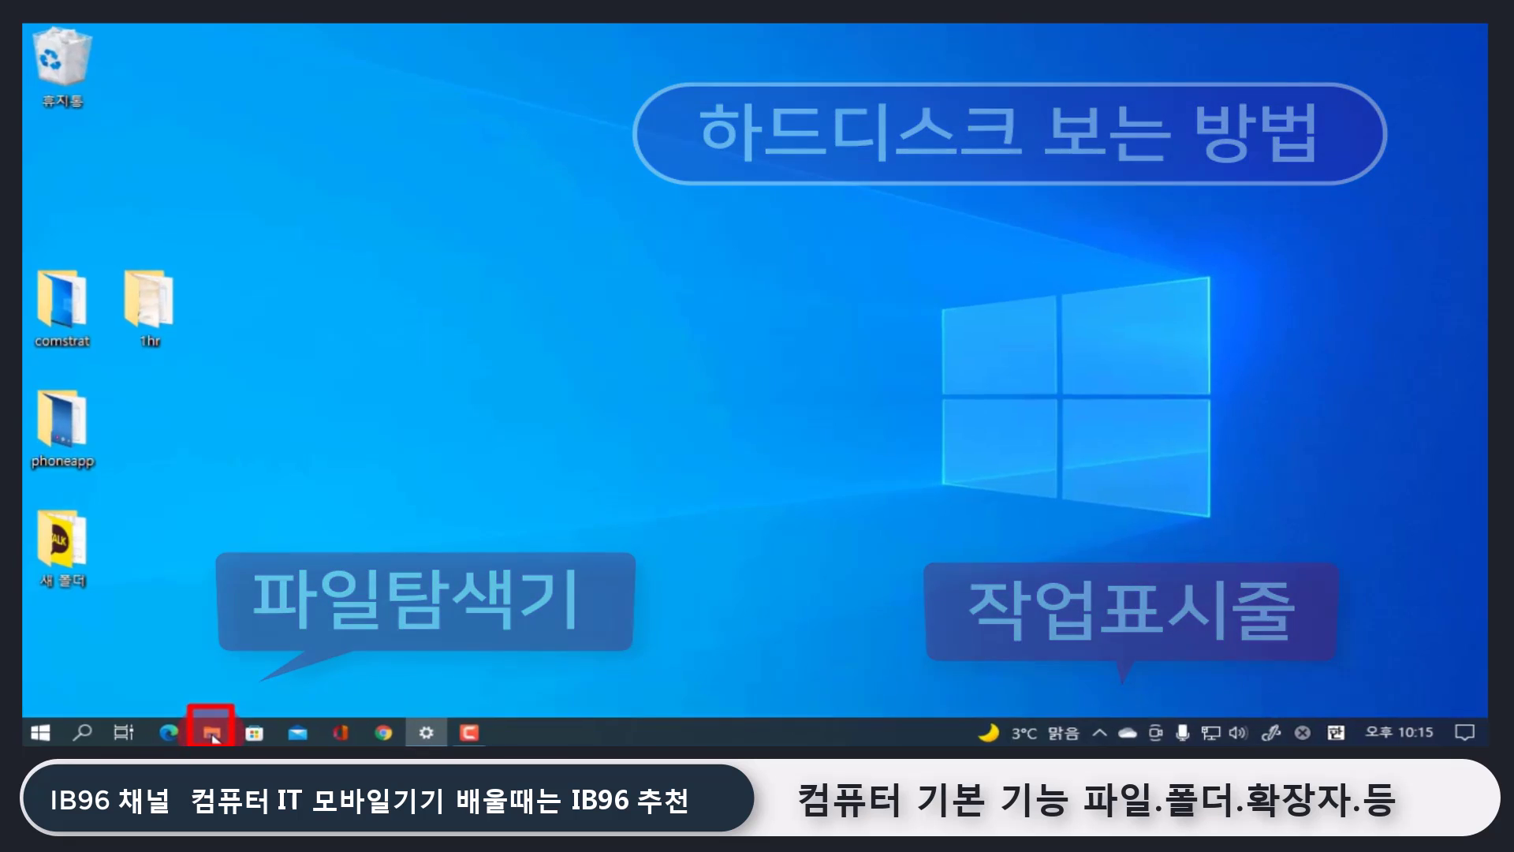
- Open File Explorer and expand 내 PC in the folder tree to view the computer's drives
left_click(209, 733)
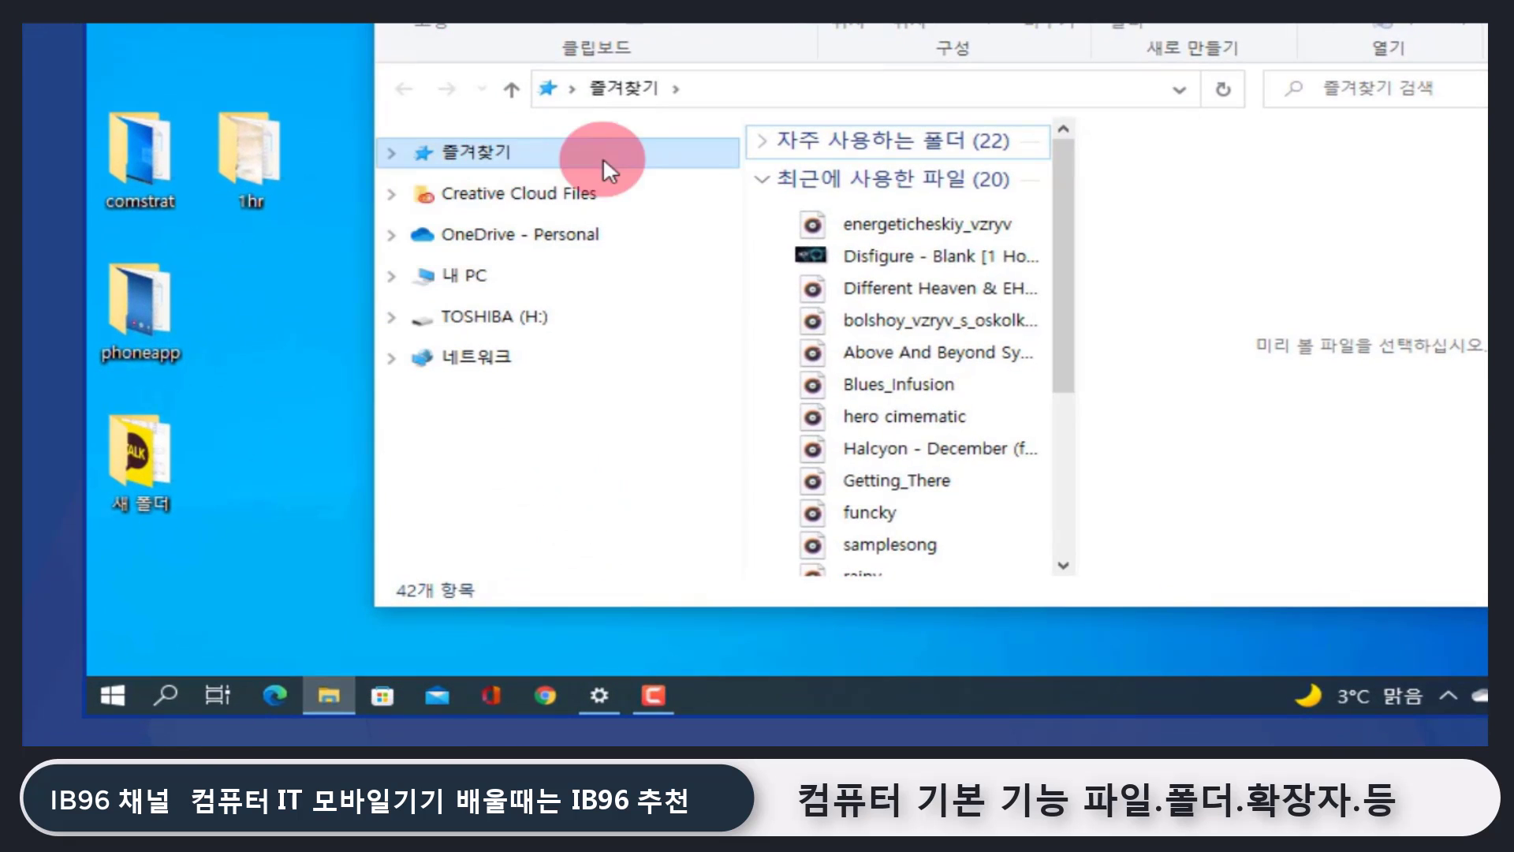
left_click(388, 274)
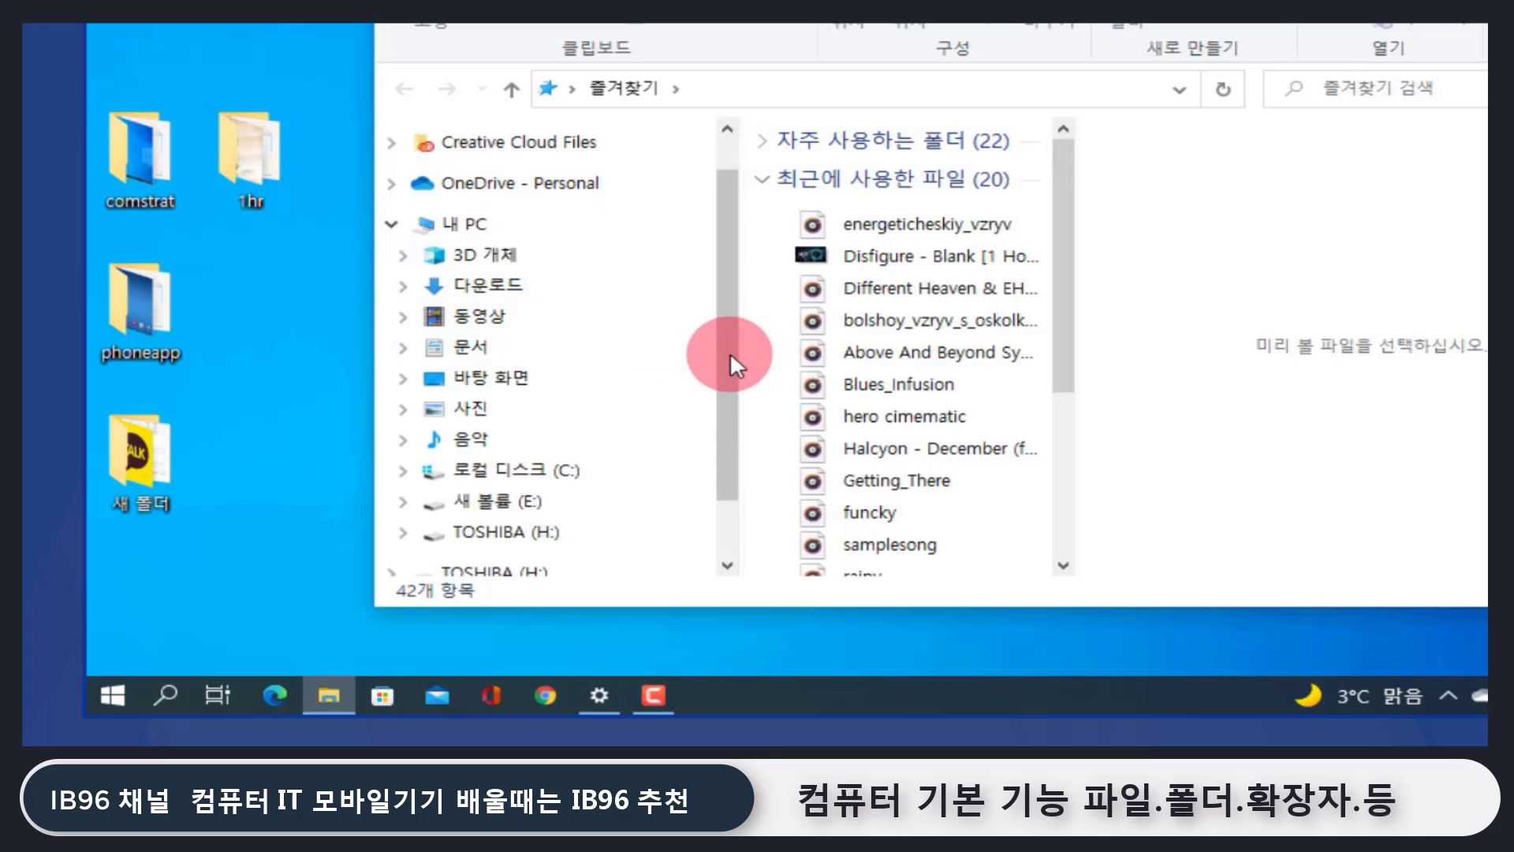
left_click_drag(730, 352, 721, 415)
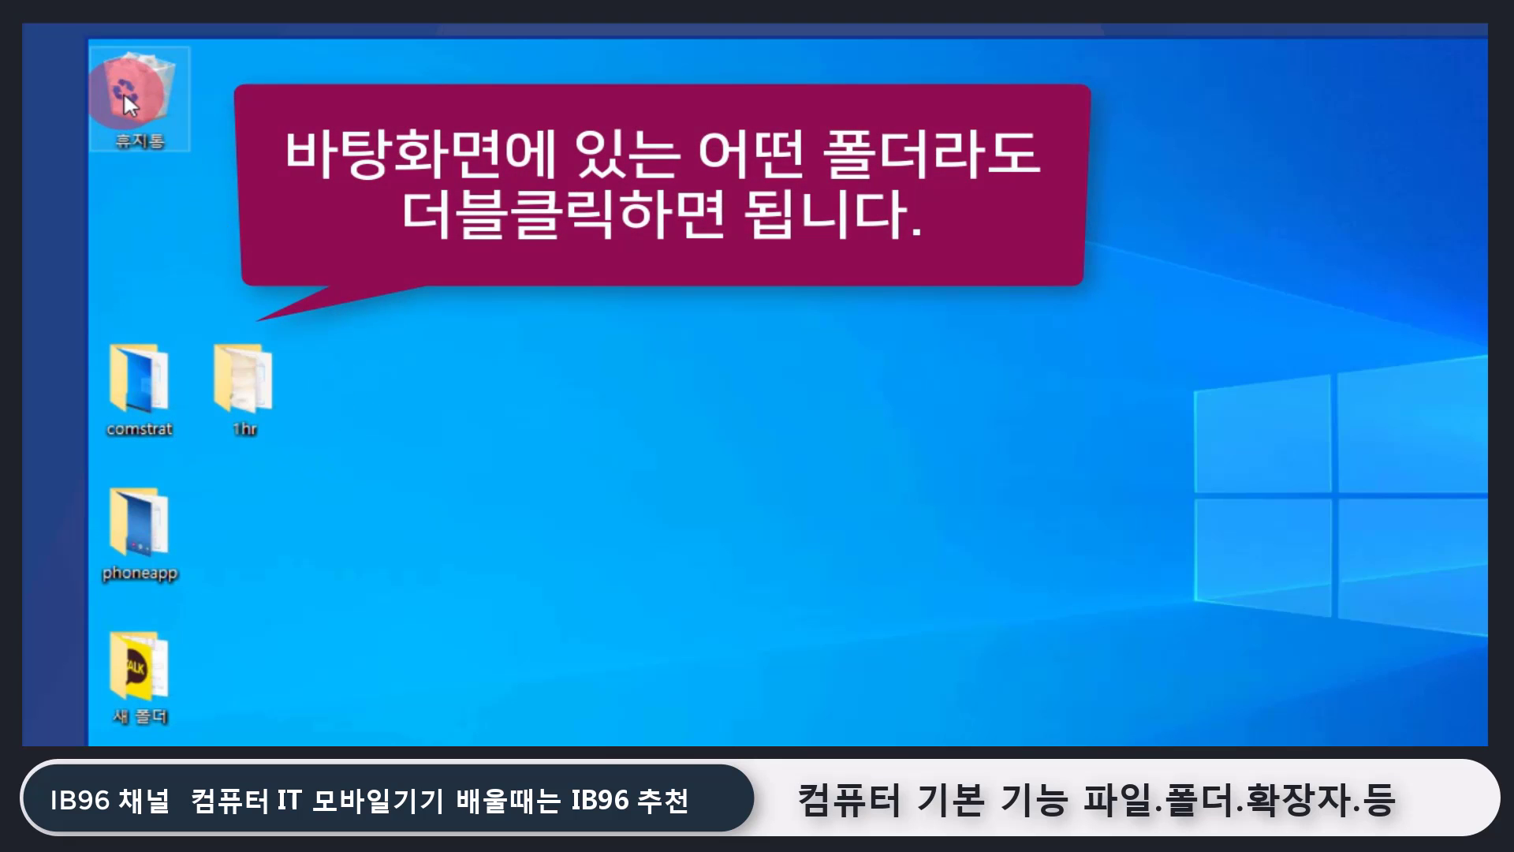
- Open the 1hr desktop folder, expand 내 PC in its folder tree, and go to 로컬 디스크 (C:)
double_click(241, 378)
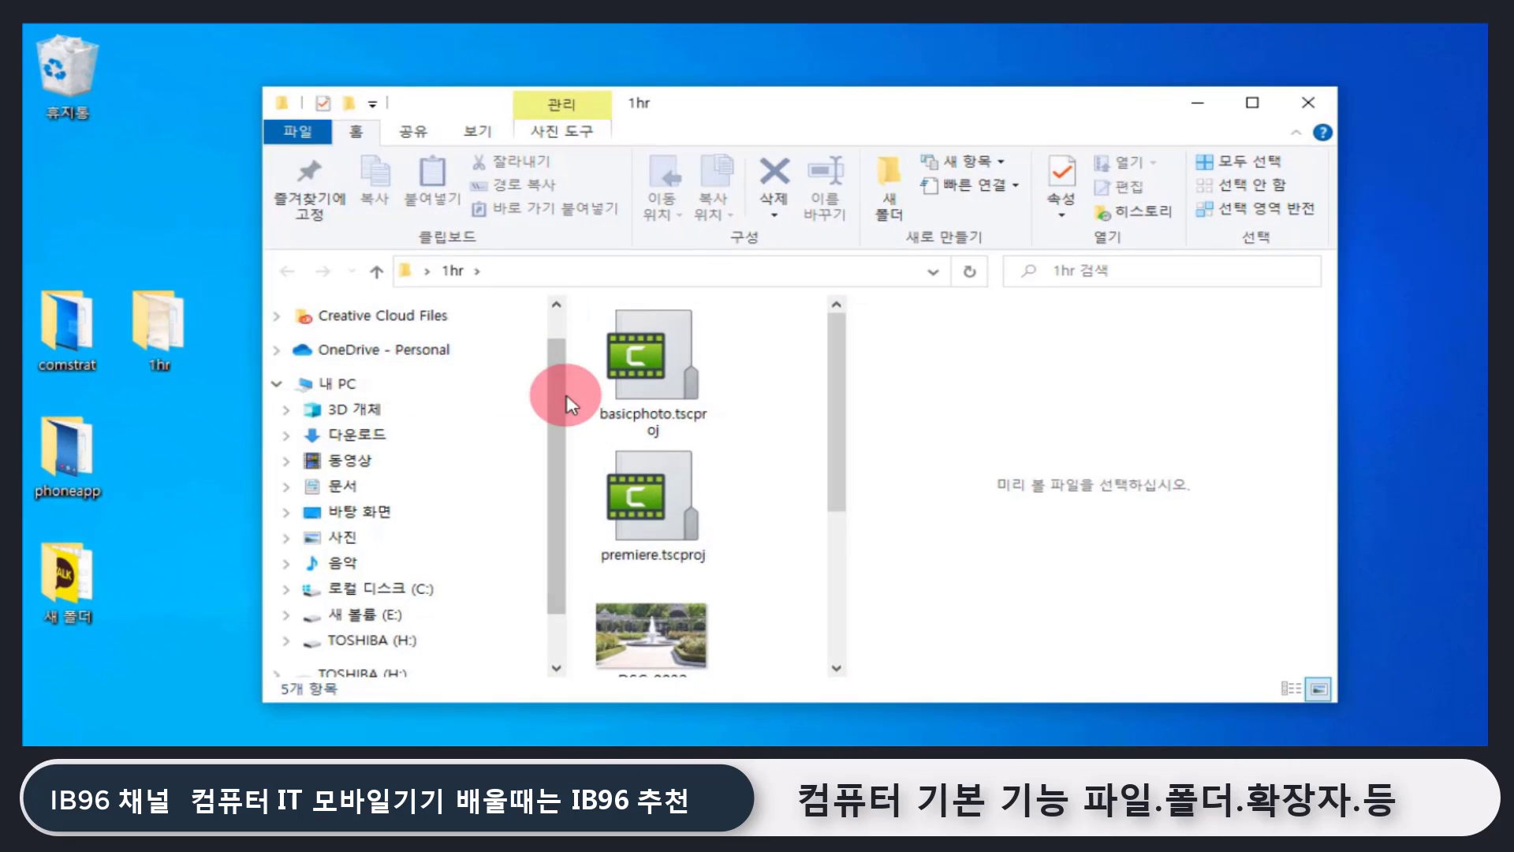
left_click_drag(560, 378, 524, 473)
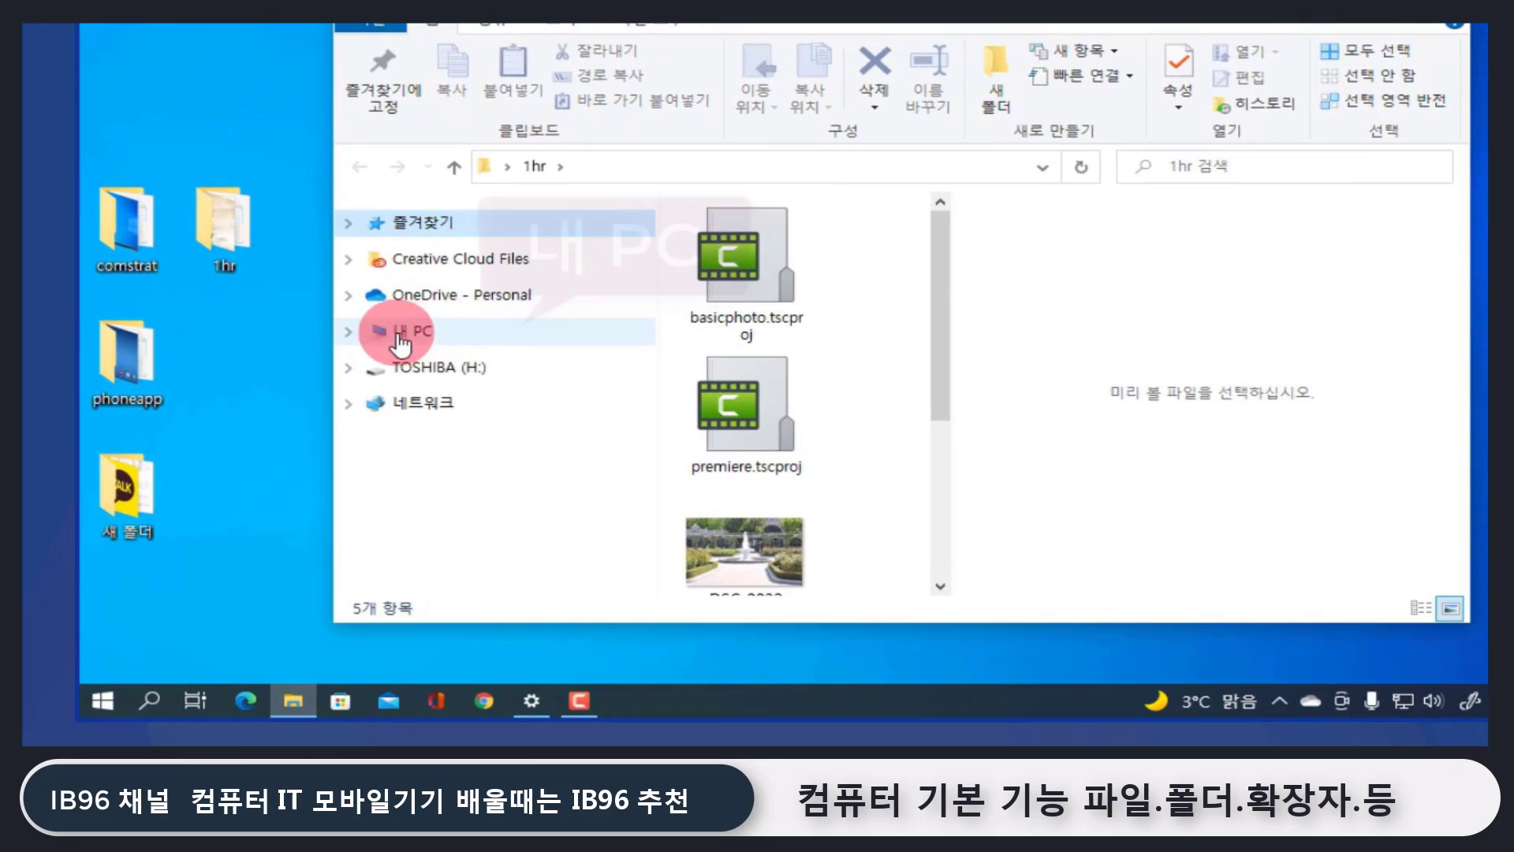
left_click(348, 331)
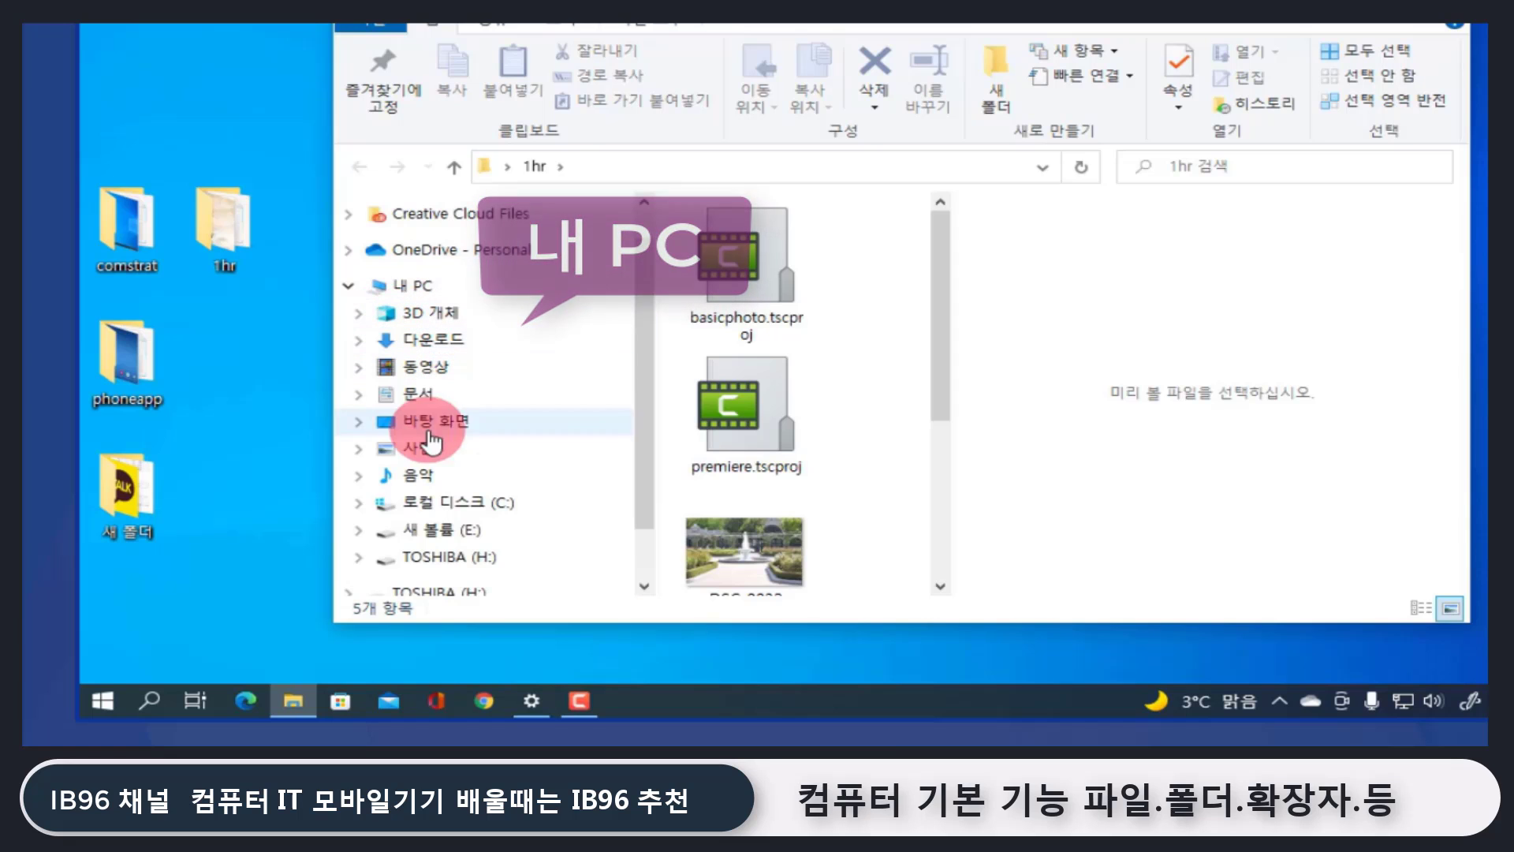
left_click(505, 509)
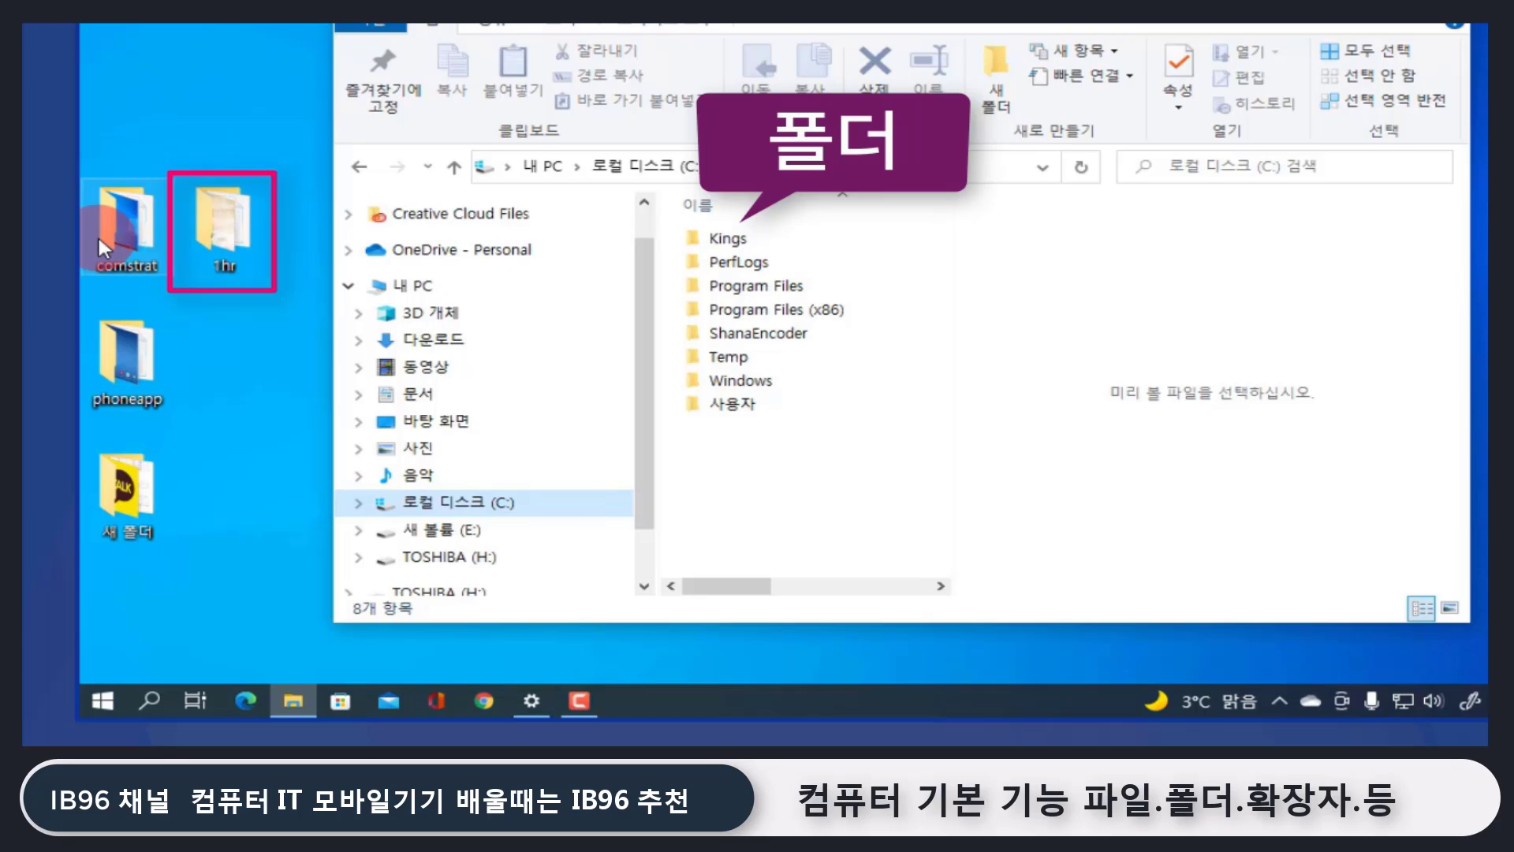
- Open the KOS folder inside Kings on drive C, select kdfSapinj.dll, and examine its folder path
double_click(717, 238)
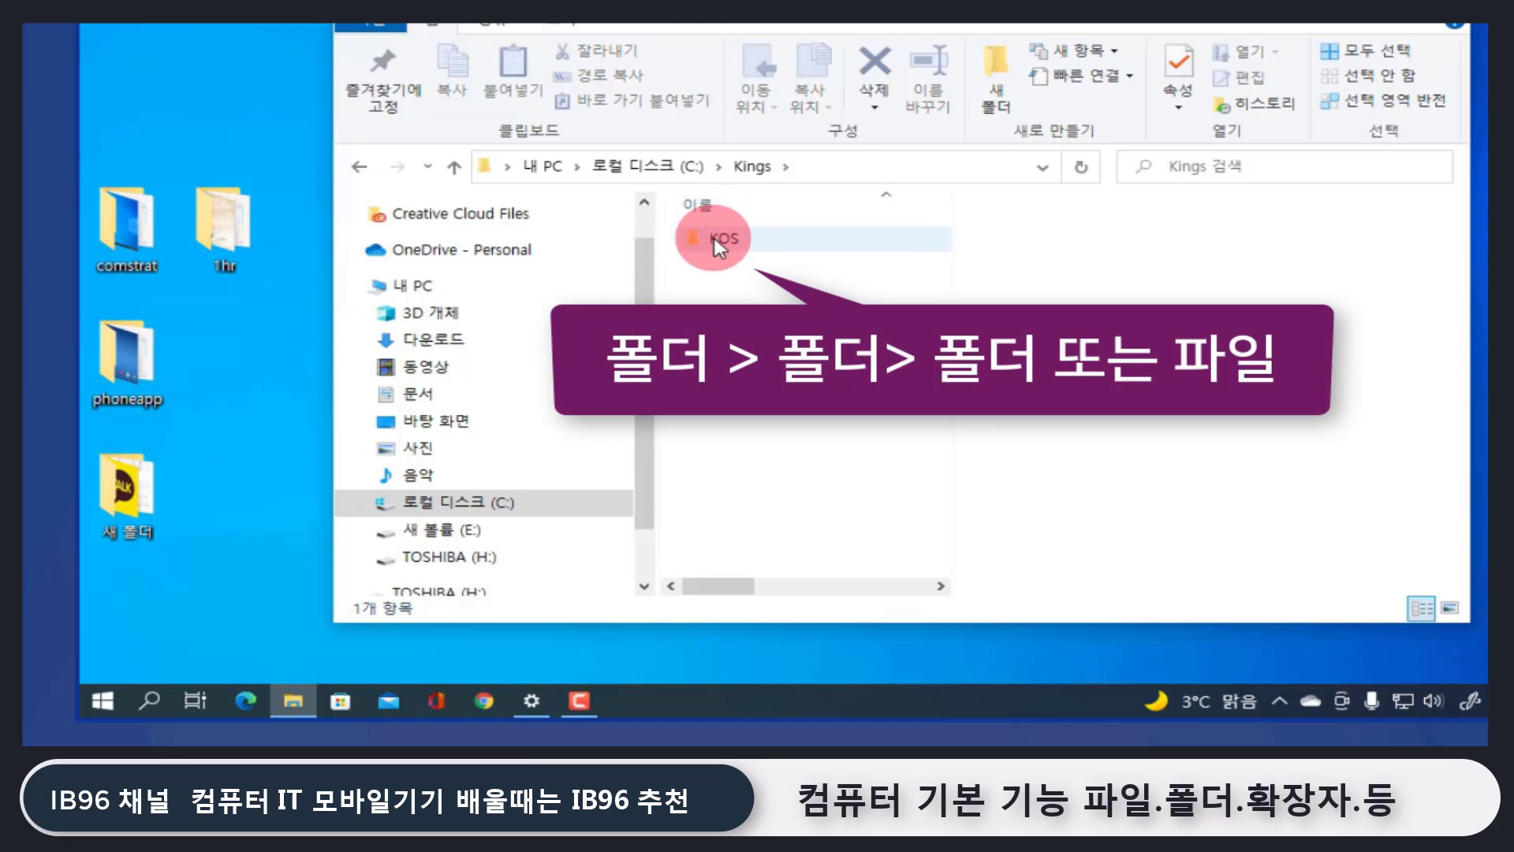
double_click(715, 239)
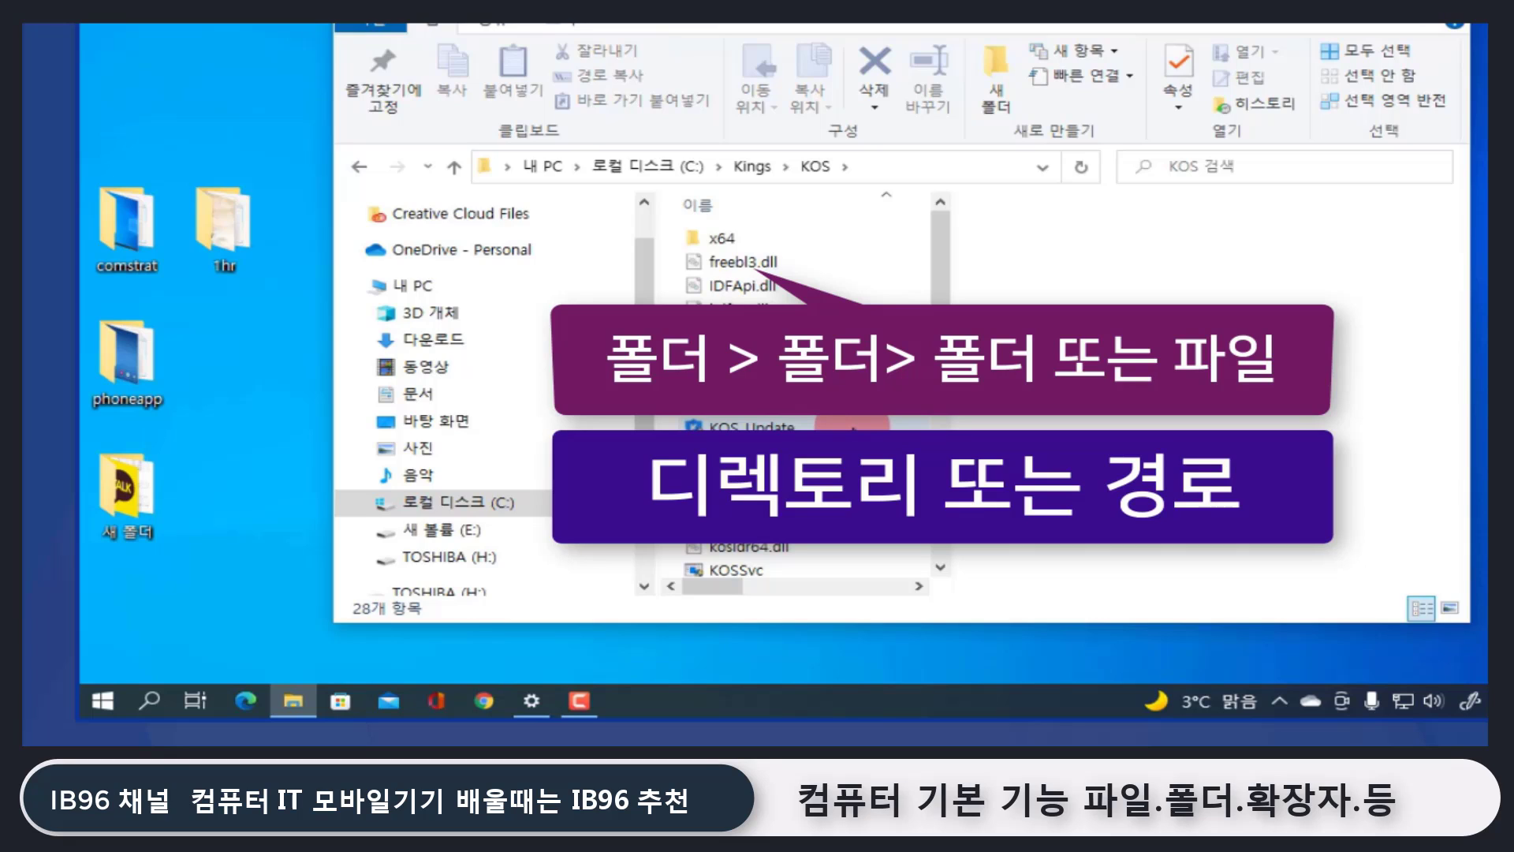
left_click(757, 404)
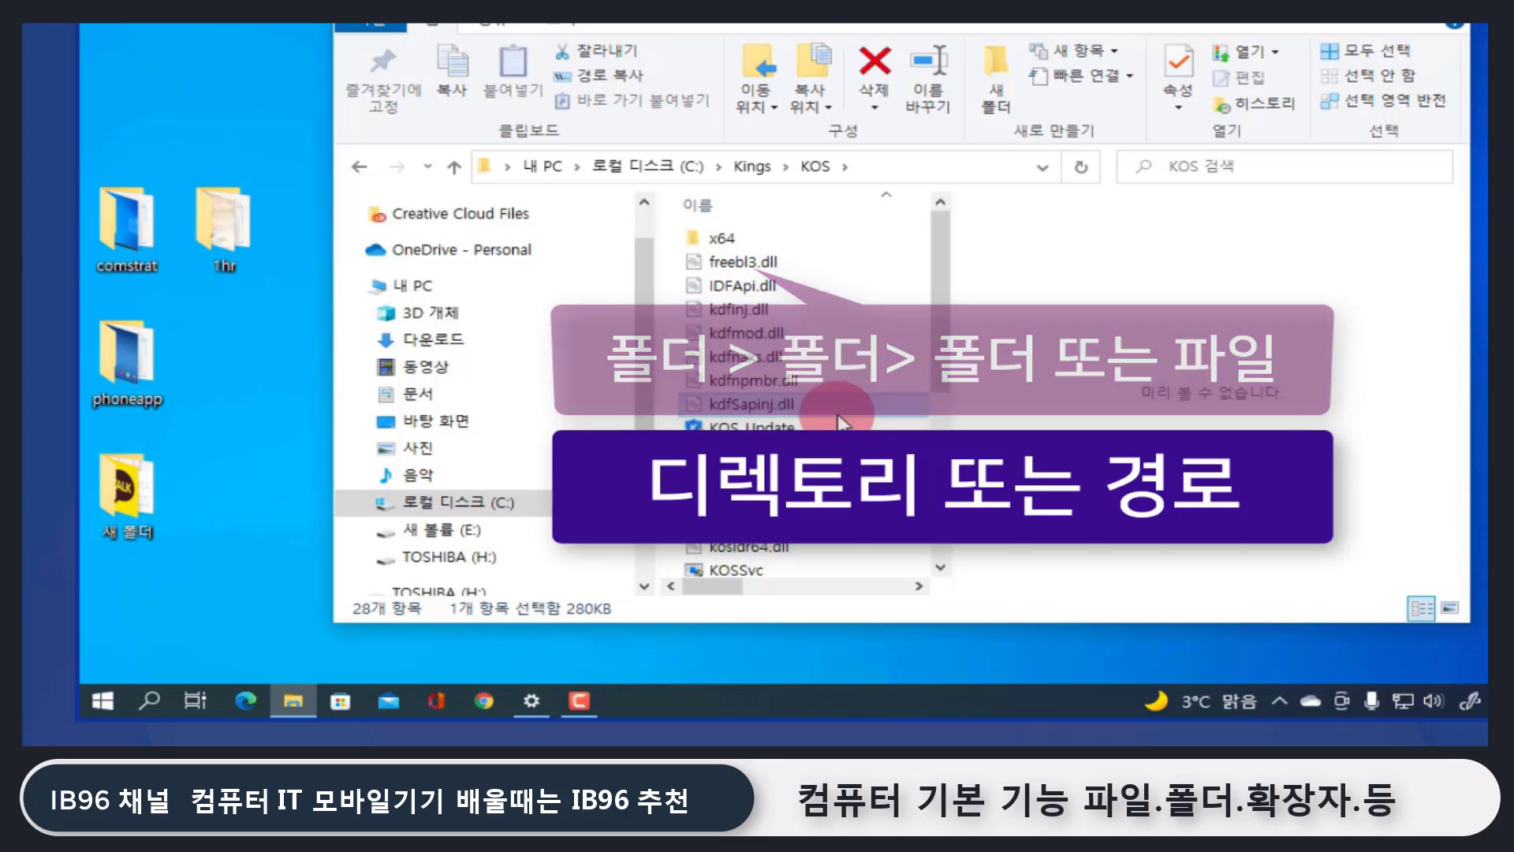
mouse_move(775, 412)
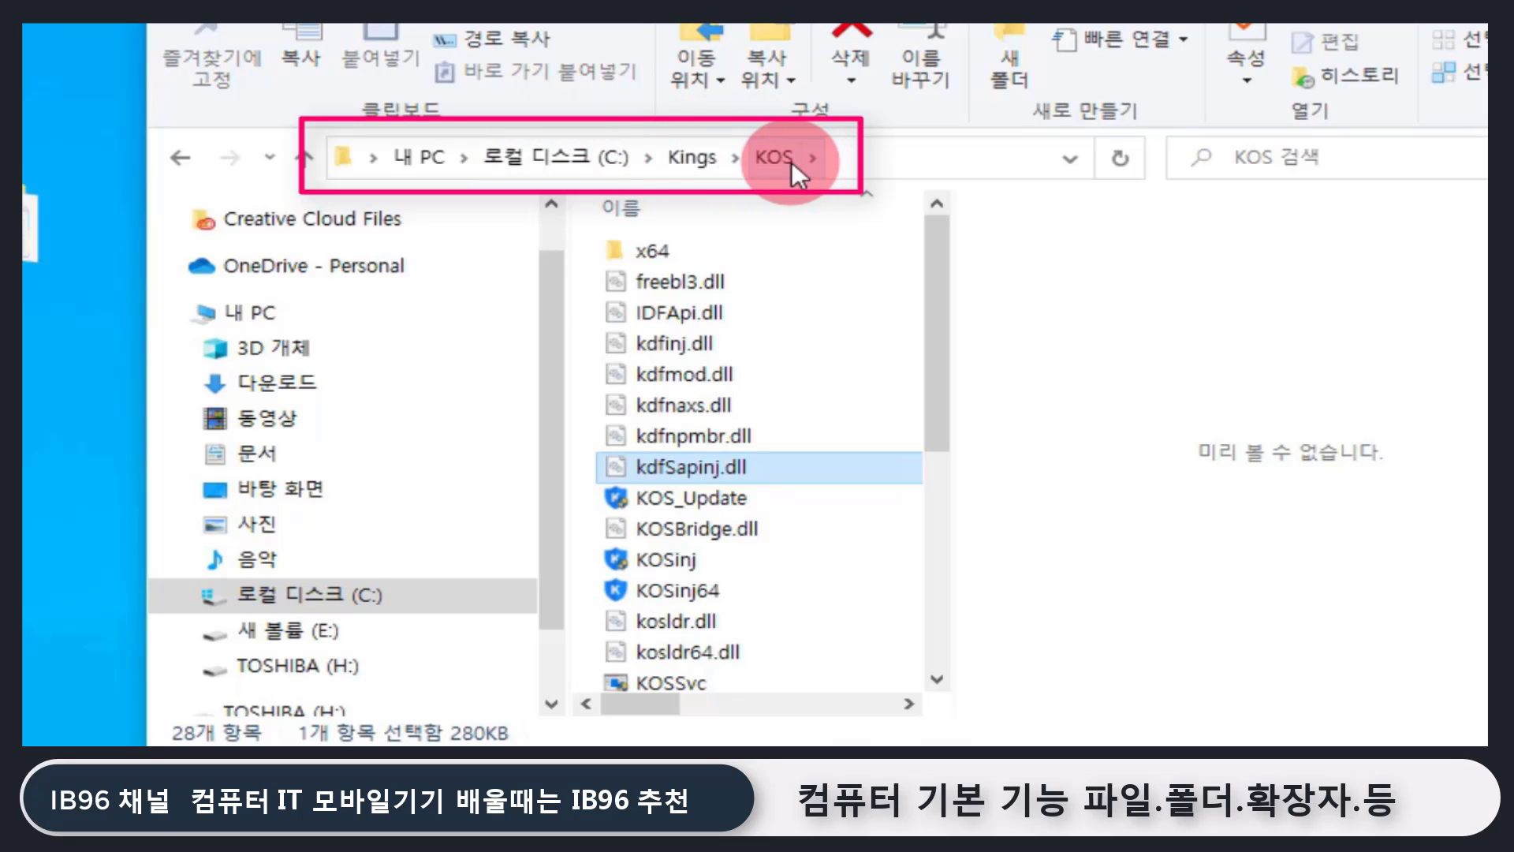
mouse_move(686, 467)
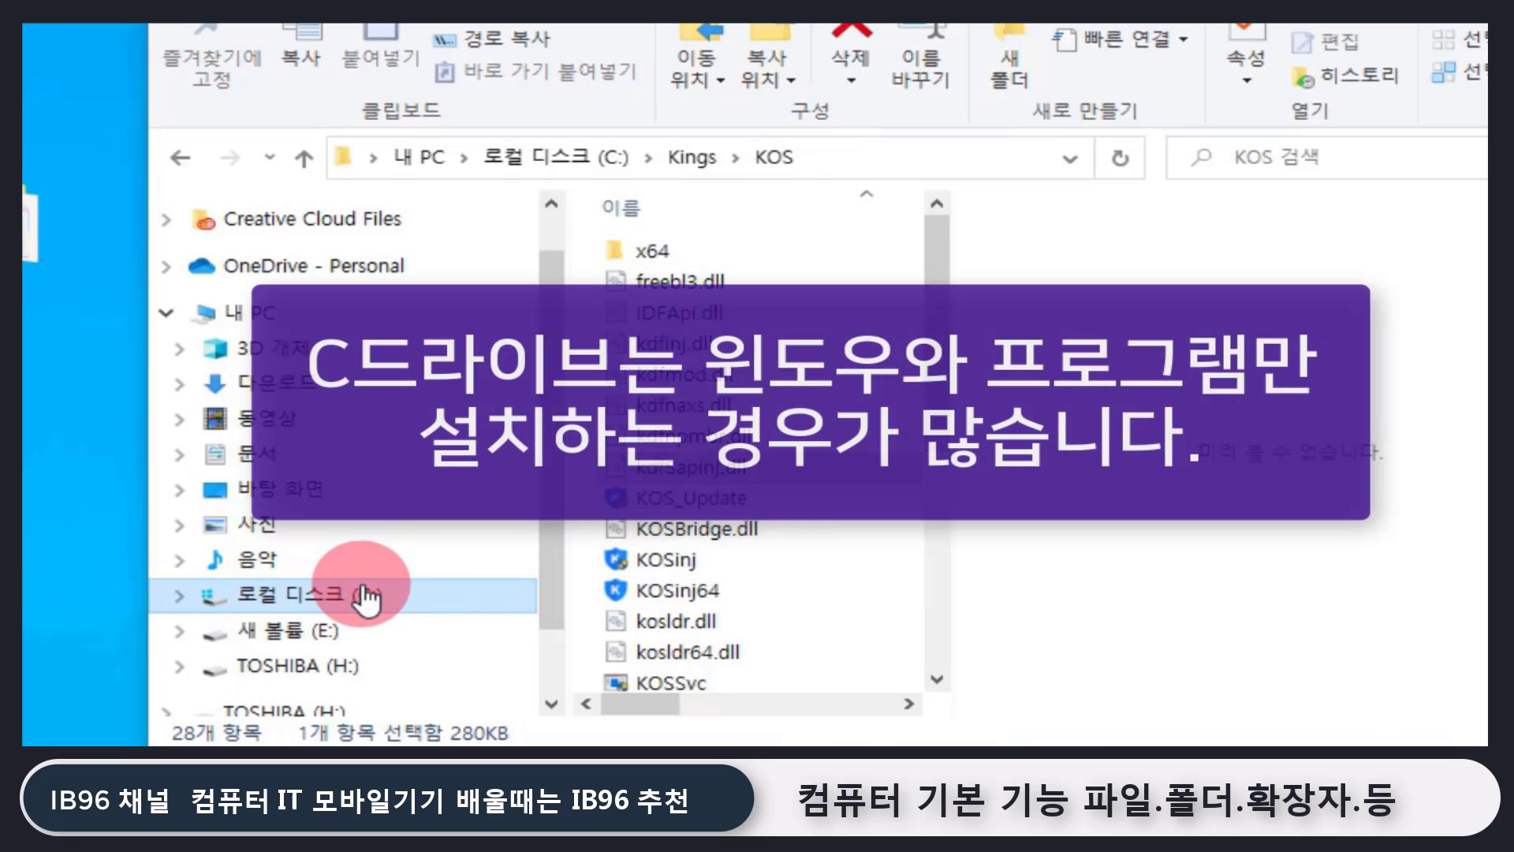
- Browse from the root of drive C to the source photo folder on 새 볼륨 (E:) and widen its file list
left_click(405, 593)
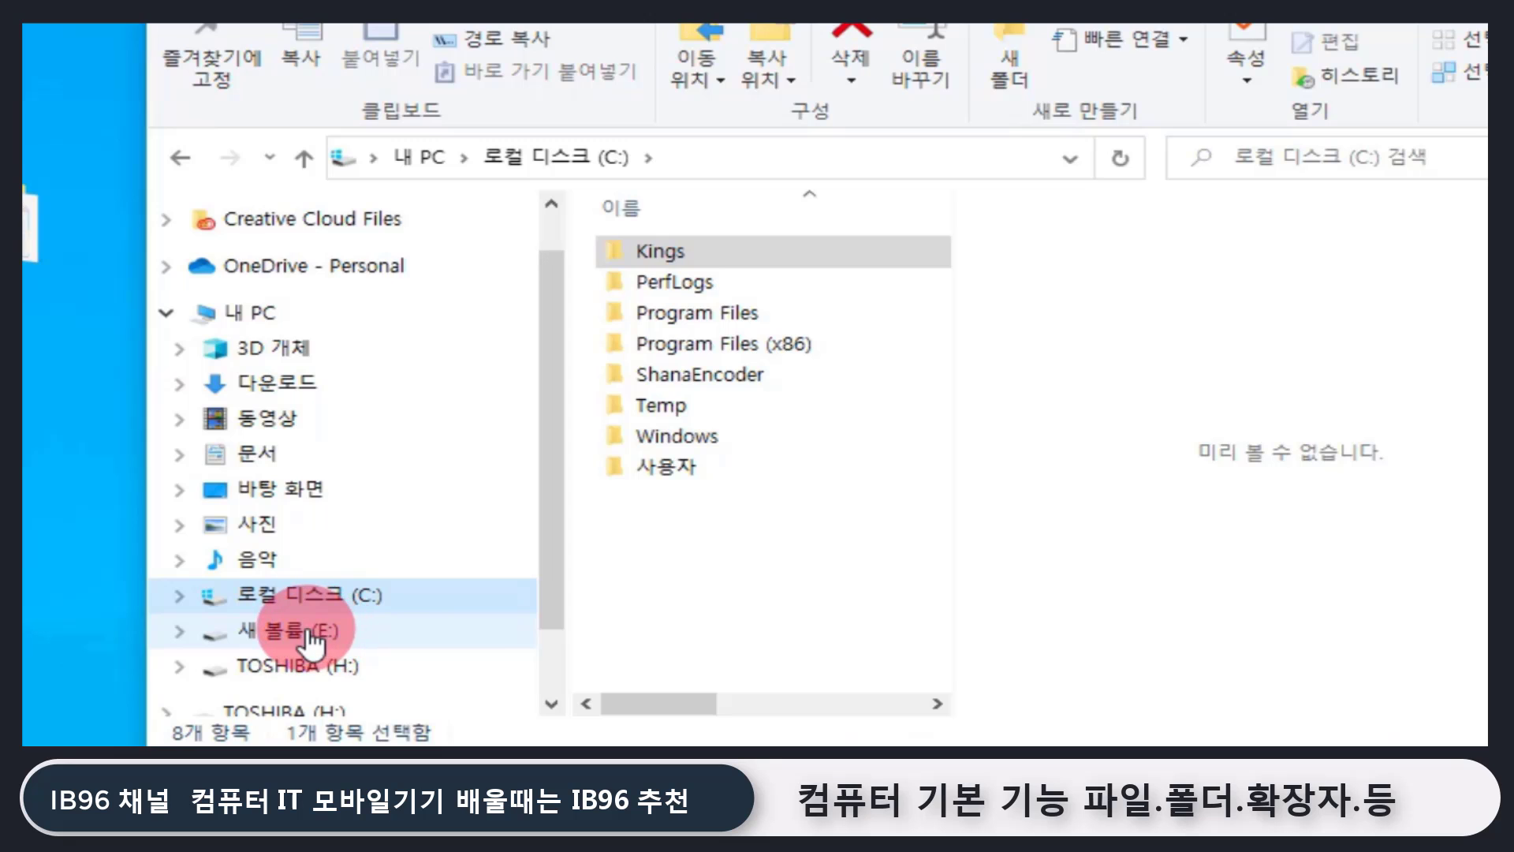
left_click(325, 629)
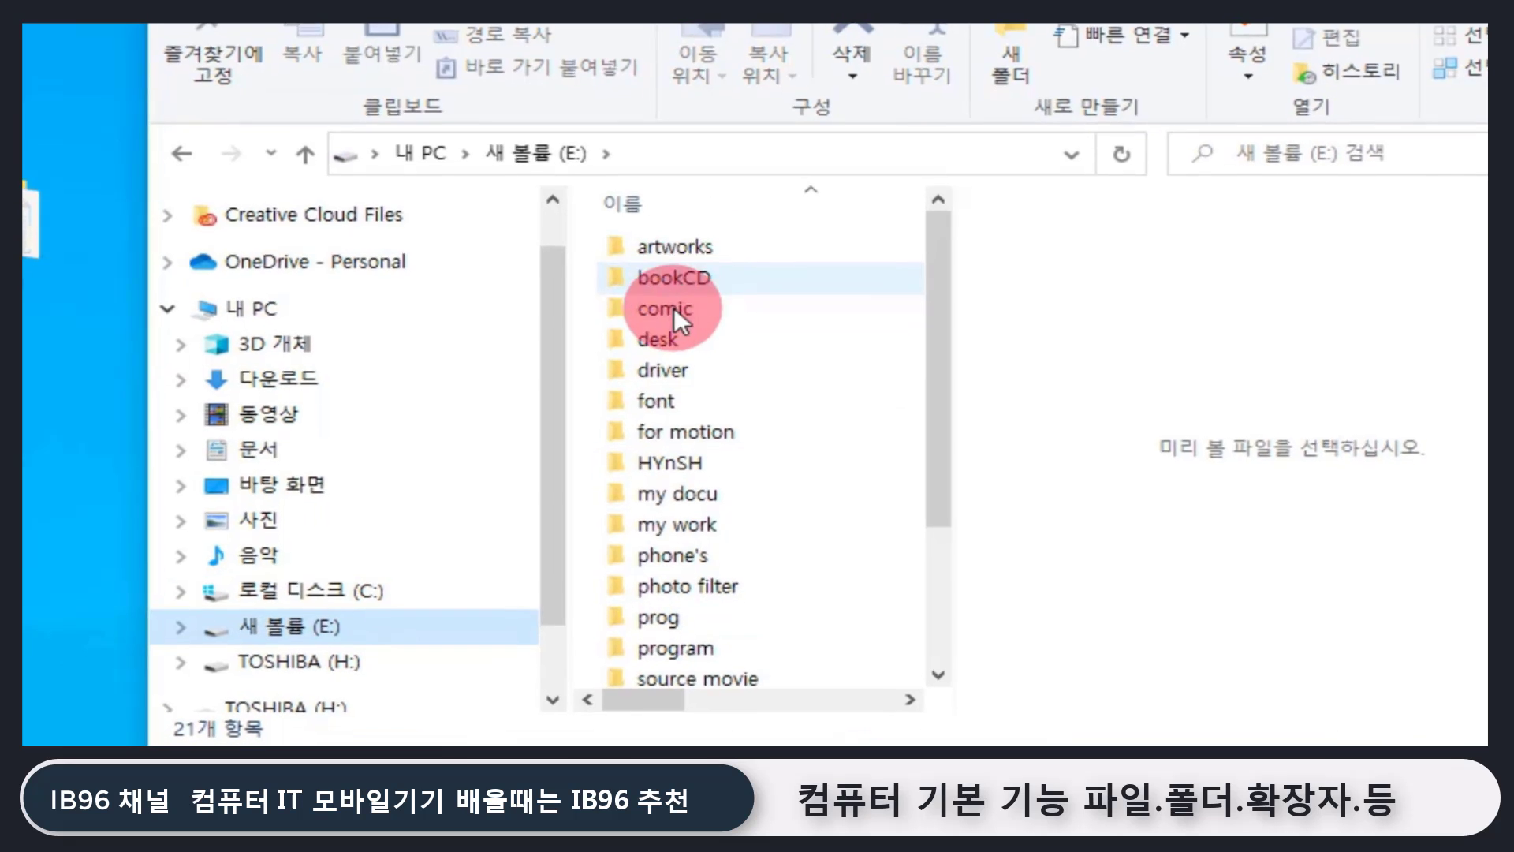
scroll(682, 626, "down", 1)
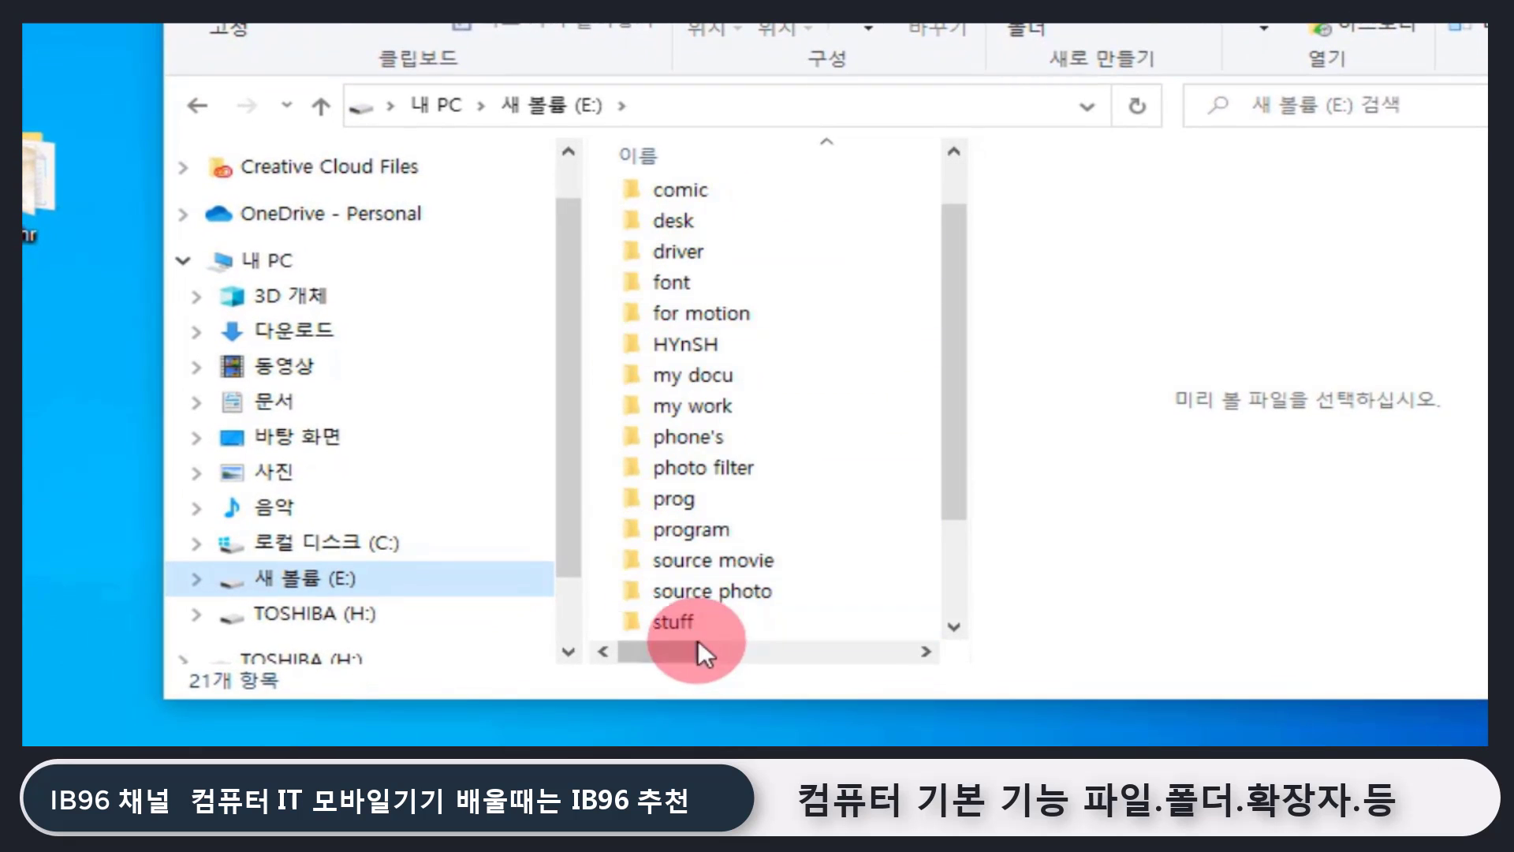
double_click(742, 594)
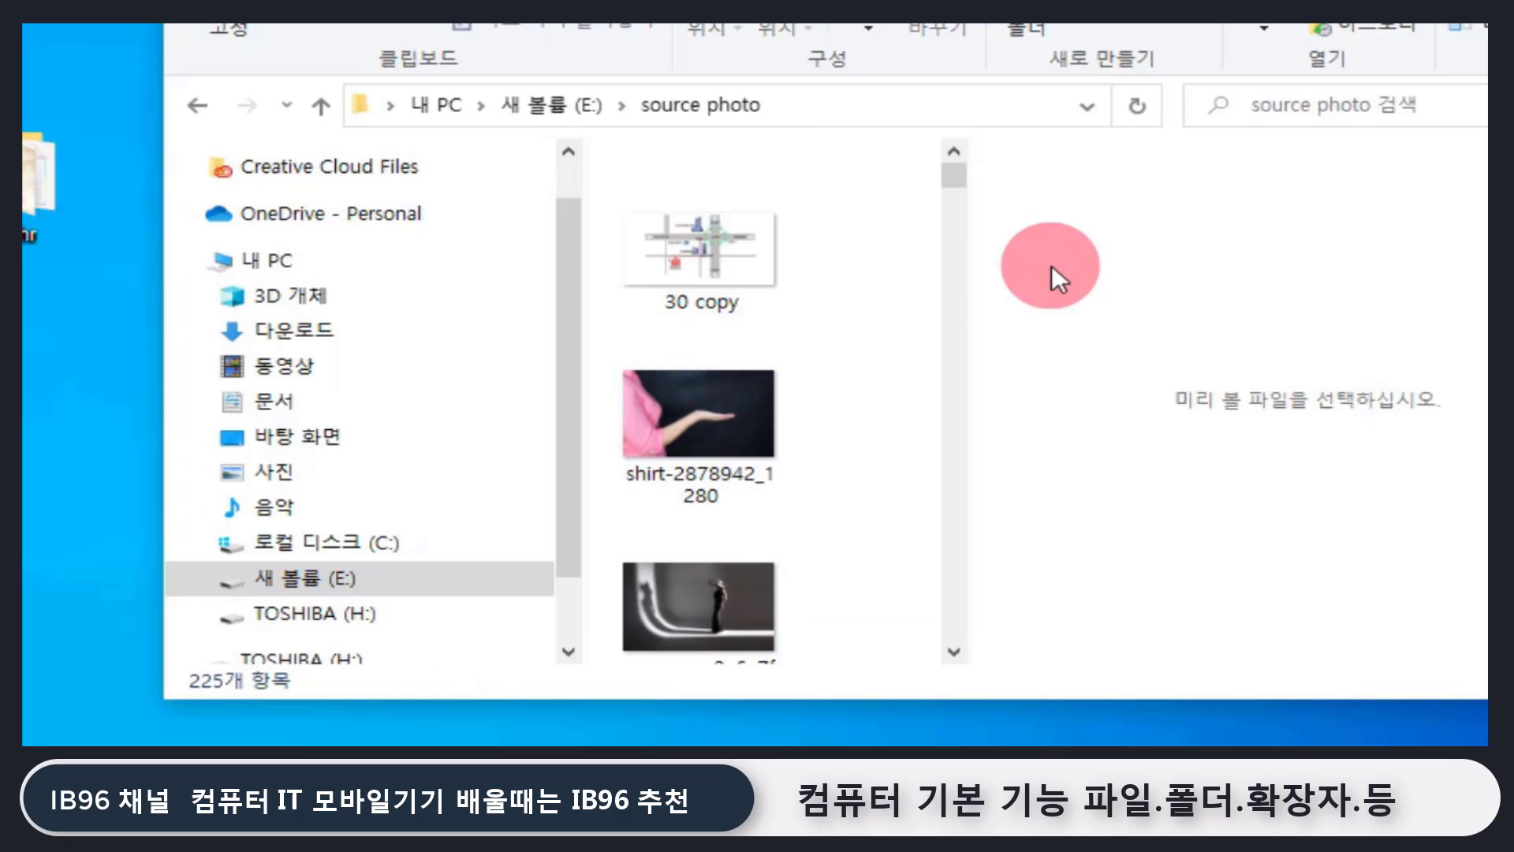
left_click_drag(971, 253, 1060, 246)
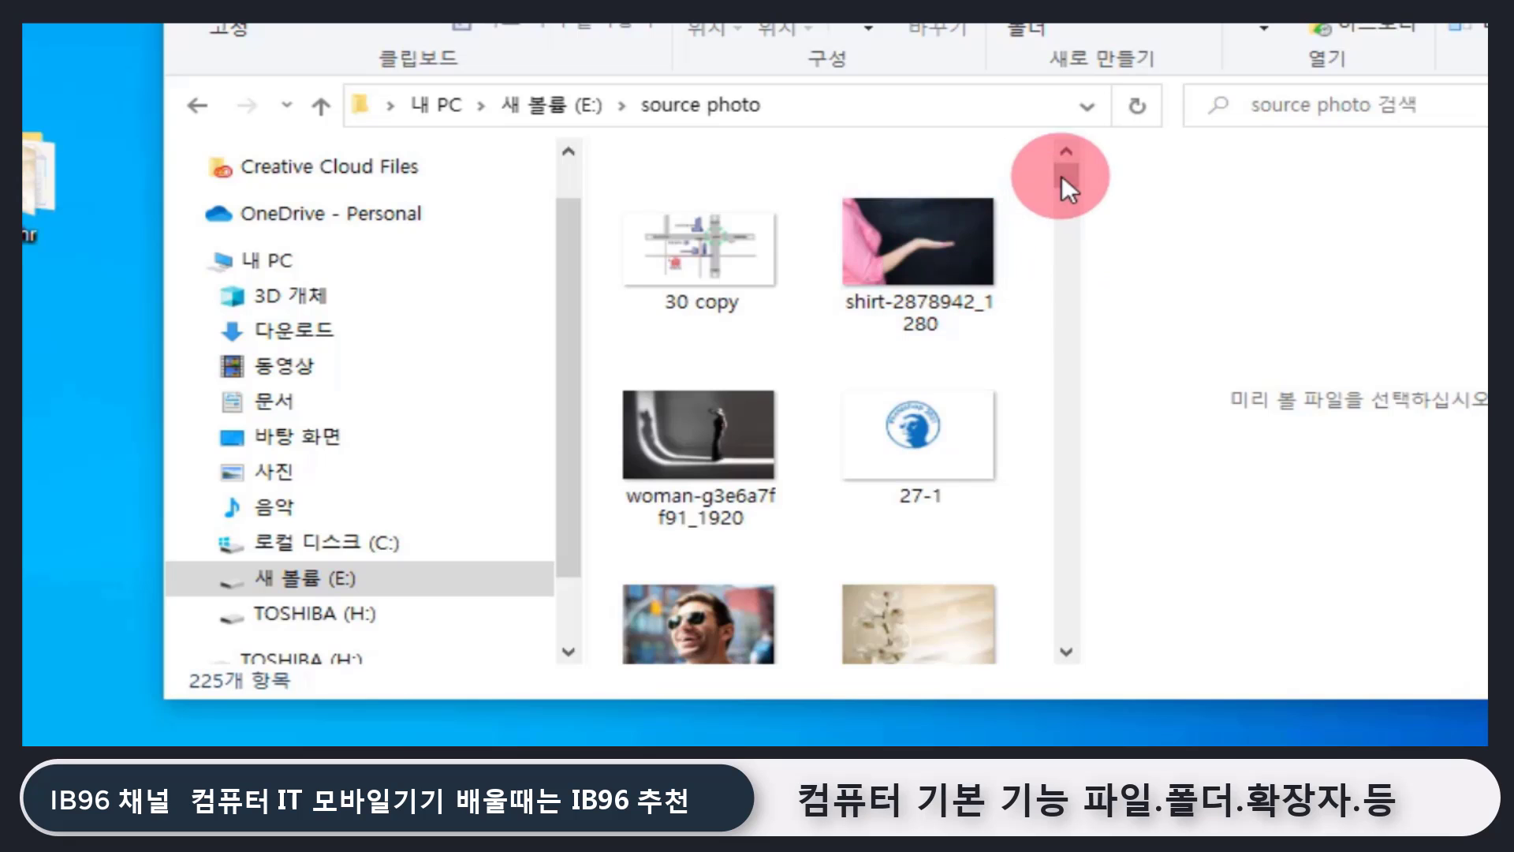
left_click_drag(1061, 175, 1019, 125)
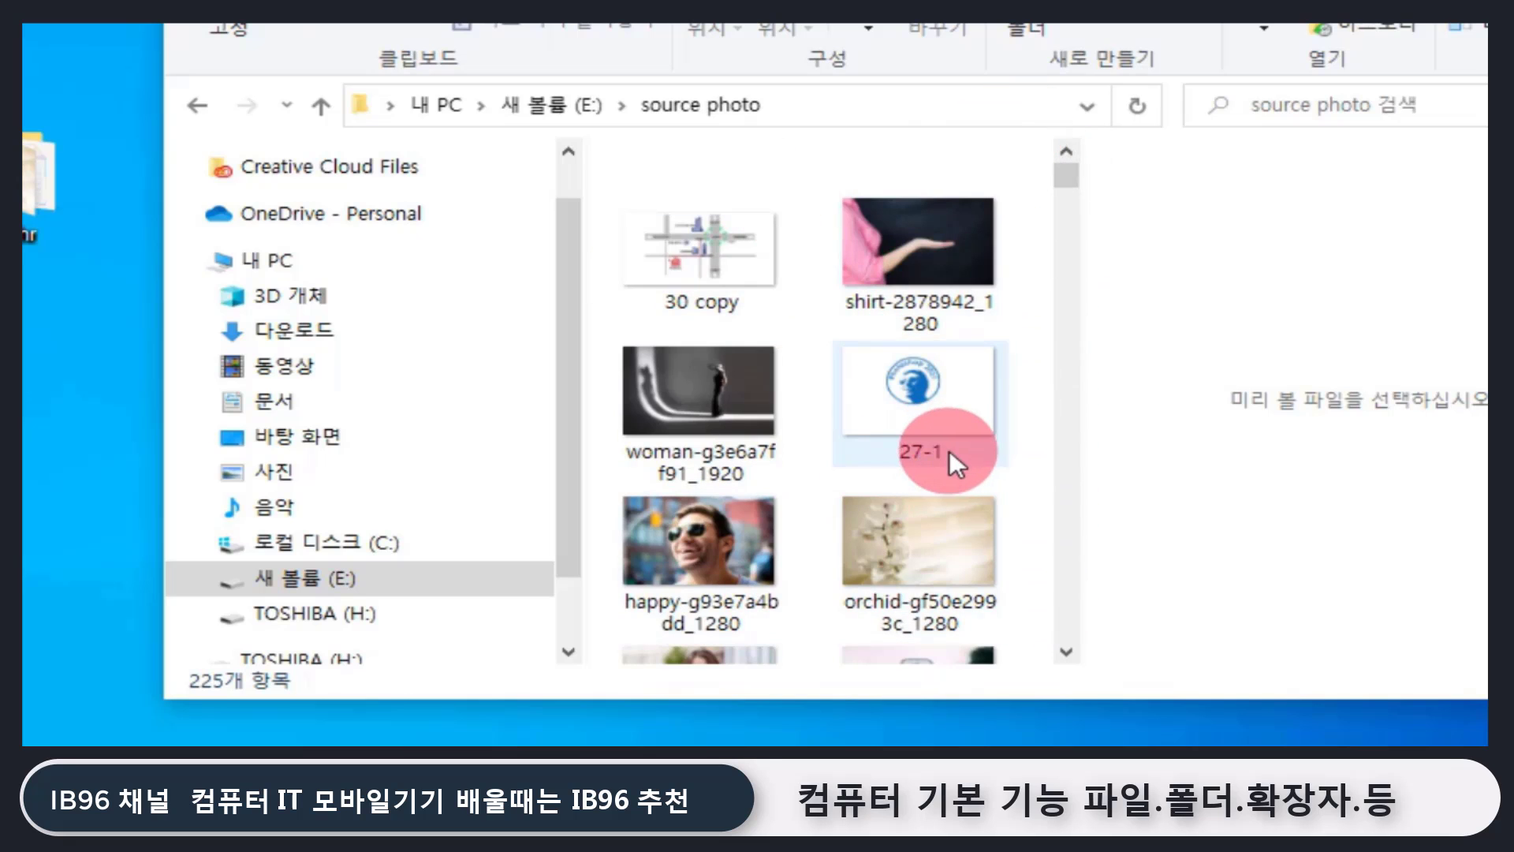
- Return to the root of drive E and examine the type, location and size in the source photo folder's properties
key("alt+Left")
mouse_move(812, 386)
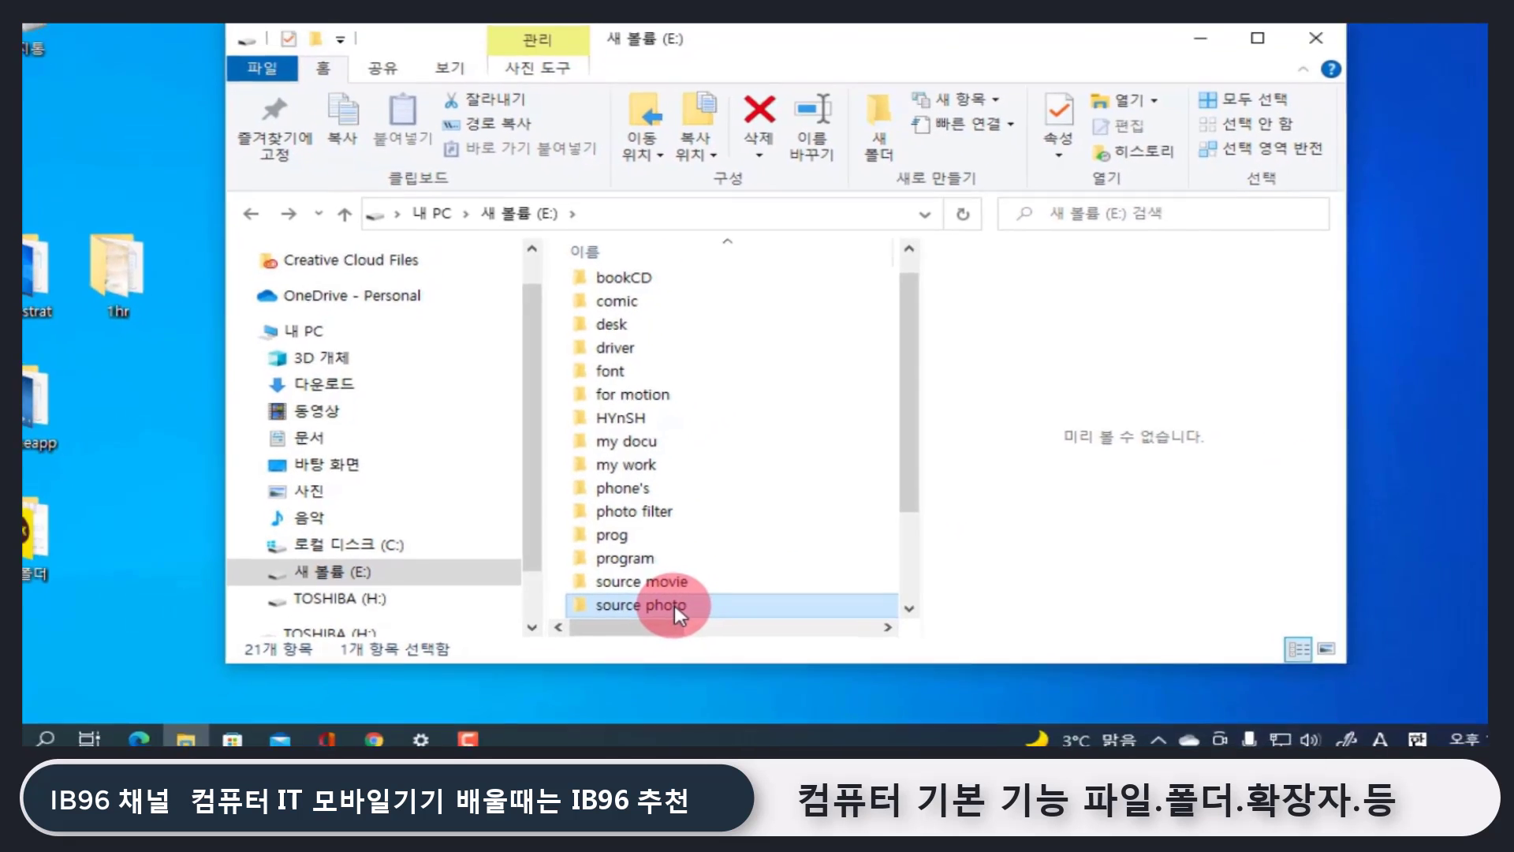
left_click(756, 623)
right_click(661, 609)
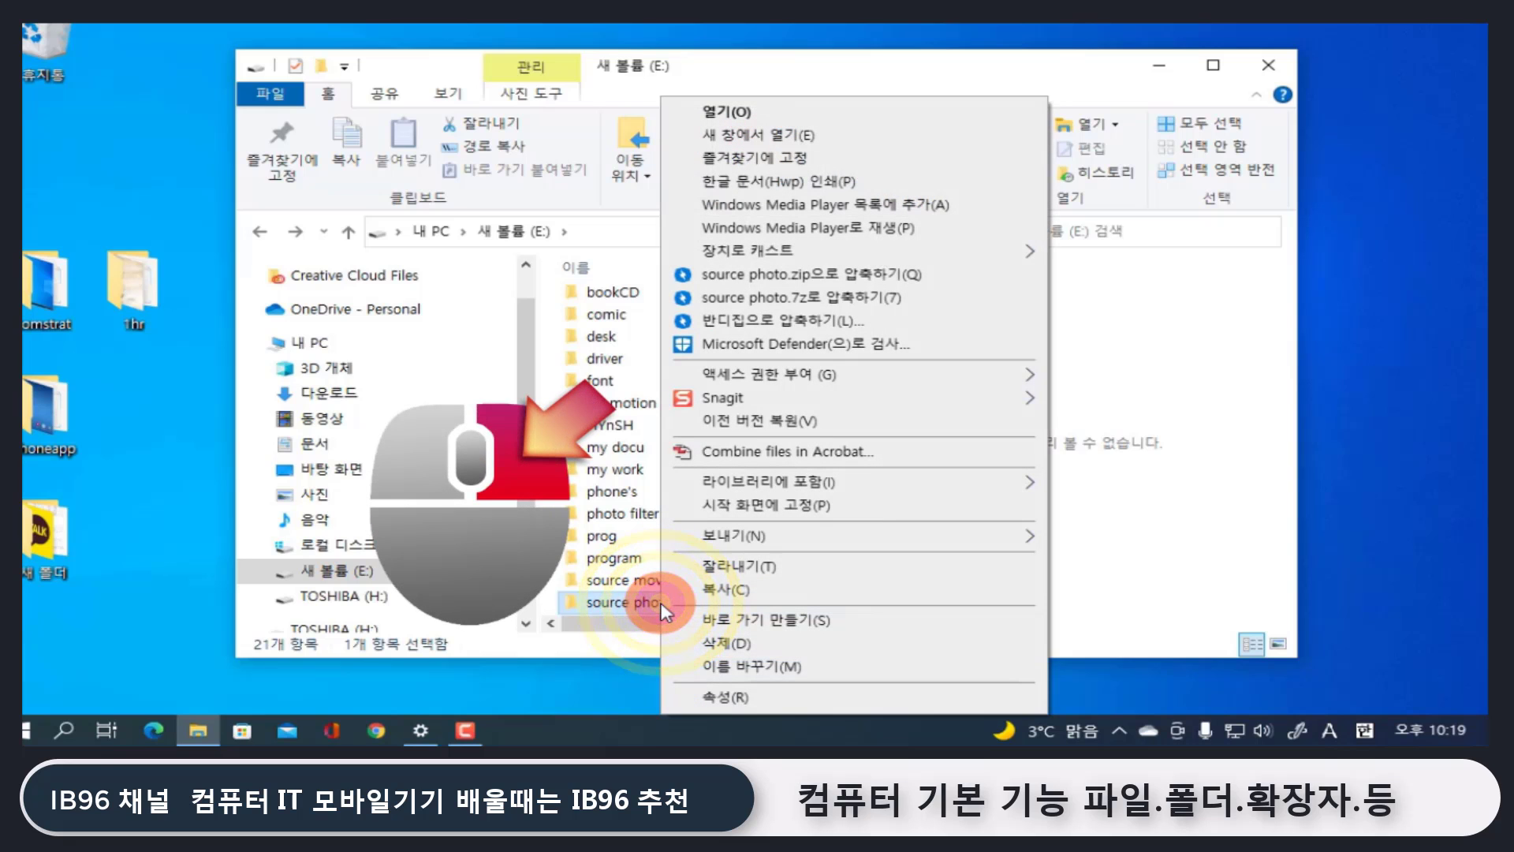
left_click(786, 698)
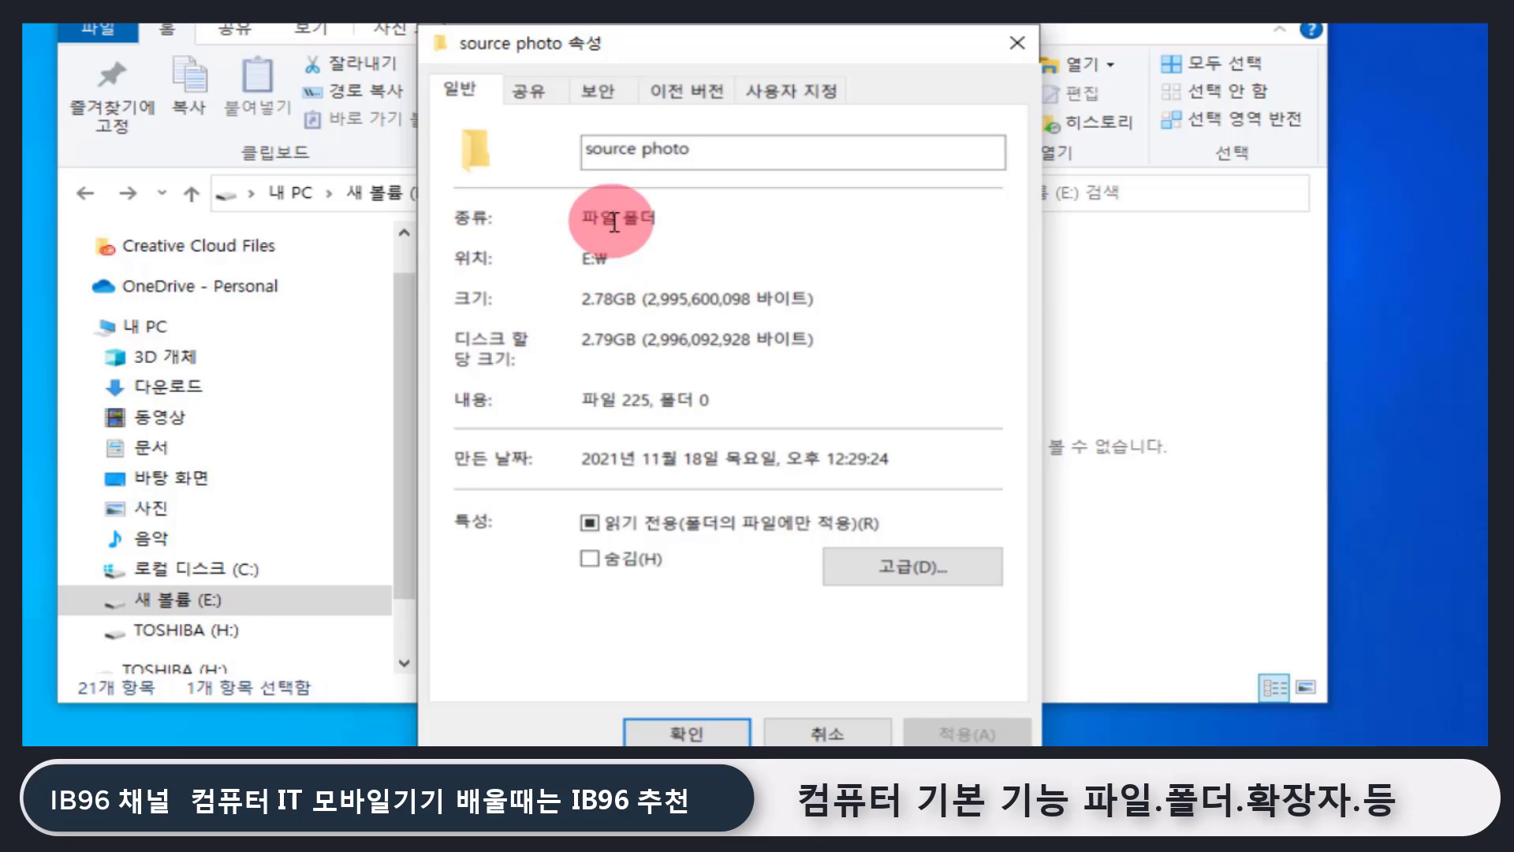
left_click_drag(658, 218, 581, 212)
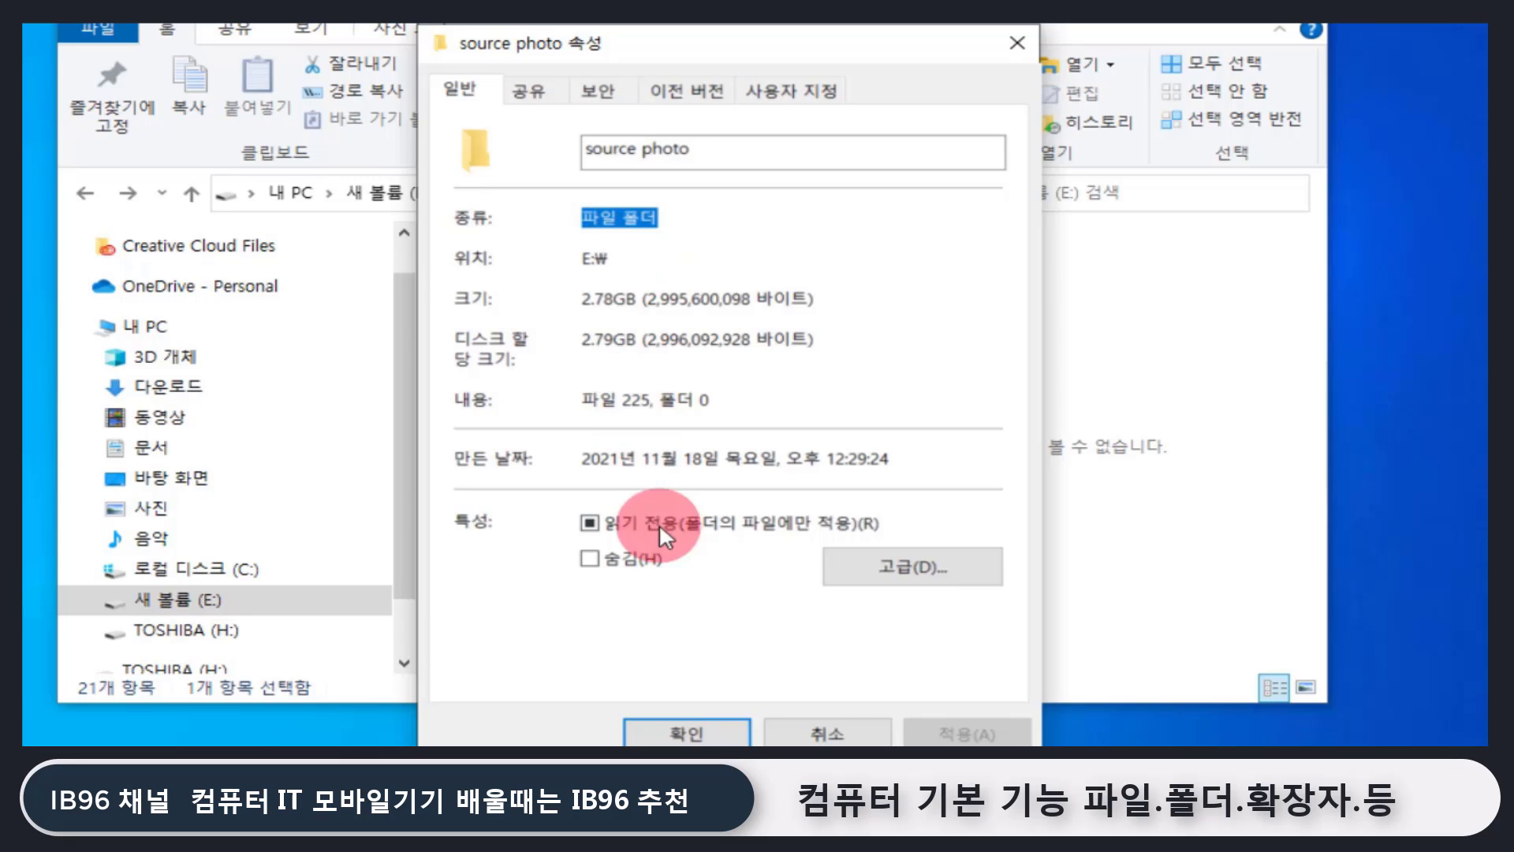
left_click(827, 733)
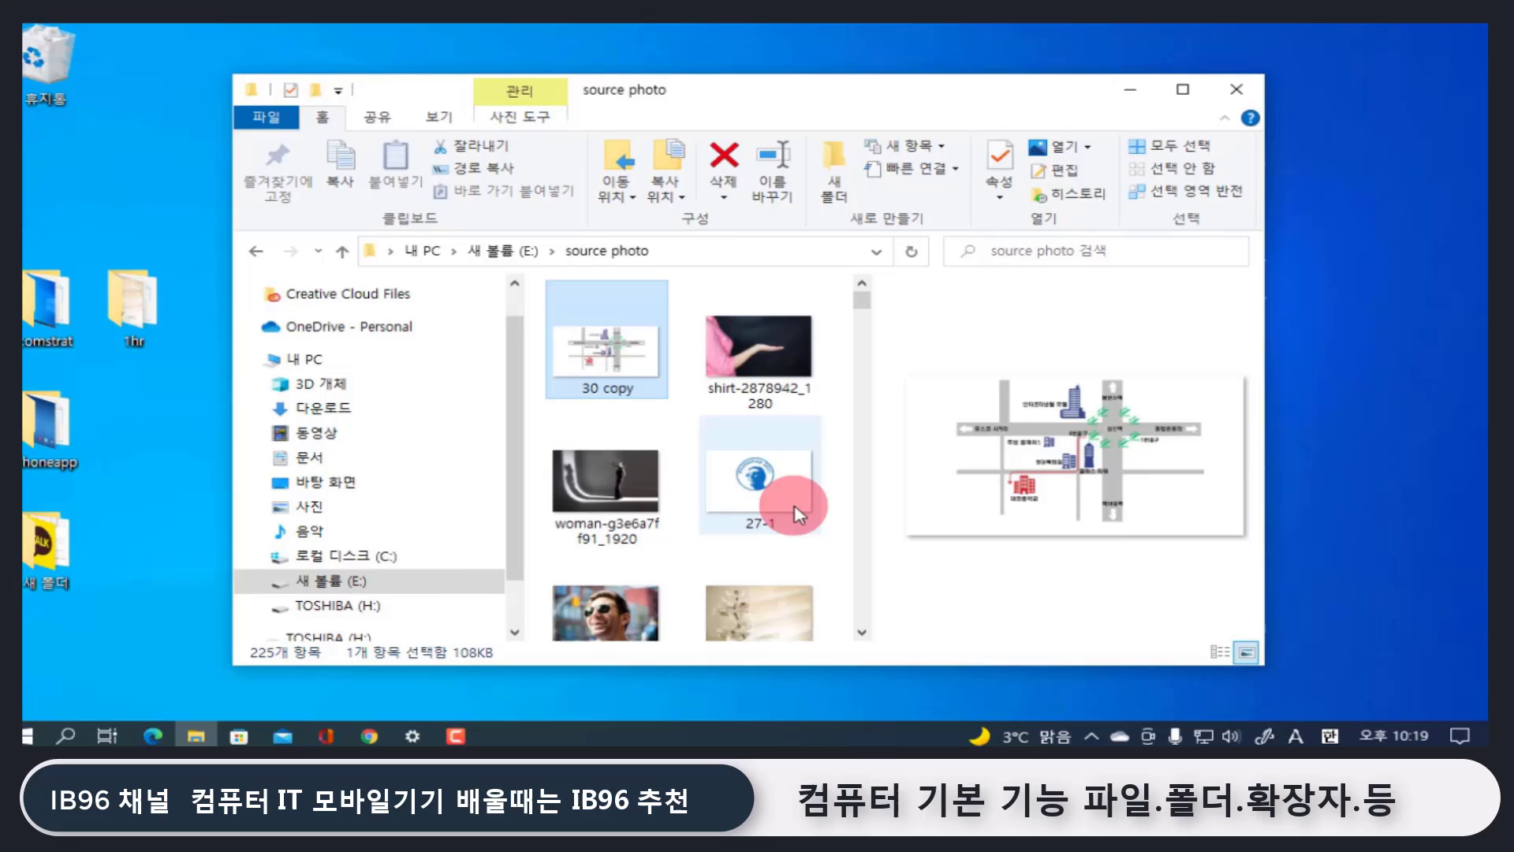
- Open the properties of the 30 copy image in source photo and highlight the ₩ separator in its location path
left_click(603, 352)
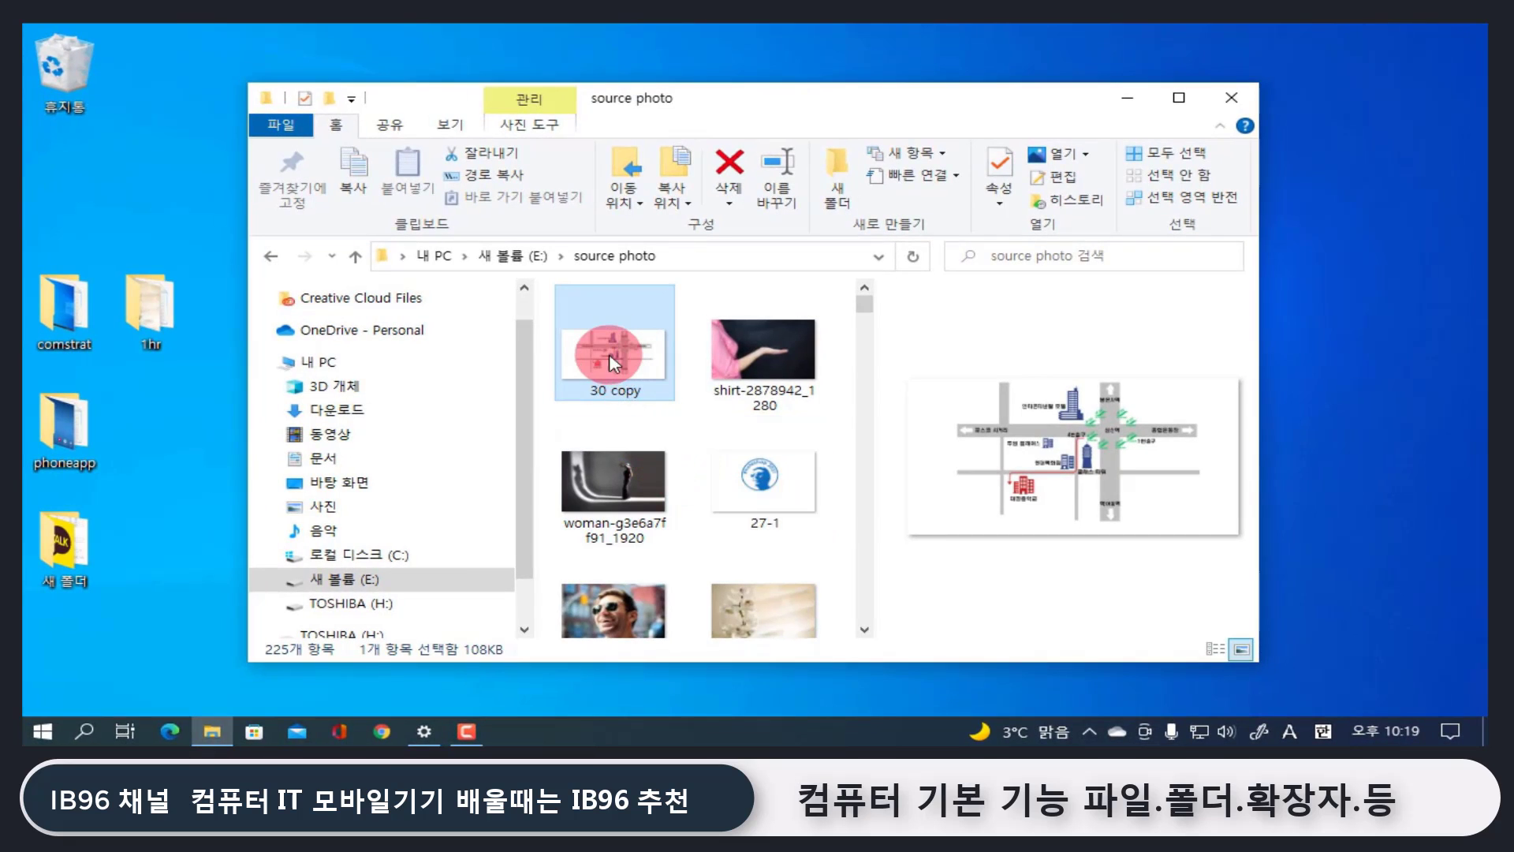
right_click(612, 356)
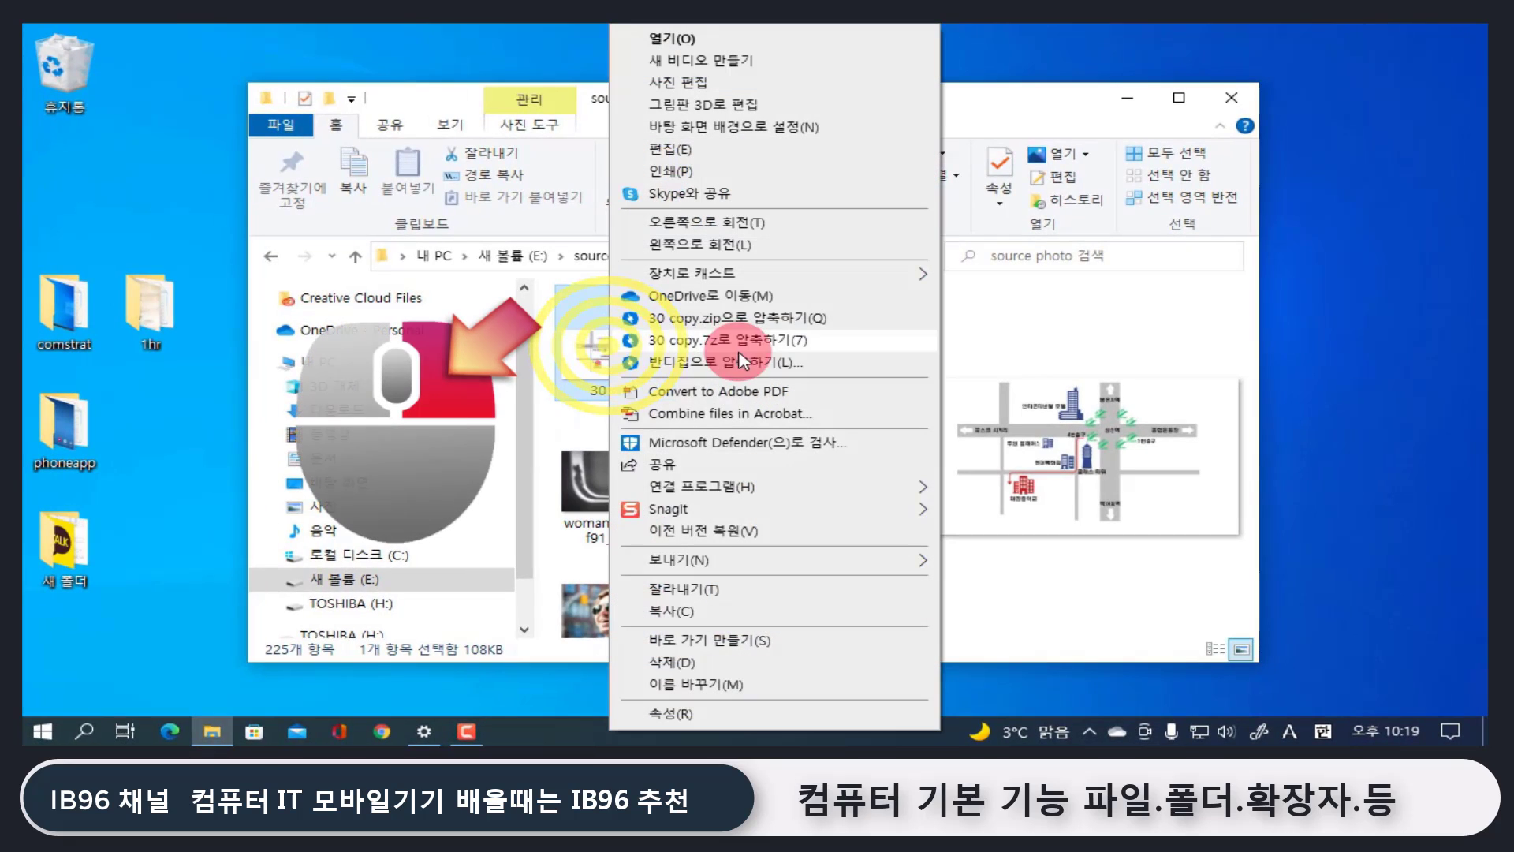
left_click(726, 716)
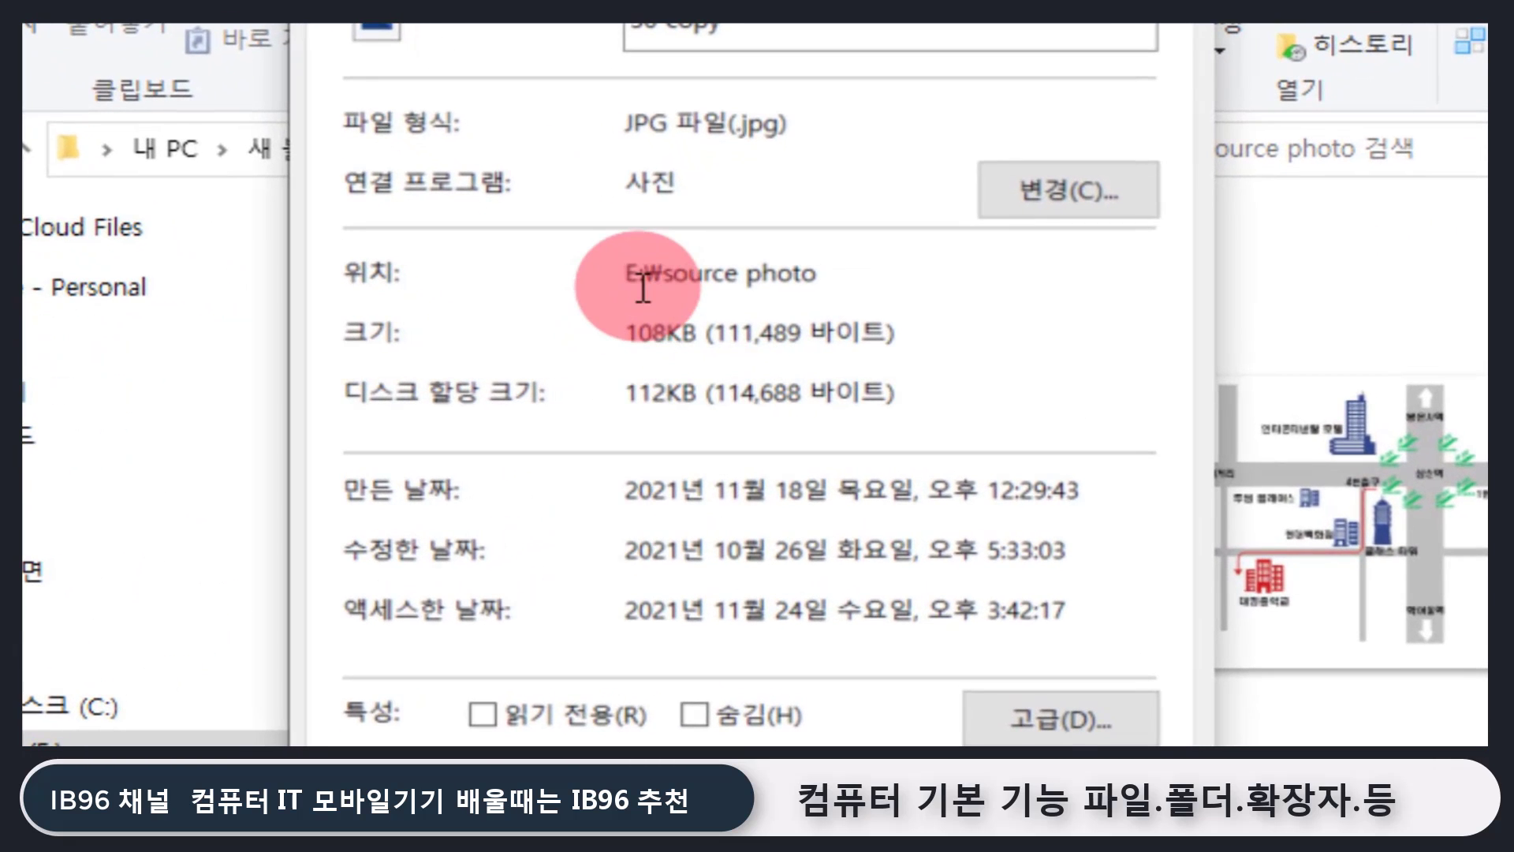
left_click_drag(640, 284, 664, 284)
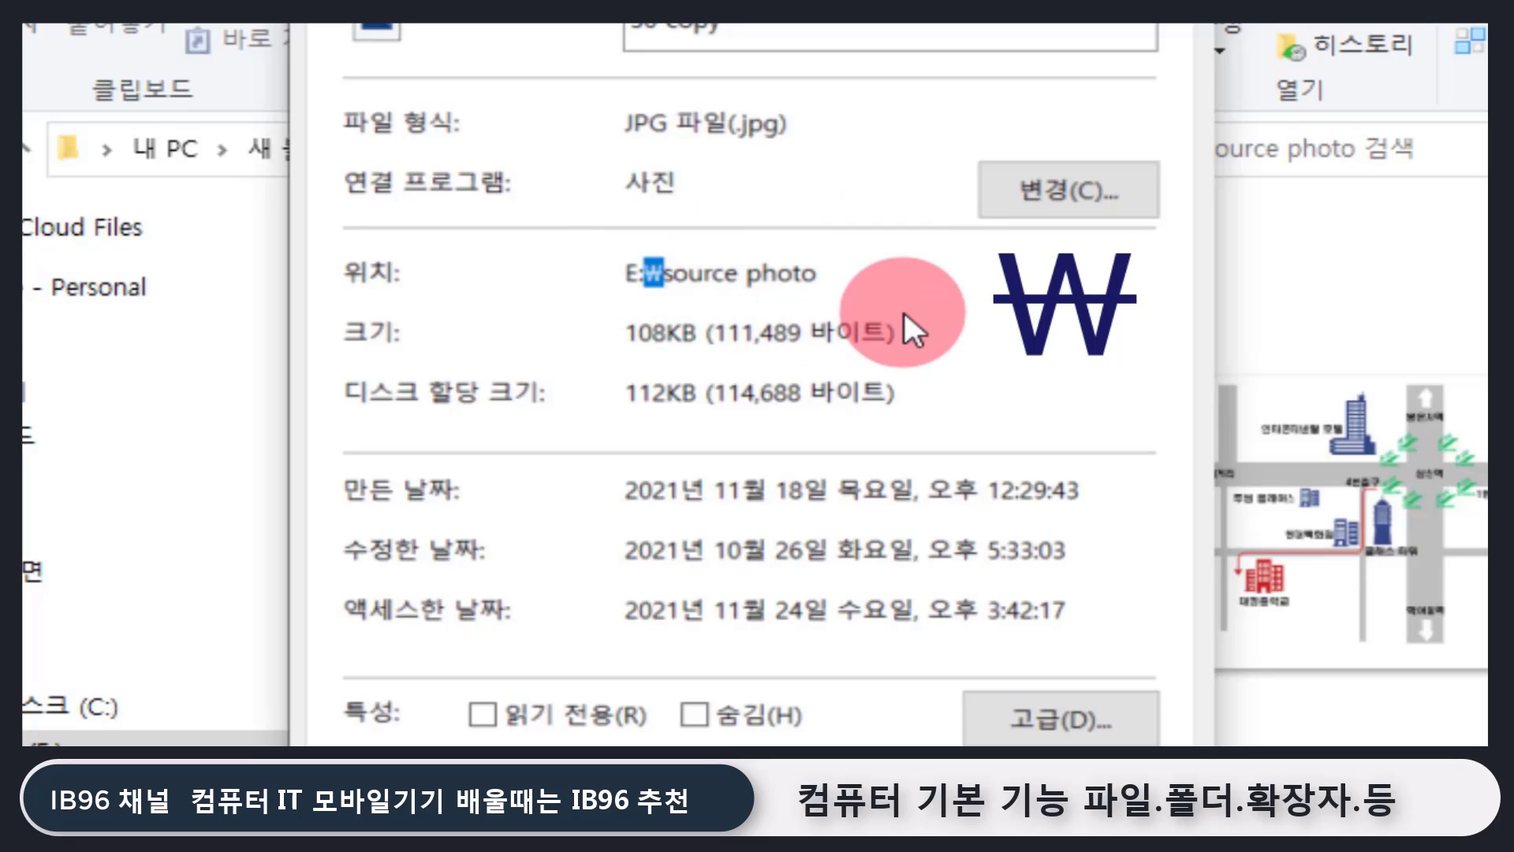
- Sketch a folder in red beside the location and size details of the 30 copy properties, with an arrow pointing into it
key("ctrl+2")
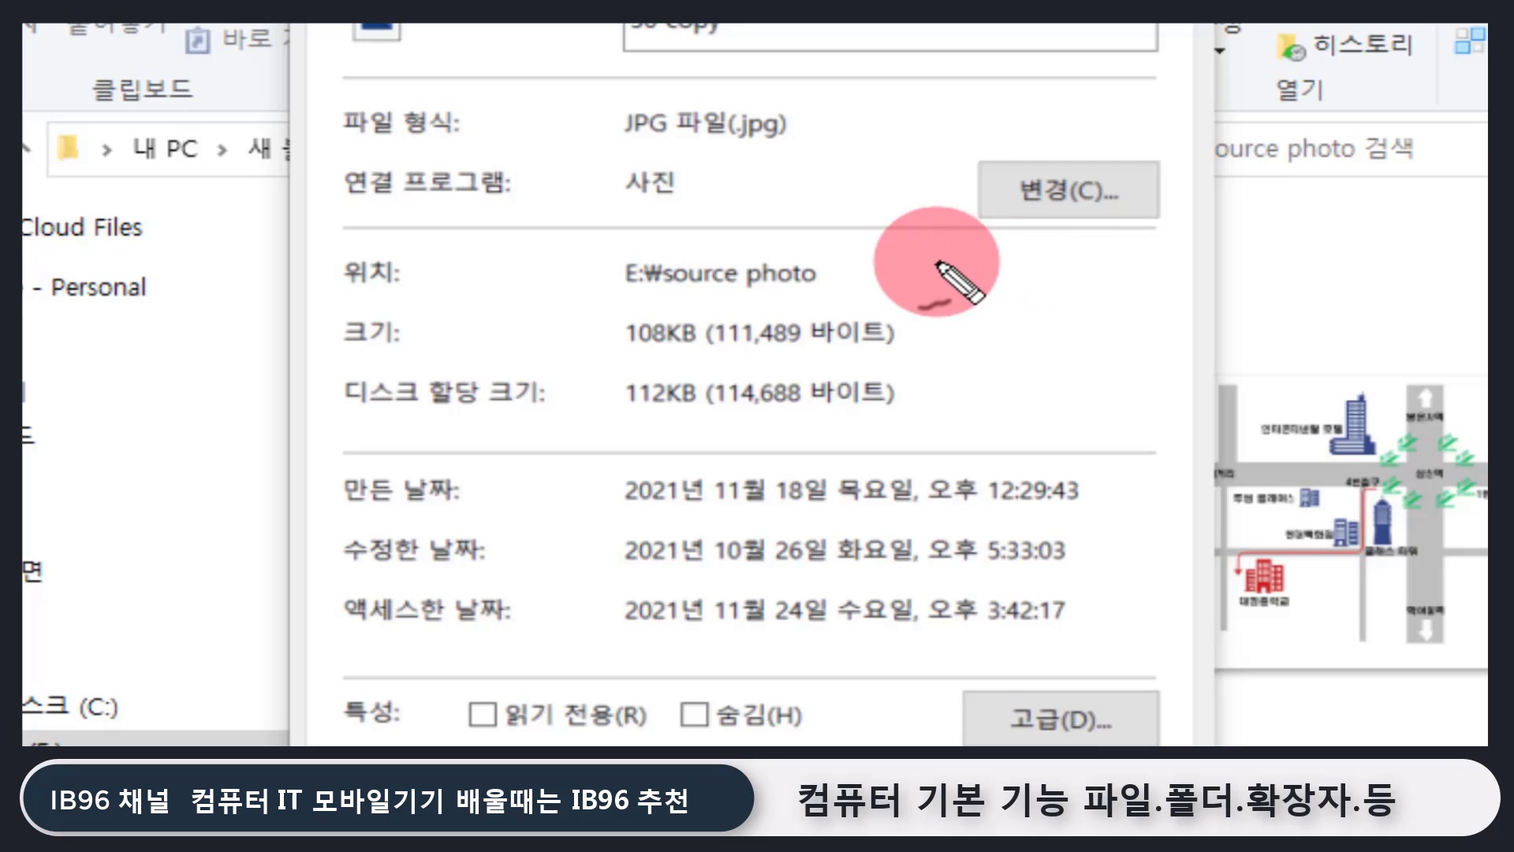
left_click_drag(938, 304, 964, 302)
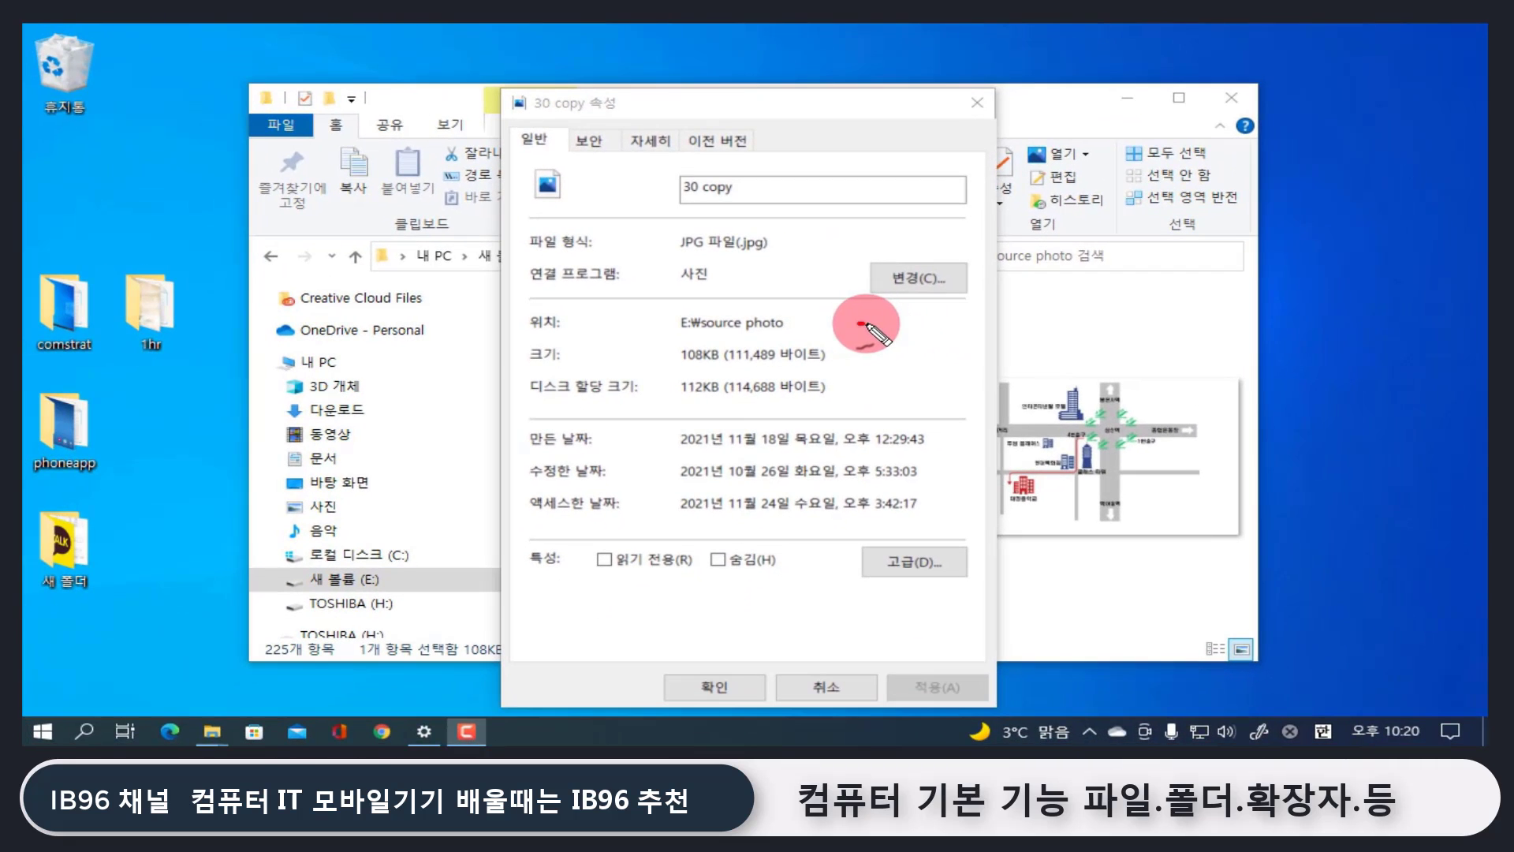
mouse_move(883, 327)
left_mouse_down()
mouse_move(951, 317)
mouse_move(861, 342)
mouse_move(919, 381)
mouse_move(963, 338)
mouse_move(865, 352)
left_mouse_up()
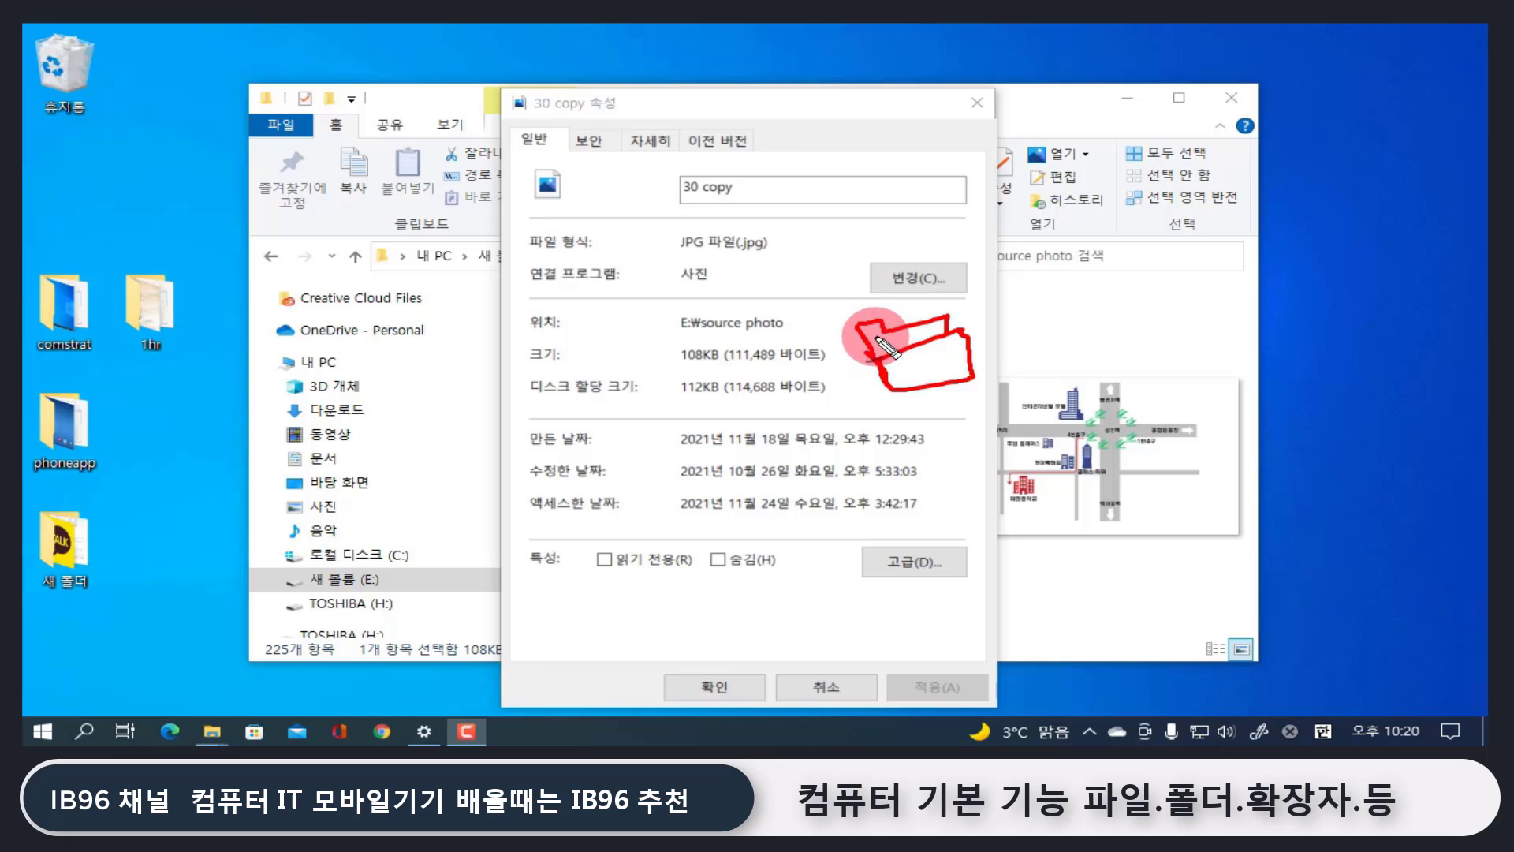
mouse_move(885, 350)
left_mouse_down()
mouse_move(913, 337)
mouse_move(885, 351)
mouse_move(941, 408)
mouse_move(987, 351)
left_mouse_up()
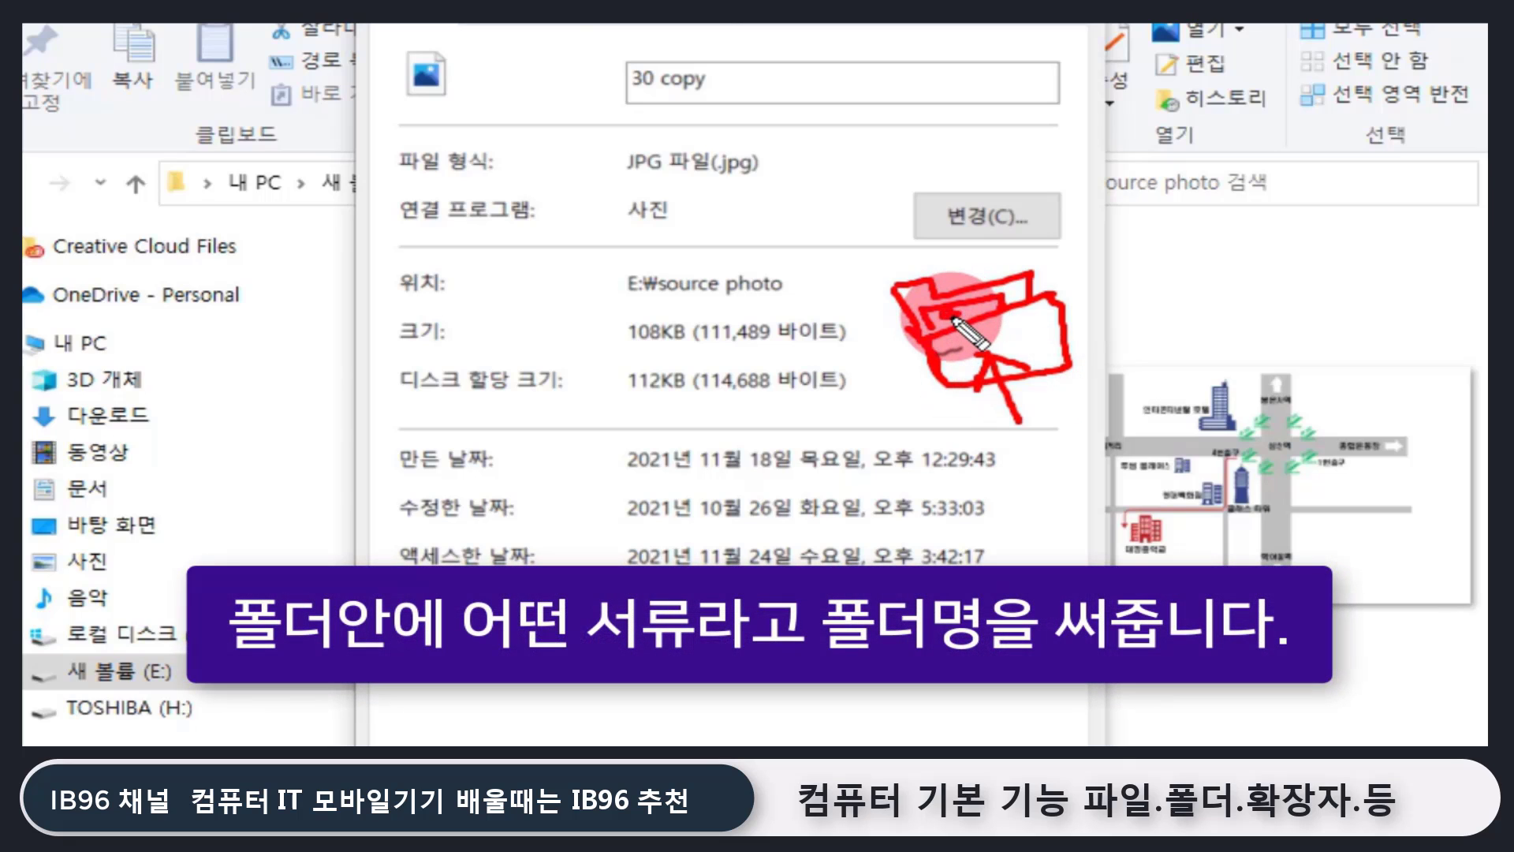
- Draw two red name boxes separated by a slash and a ₩ mark, and circle the ₩ in the location path
mouse_move(1015, 446)
left_mouse_down()
mouse_move(1110, 464)
mouse_move(1011, 463)
mouse_move(1011, 446)
left_mouse_up()
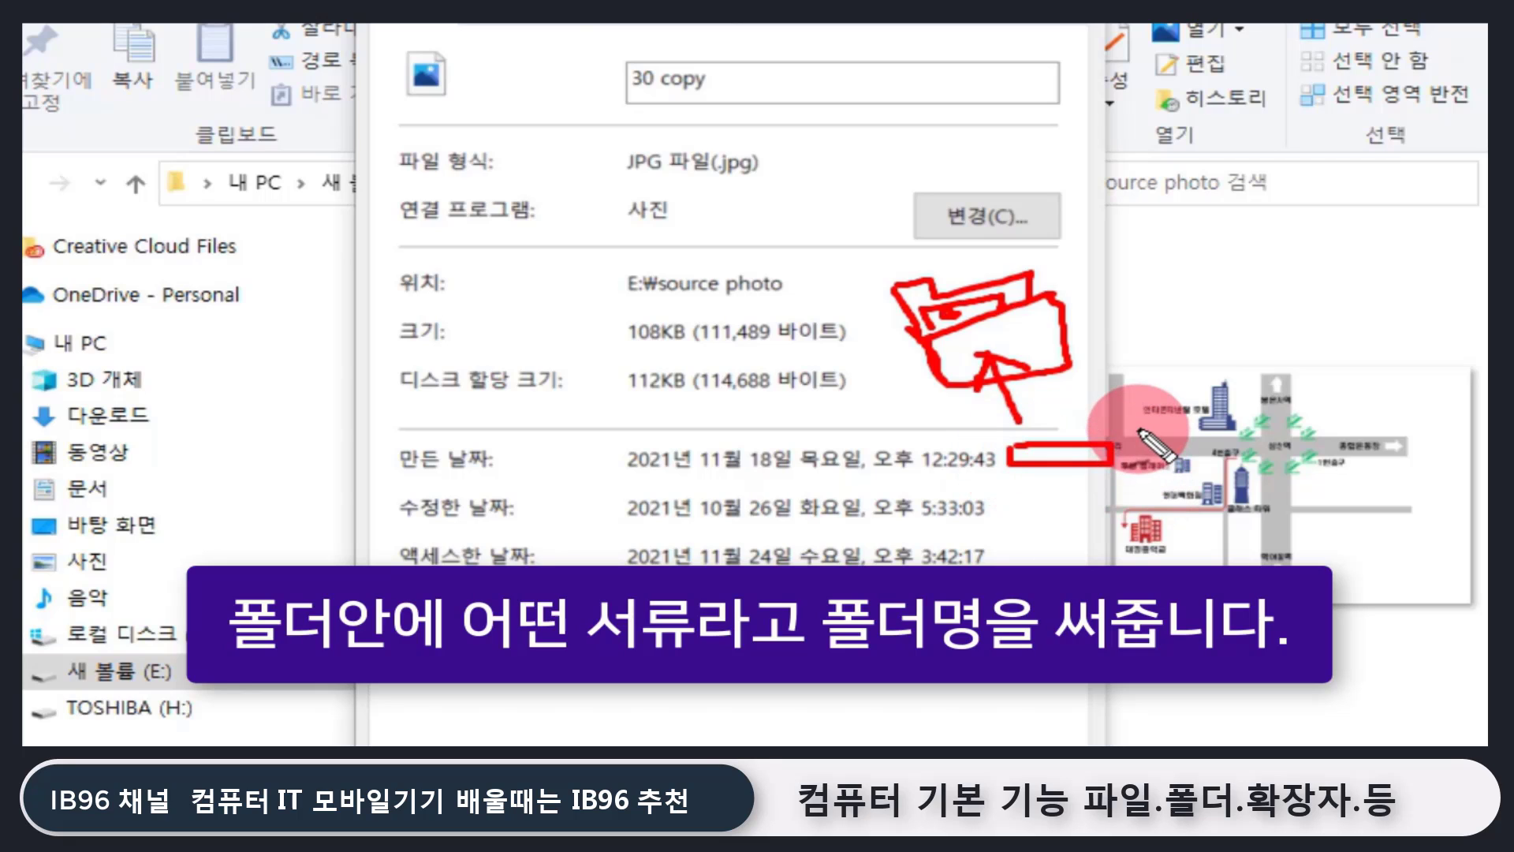
left_click_drag(1139, 430, 1125, 478)
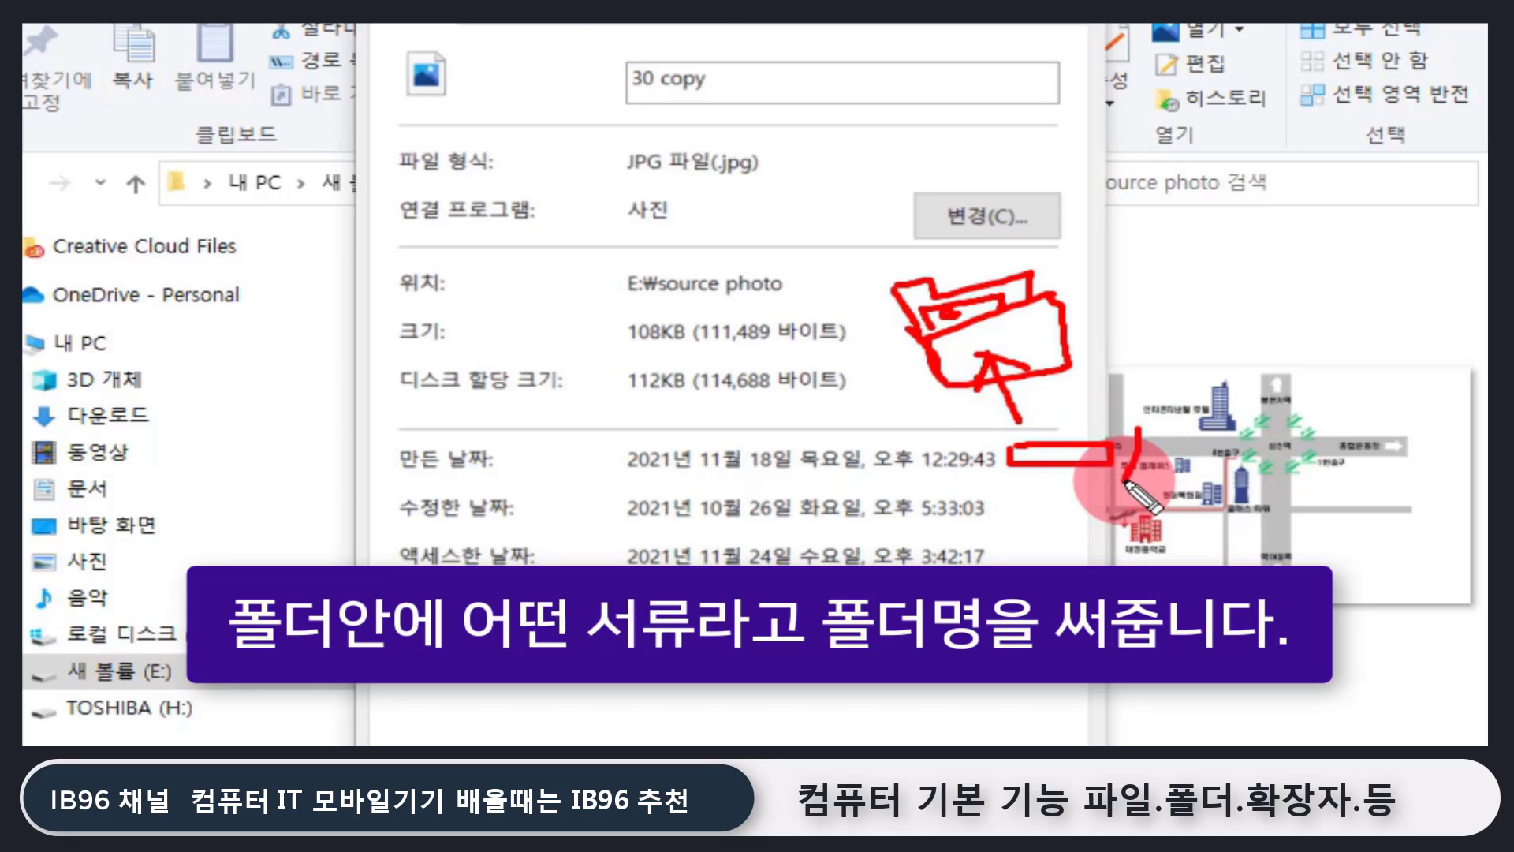
left_click_drag(642, 287, 660, 269)
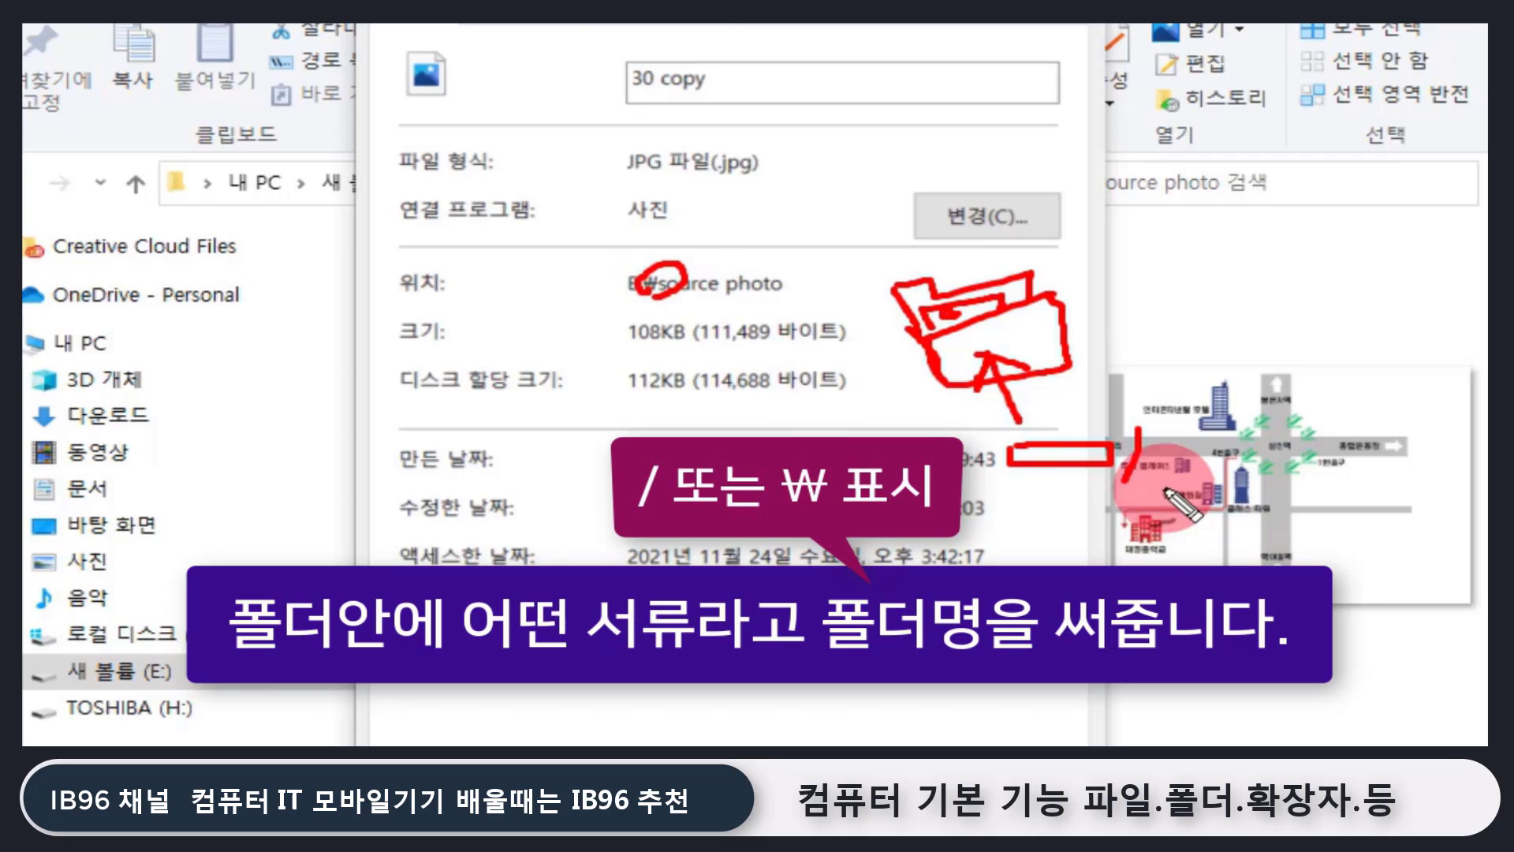
mouse_move(1088, 473)
left_mouse_down()
mouse_move(1099, 483)
mouse_move(1074, 473)
mouse_move(1128, 489)
mouse_move(1166, 426)
mouse_move(1294, 442)
mouse_move(1164, 431)
left_mouse_up()
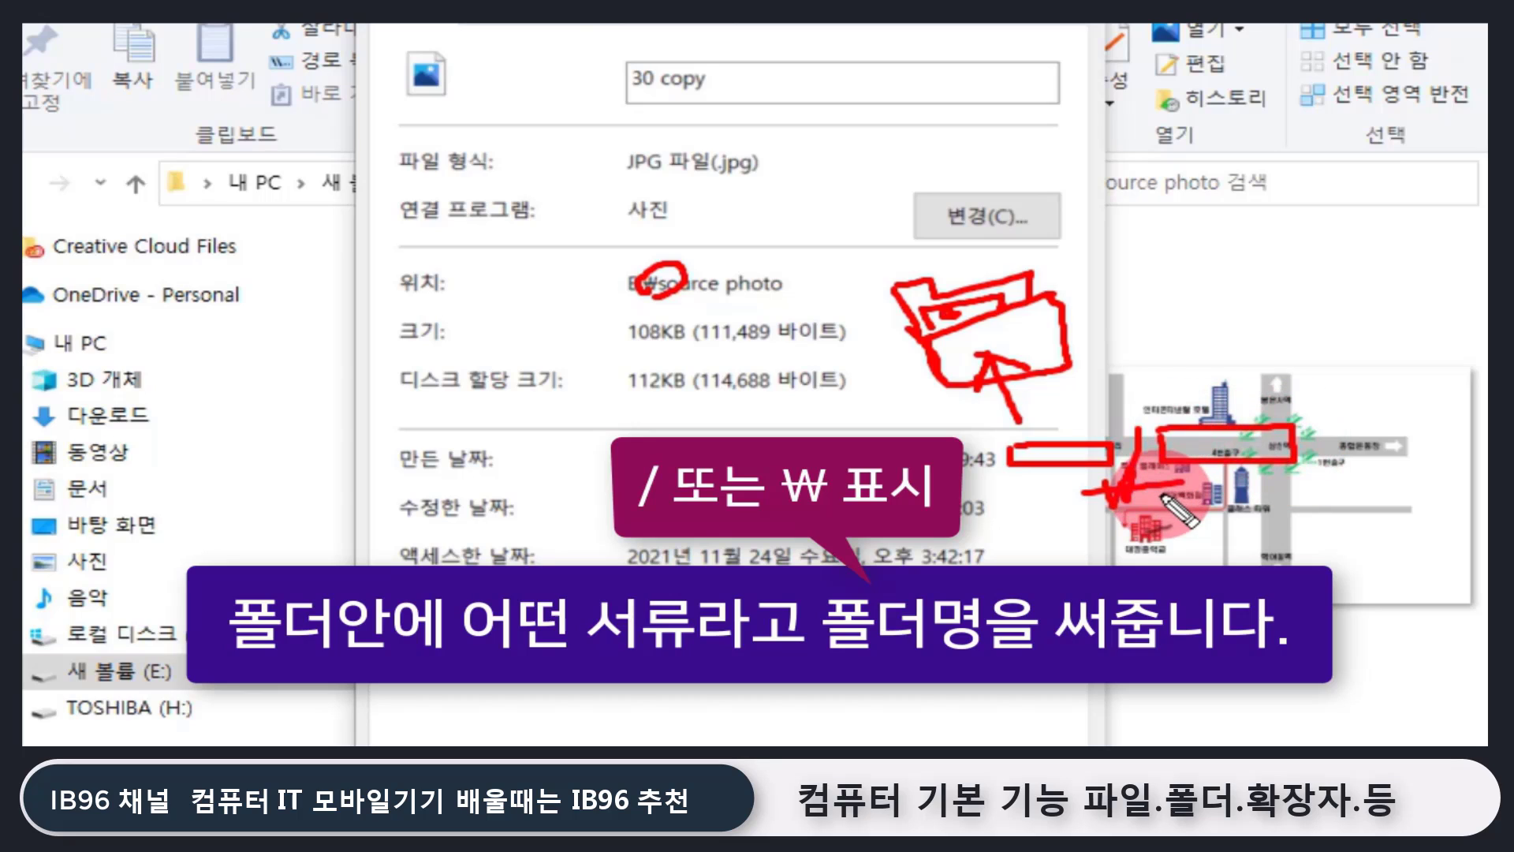
- Draw a red line above the map preview, with three slashes beneath it and looped name placeholders around them
left_click_drag(1005, 539, 1026, 533)
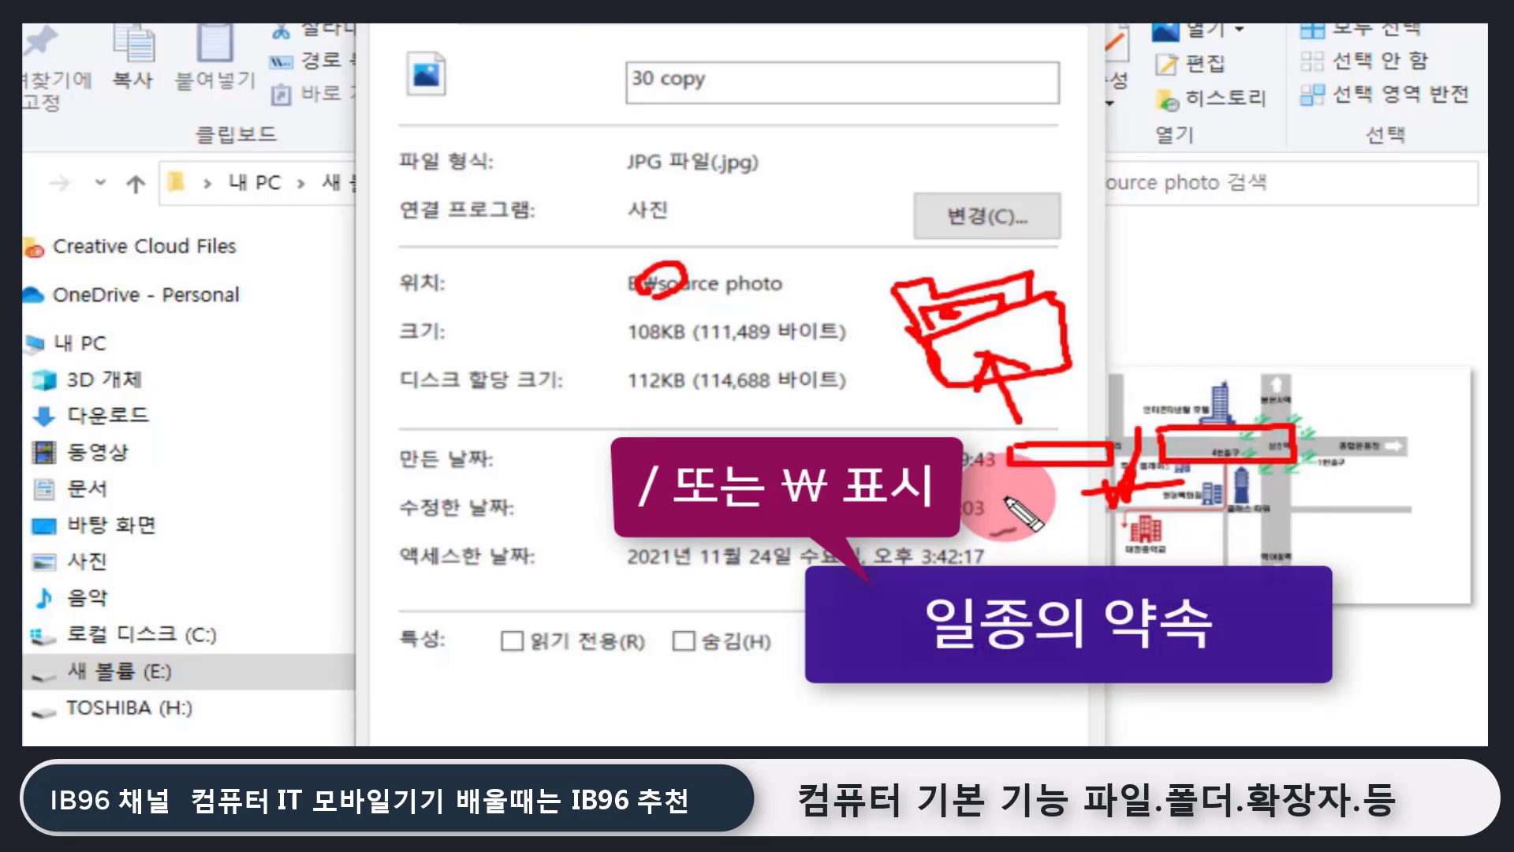
mouse_move(1128, 285)
left_mouse_down()
mouse_move(1445, 276)
mouse_move(1200, 277)
left_mouse_up()
left_click(1318, 280)
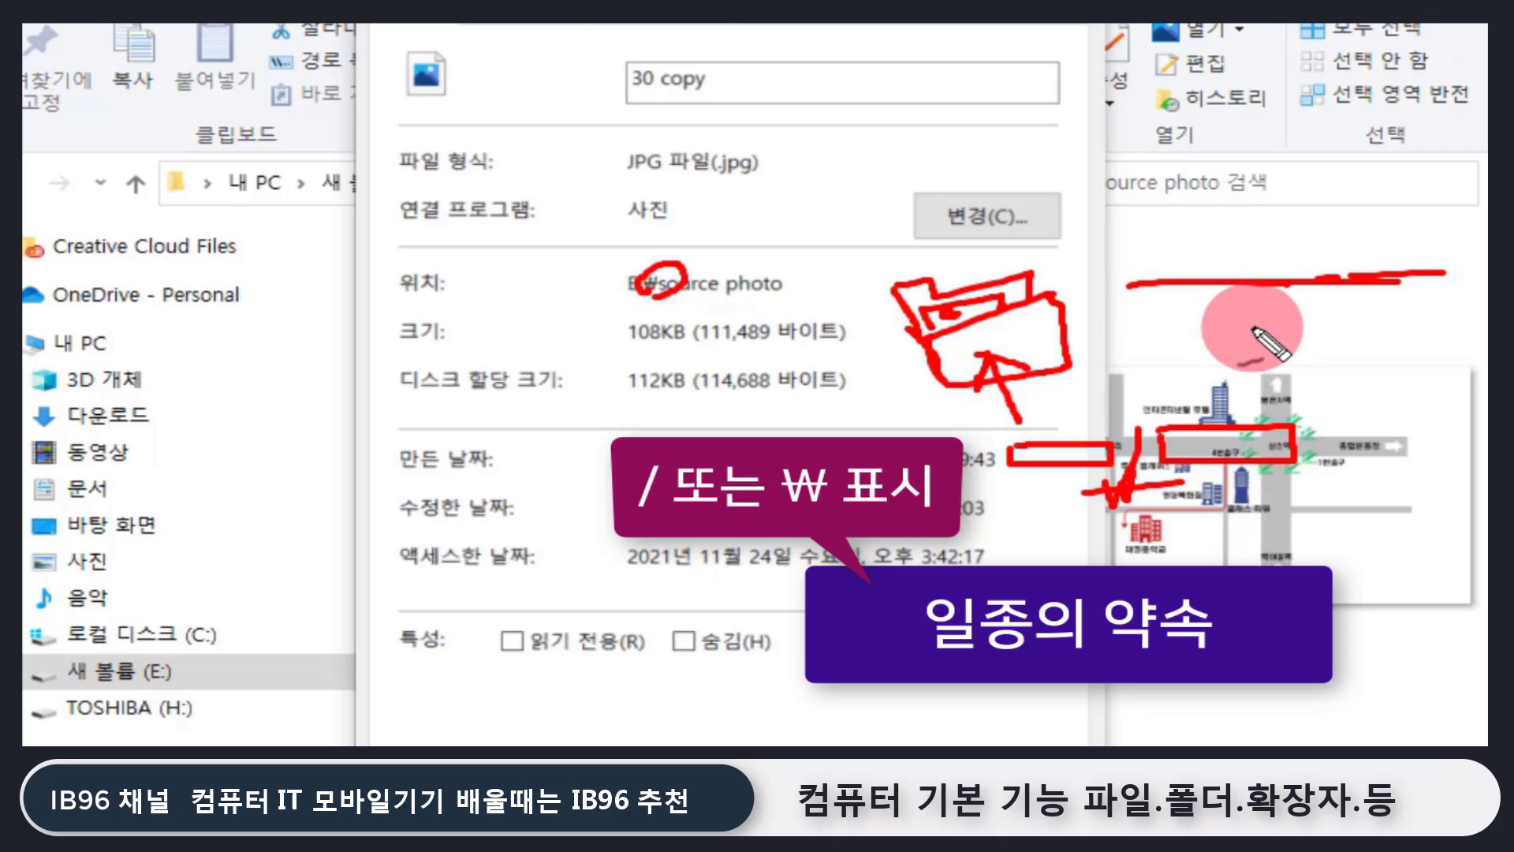
left_click_drag(1189, 315, 1167, 347)
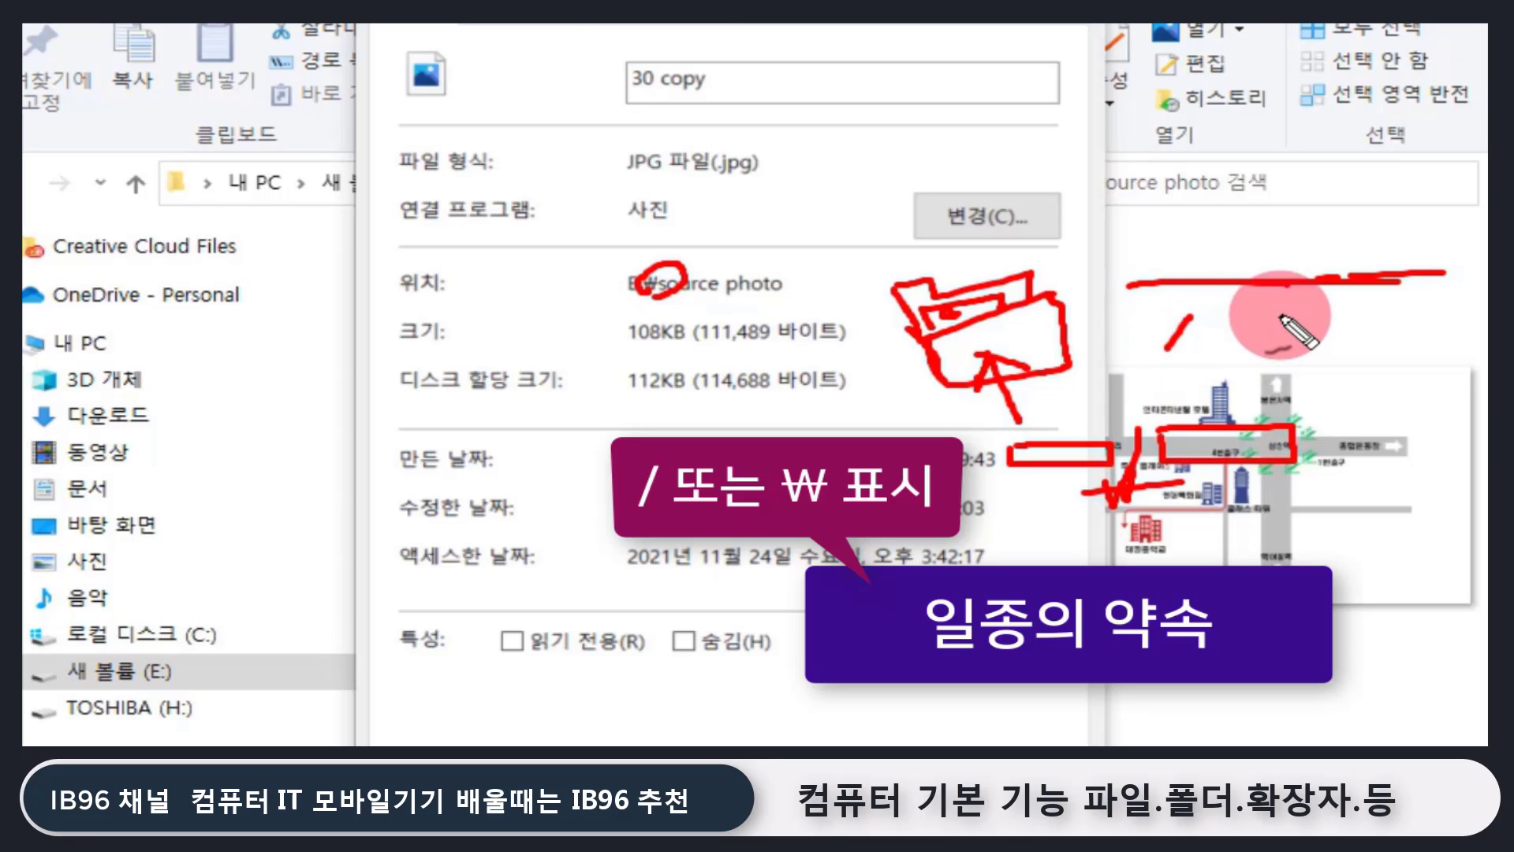
left_click_drag(1281, 314, 1266, 335)
left_click_drag(1371, 313, 1350, 346)
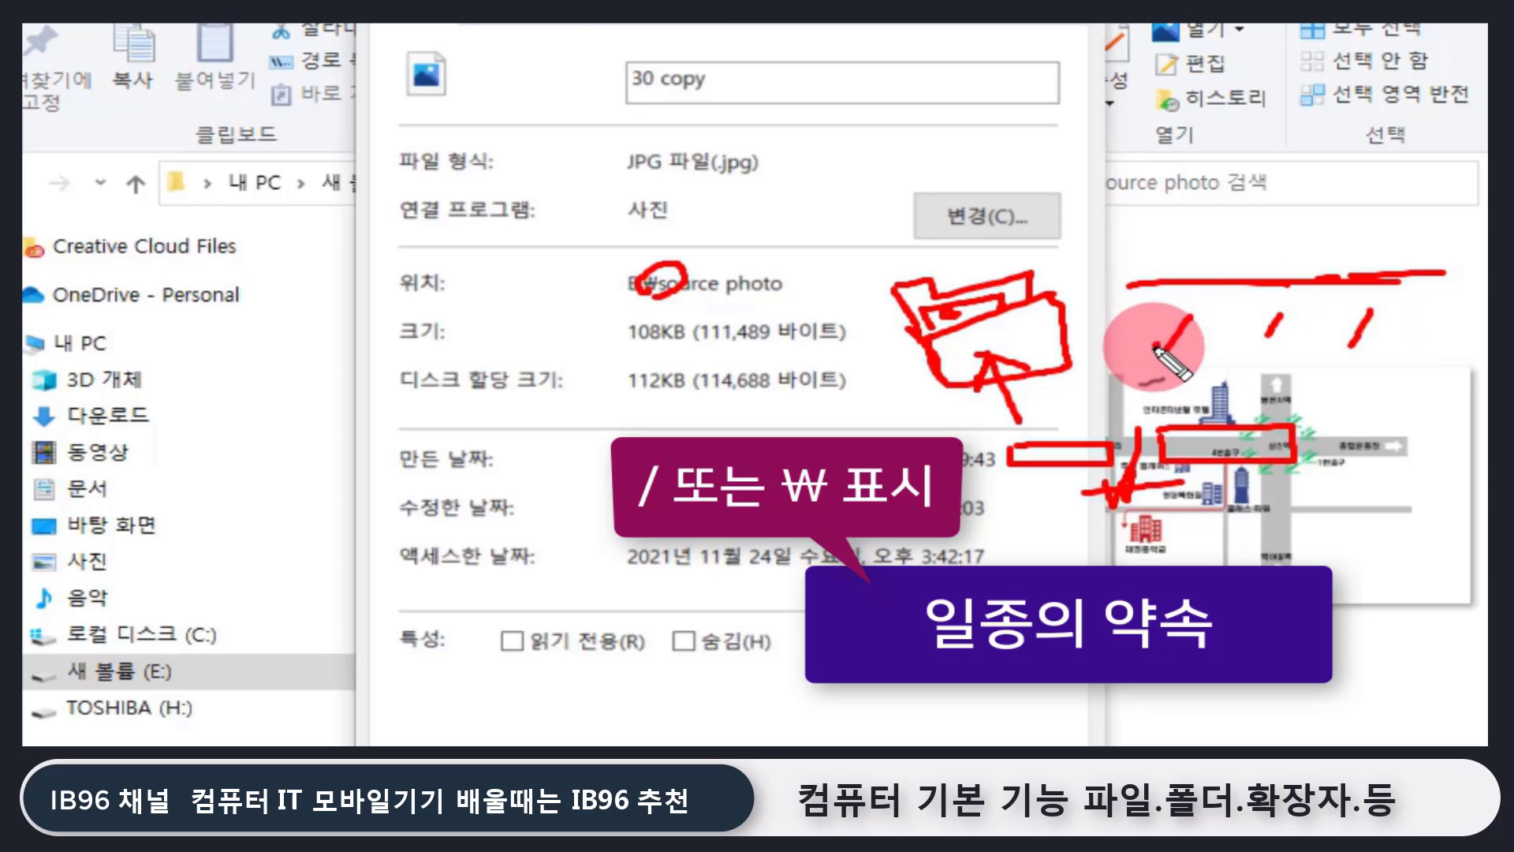
mouse_move(1167, 330)
left_mouse_down()
mouse_move(1100, 339)
mouse_move(1257, 351)
mouse_move(1321, 377)
mouse_move(1341, 331)
mouse_move(1473, 336)
left_mouse_up()
mouse_move(1345, 348)
left_mouse_down()
mouse_move(1362, 331)
mouse_move(1352, 321)
mouse_move(1328, 347)
mouse_move(1136, 339)
mouse_move(1193, 331)
left_mouse_up()
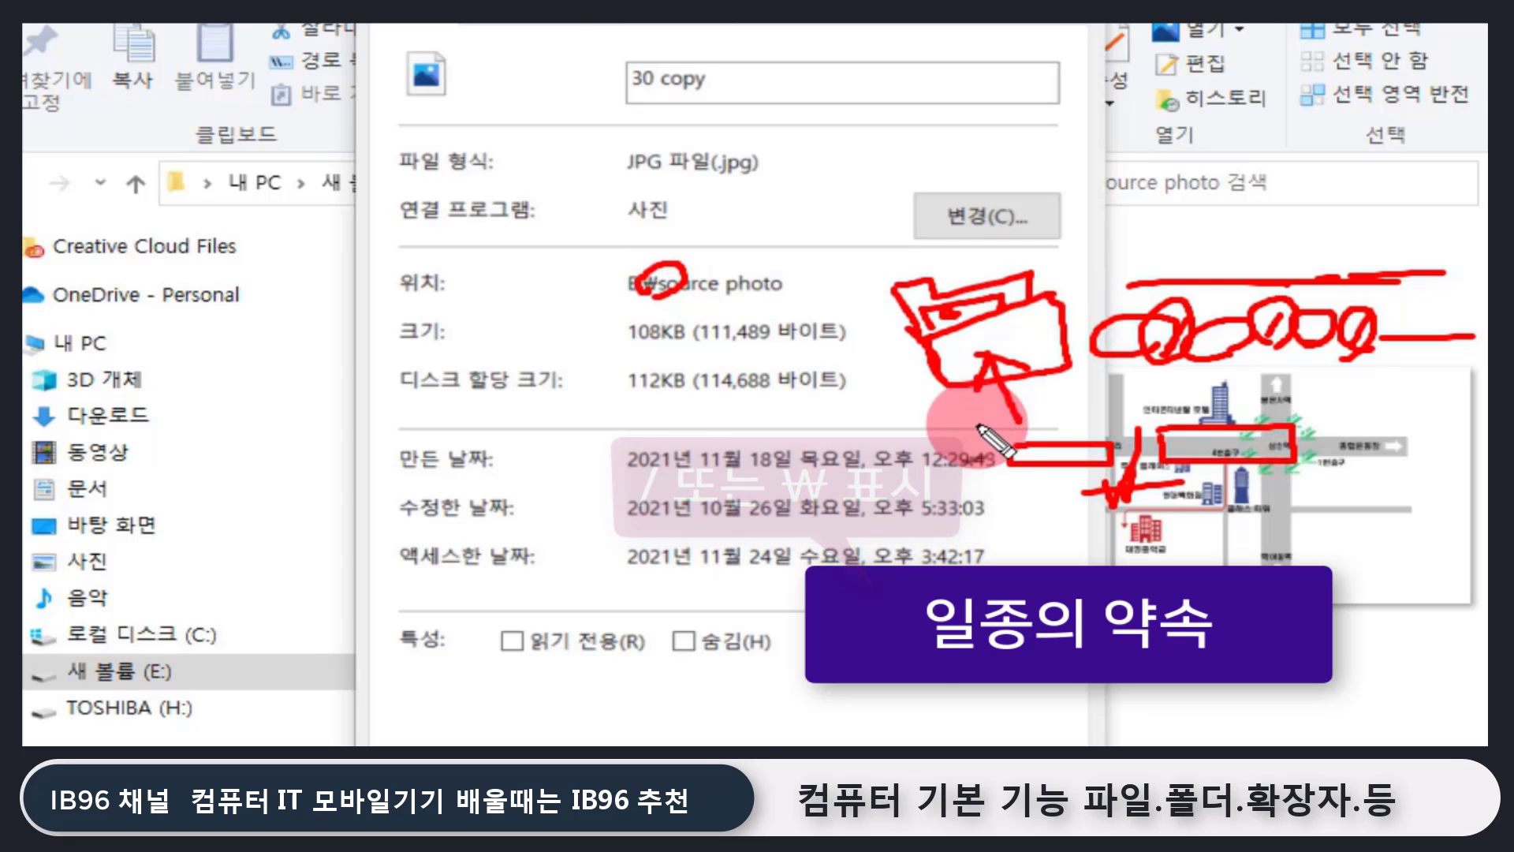
- Clear the red annotations and close the 30 copy properties without applying changes
key("Escape")
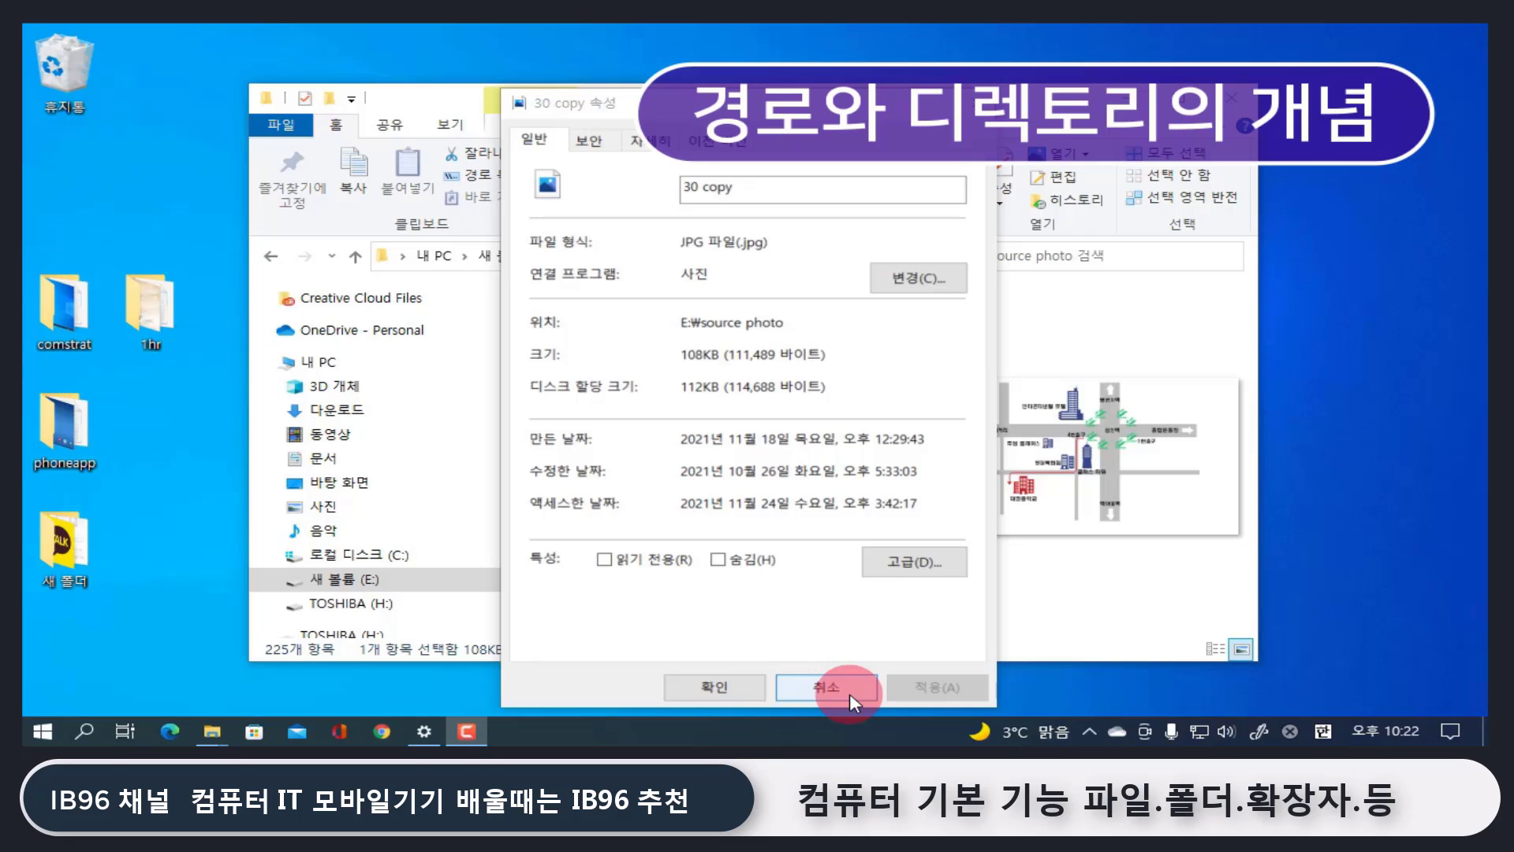
left_click(826, 687)
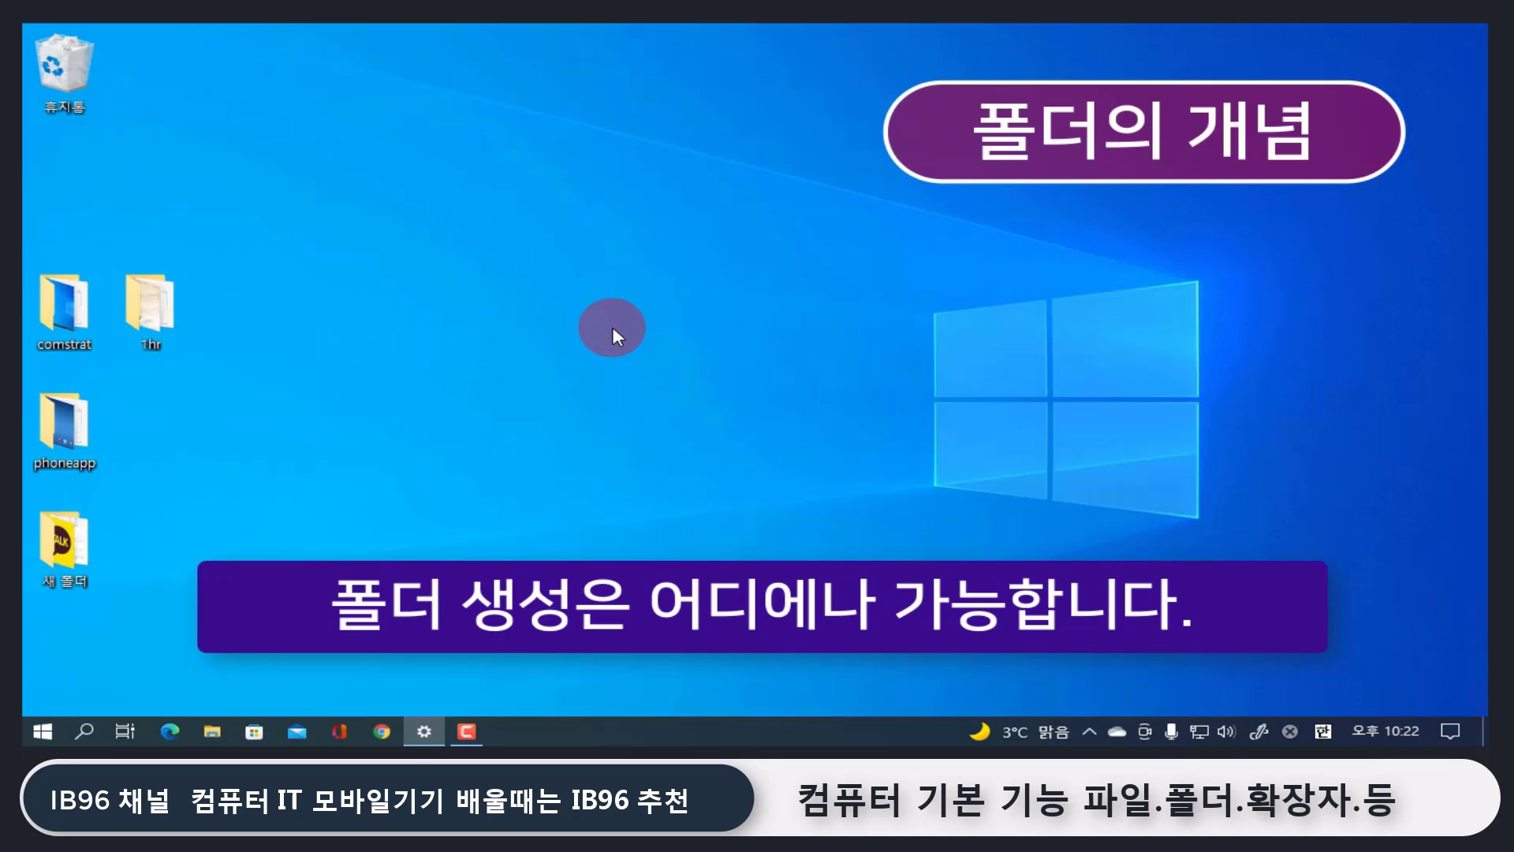
- Create a new folder on the empty area of the desktop and name it 연습
right_click(490, 192)
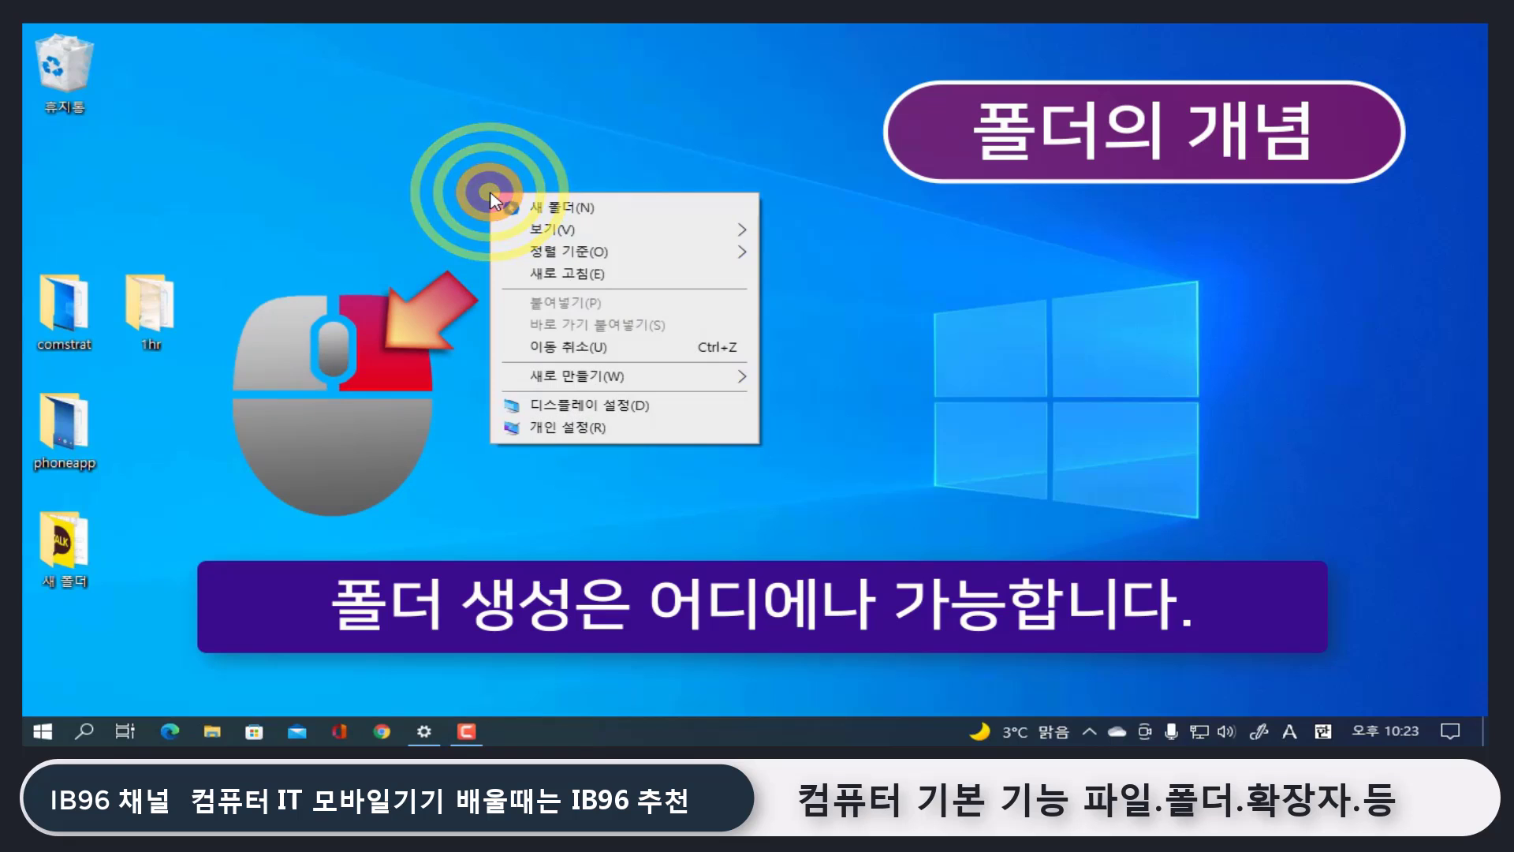
left_click(586, 208)
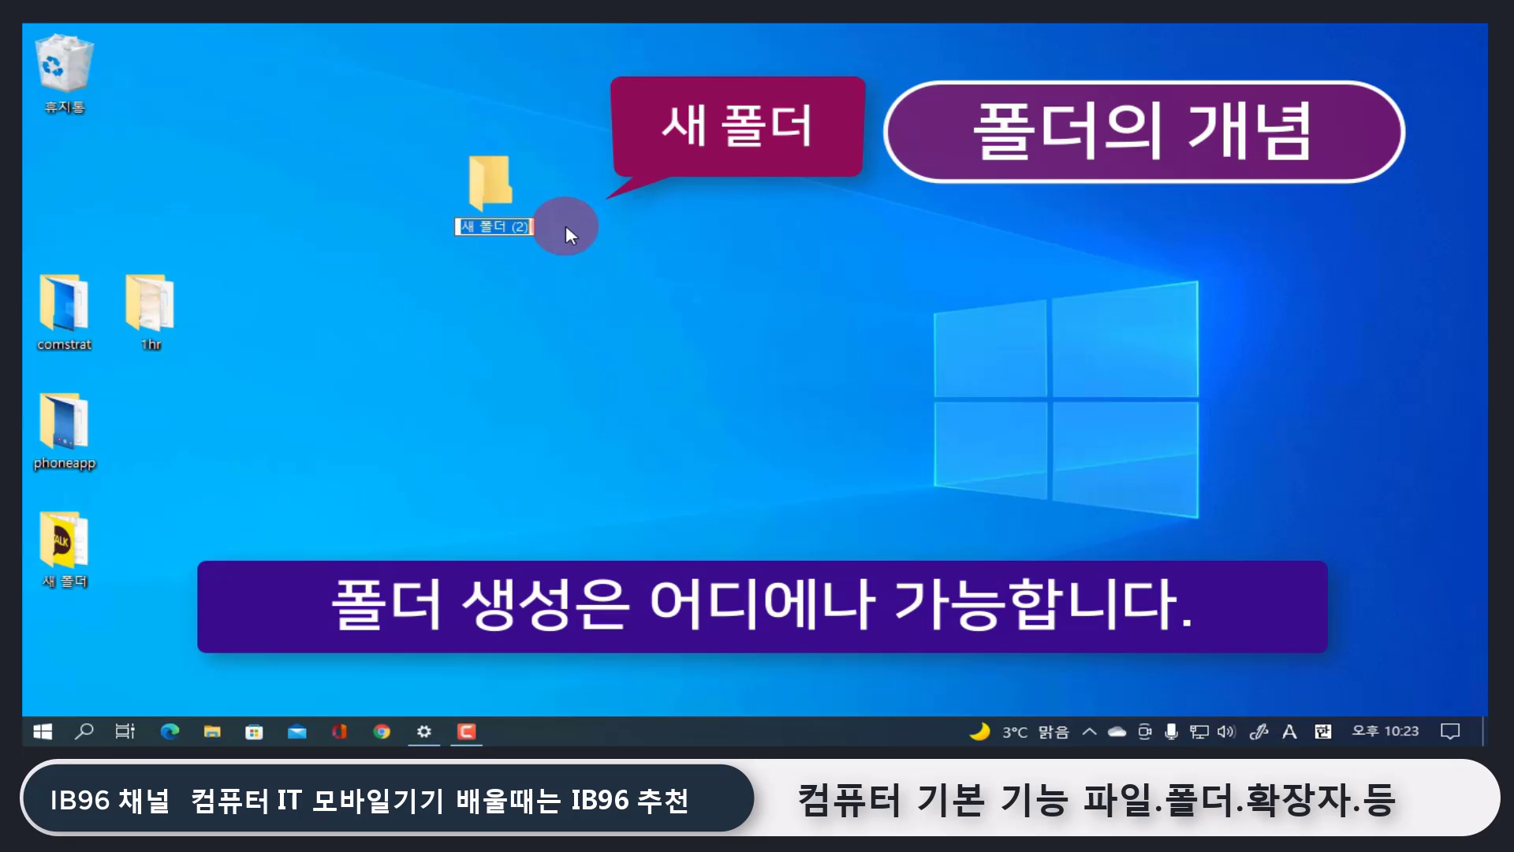
left_click(462, 227)
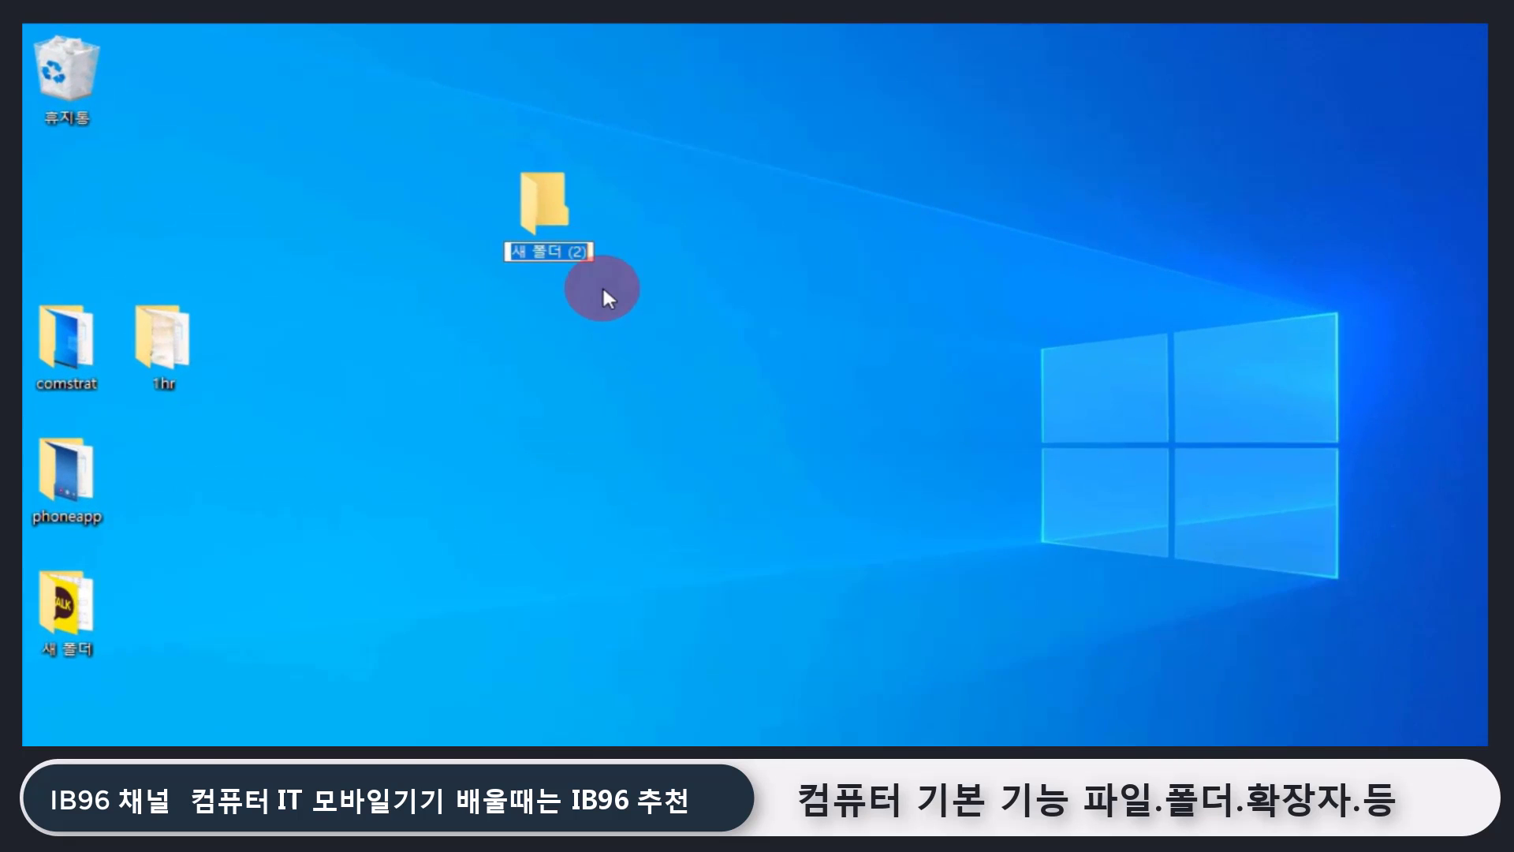
key("BackSpace")
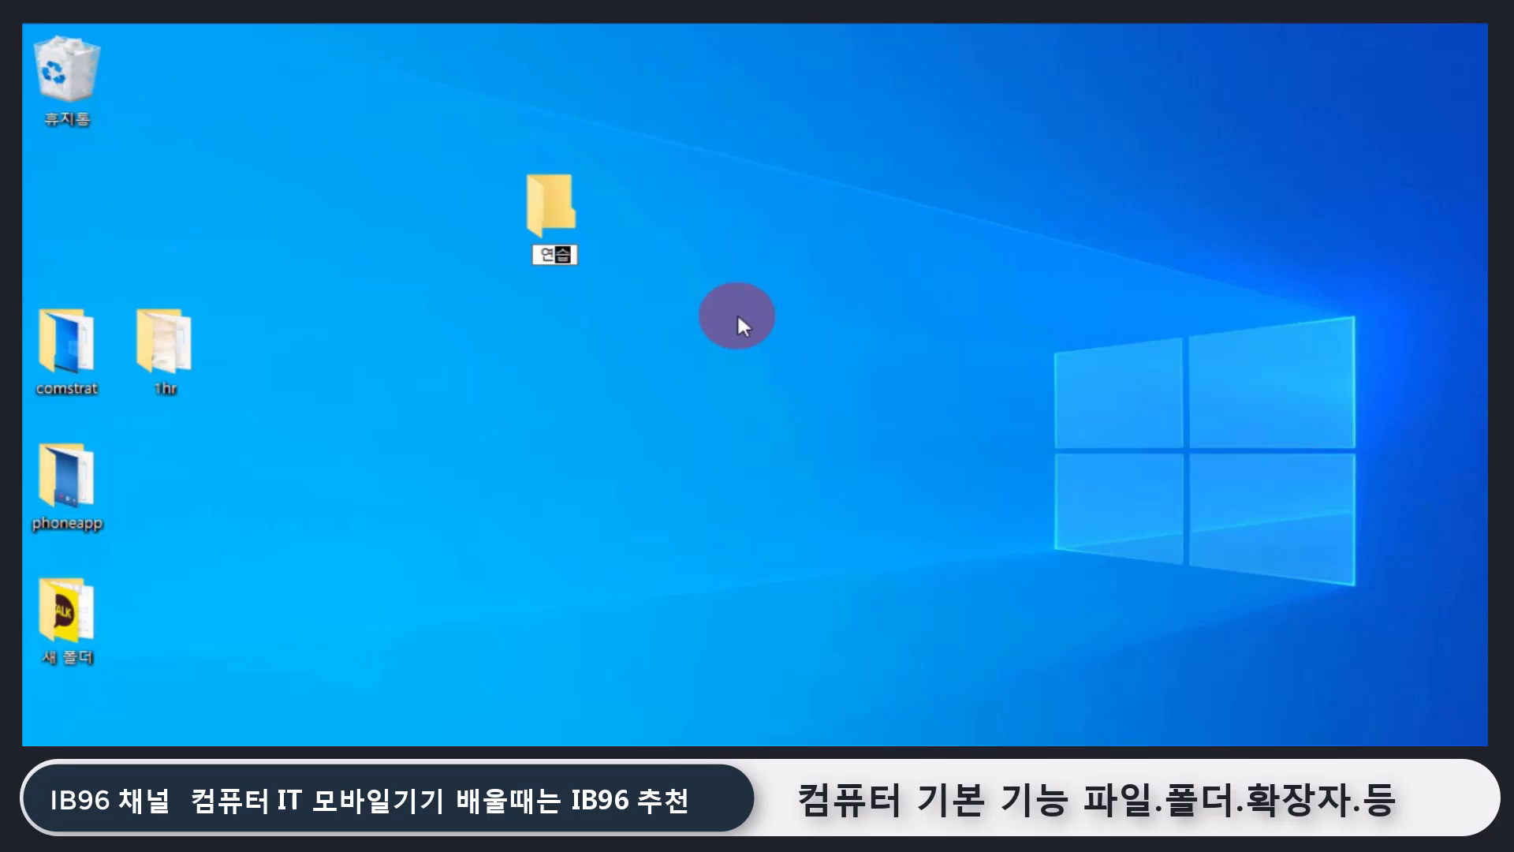
key("Return")
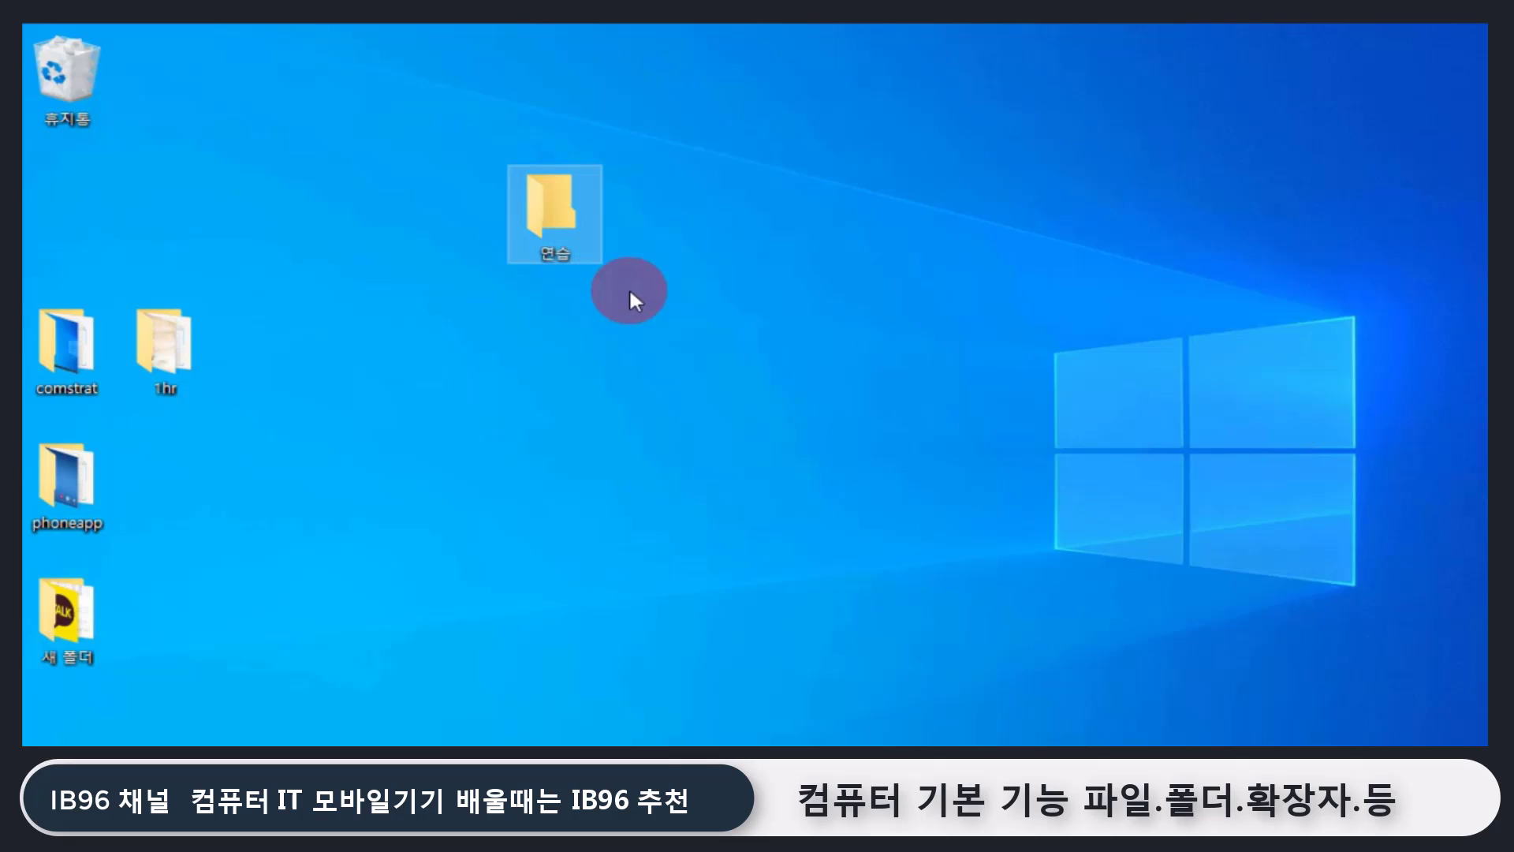
- Open the 연습 folder and create a subfolder named 컴퓨터기초 inside it
double_click(580, 251)
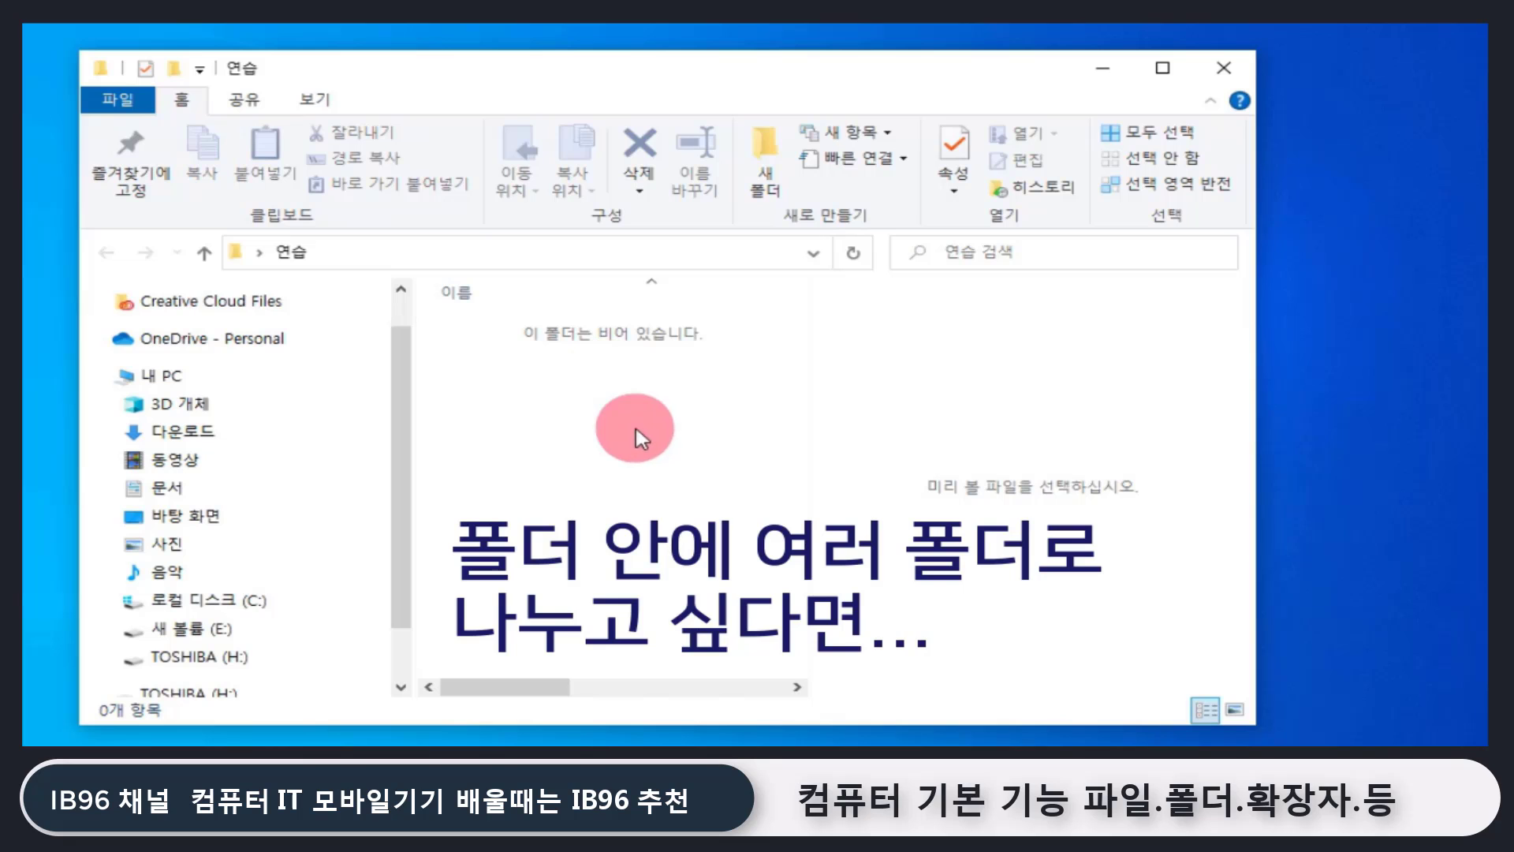
right_click(505, 377)
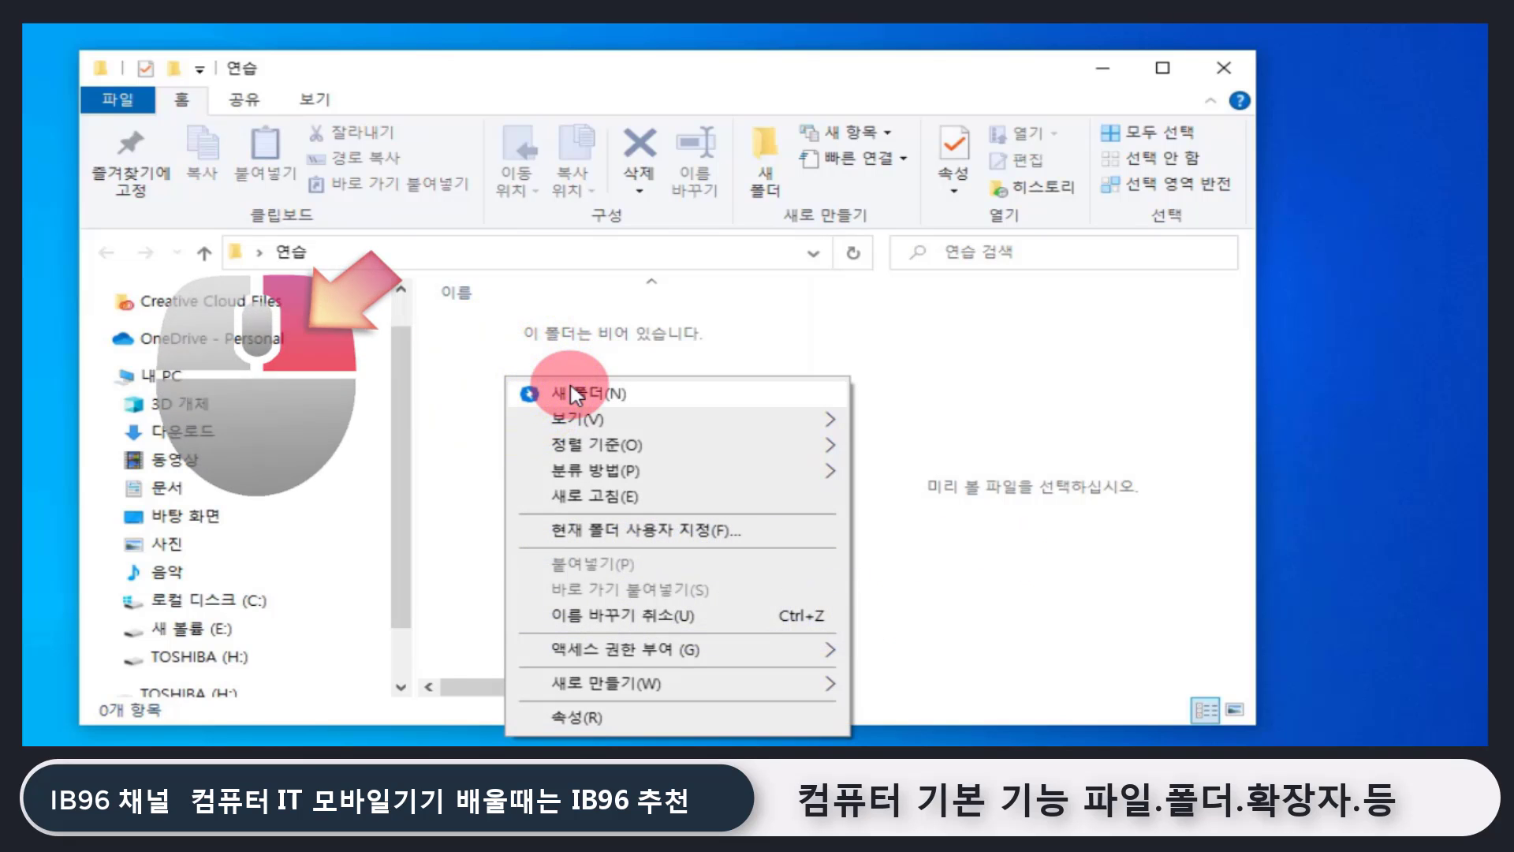
left_click(575, 394)
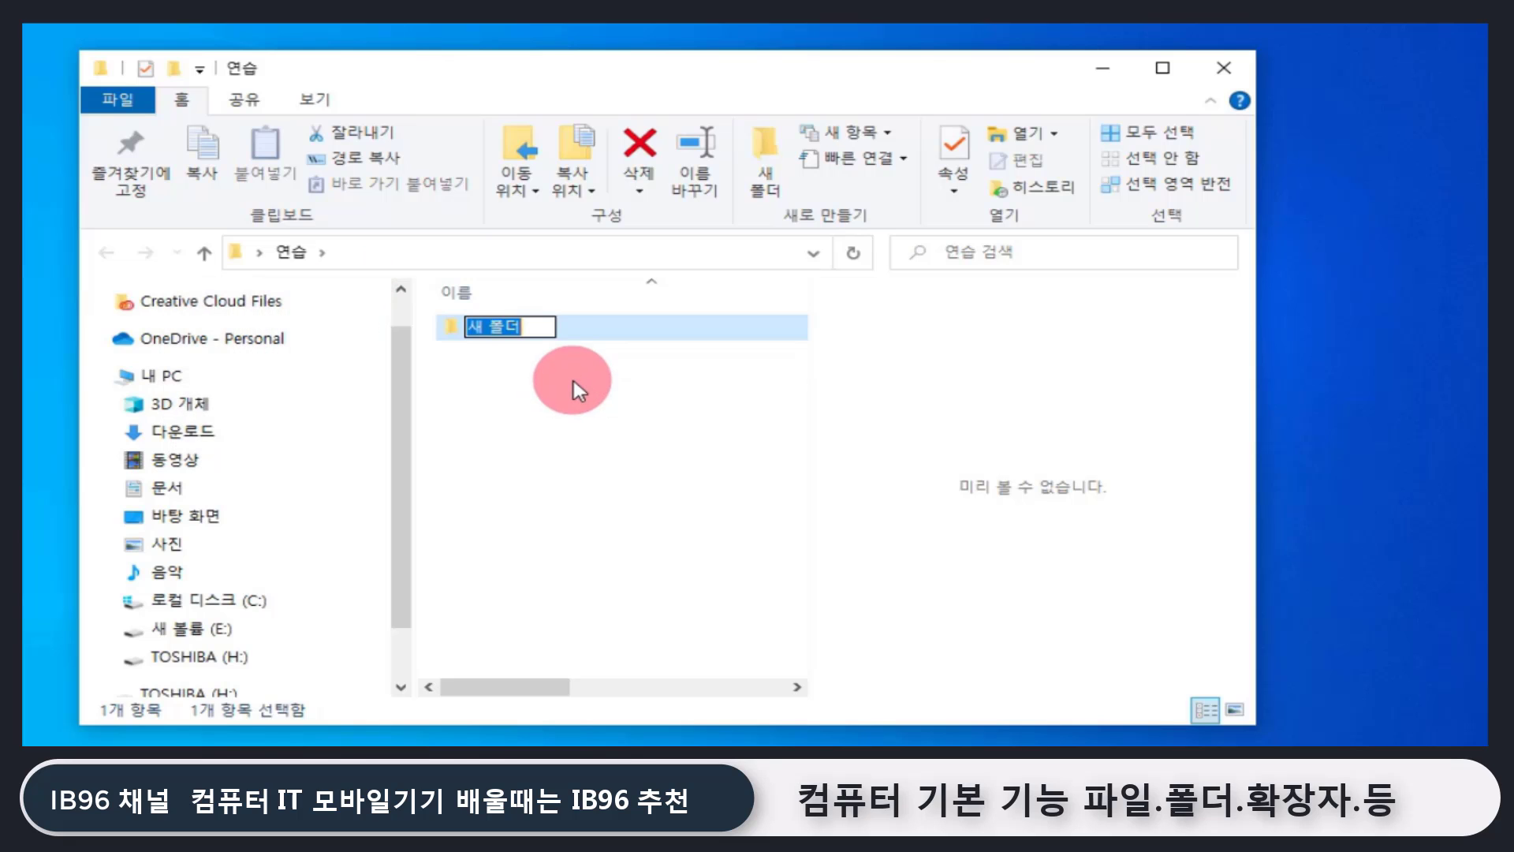
type("컴퓨터기초")
left_click(584, 406)
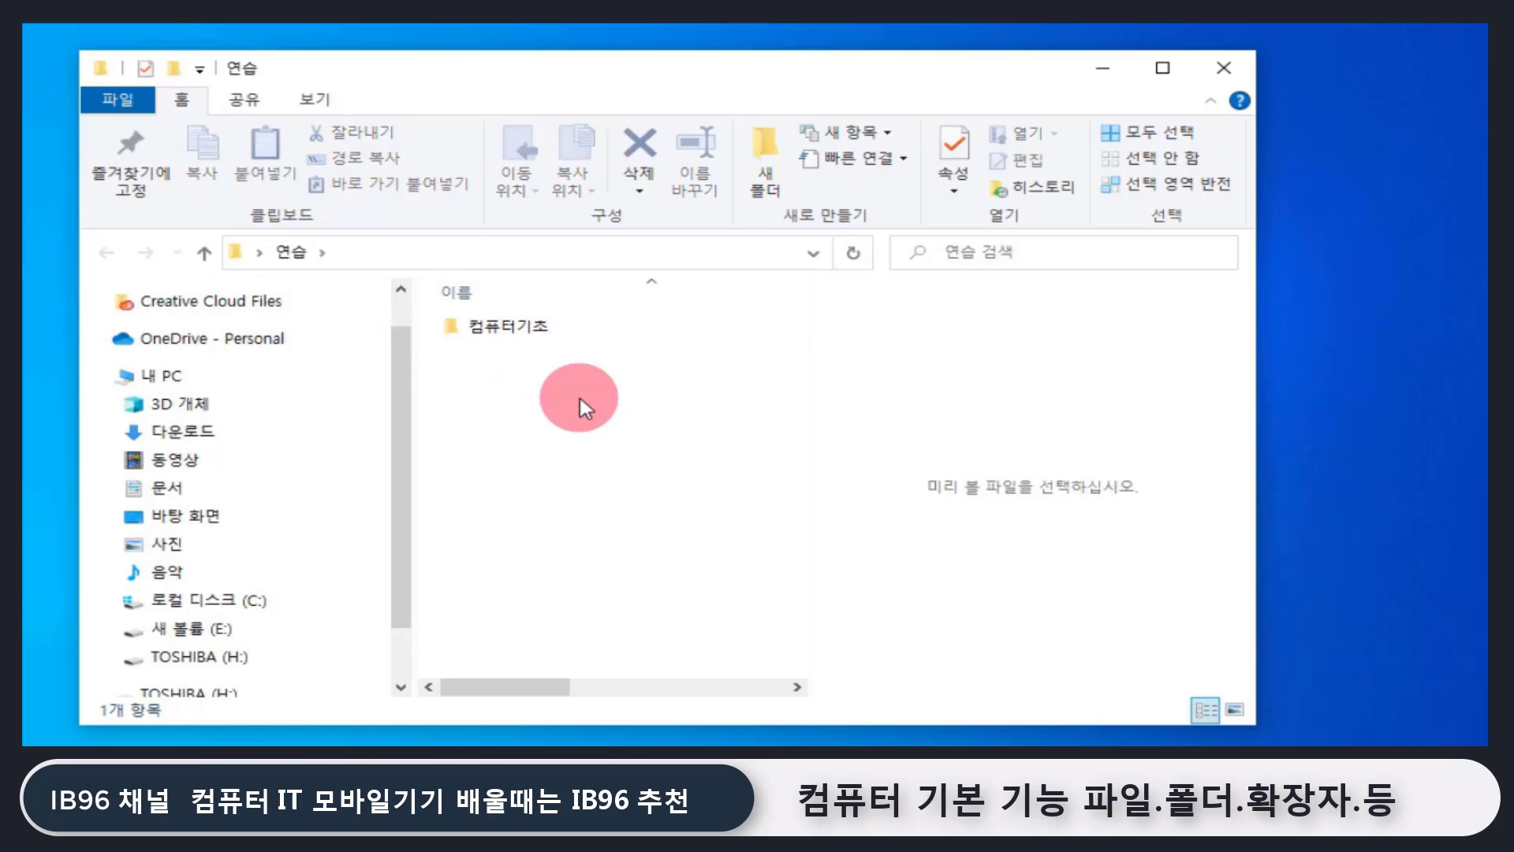
- Create a second subfolder named 스마트폰 inside the 연습 folder
right_click(510, 396)
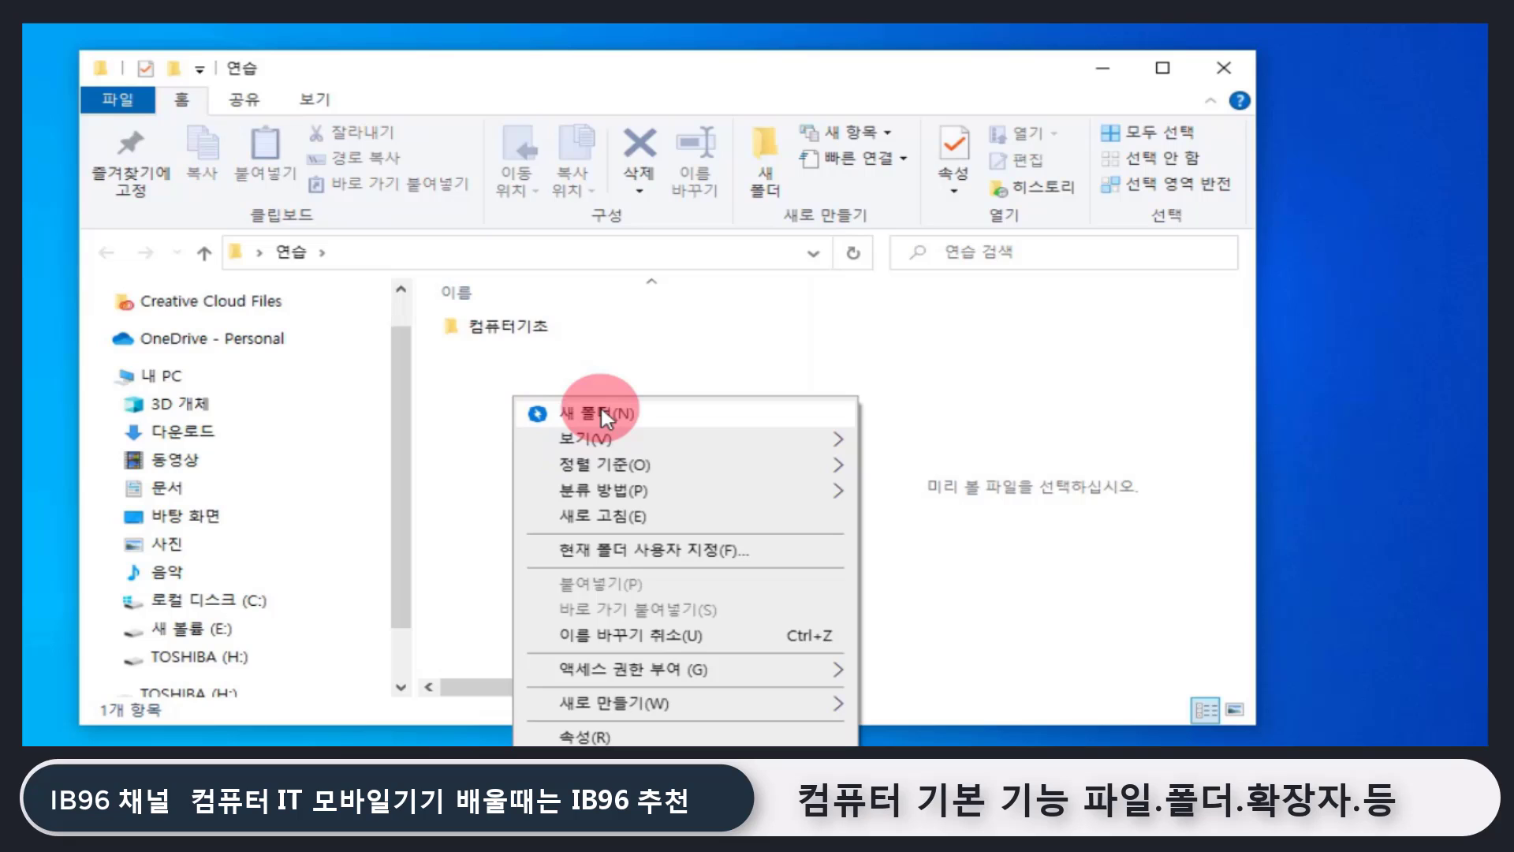
left_click(602, 409)
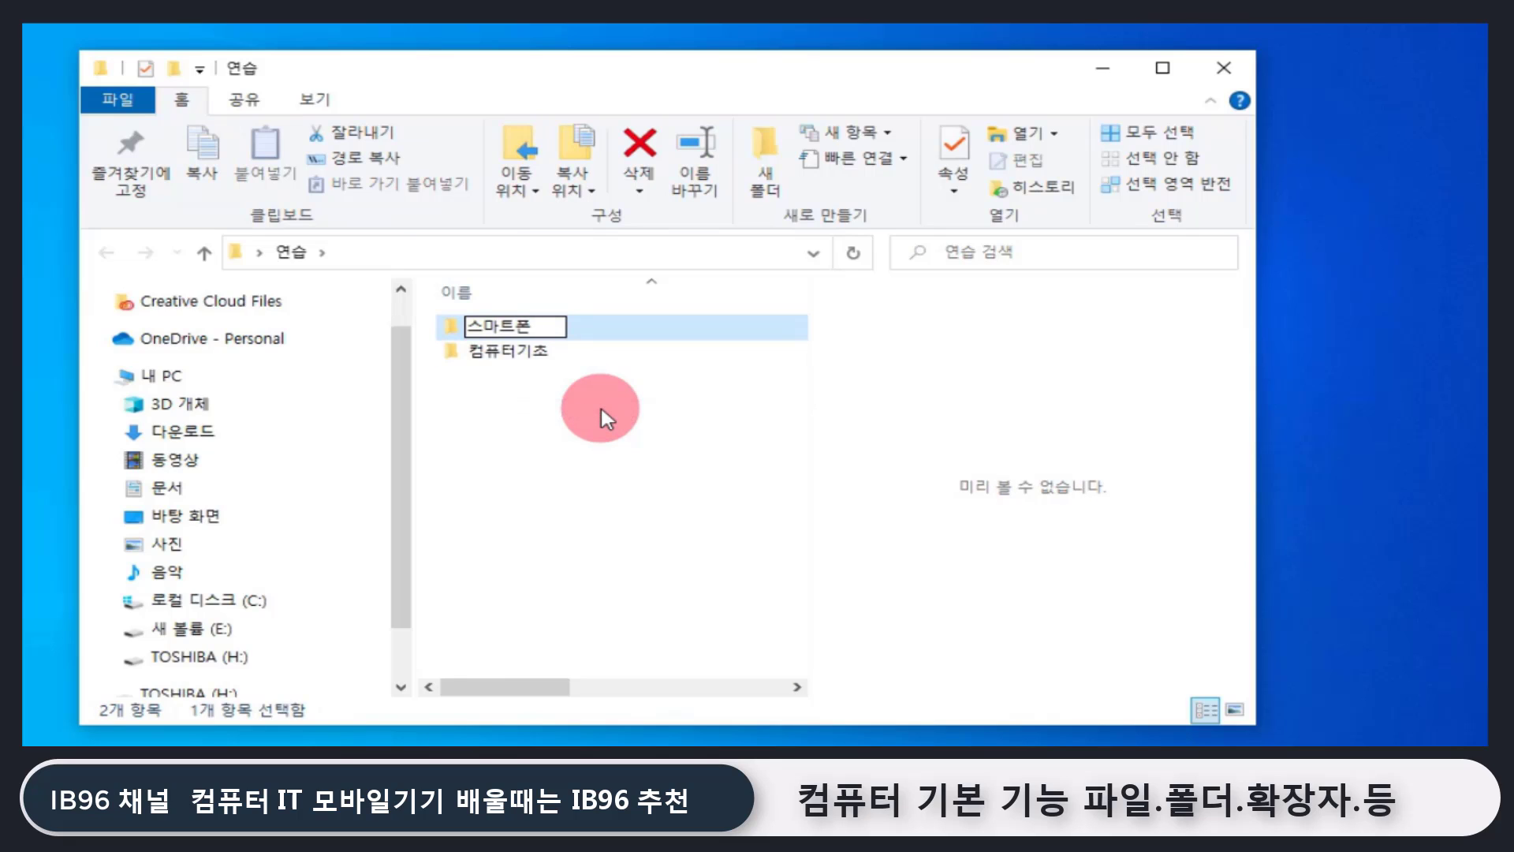
left_click(601, 420)
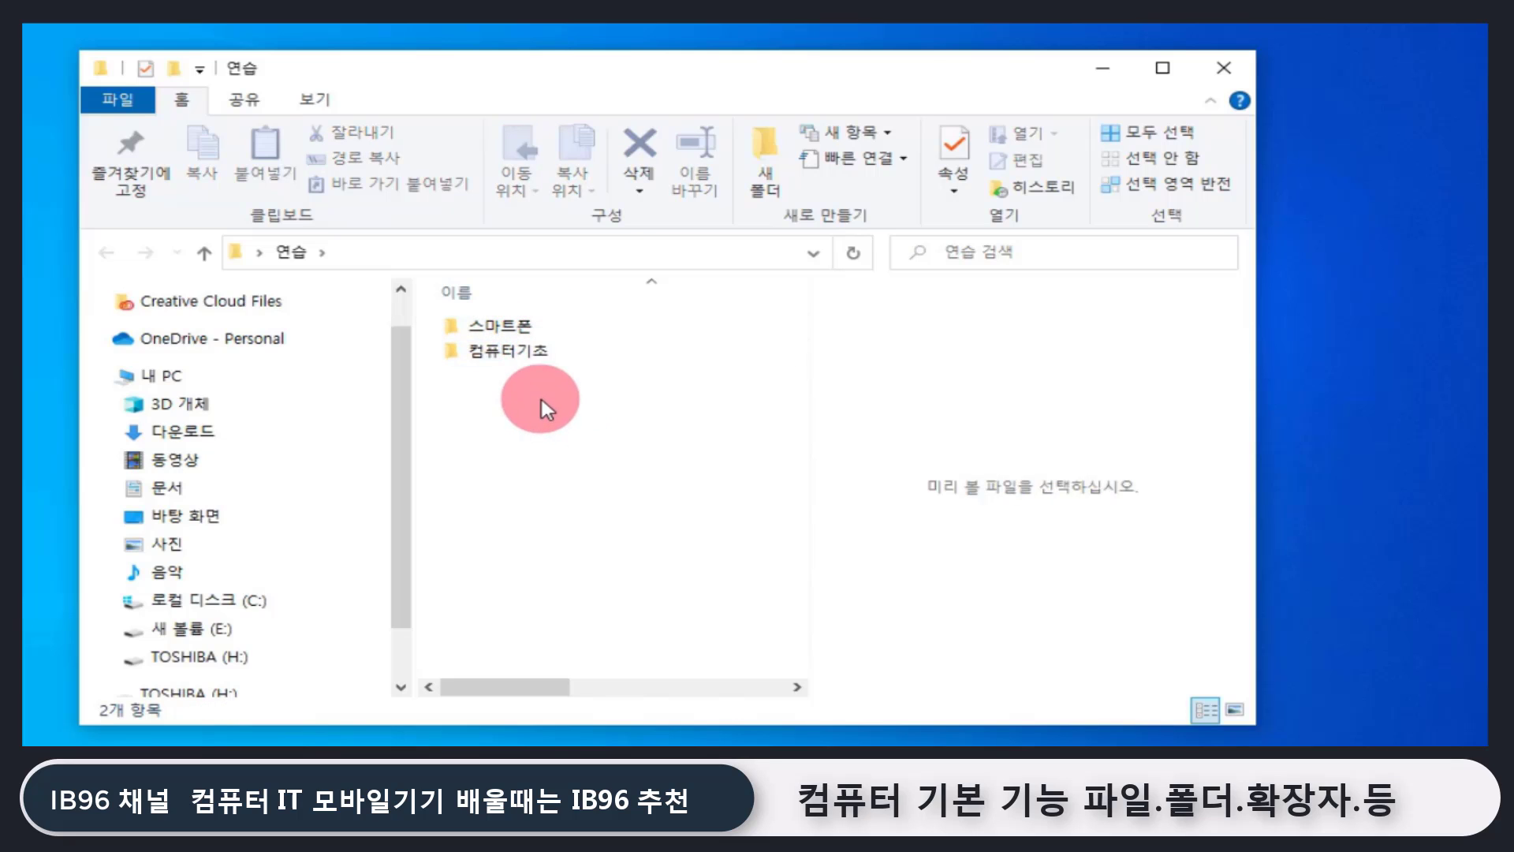
- Open the 컴퓨터기초 subfolder to view its contents, and return to the 연습 folder
left_click(536, 355)
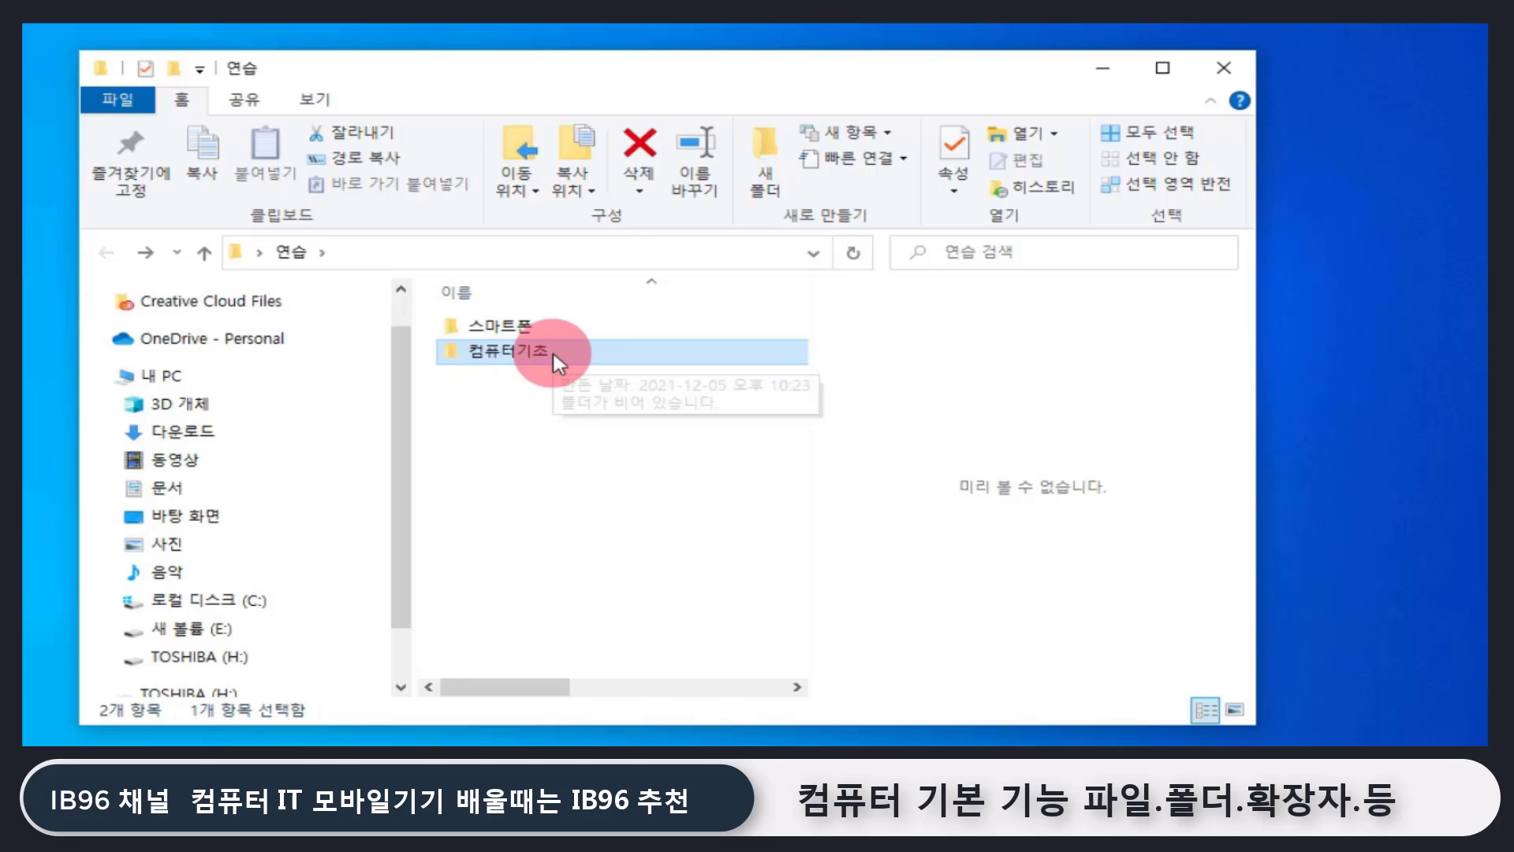
double_click(556, 361)
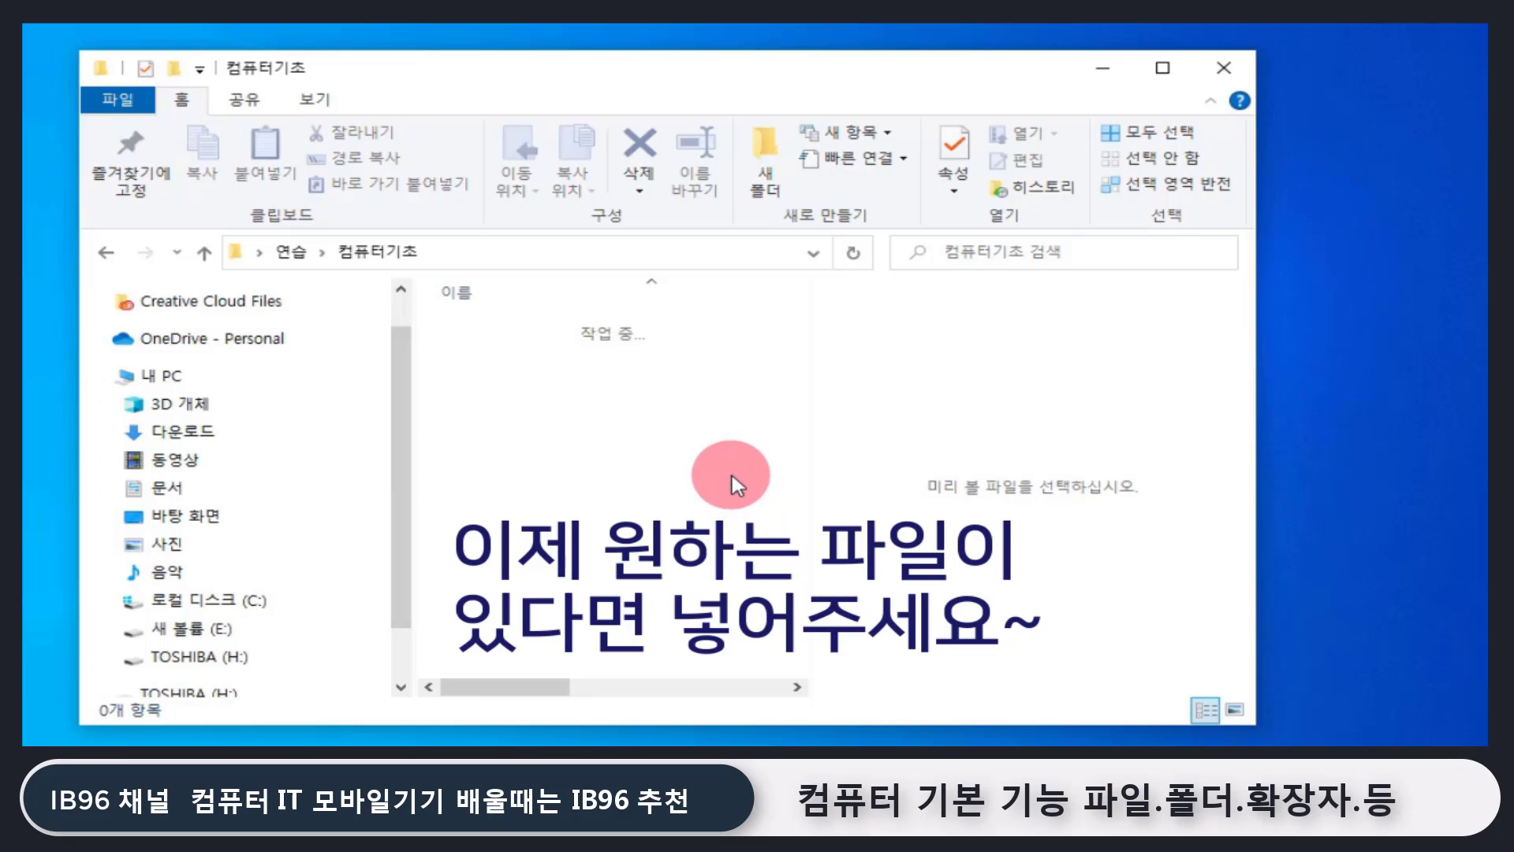
key("alt+Left")
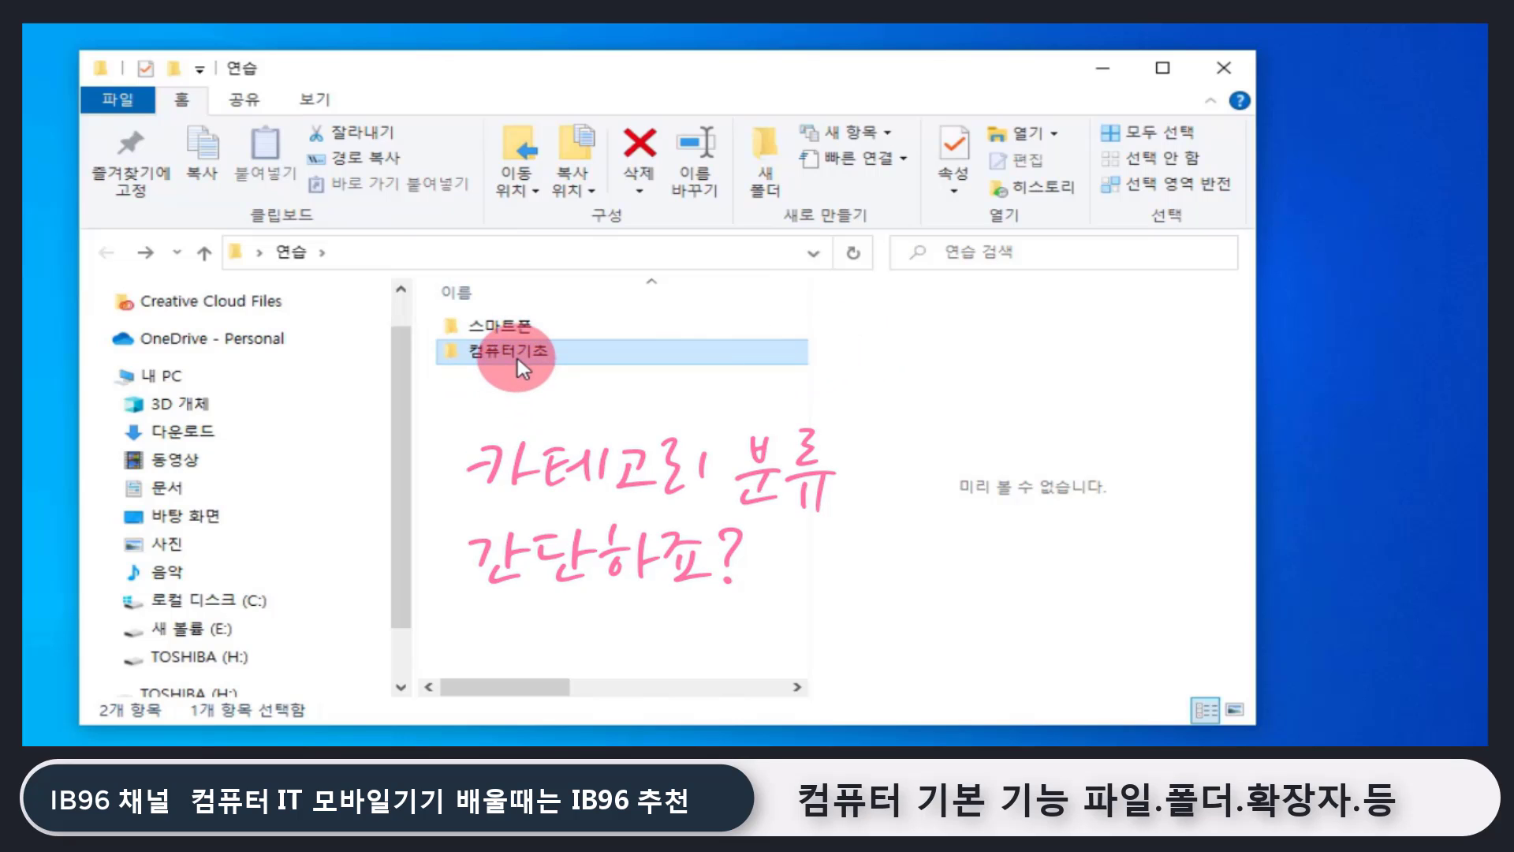
- Open the 컴퓨터기초 folder's name for editing and exit the rename without entering a new name
left_click(599, 400)
left_click(560, 353)
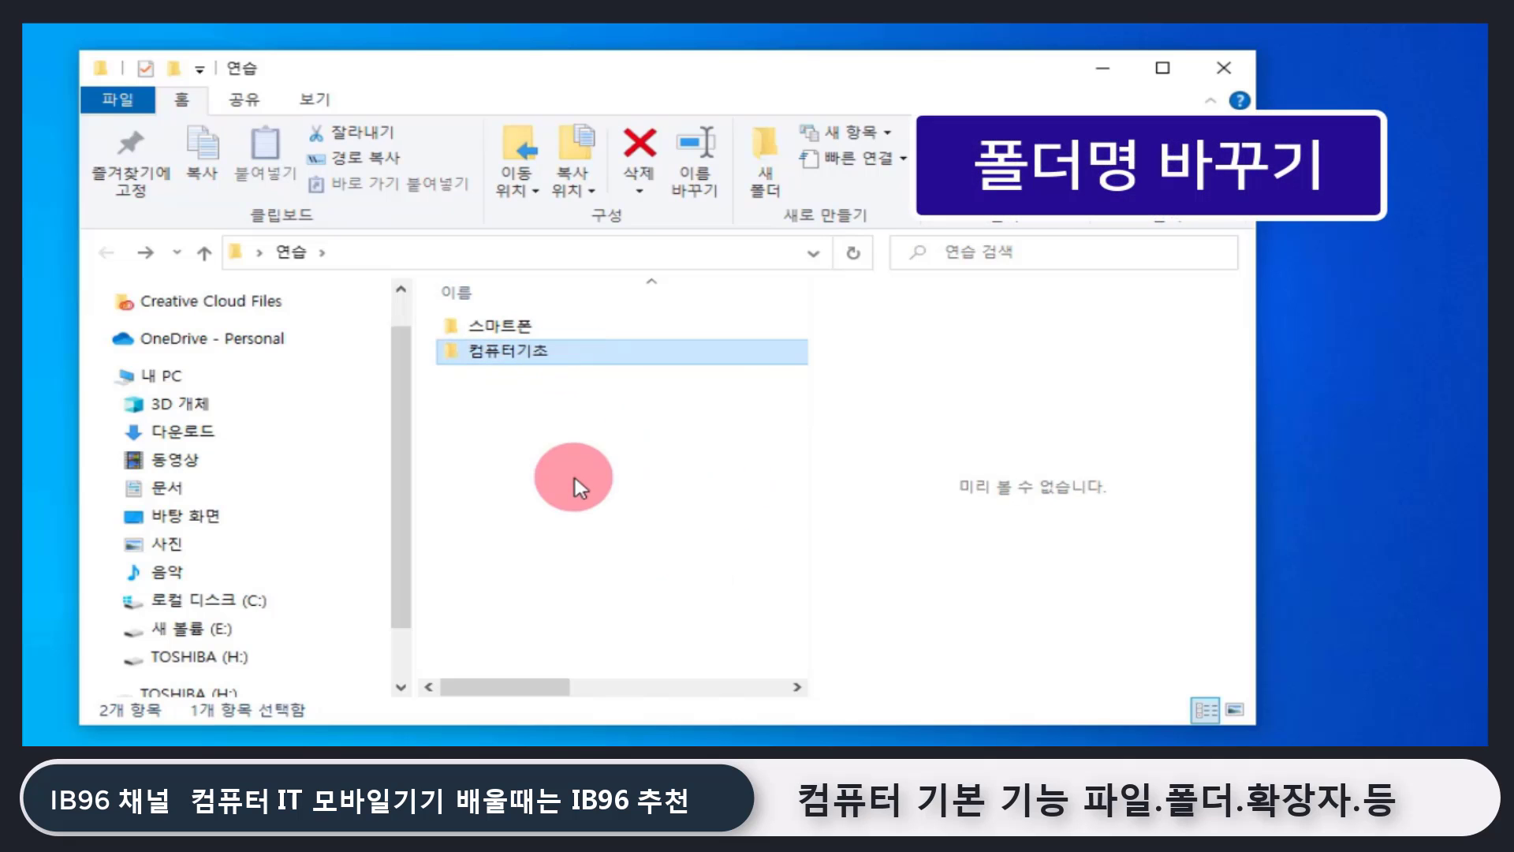
key("F2")
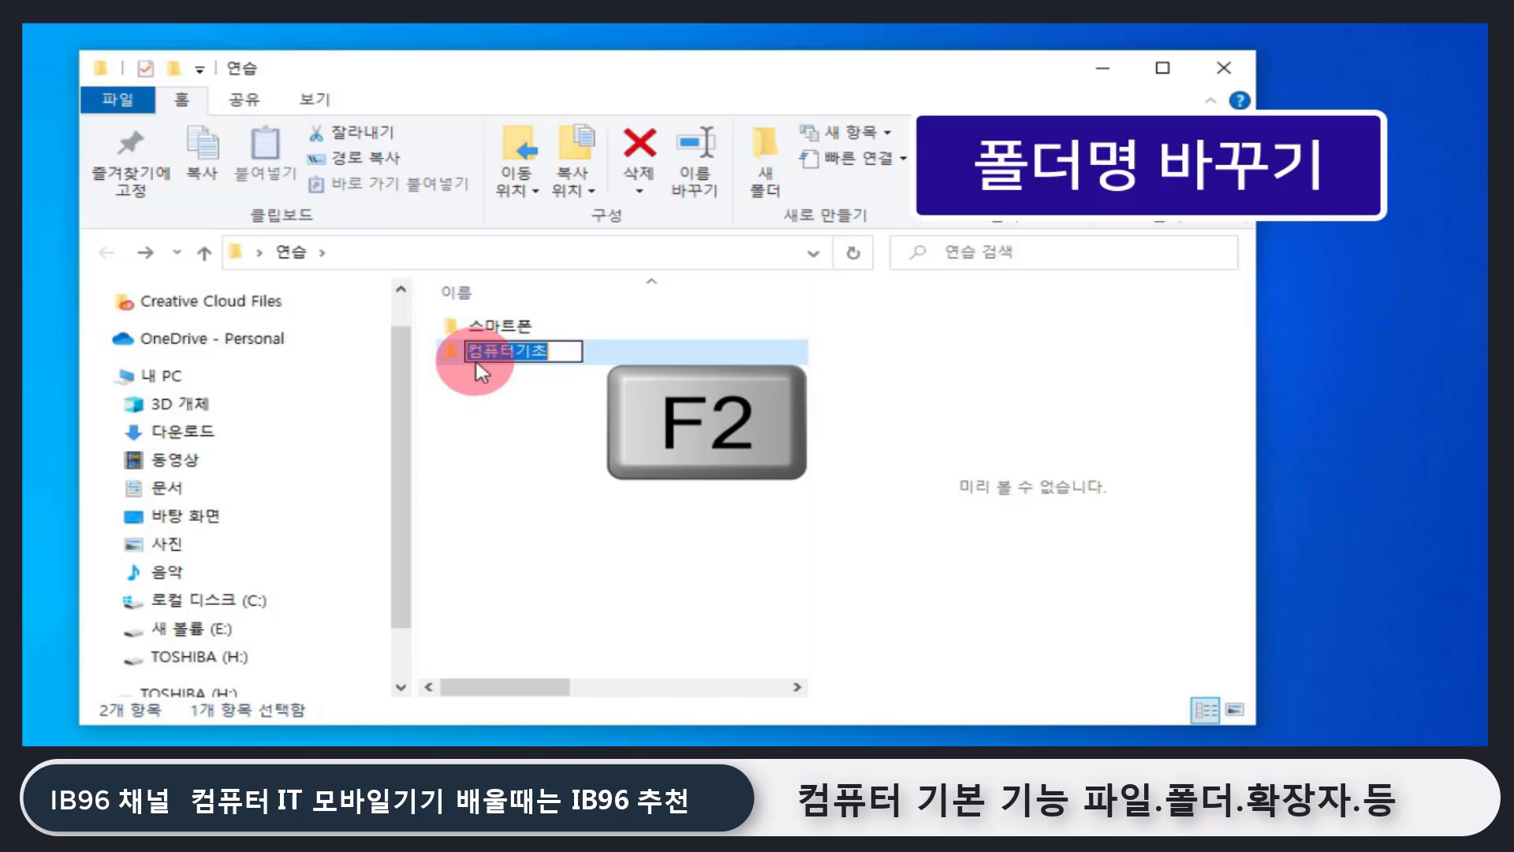
left_click(565, 453)
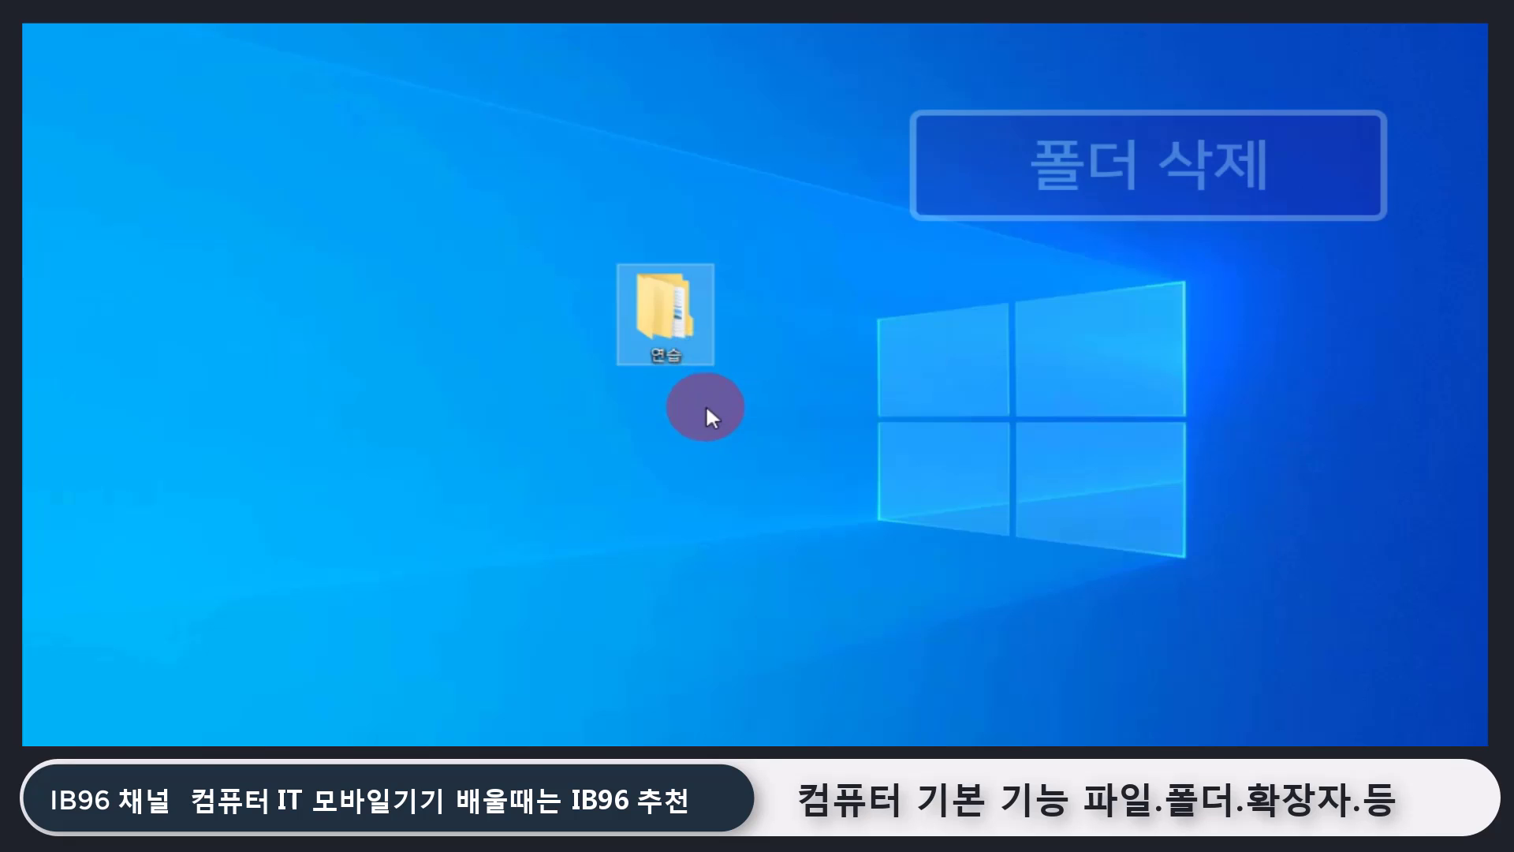
- Delete the 연습 folder from the desktop by moving it into the Recycle Bin
left_click(688, 325)
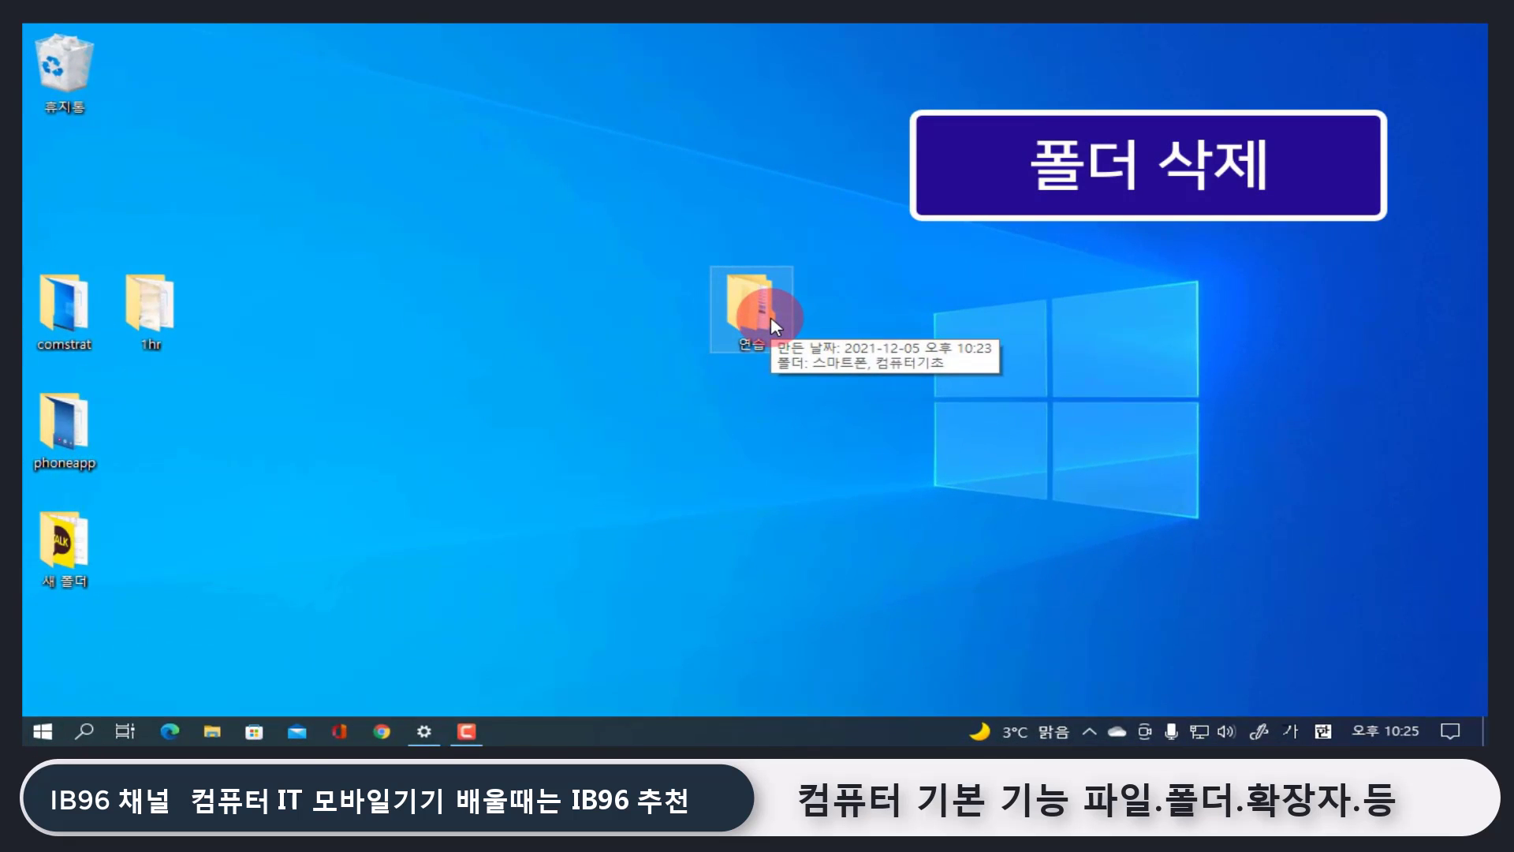
left_click_drag(750, 312, 71, 70)
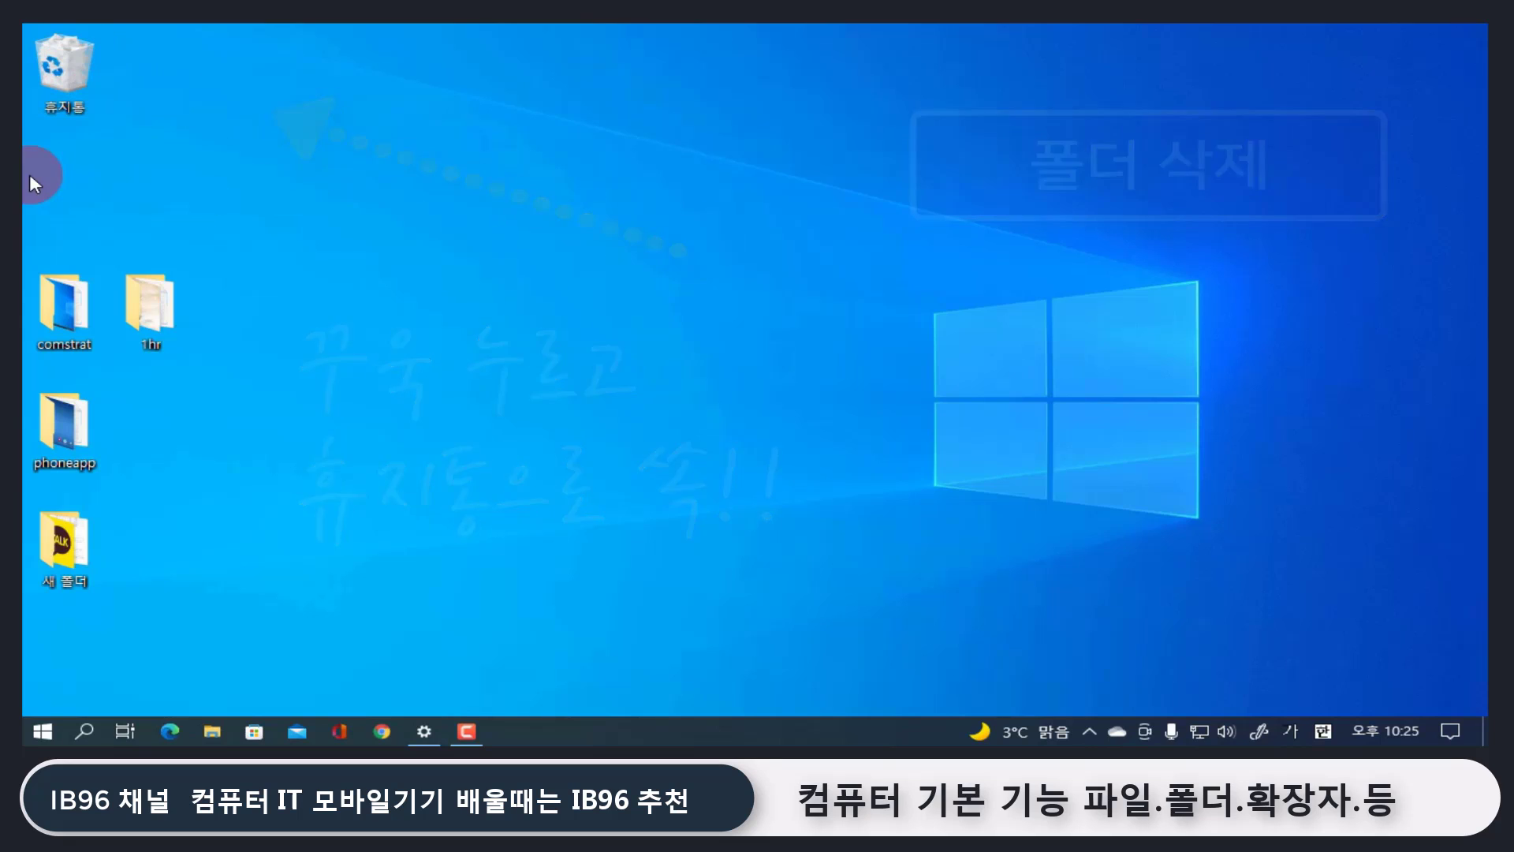
- Restore the 연습 folder from the Recycle Bin to the desktop and close the Recycle Bin window
double_click(74, 63)
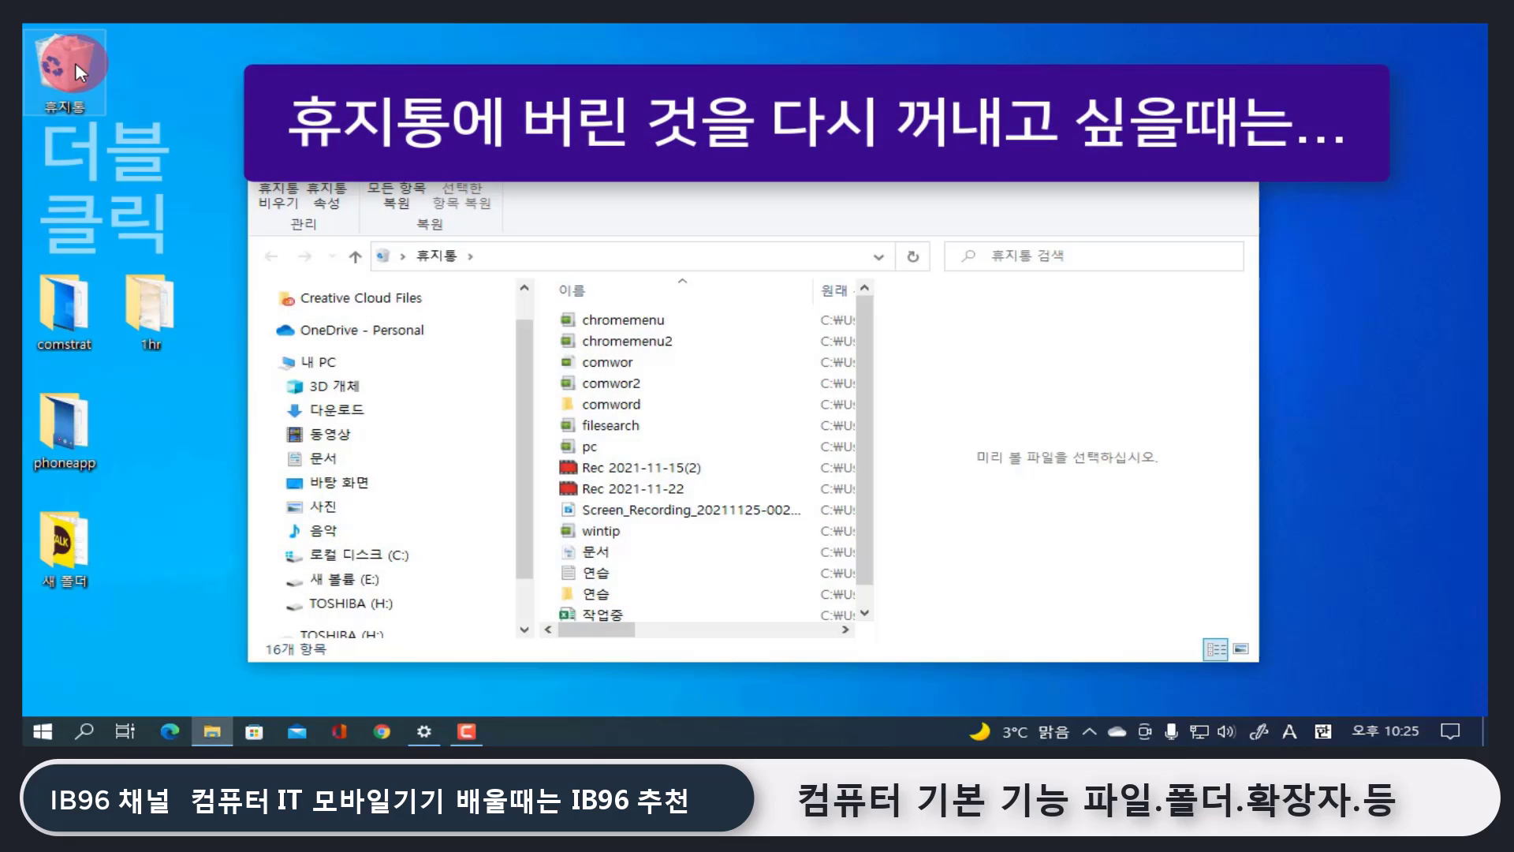
left_click_drag(561, 593, 564, 263)
left_click(1237, 89)
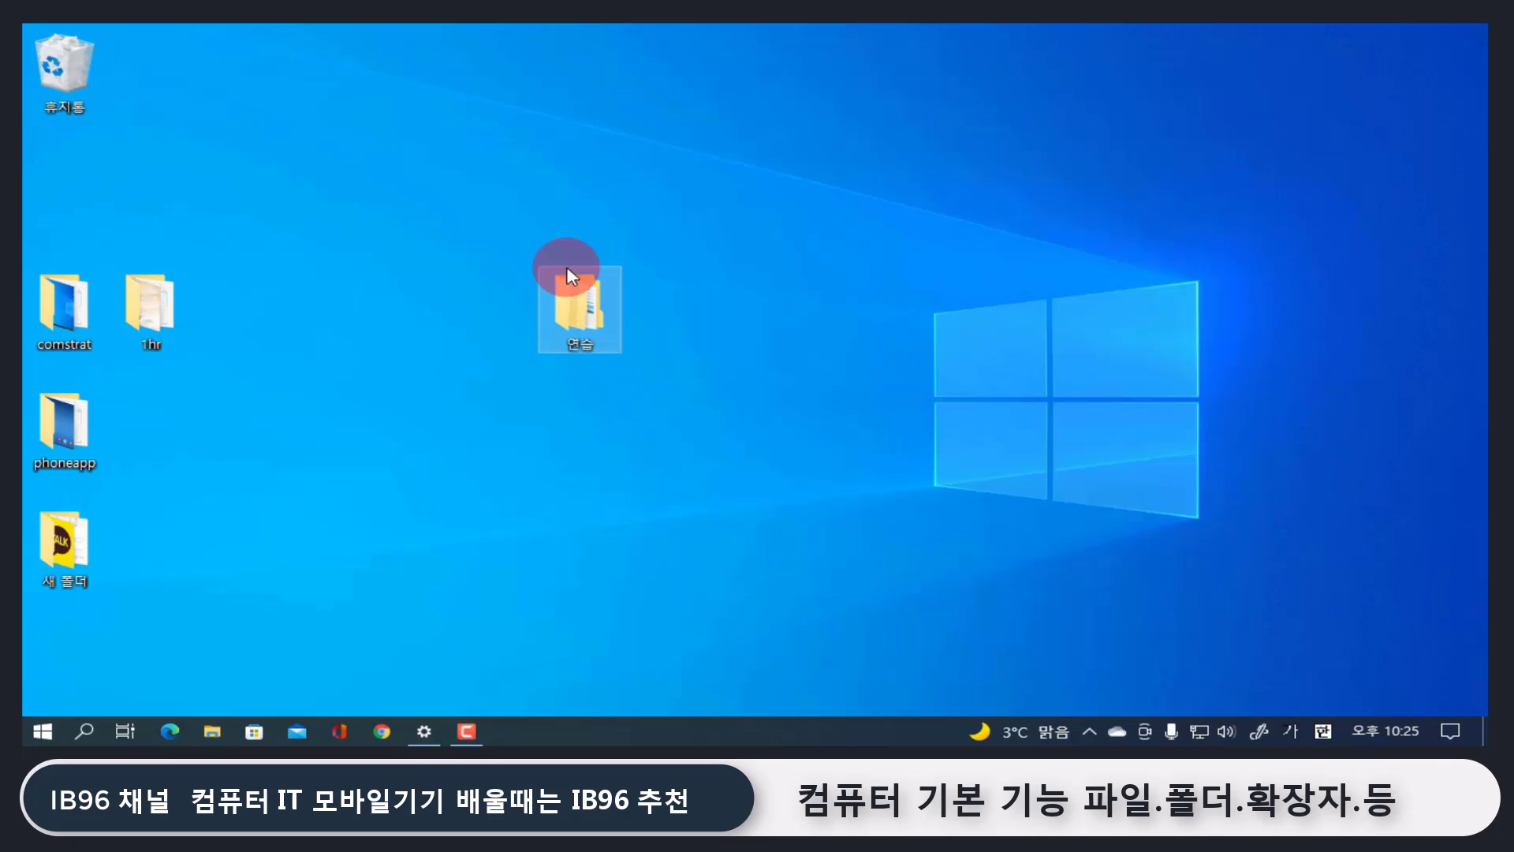
left_click(650, 366)
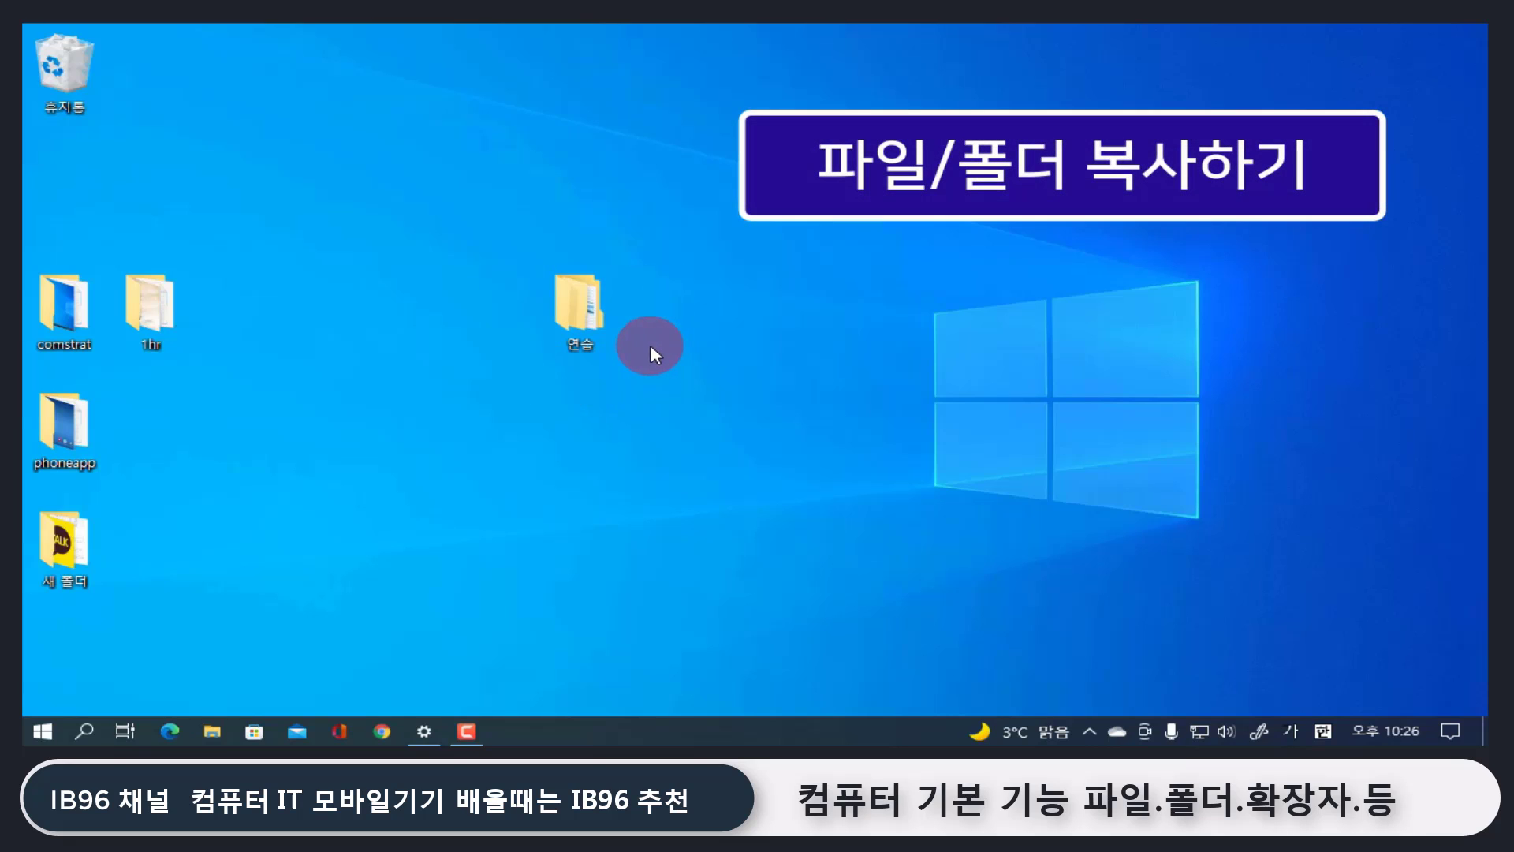
- Open a File Explorer window beside the desktop folders and view the contents of drive E and local disk C
left_click(213, 731)
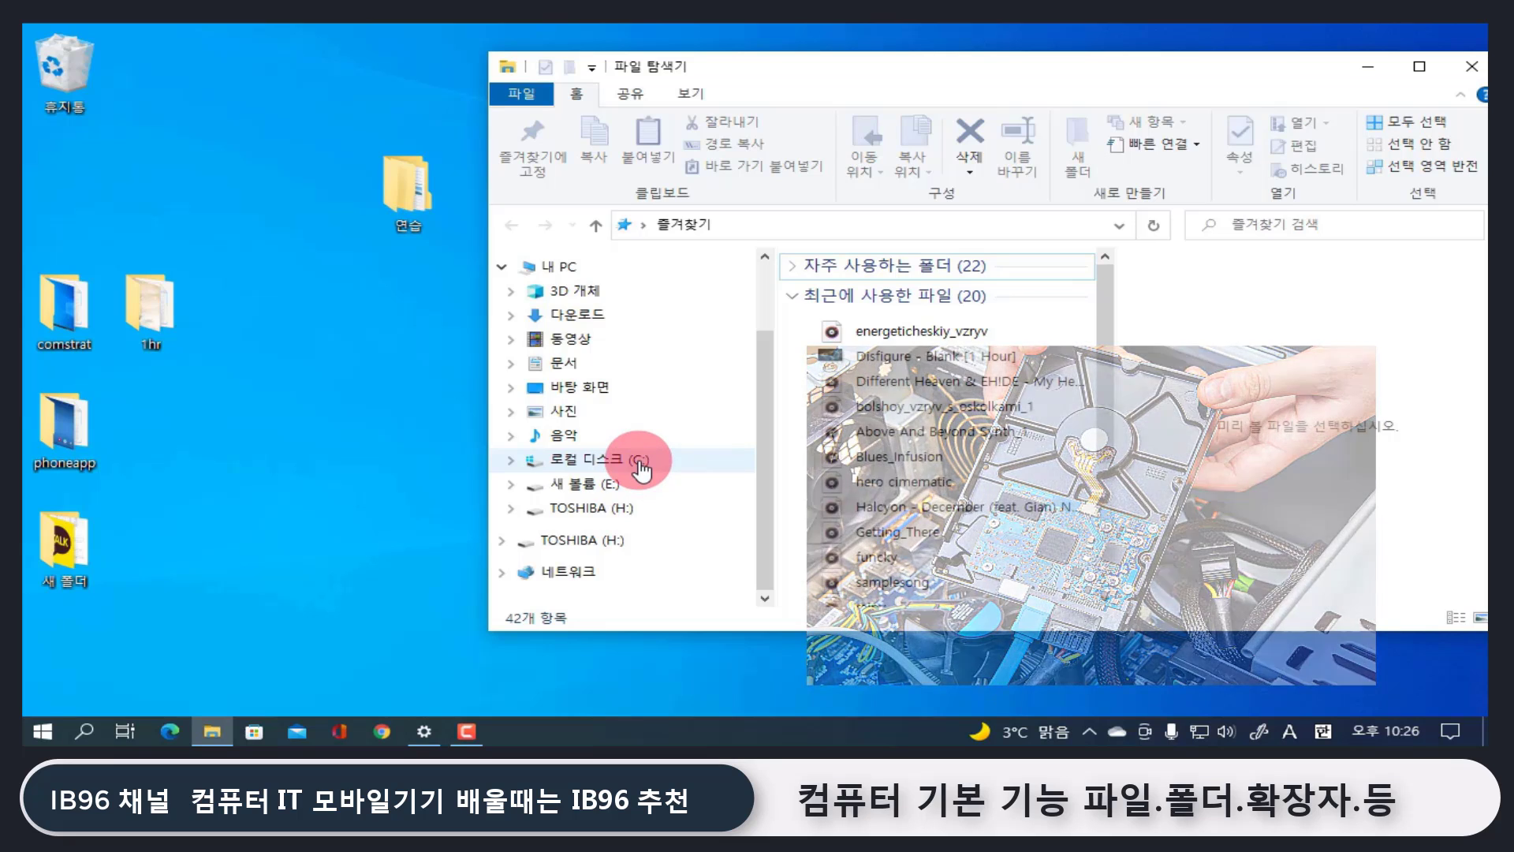
left_click(619, 484)
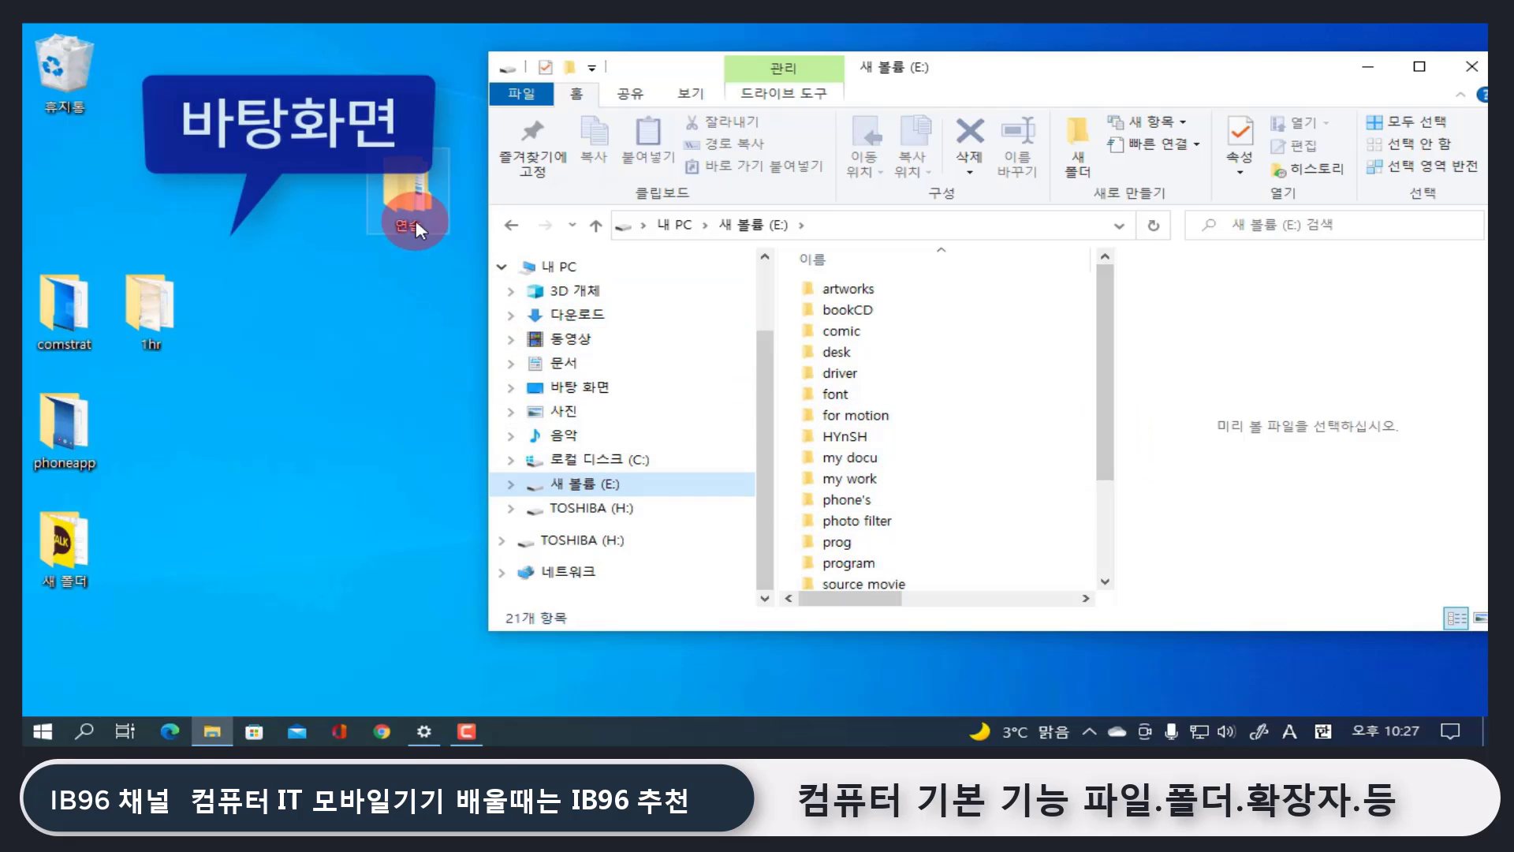
left_click(573, 467)
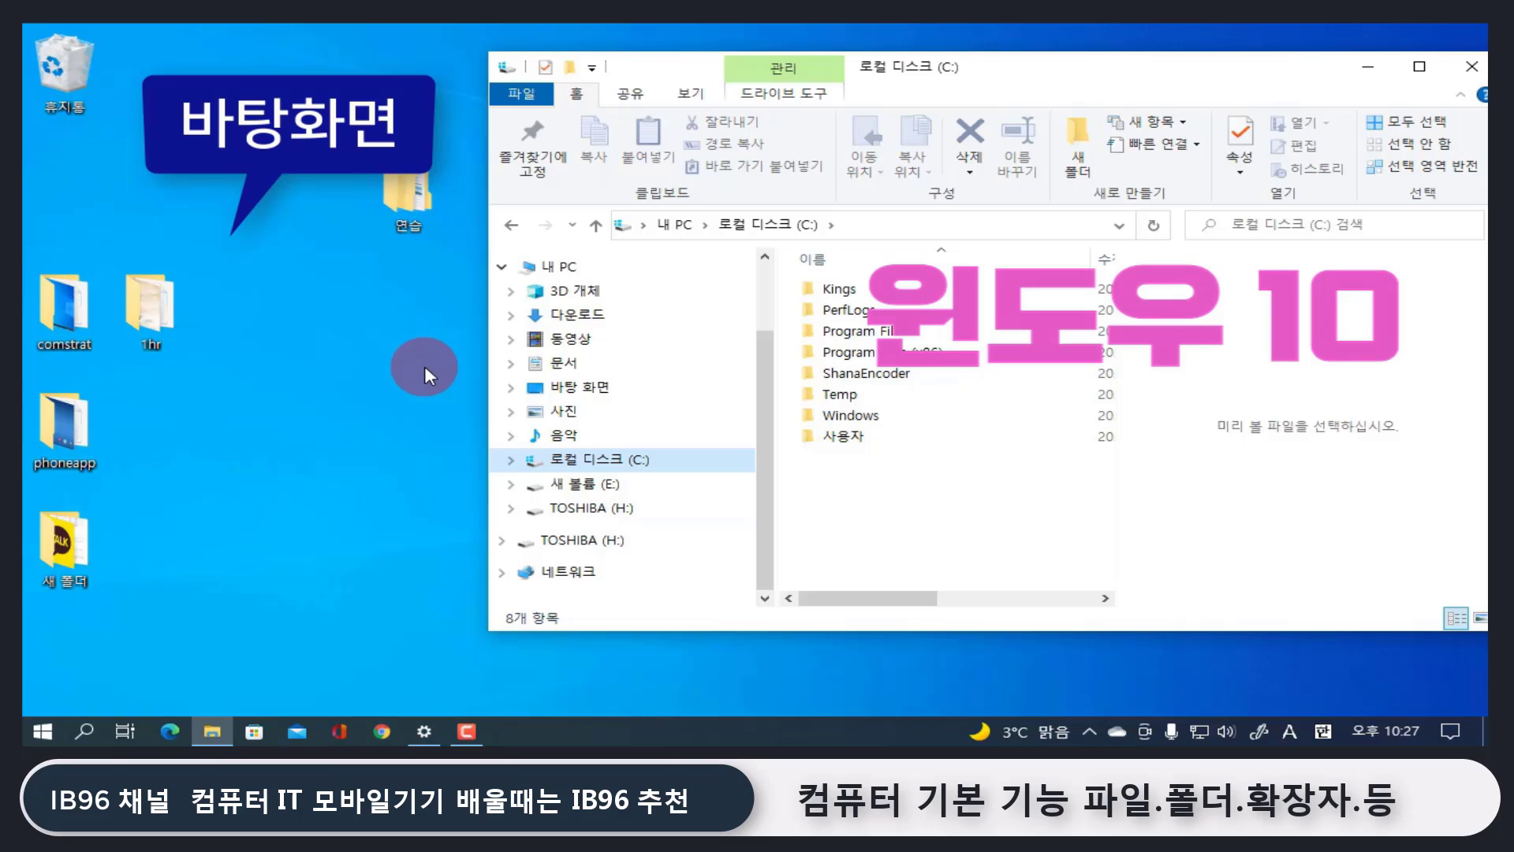
left_click(424, 366)
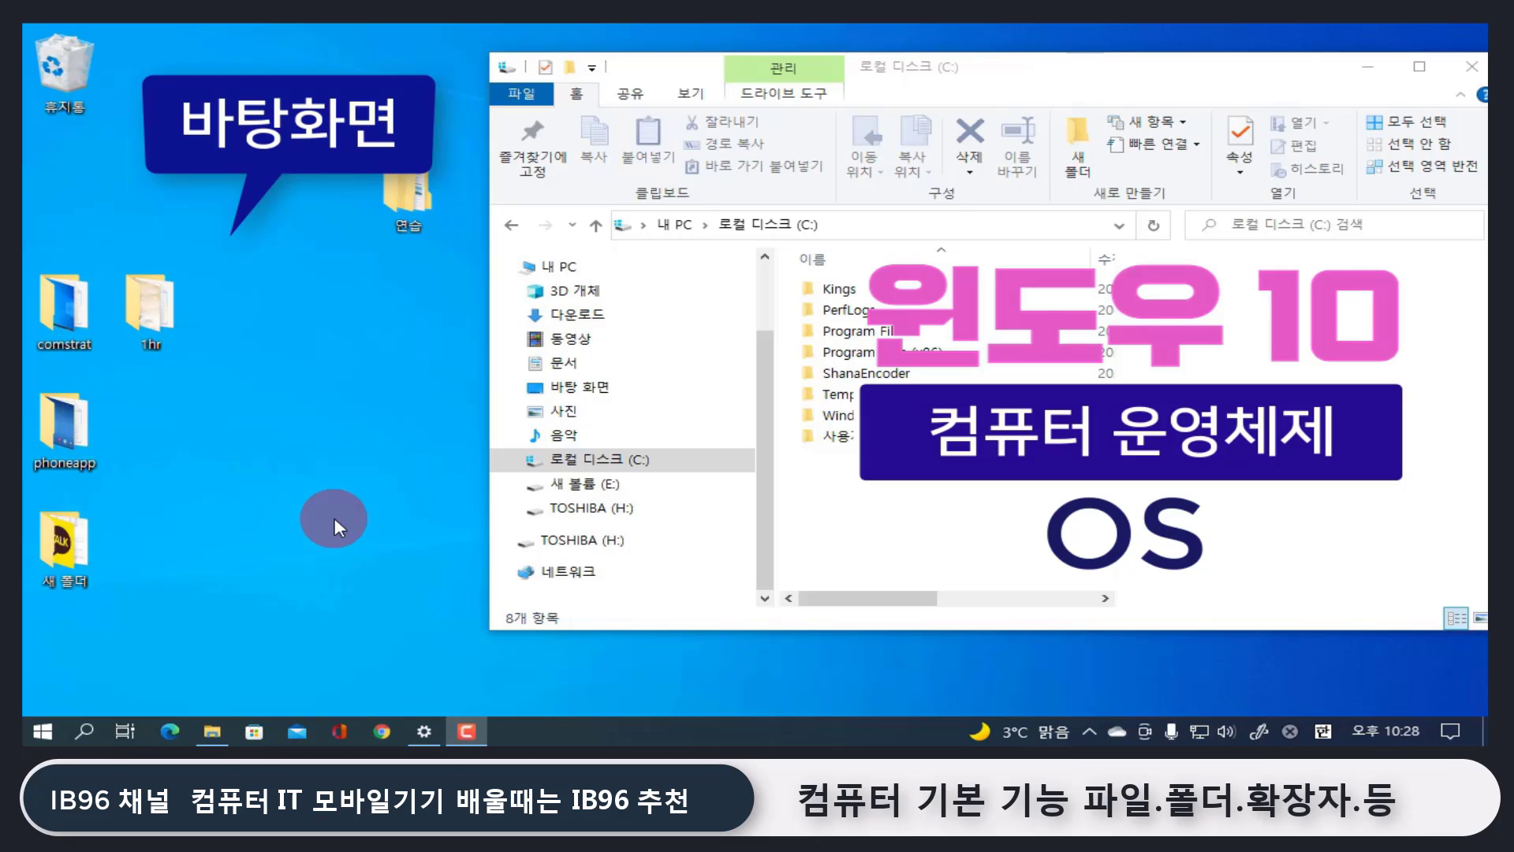
left_click(670, 459)
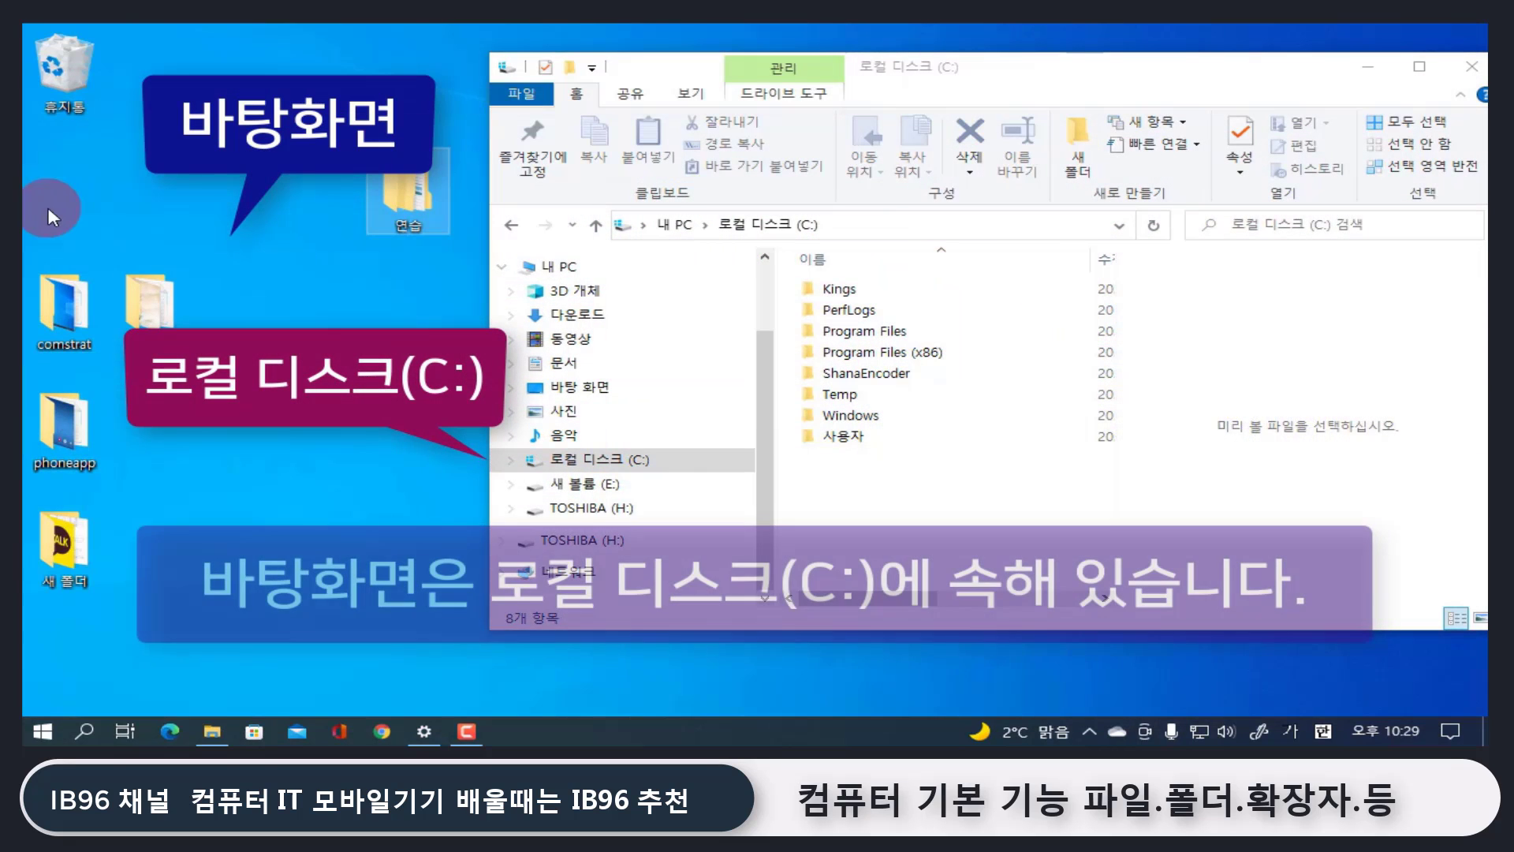
- Expand local disk C and its 사용자 folder in the folder tree, look into the 공용 folder and expand the user profile folder
left_click(603, 463)
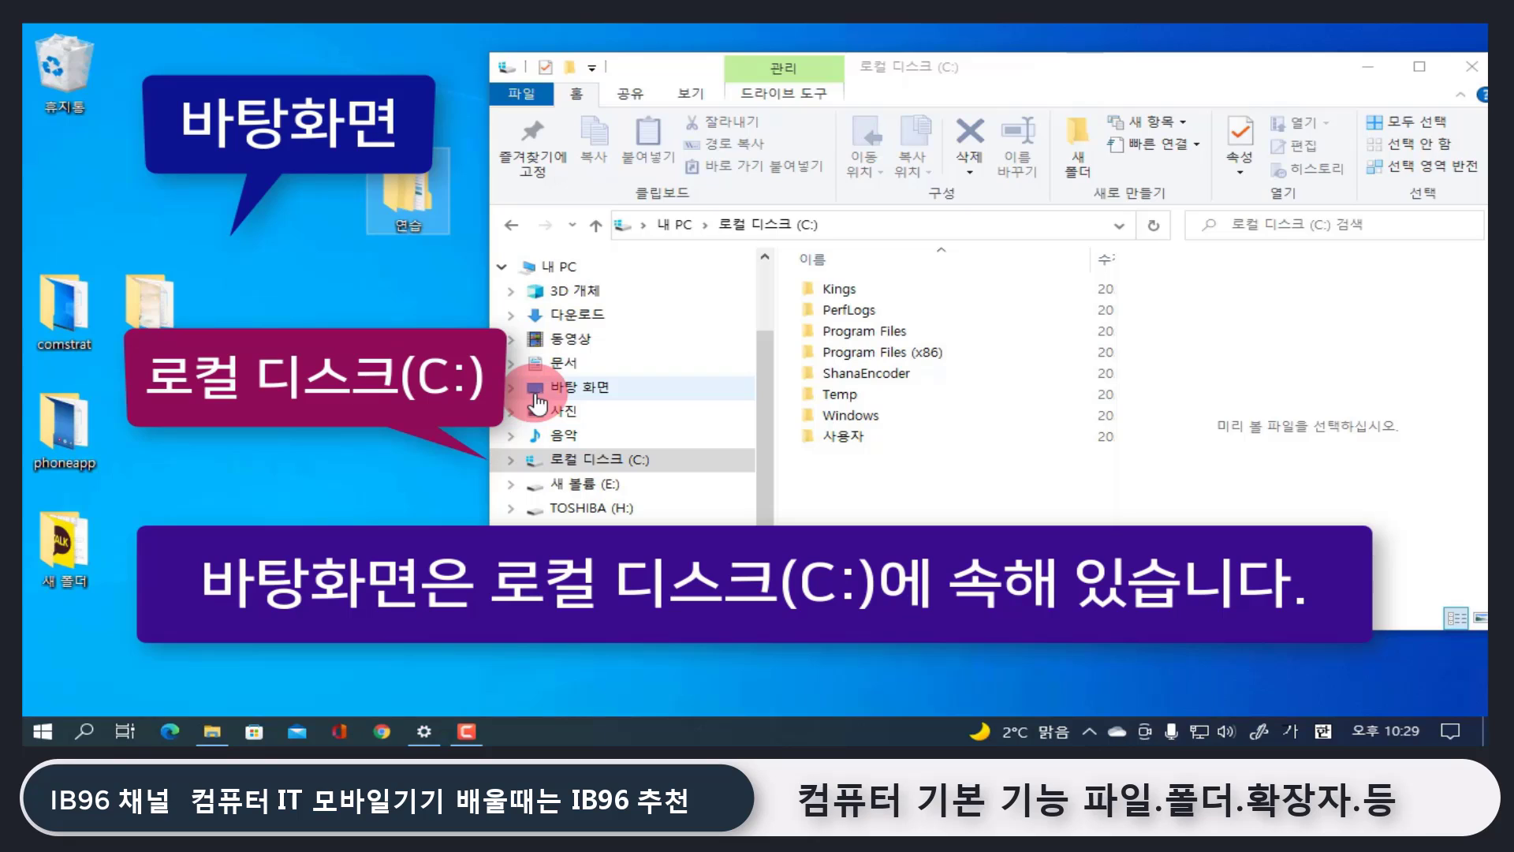
double_click(611, 466)
scroll(626, 465, "down", 1)
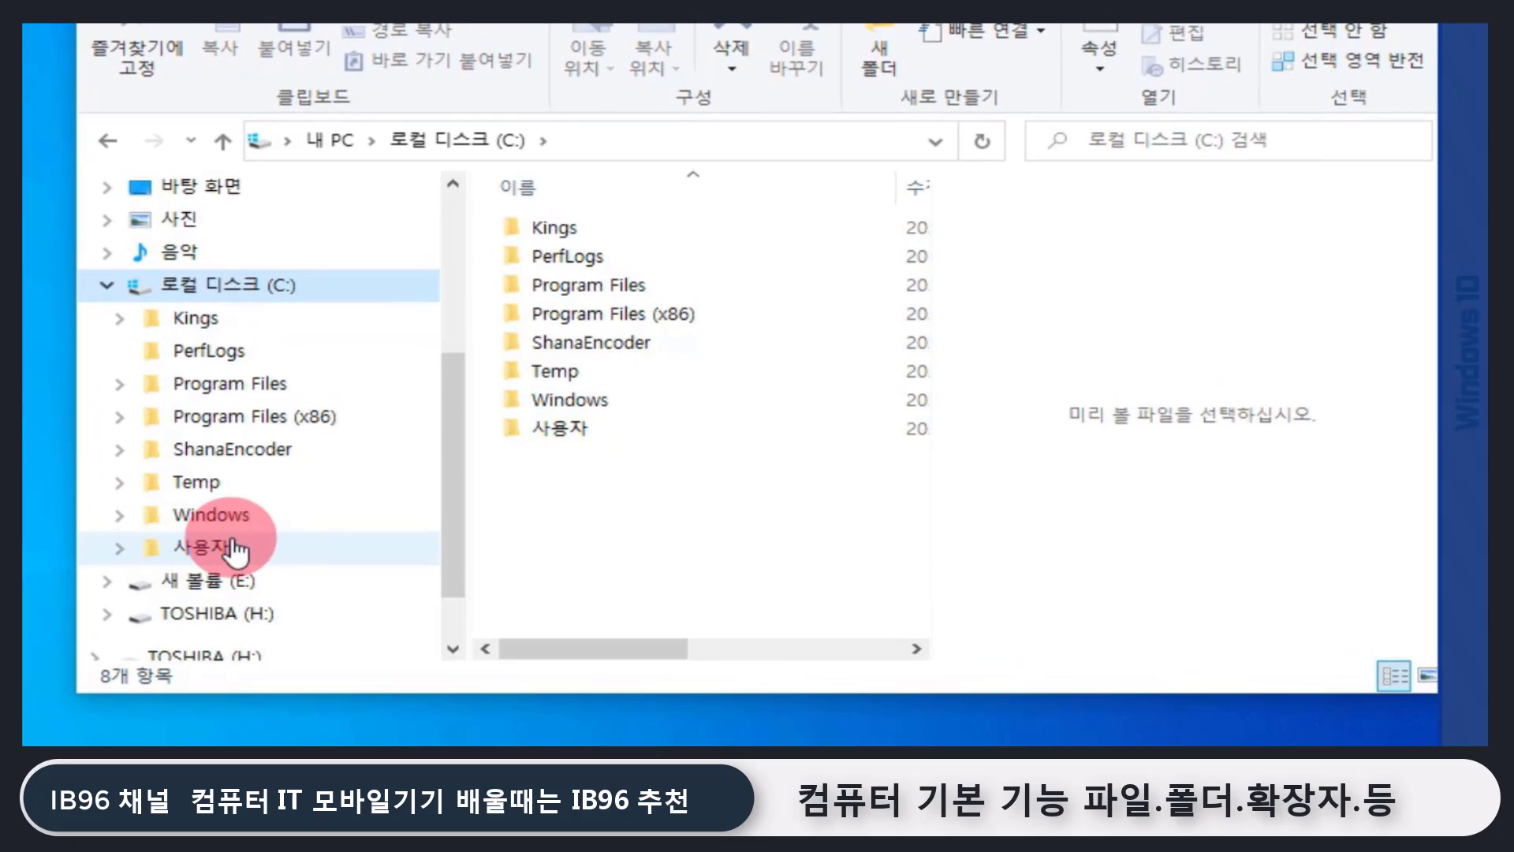
left_click(211, 561)
scroll(209, 474, "down", 1)
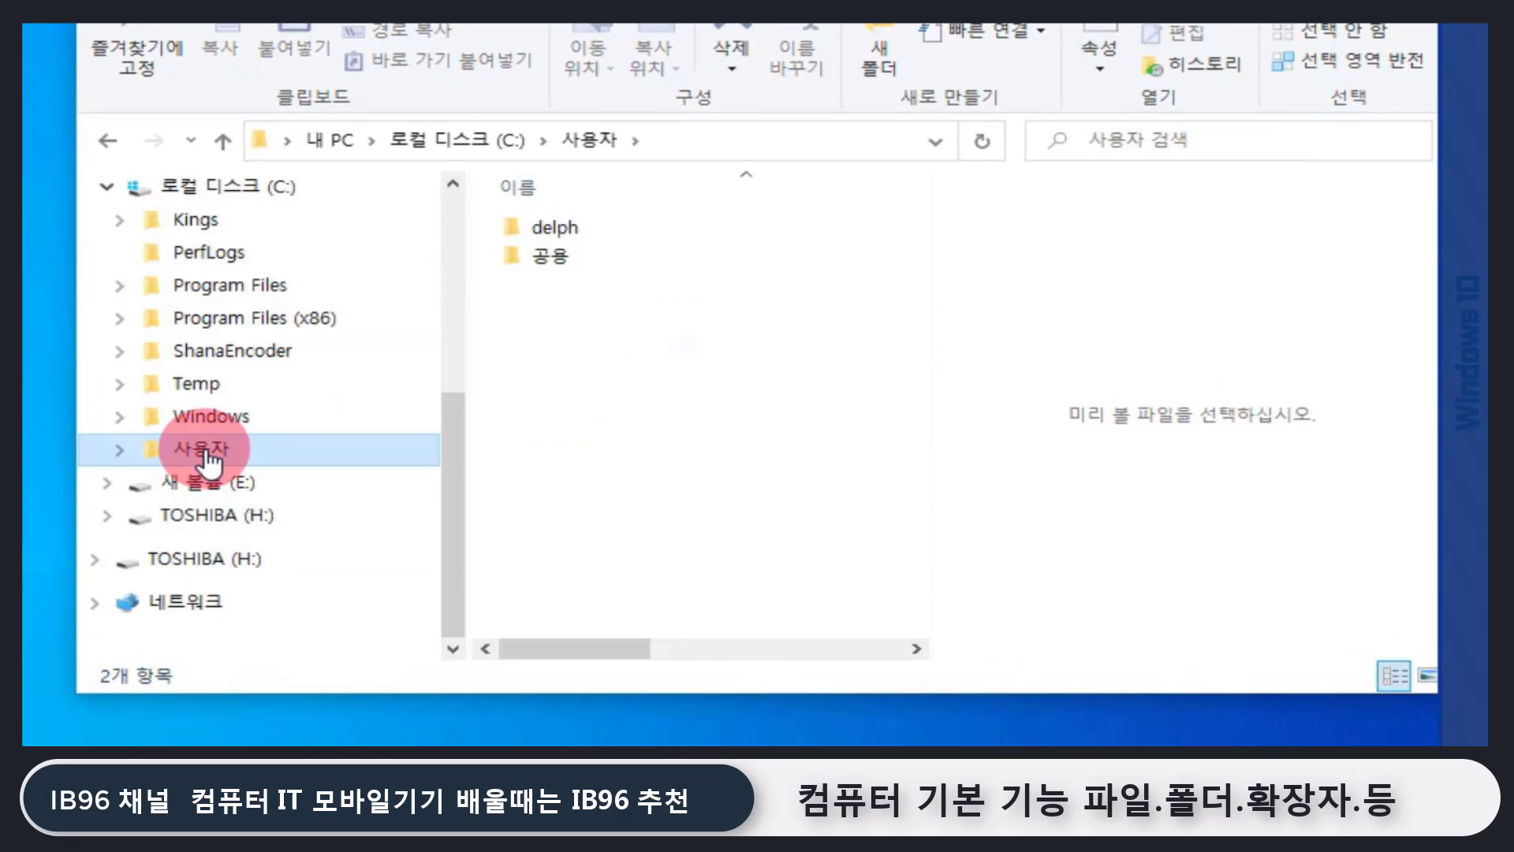
double_click(205, 451)
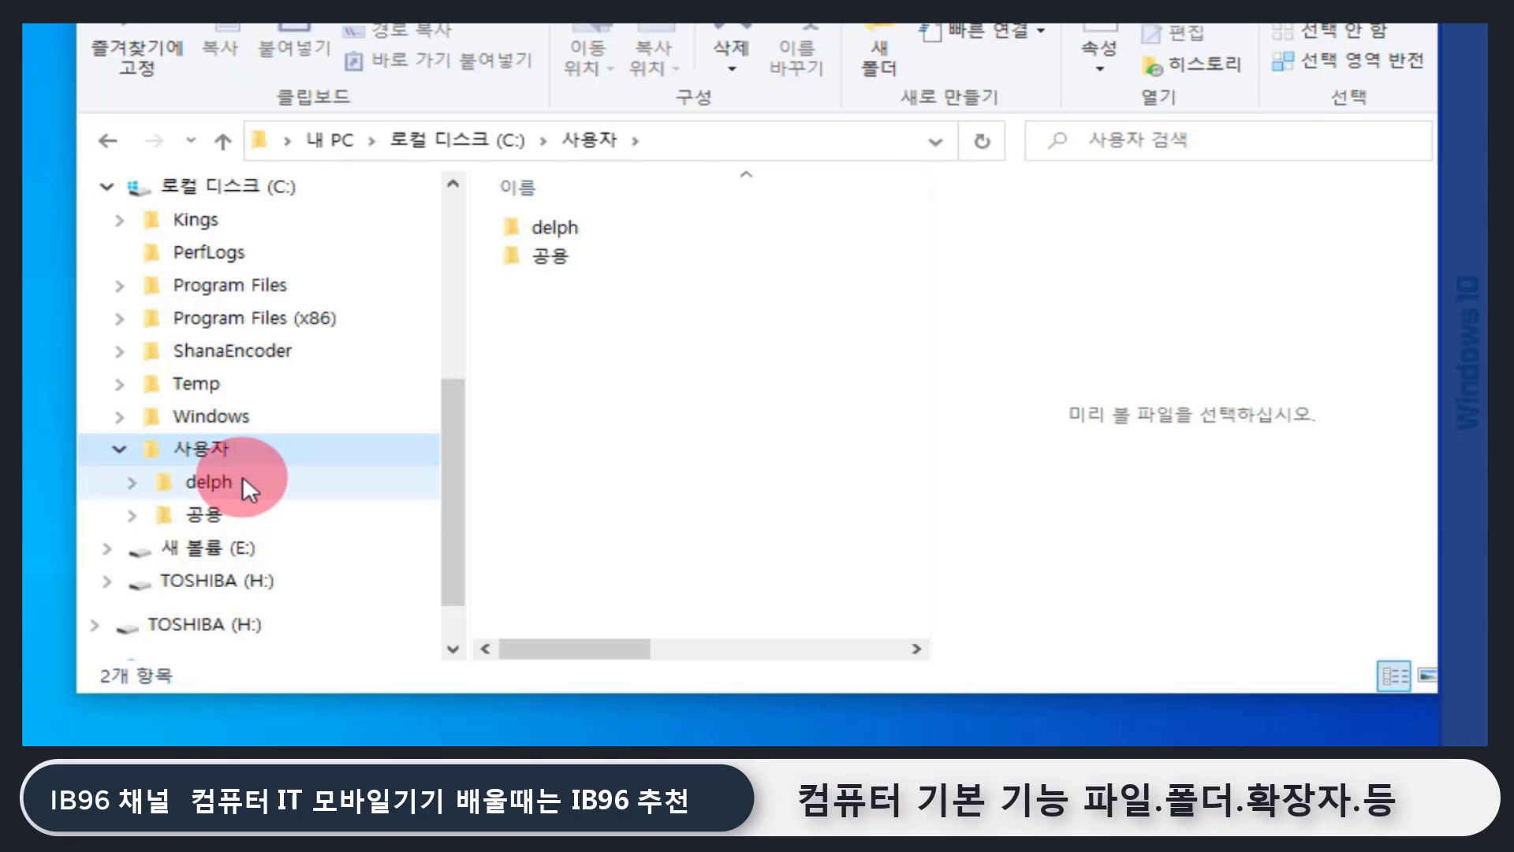
left_click(216, 516)
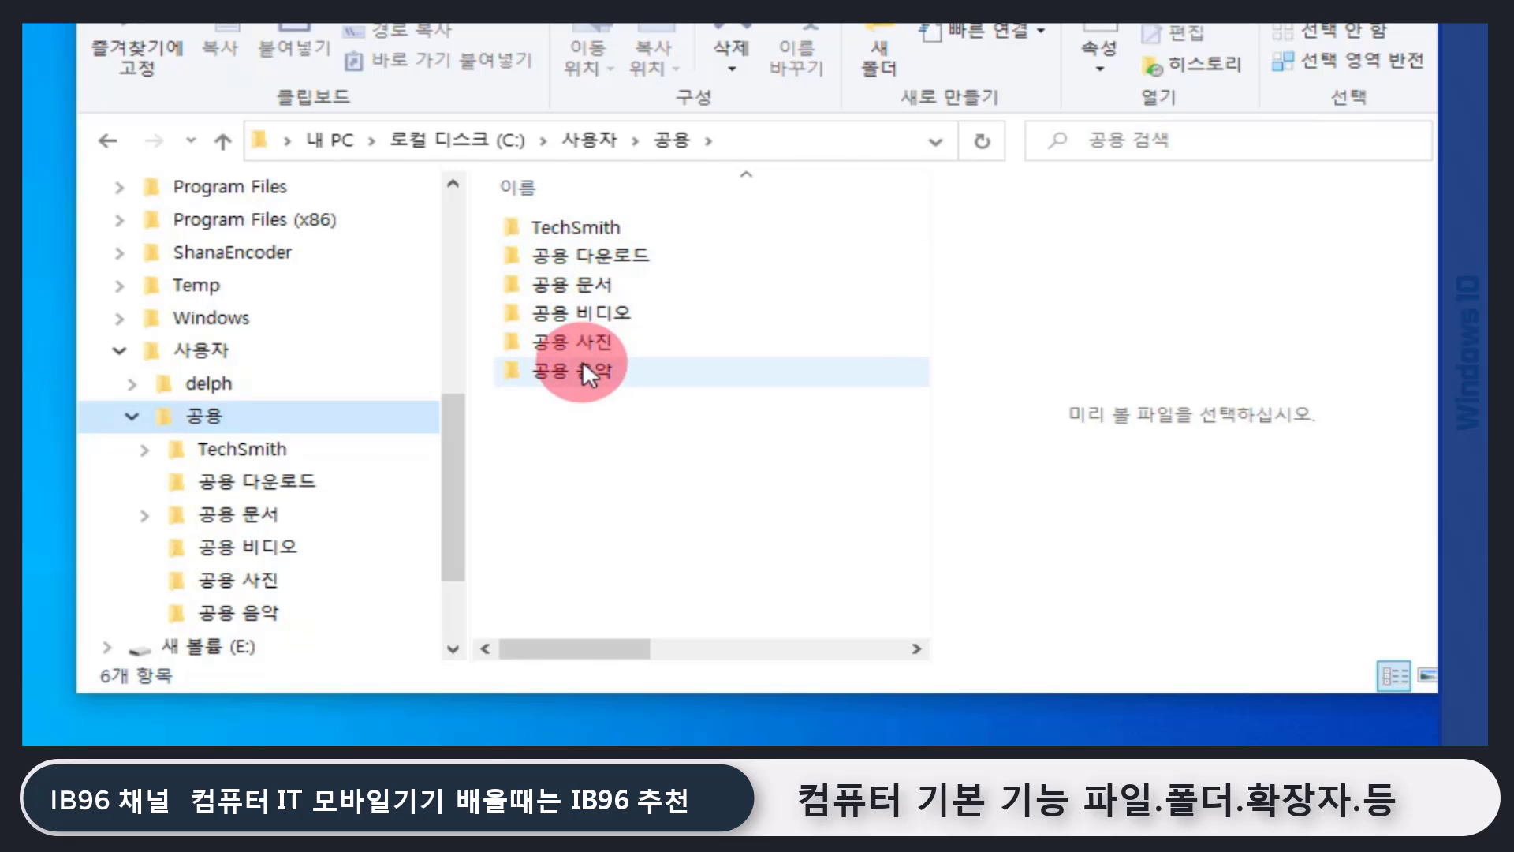
left_click(133, 416)
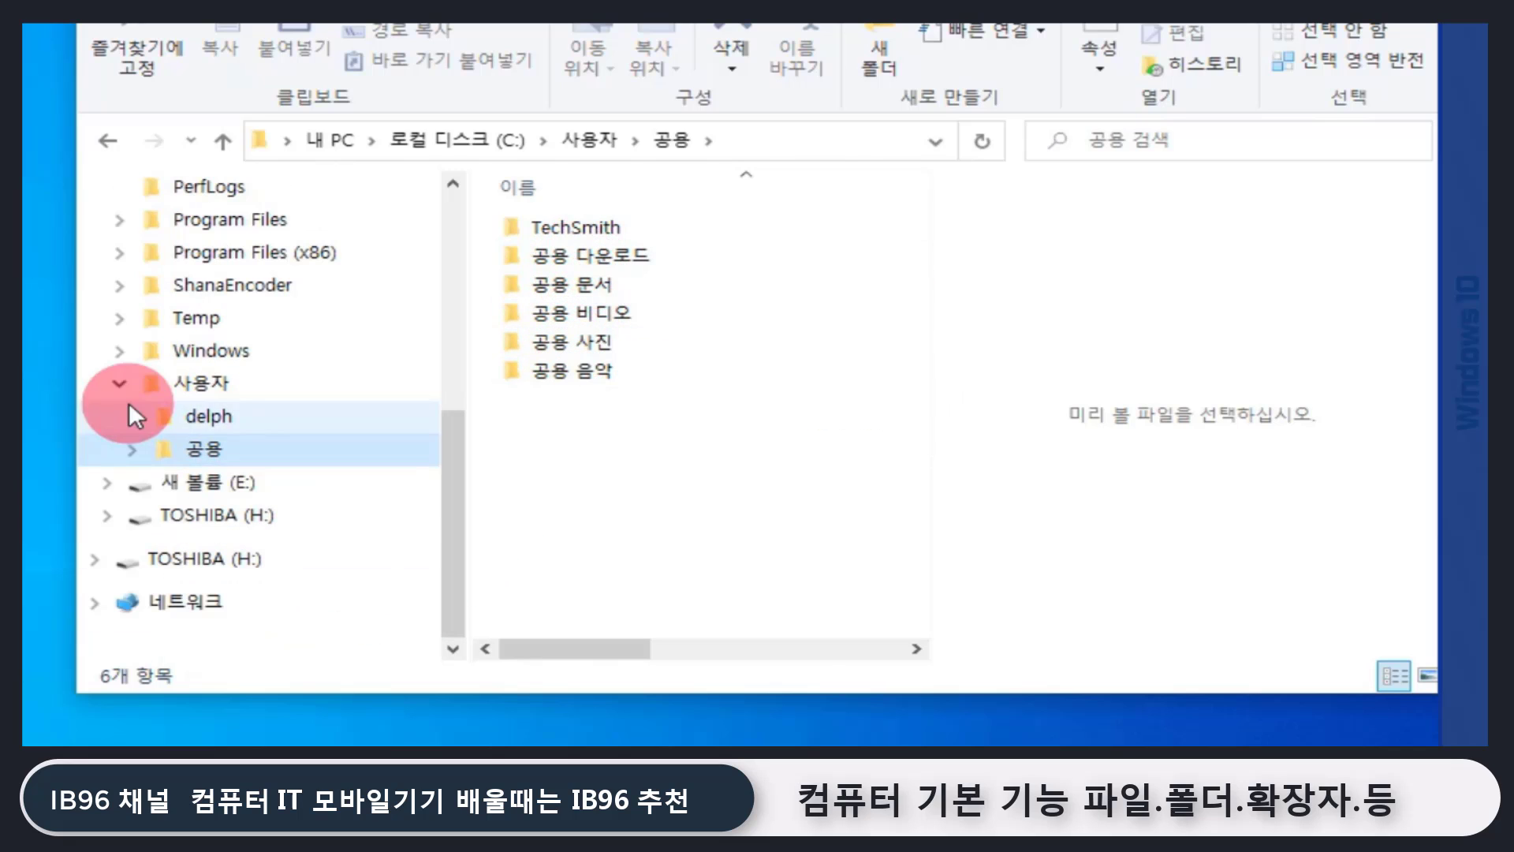
left_click(129, 413)
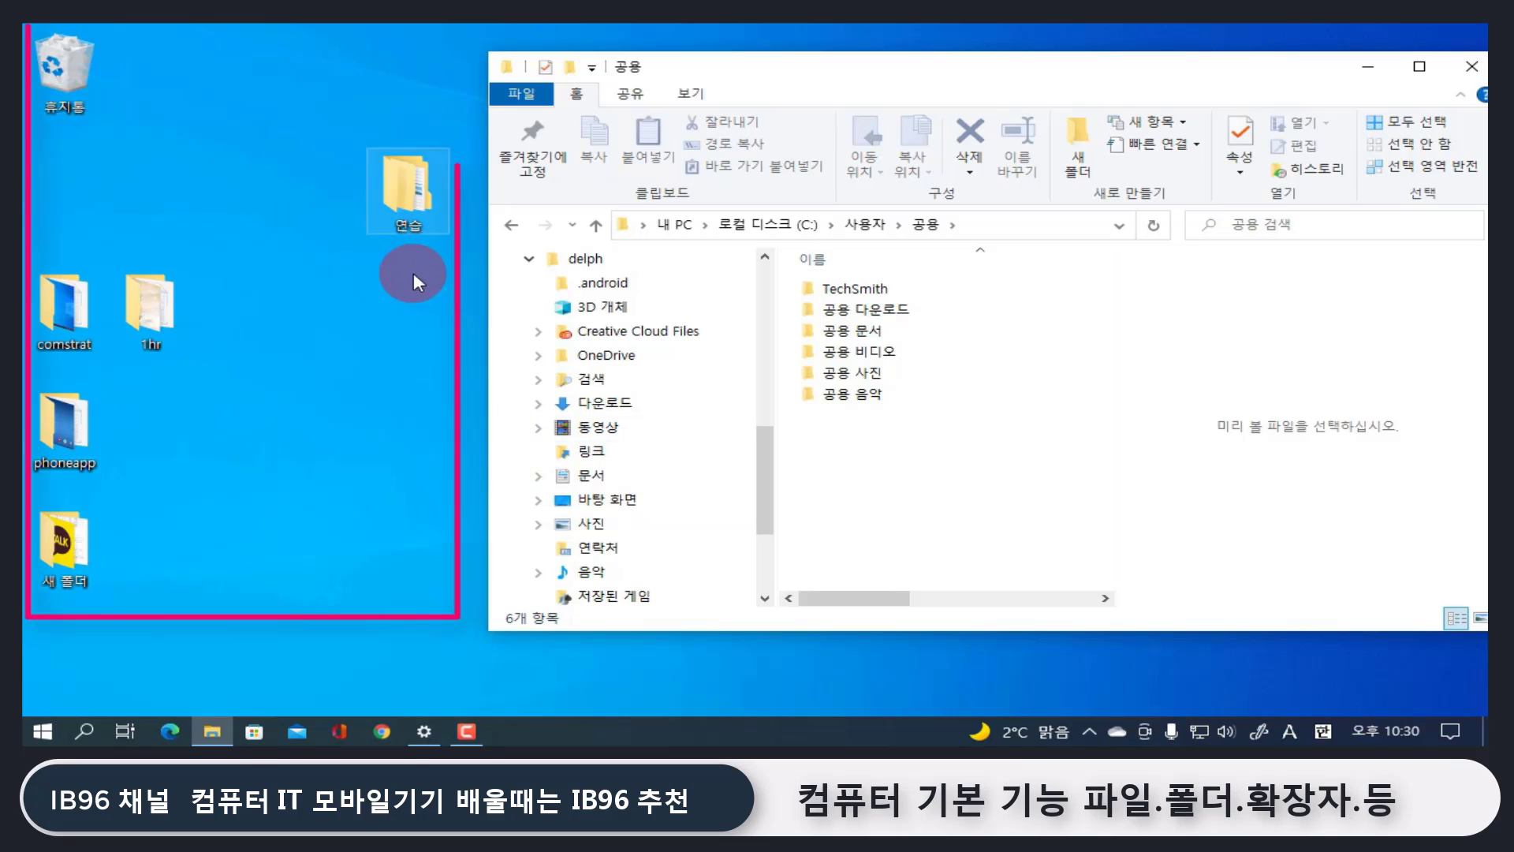
- Examine the 바탕 화면 folder's subfolders inside the user profile folder and collapse the tree back to 사용자
left_click(413, 272)
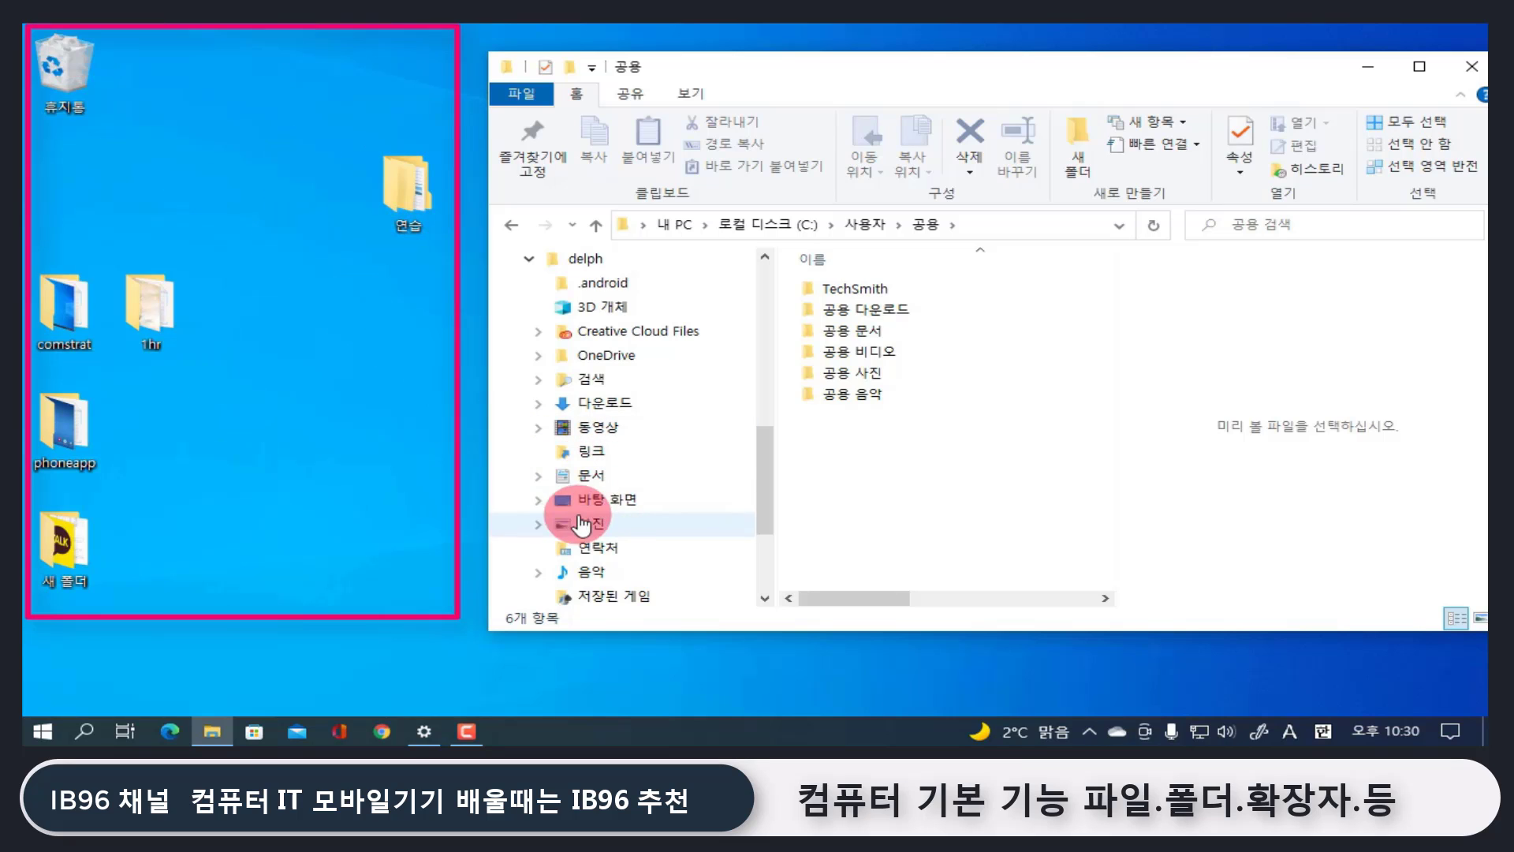
left_click(543, 500)
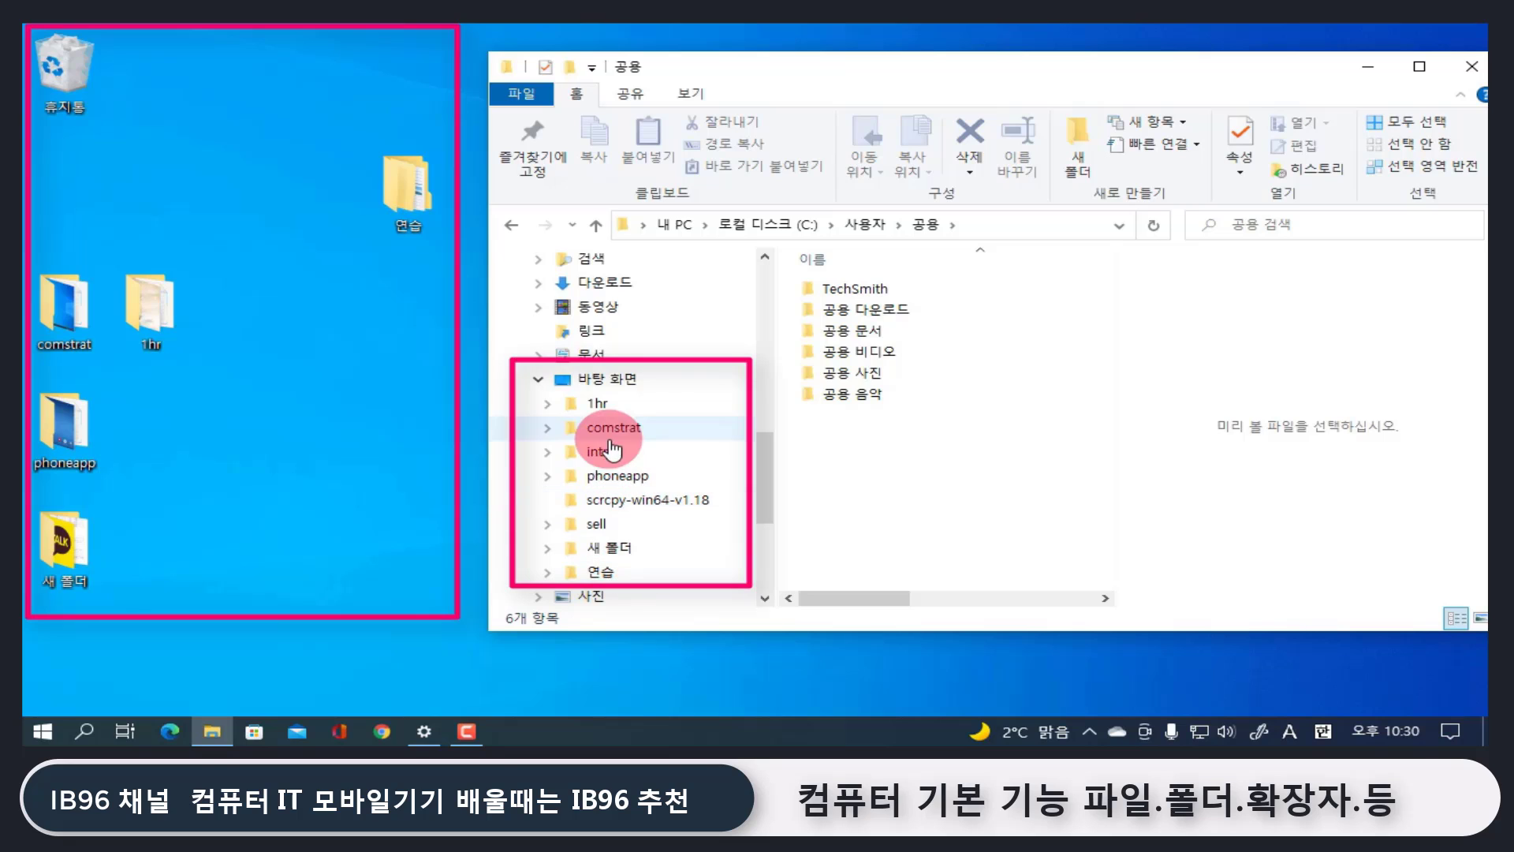
scroll(547, 331, "up", 3)
left_click(532, 330)
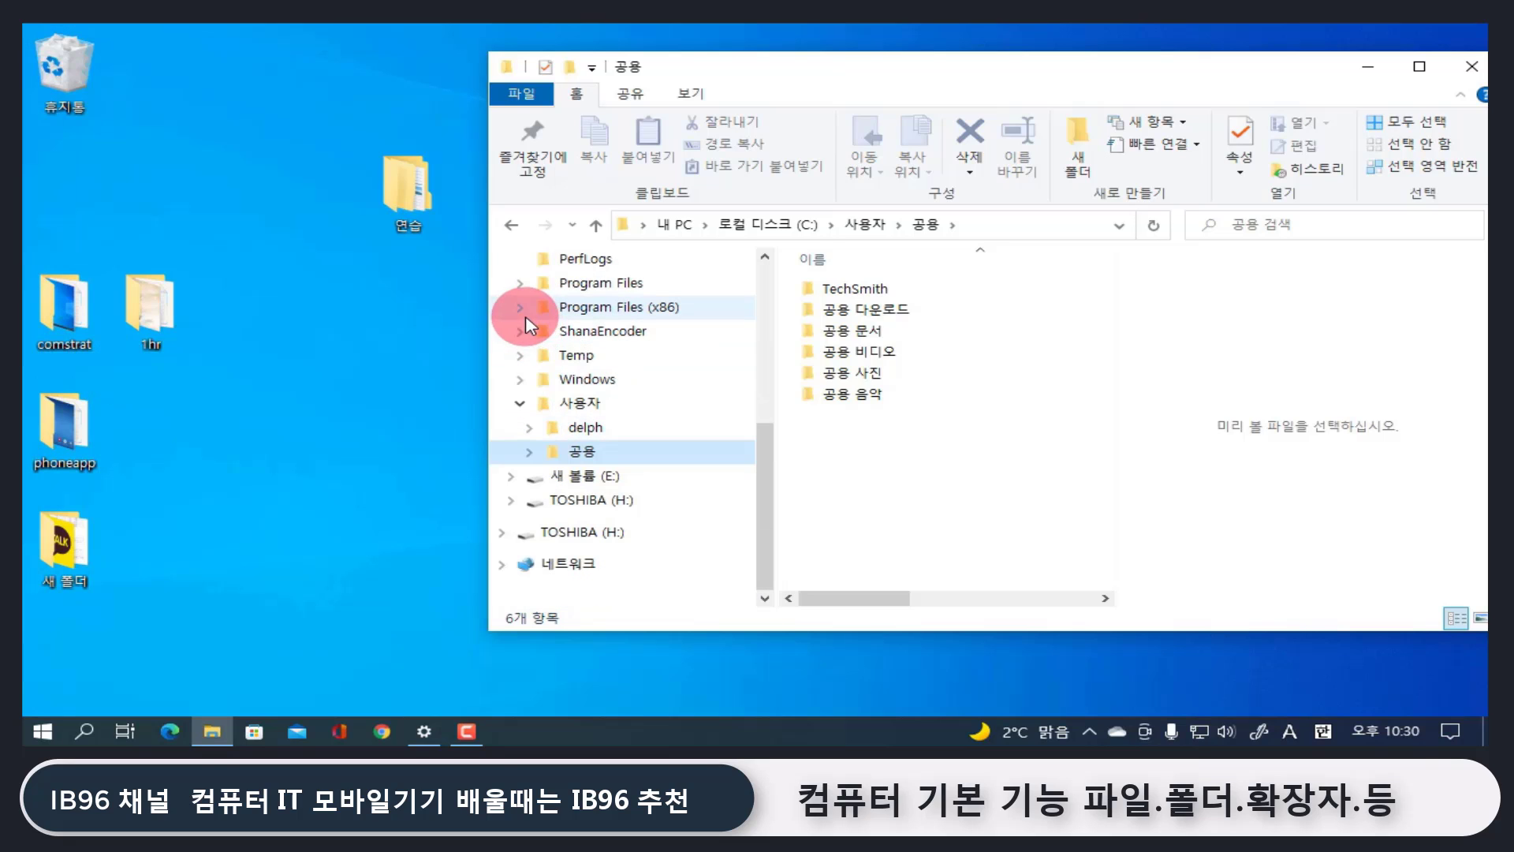
left_click(518, 402)
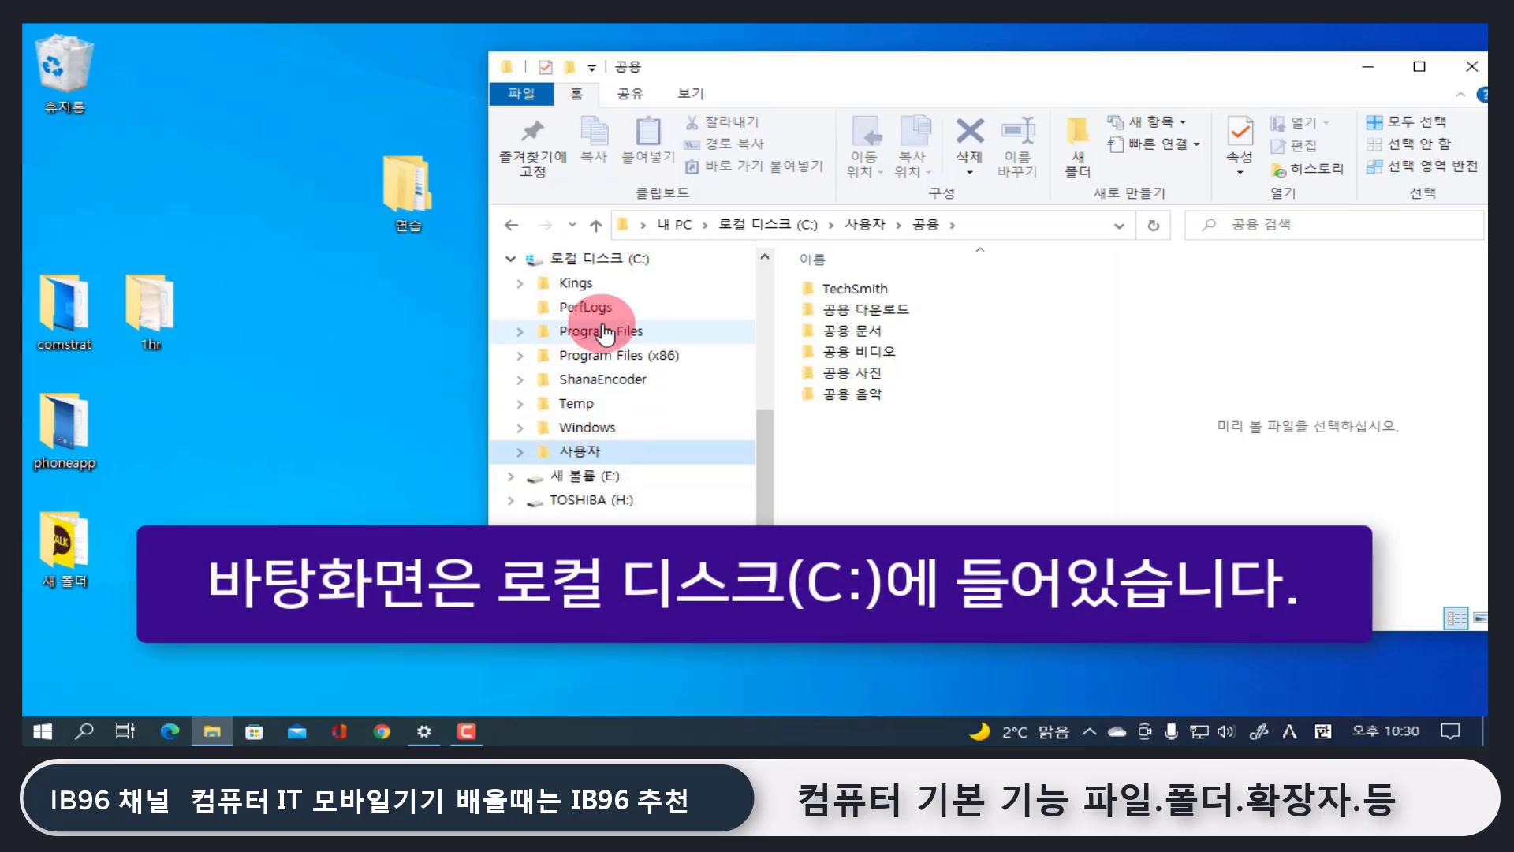
- Open local disk C in File Explorer and move the 연습 folder from the desktop into it
left_click(407, 189)
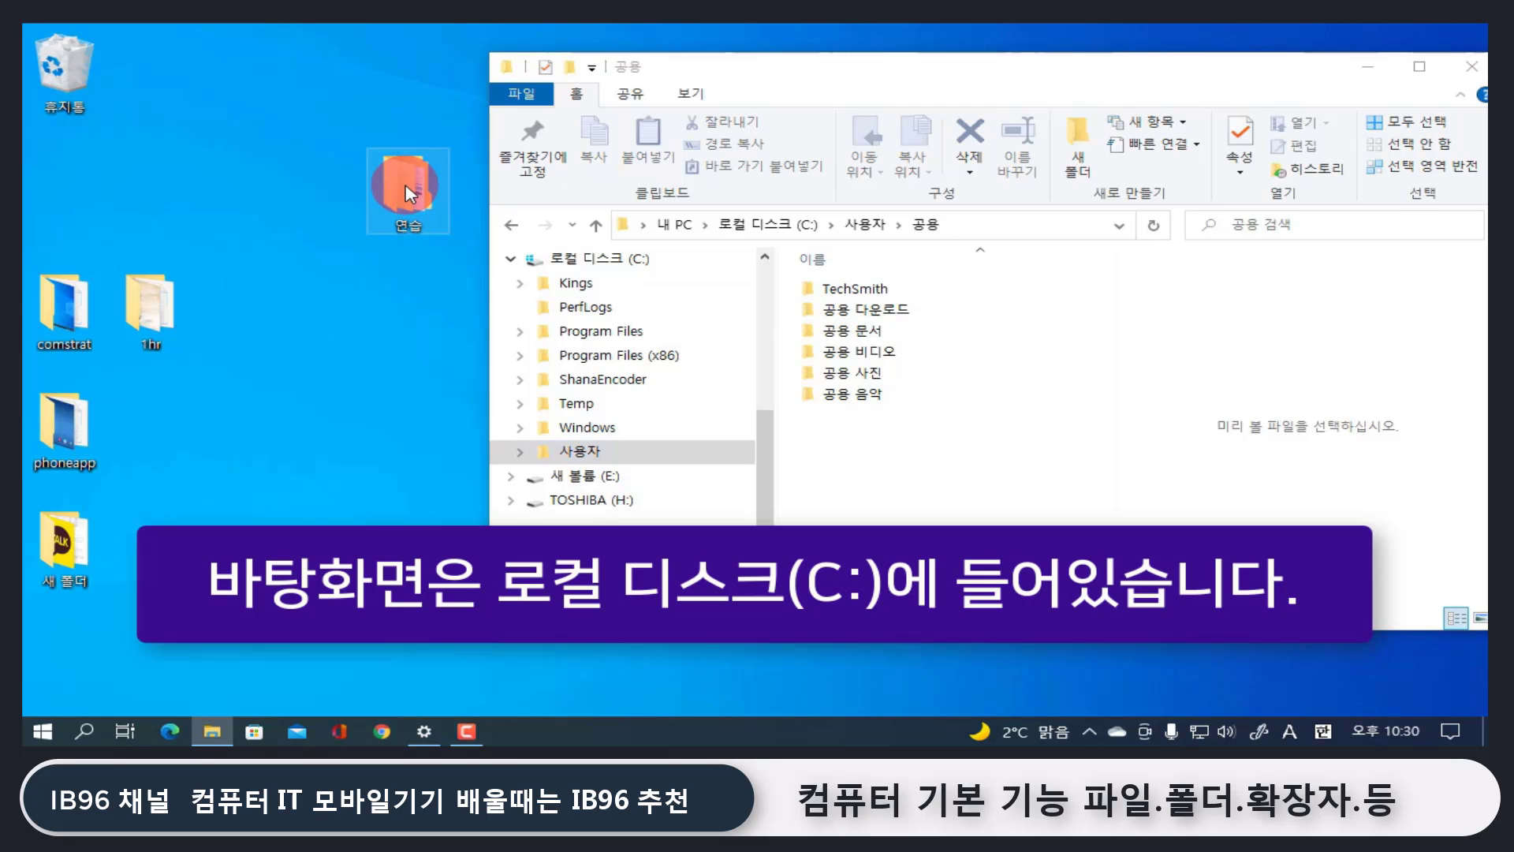
left_click_drag(406, 194, 604, 328)
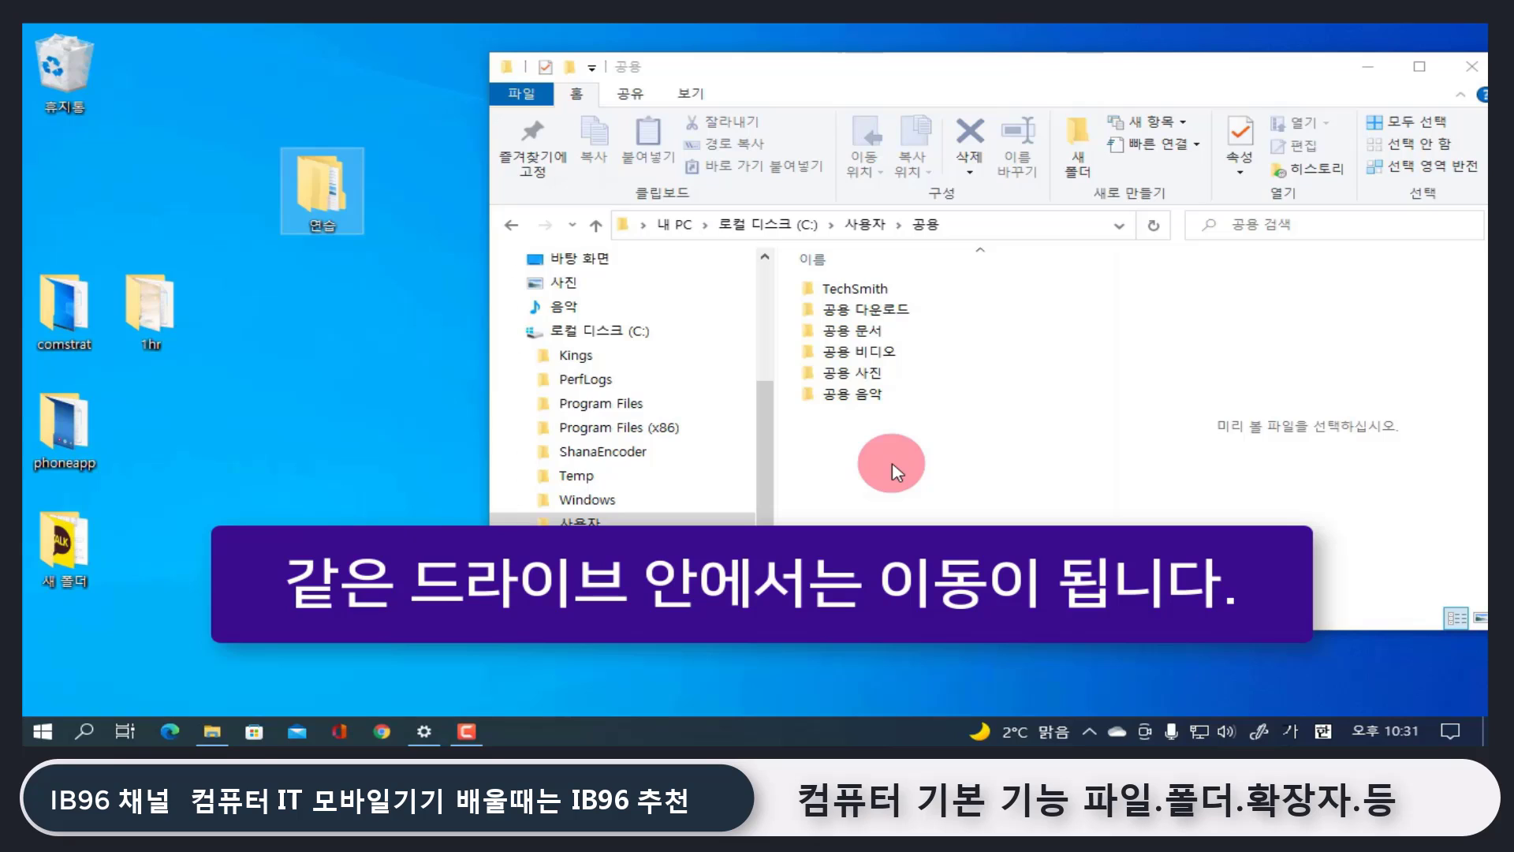
left_click(608, 330)
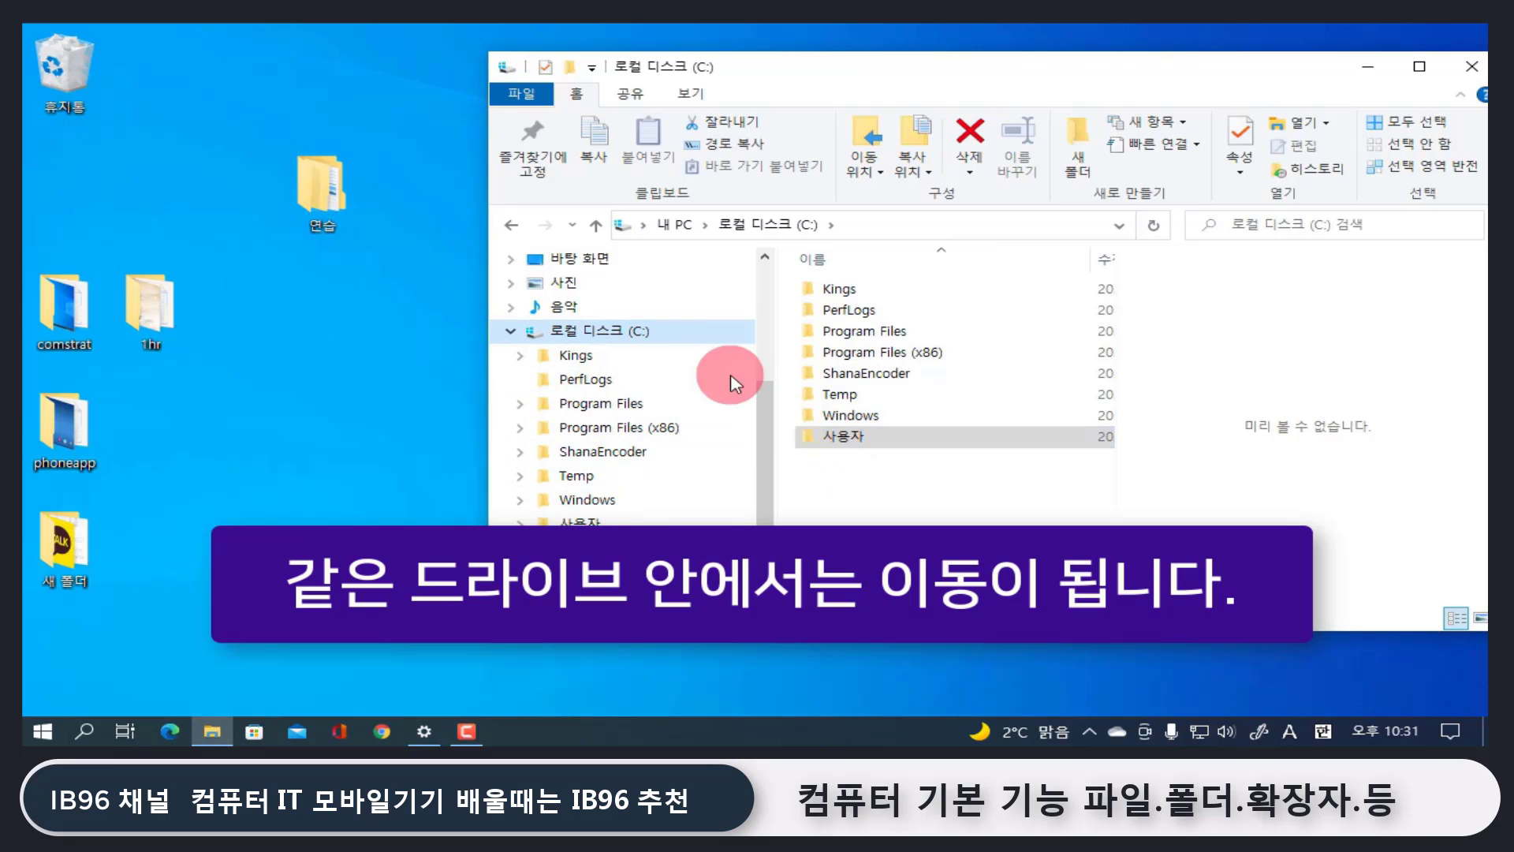
left_click(845, 442)
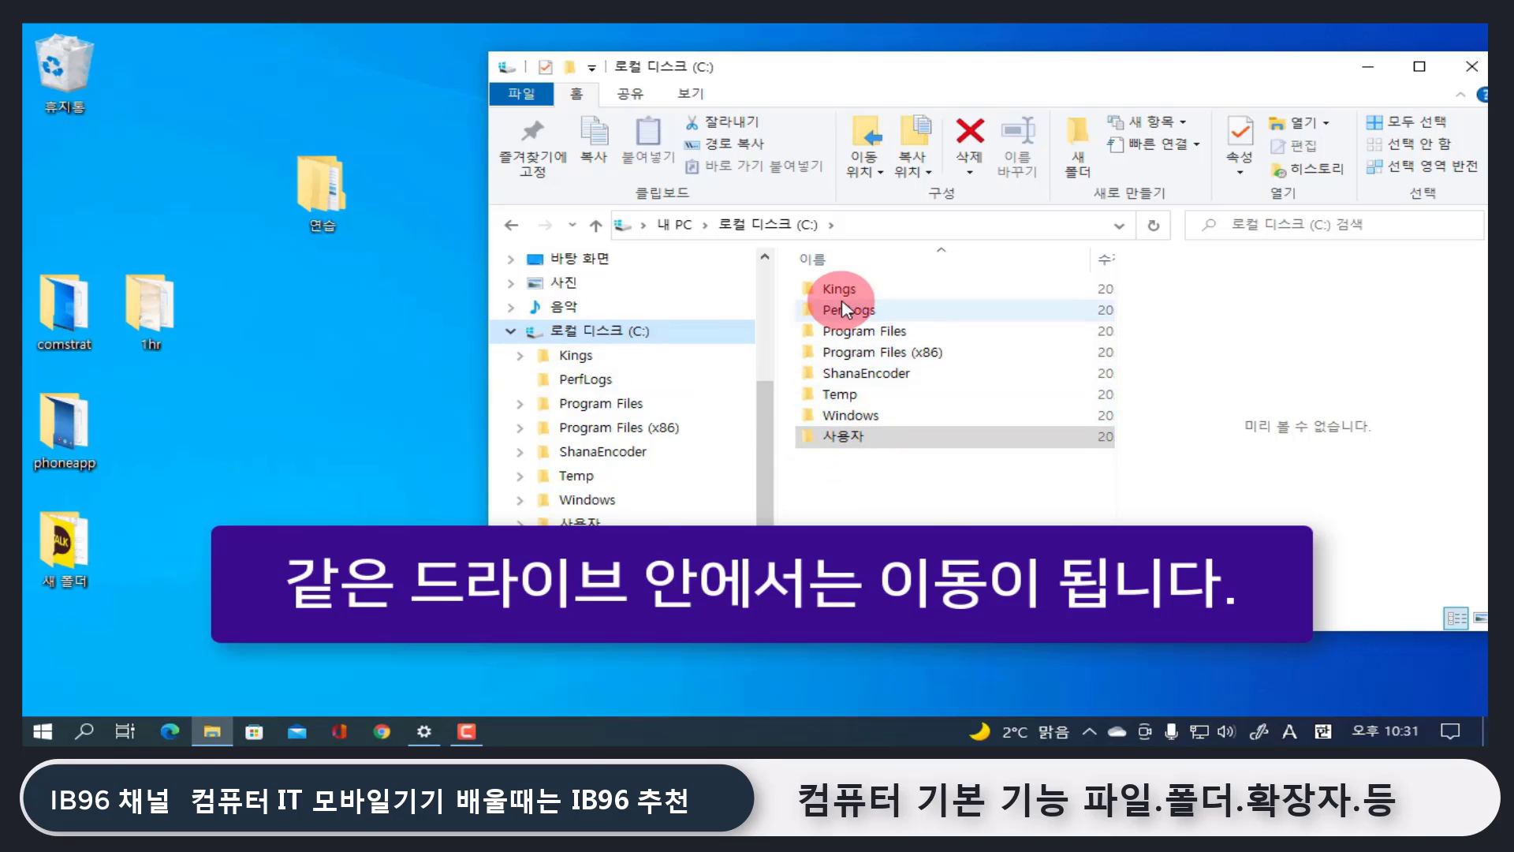
left_click(348, 199)
left_click_drag(348, 197, 914, 501)
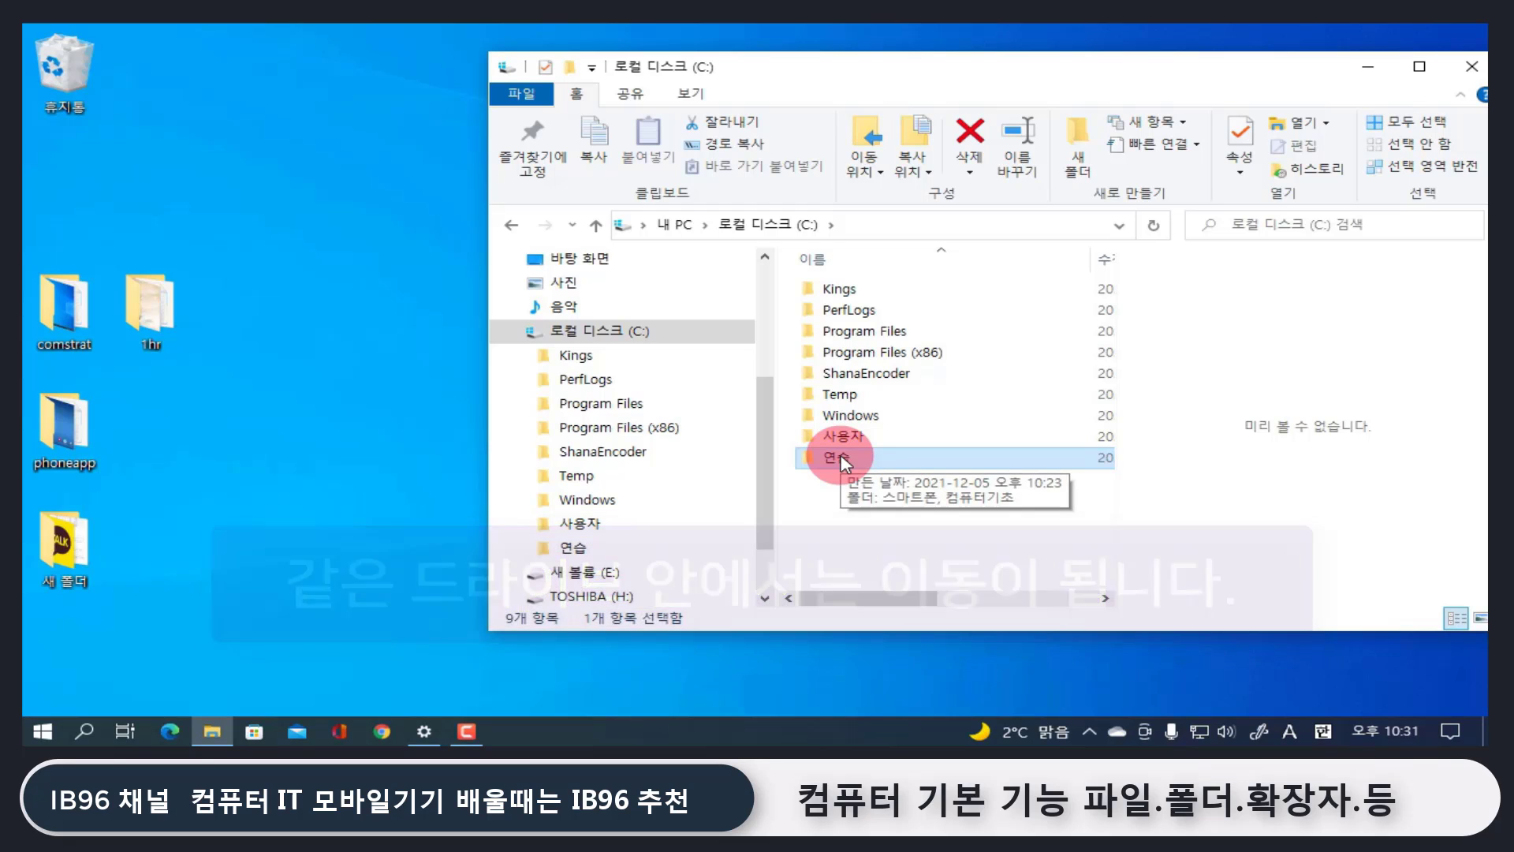
- Open 사용자 on local disk C, the user profile folder and its 바탕 화면 folder to examine the desktop's path
left_click(854, 435)
double_click(856, 437)
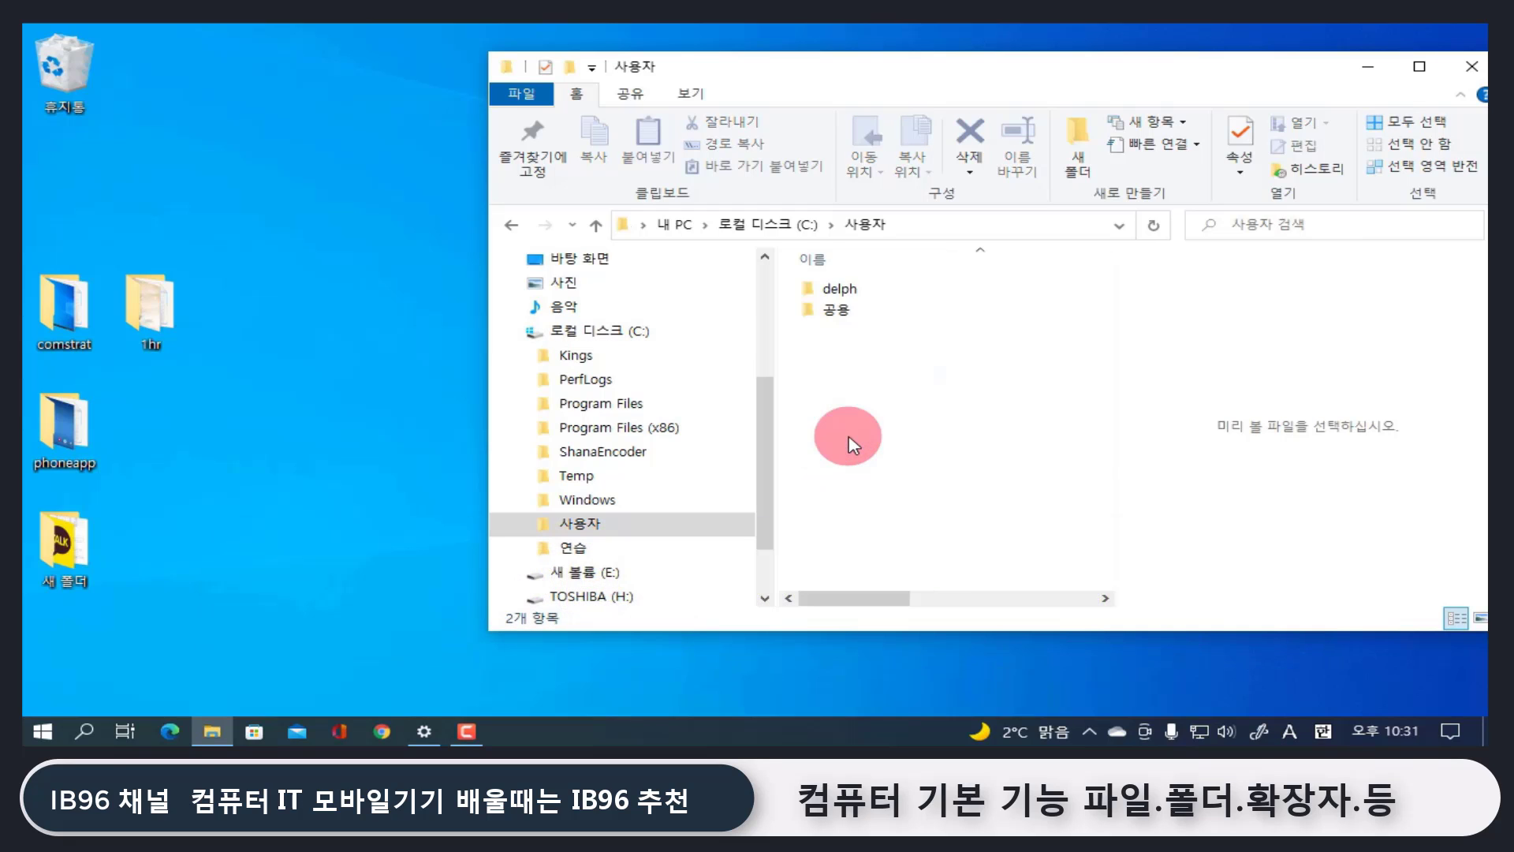
double_click(837, 290)
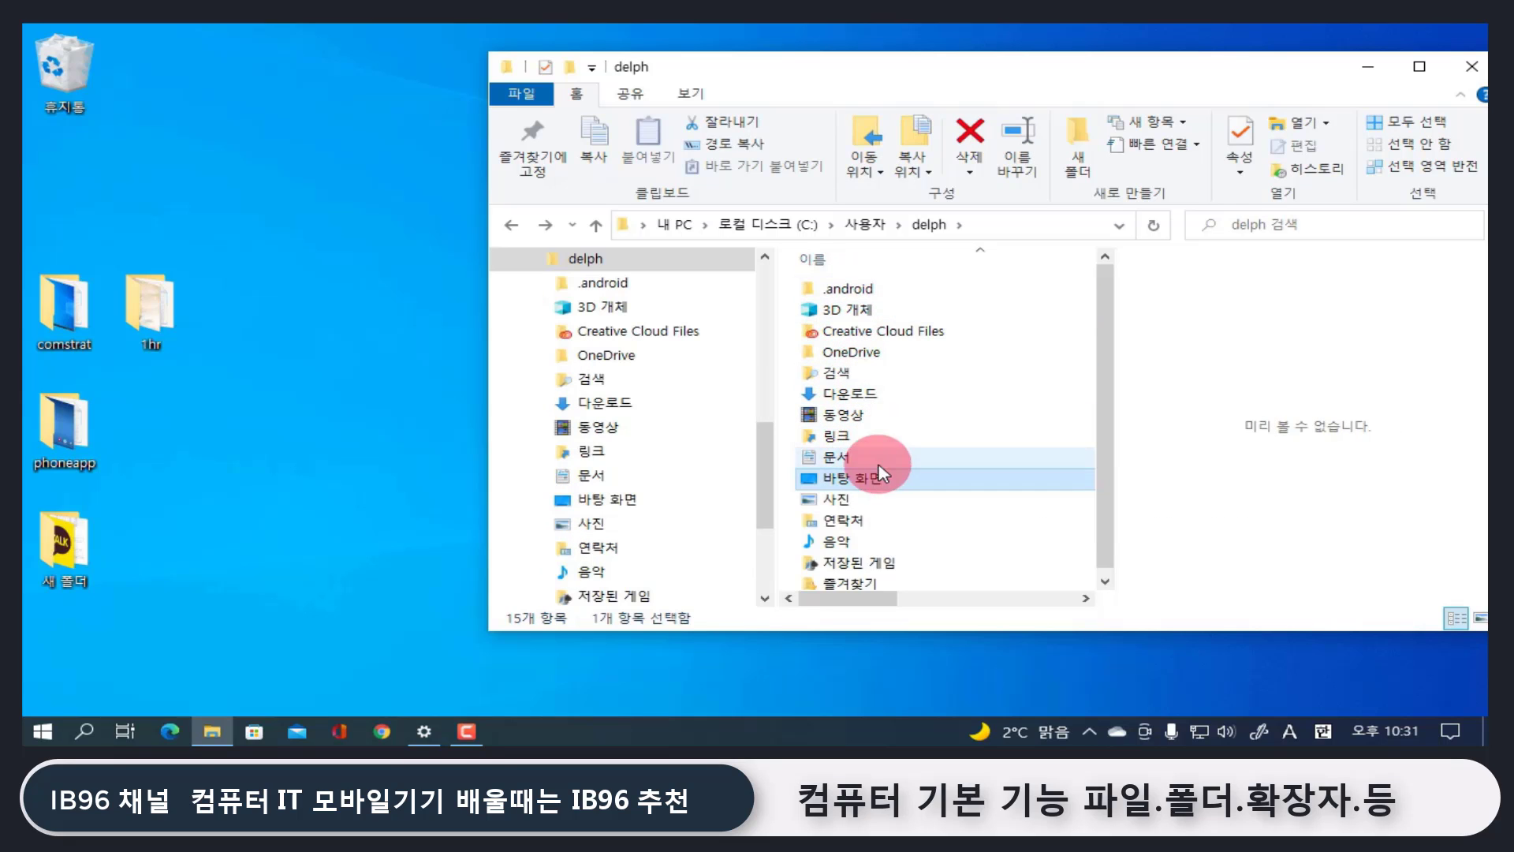
double_click(864, 481)
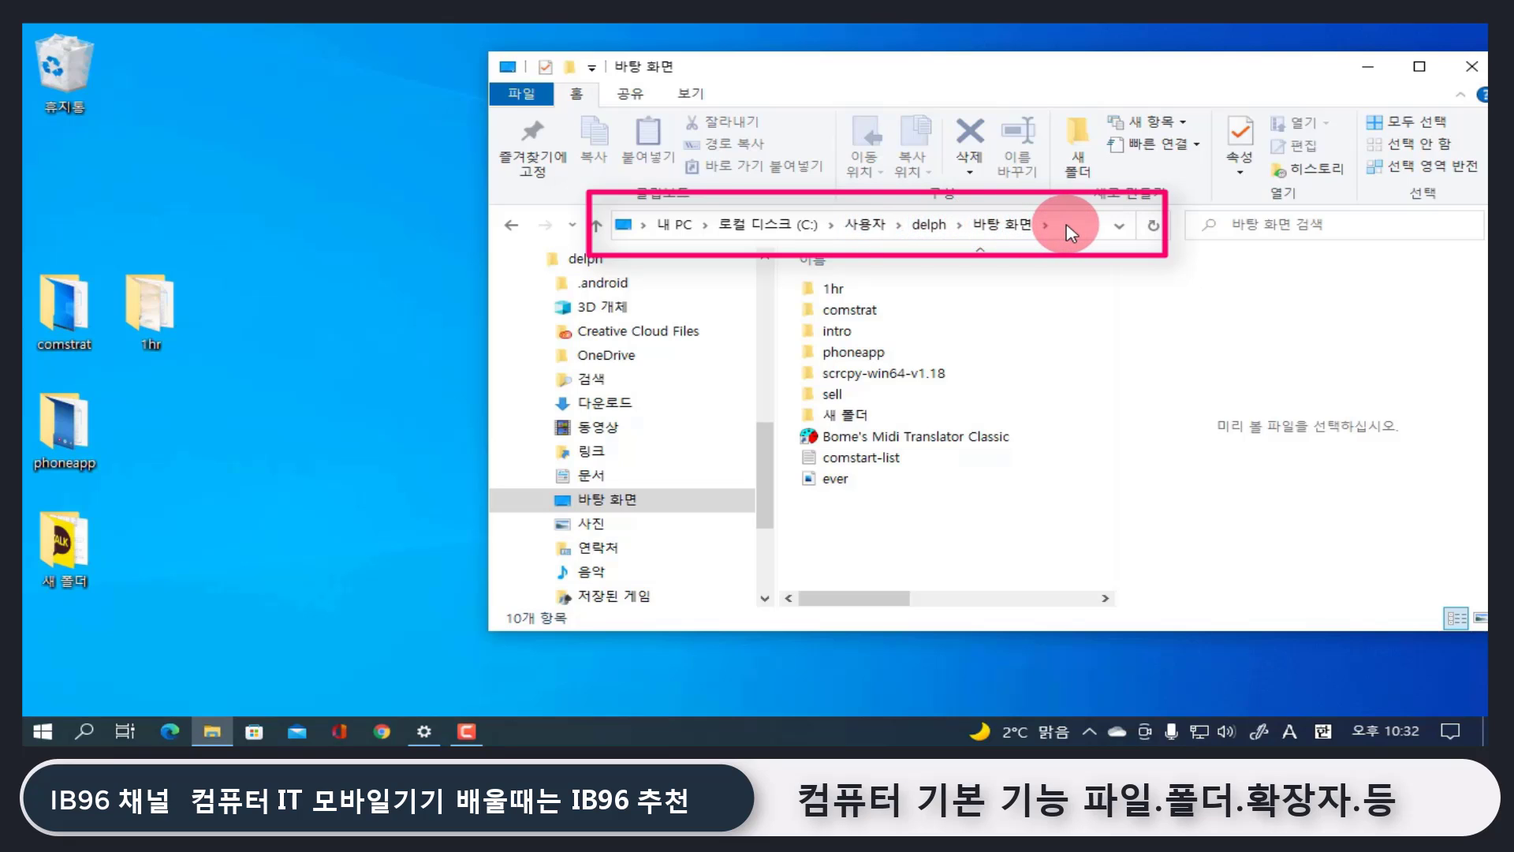
- Return to local disk C and move the 연습 folder from there back to the desktop
left_click(759, 225)
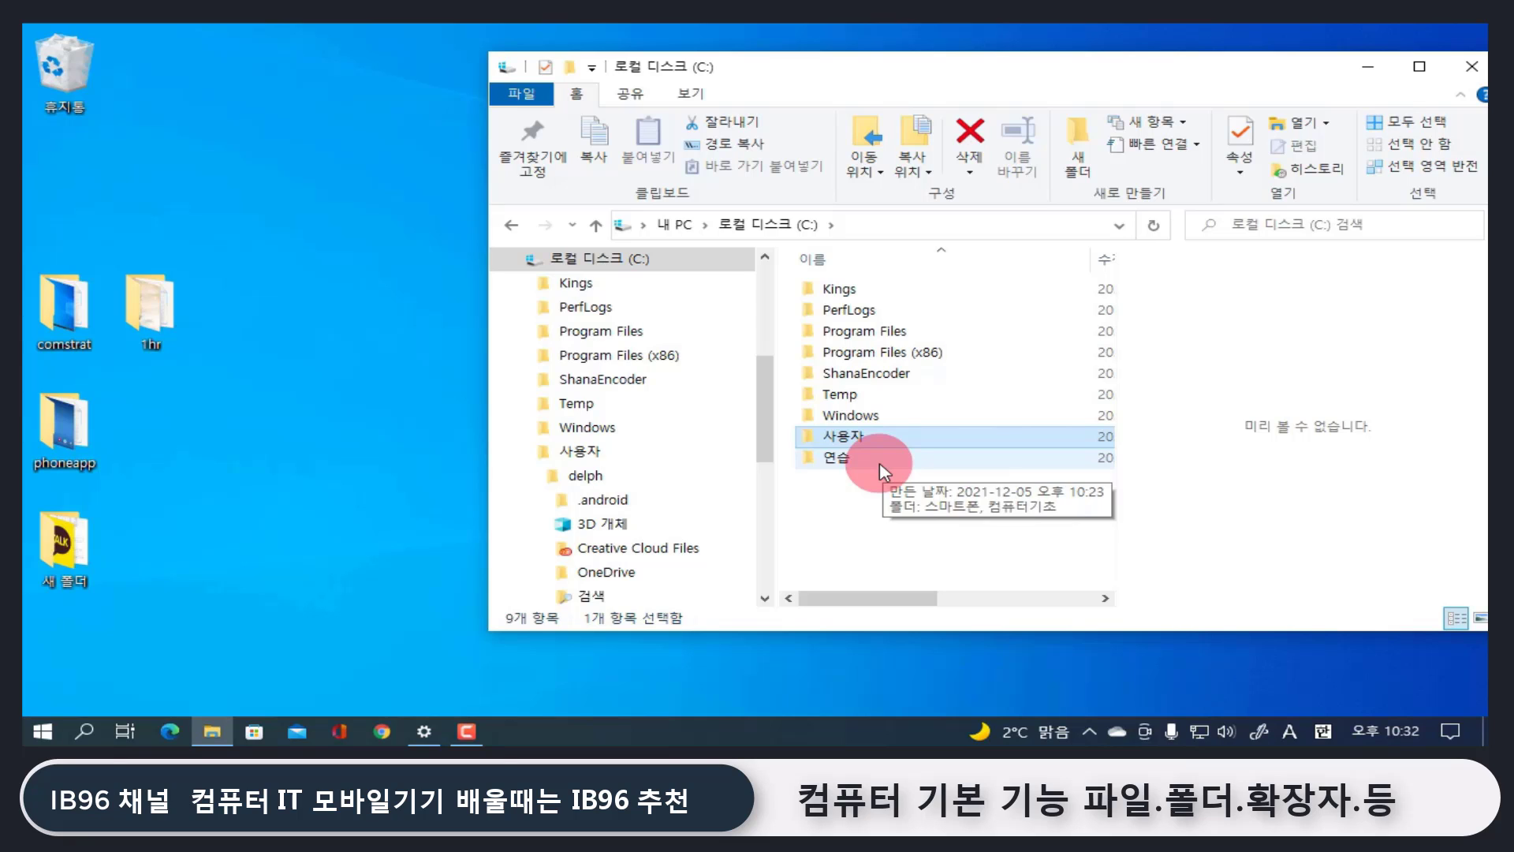
left_click_drag(816, 457, 316, 422)
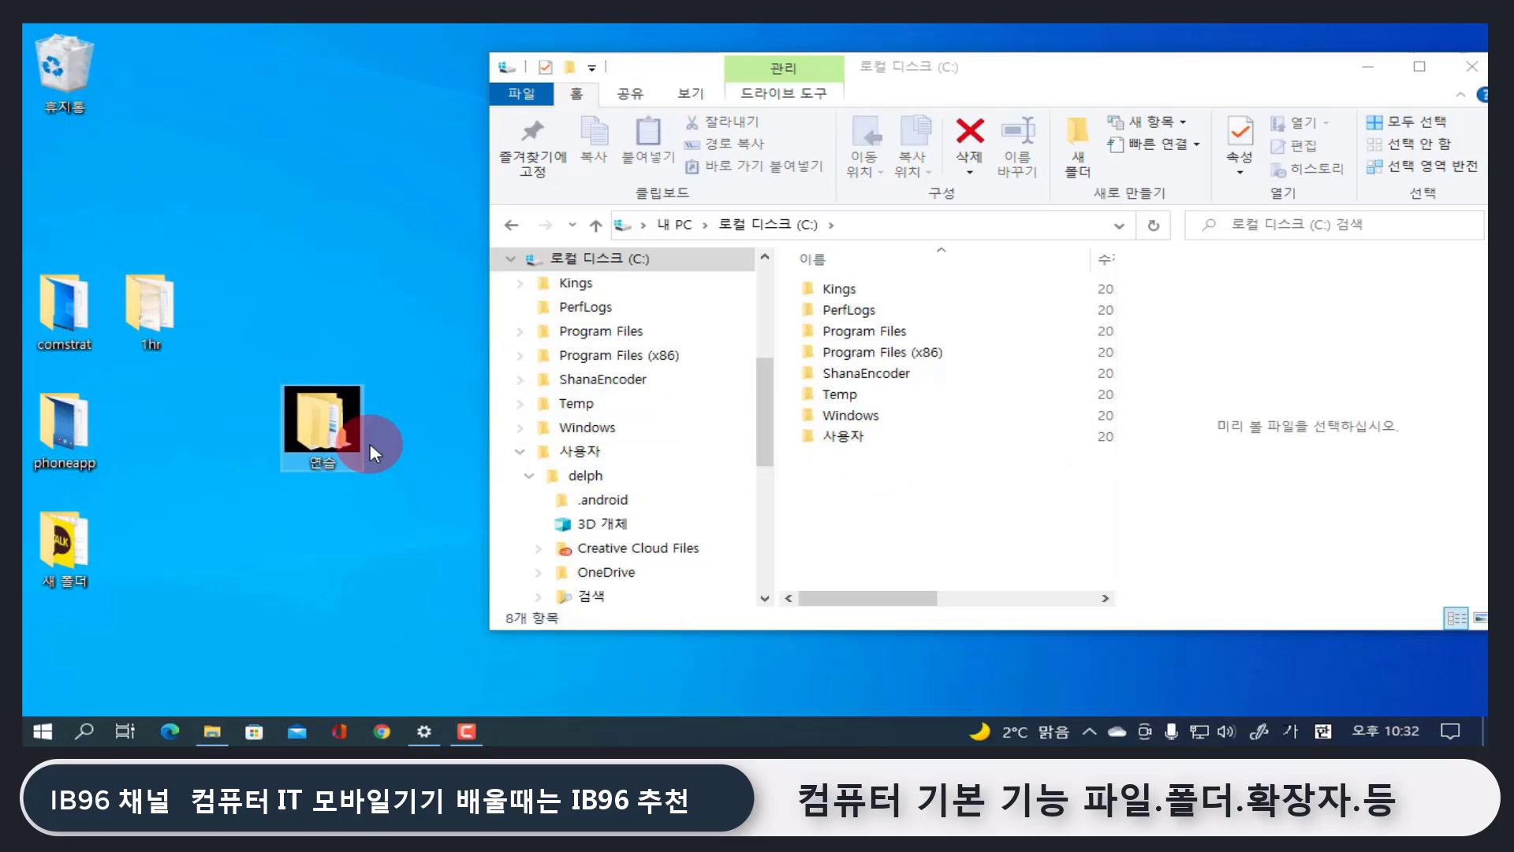
left_click(861, 499)
left_click(801, 495)
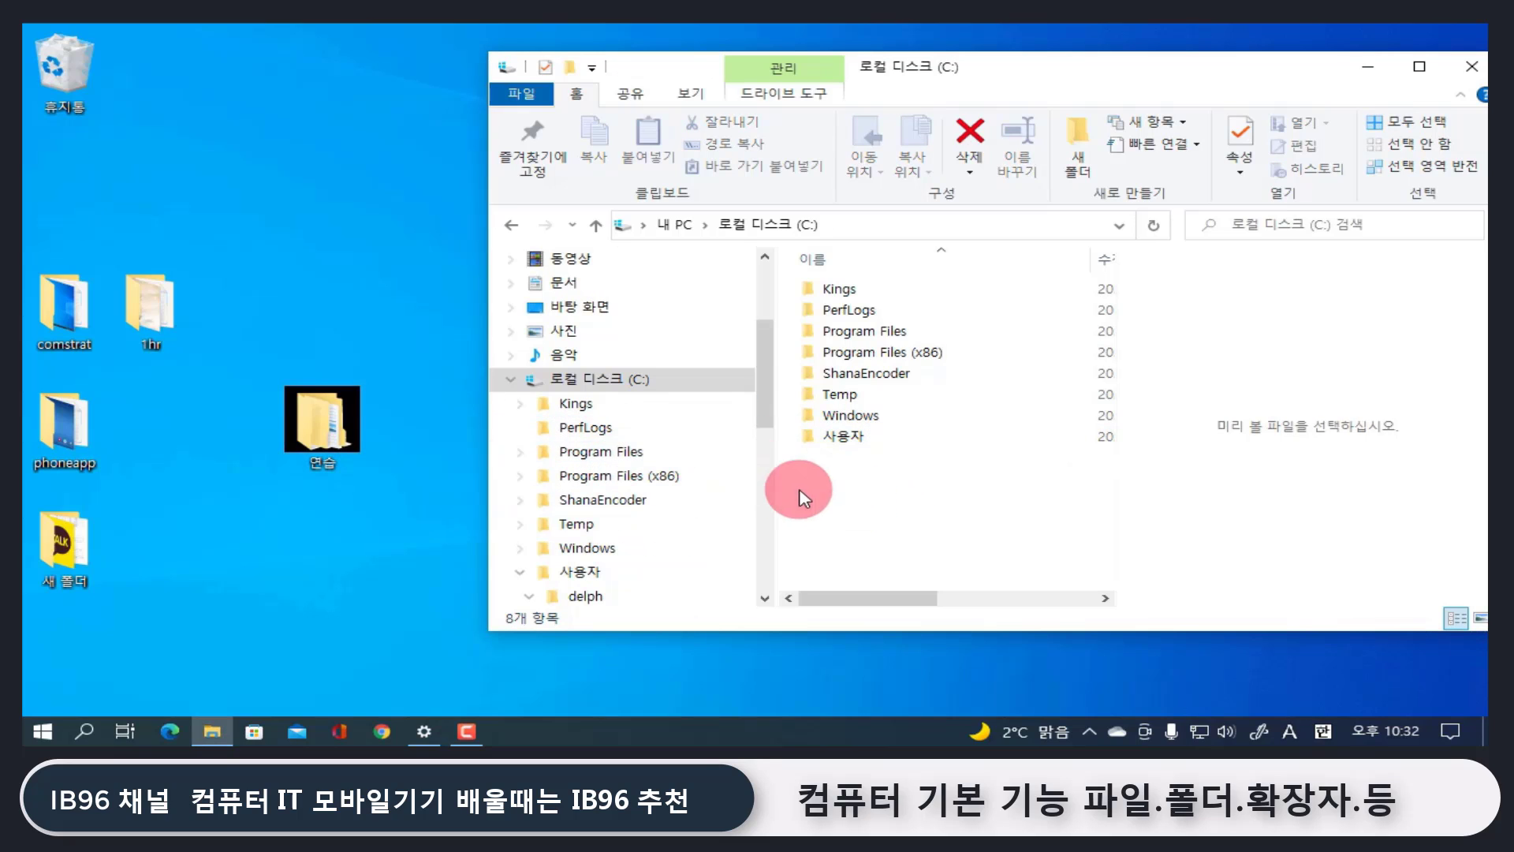
- Collapse local disk C, open drive 새 볼륨 (E:) and copy the 연습 folder from the desktop into it
left_click(510, 379)
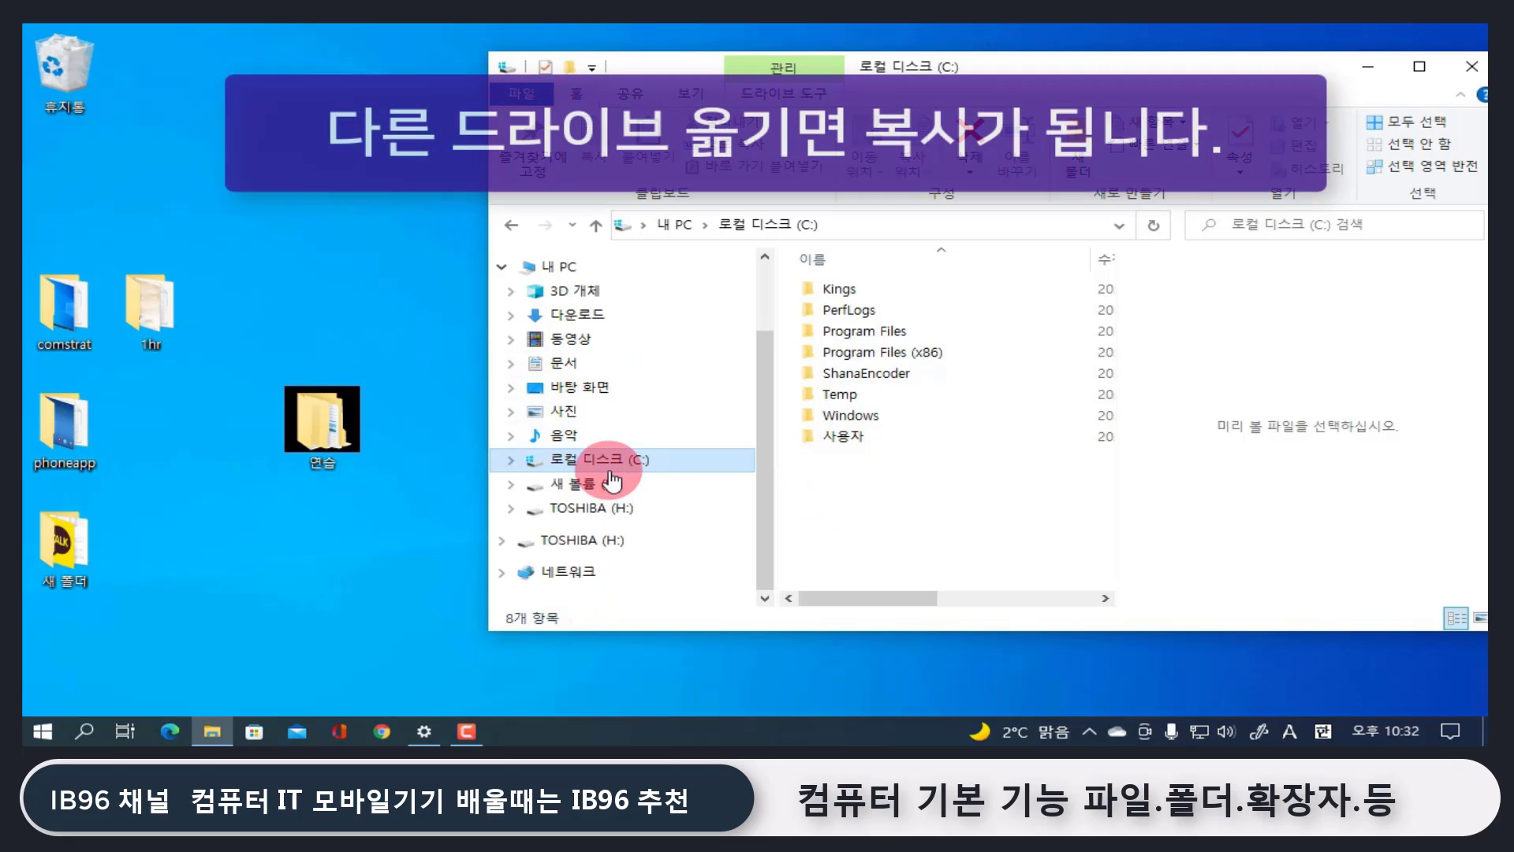
left_click(609, 481)
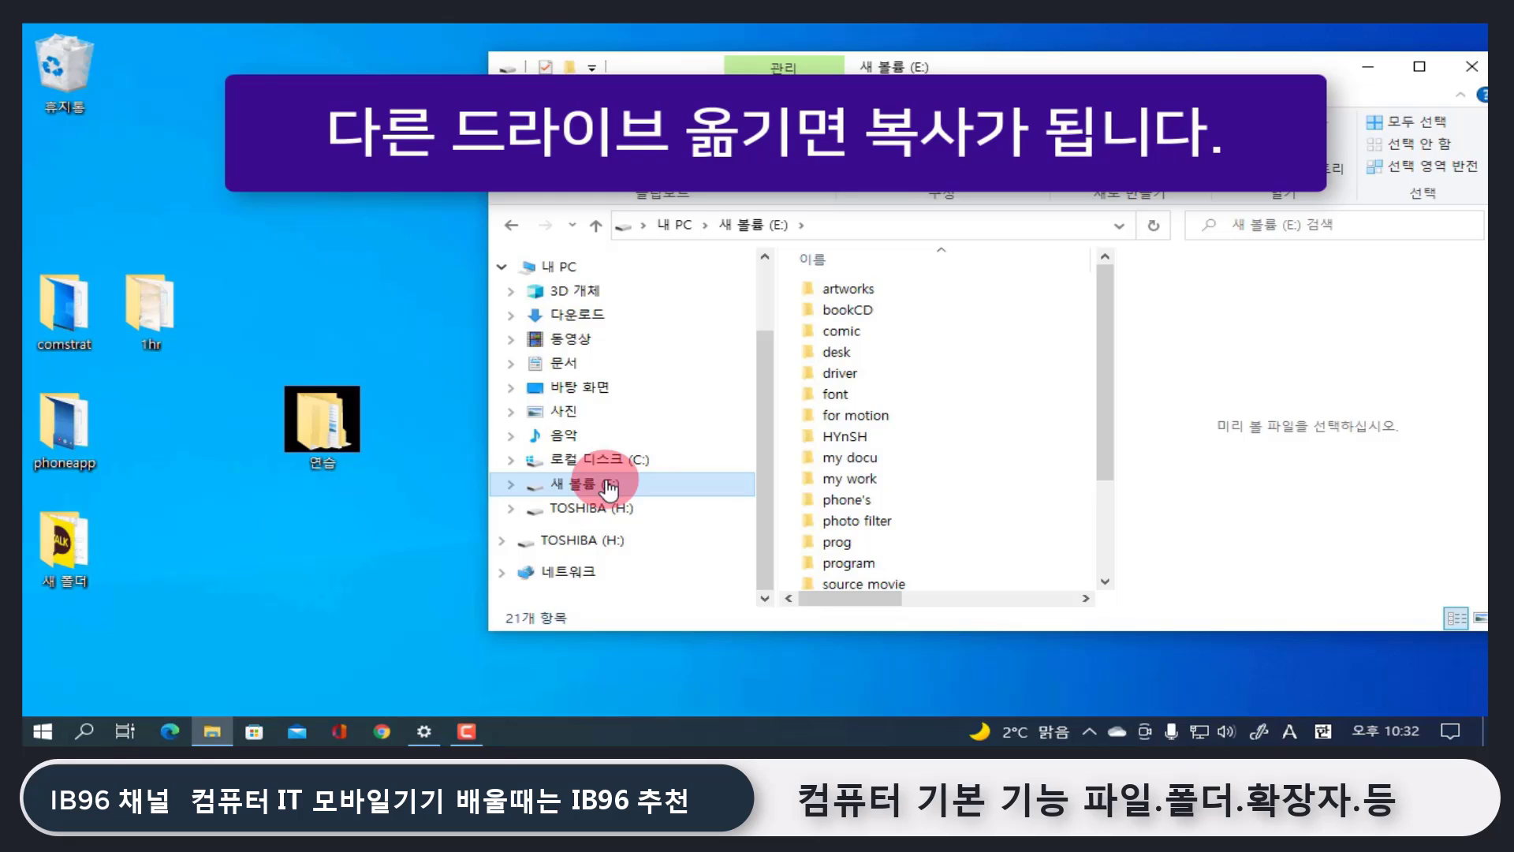
scroll(802, 505, "down", 2)
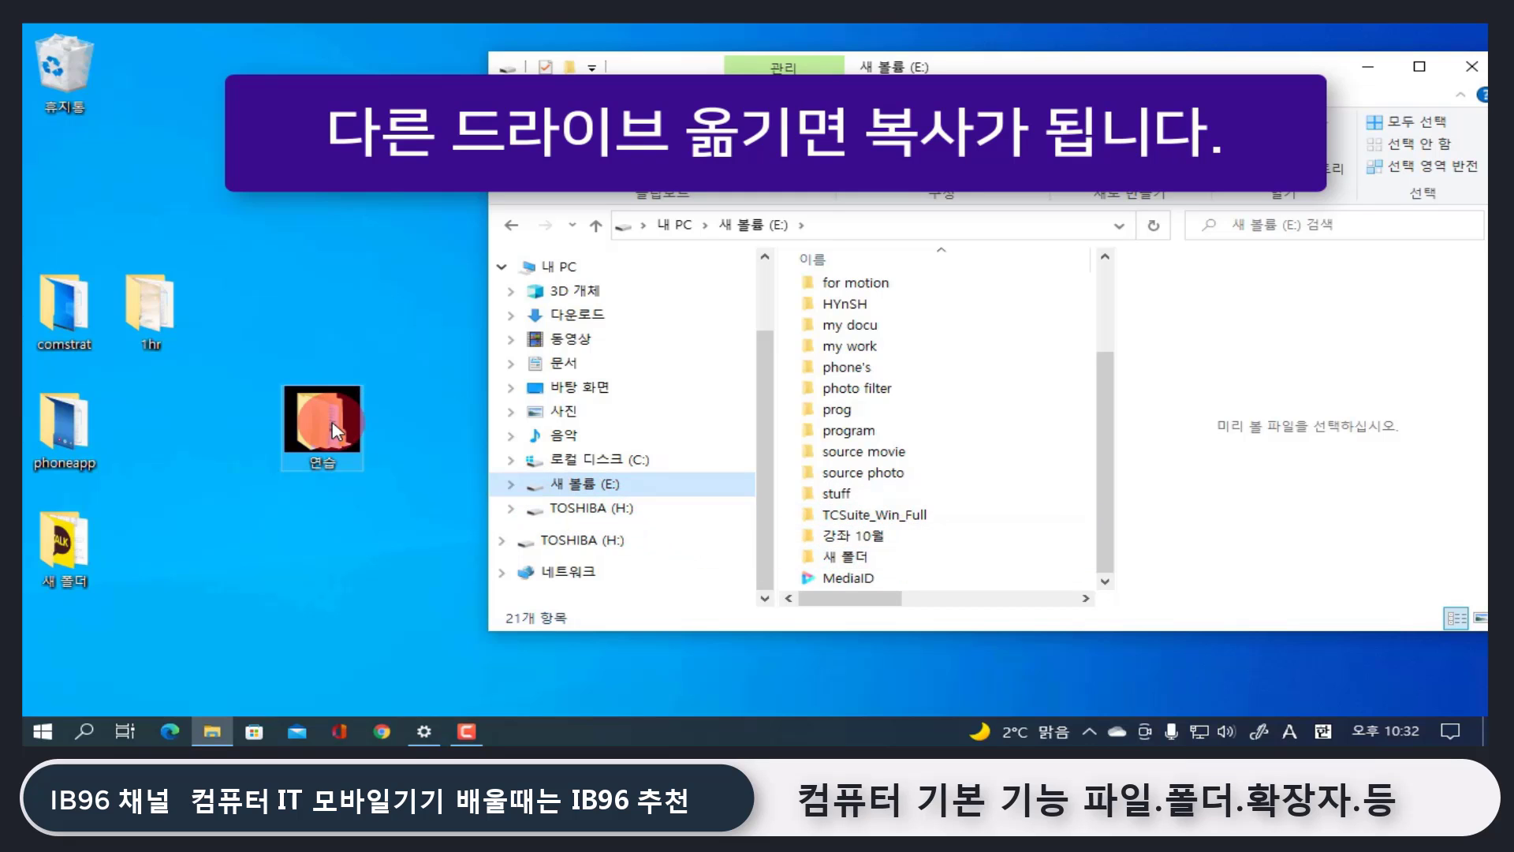
left_click_drag(336, 430, 928, 584)
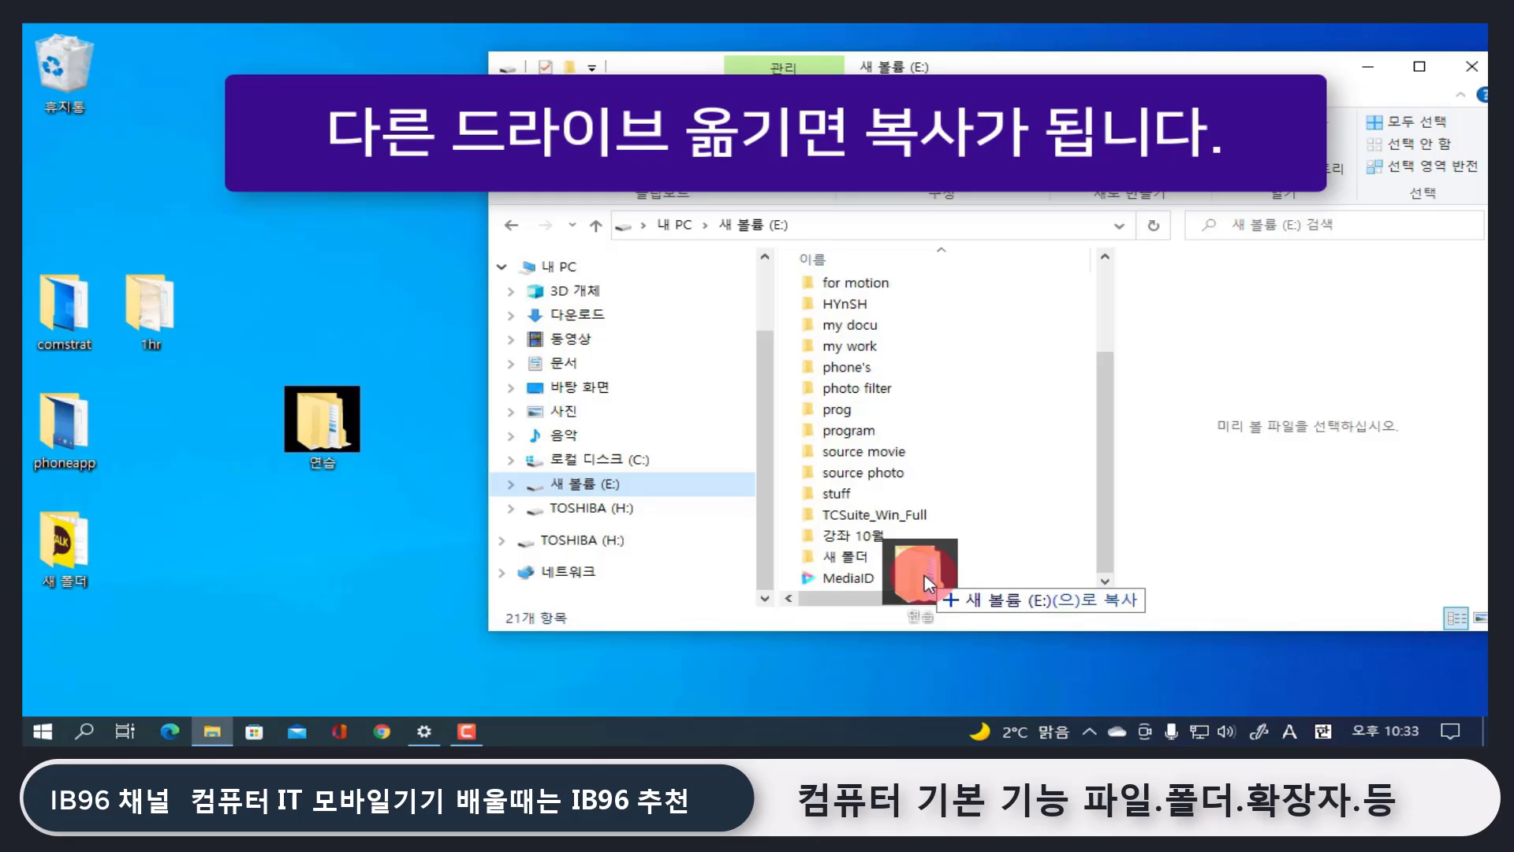
left_click_drag(927, 584, 926, 576)
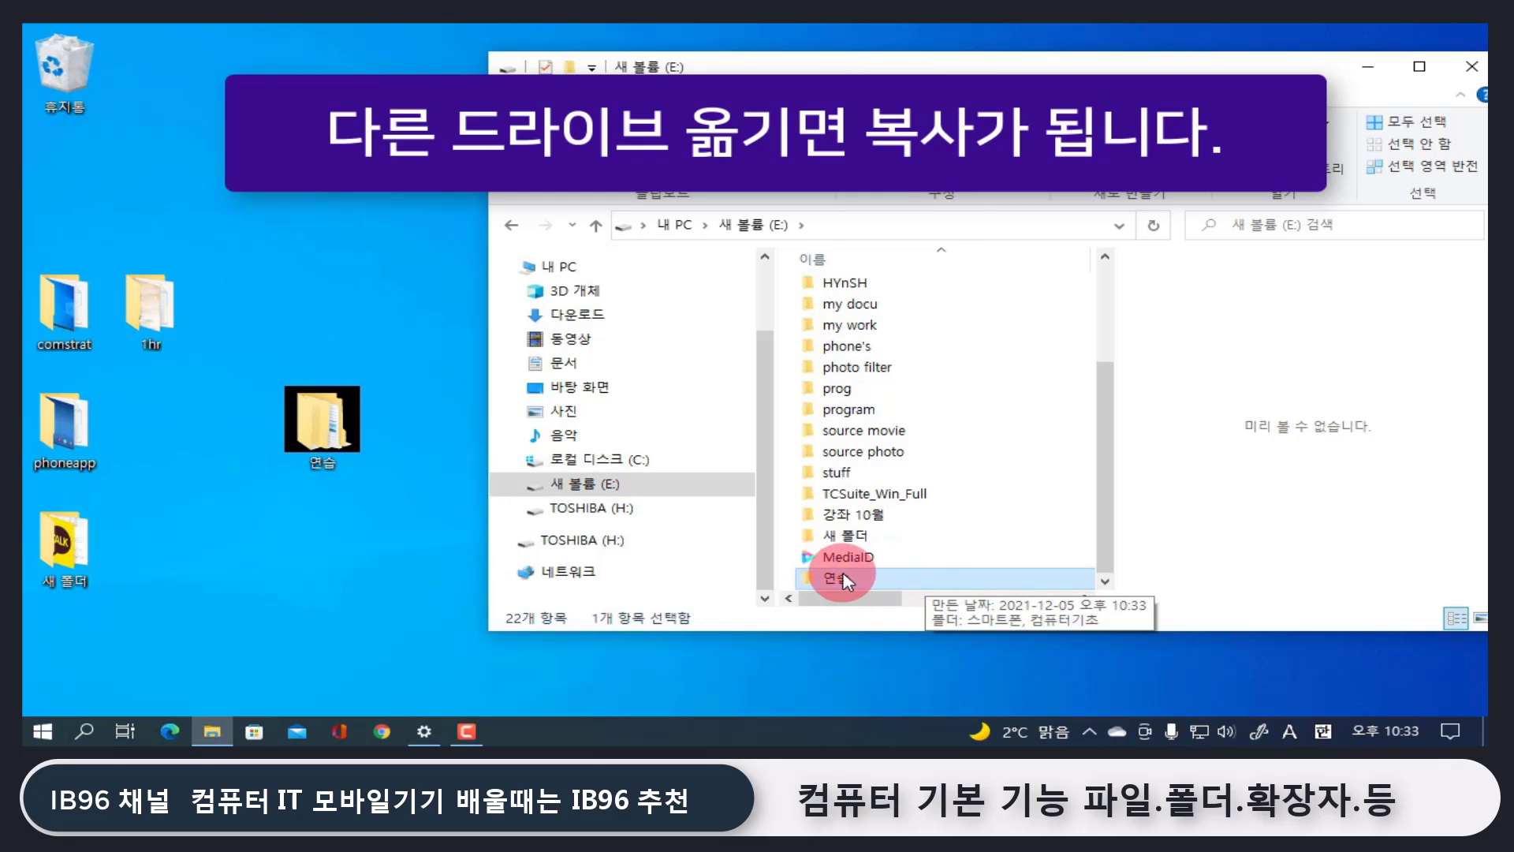
- Copy the 연습 folder from drive E onto the desktop
left_click(306, 454)
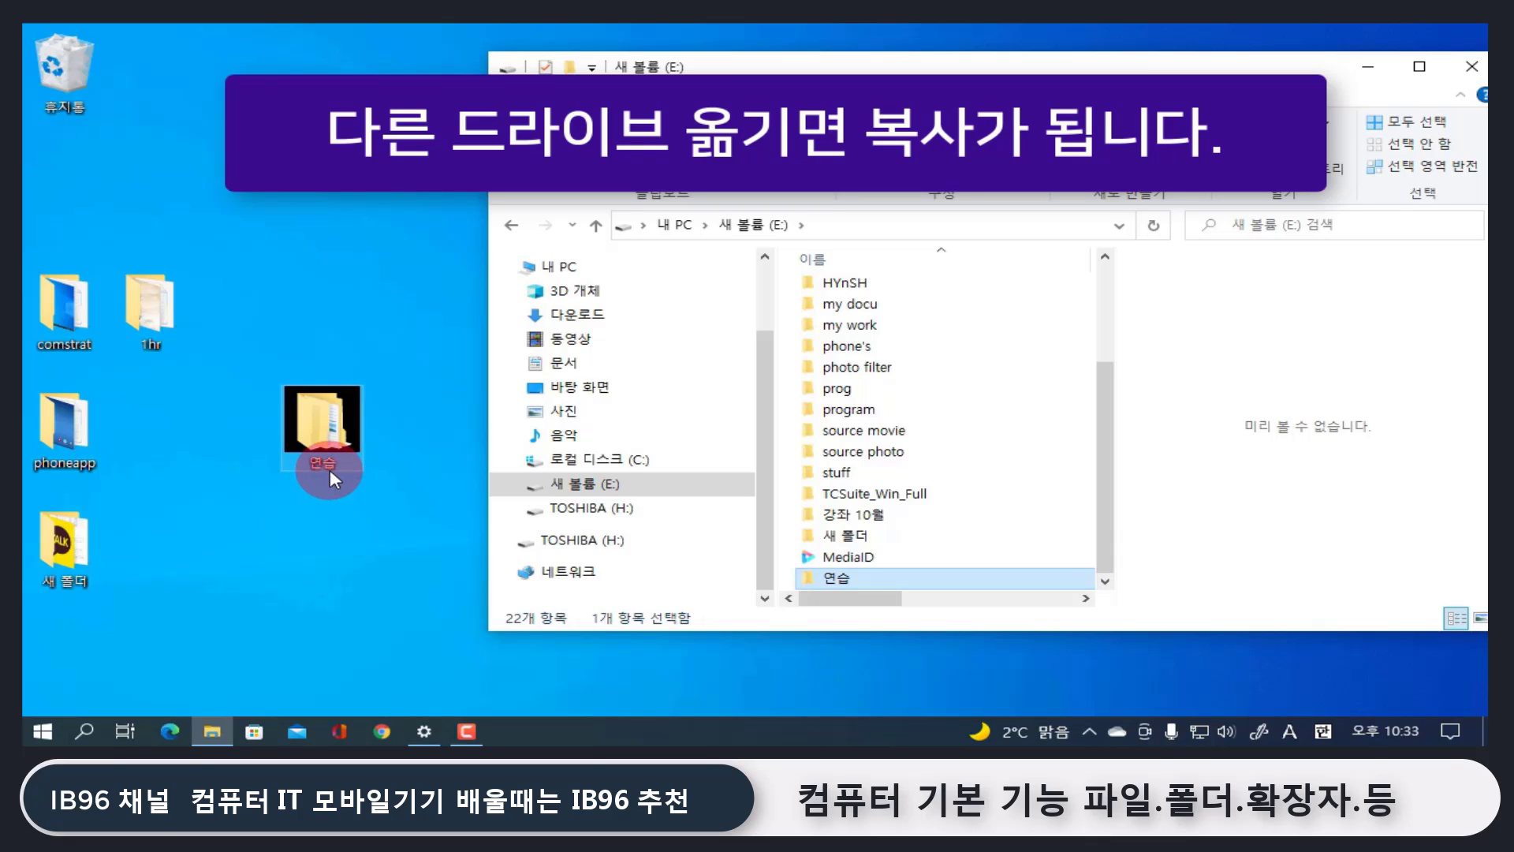
left_click(511, 492)
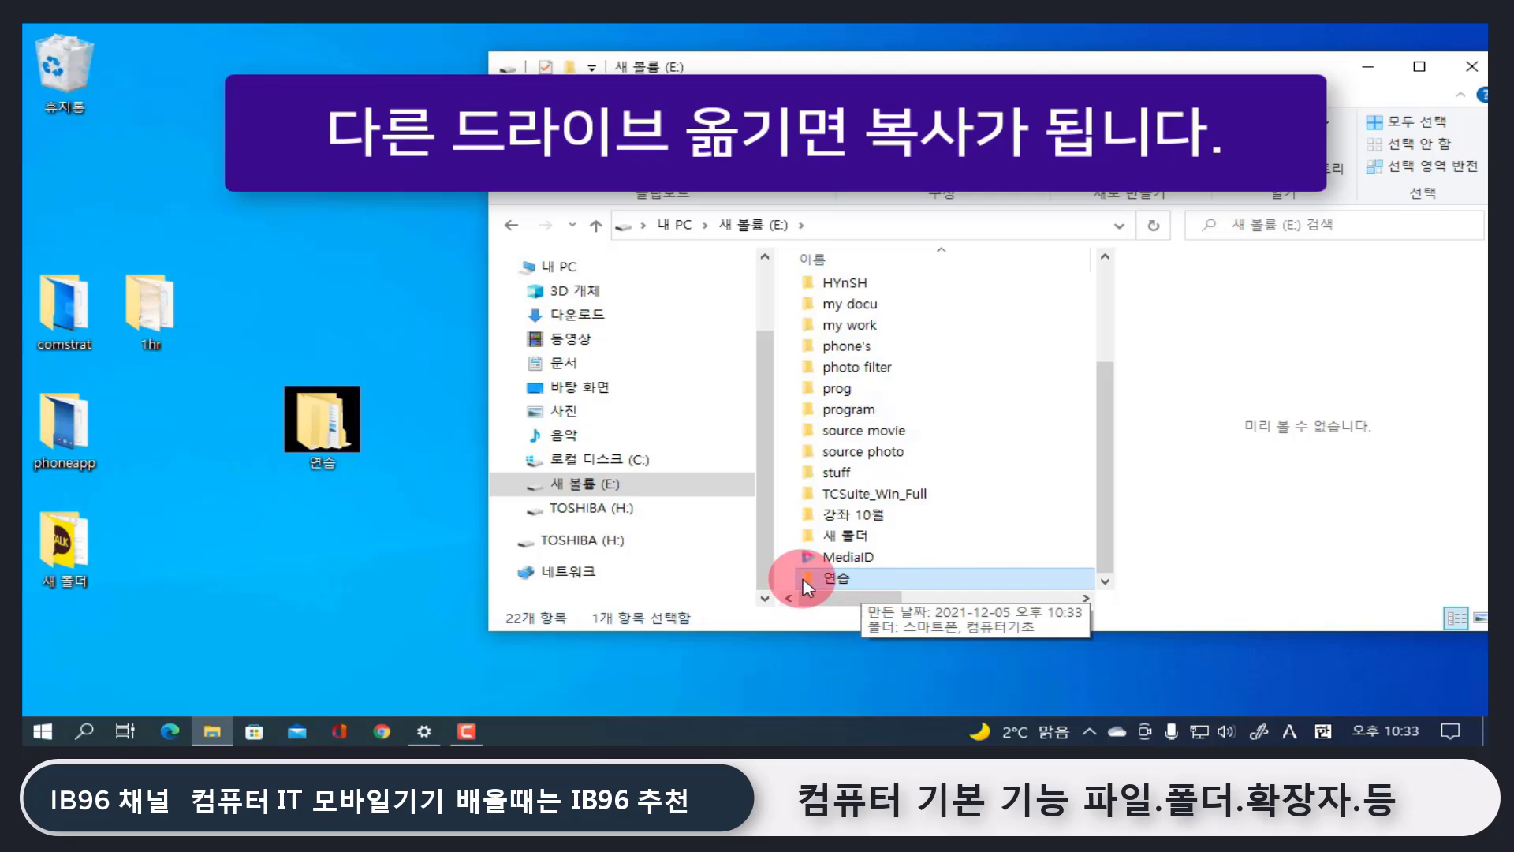
left_click_drag(806, 587, 339, 556)
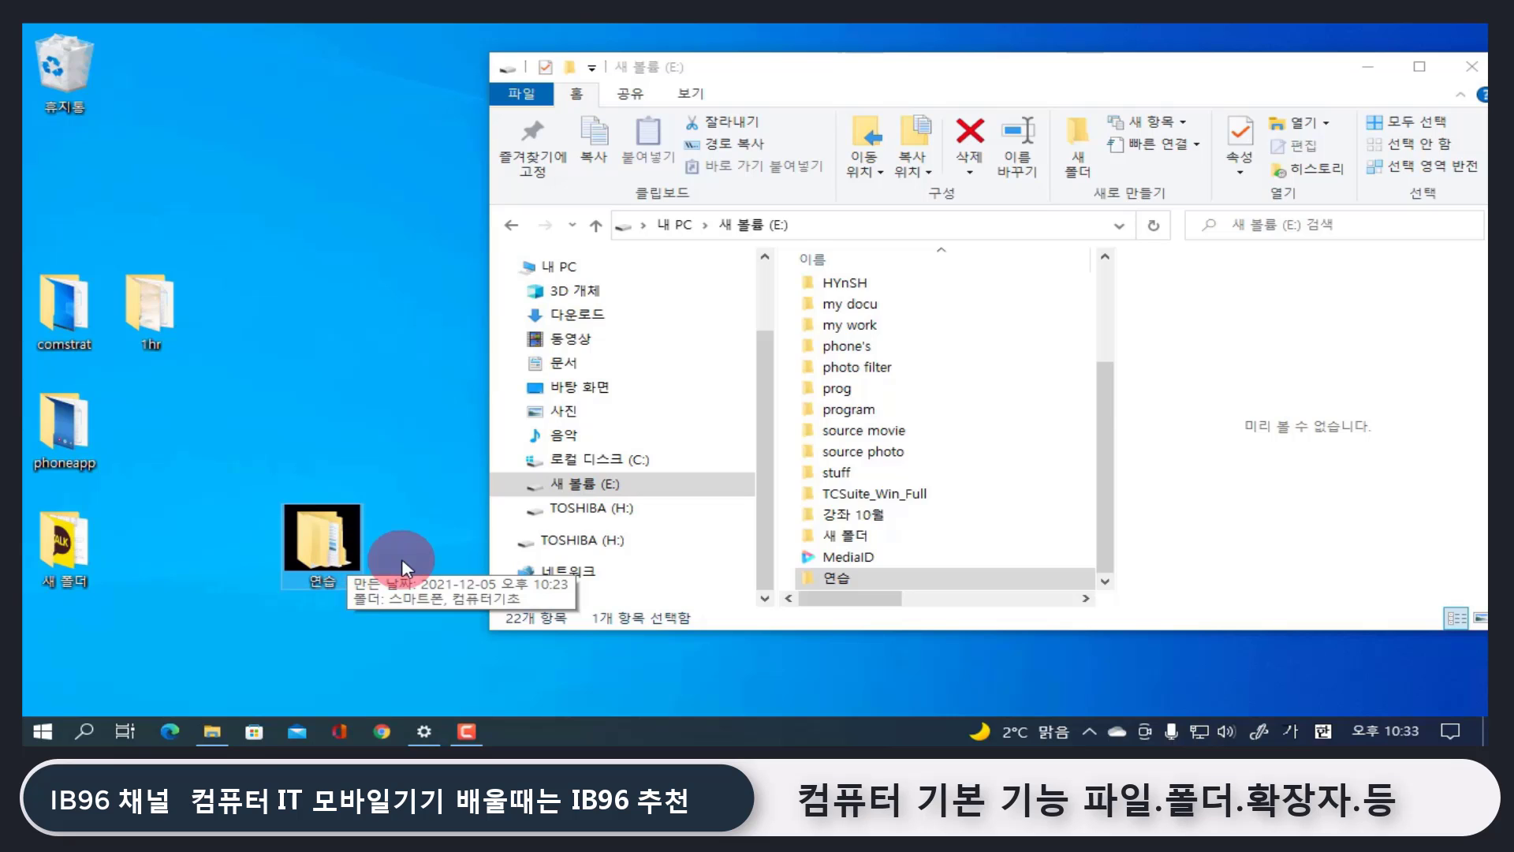
- Delete the 연습 folder from drive E
left_click(908, 582)
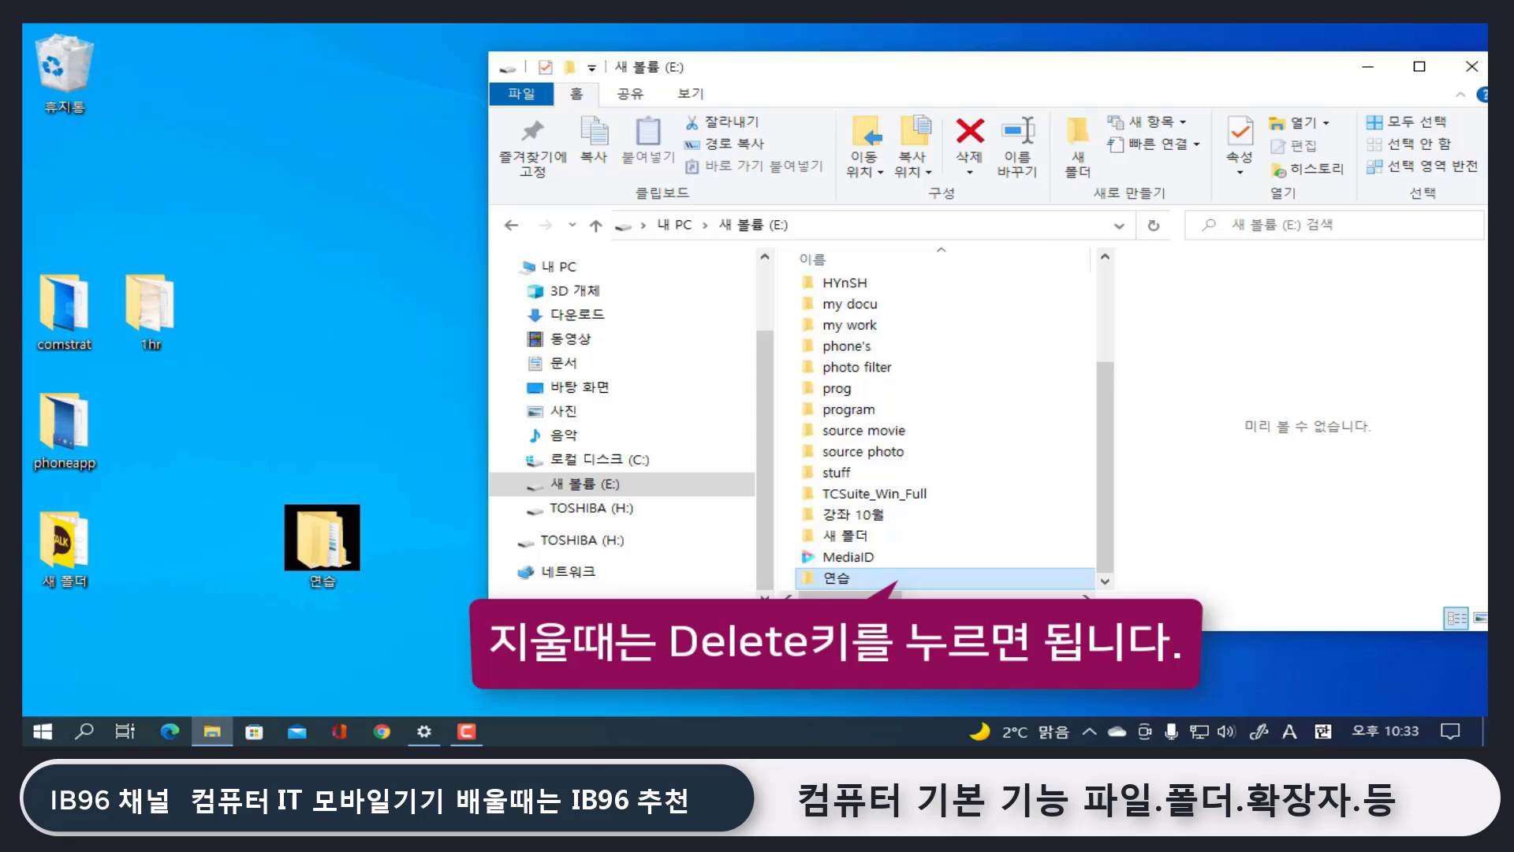
key("Delete")
left_click(876, 463)
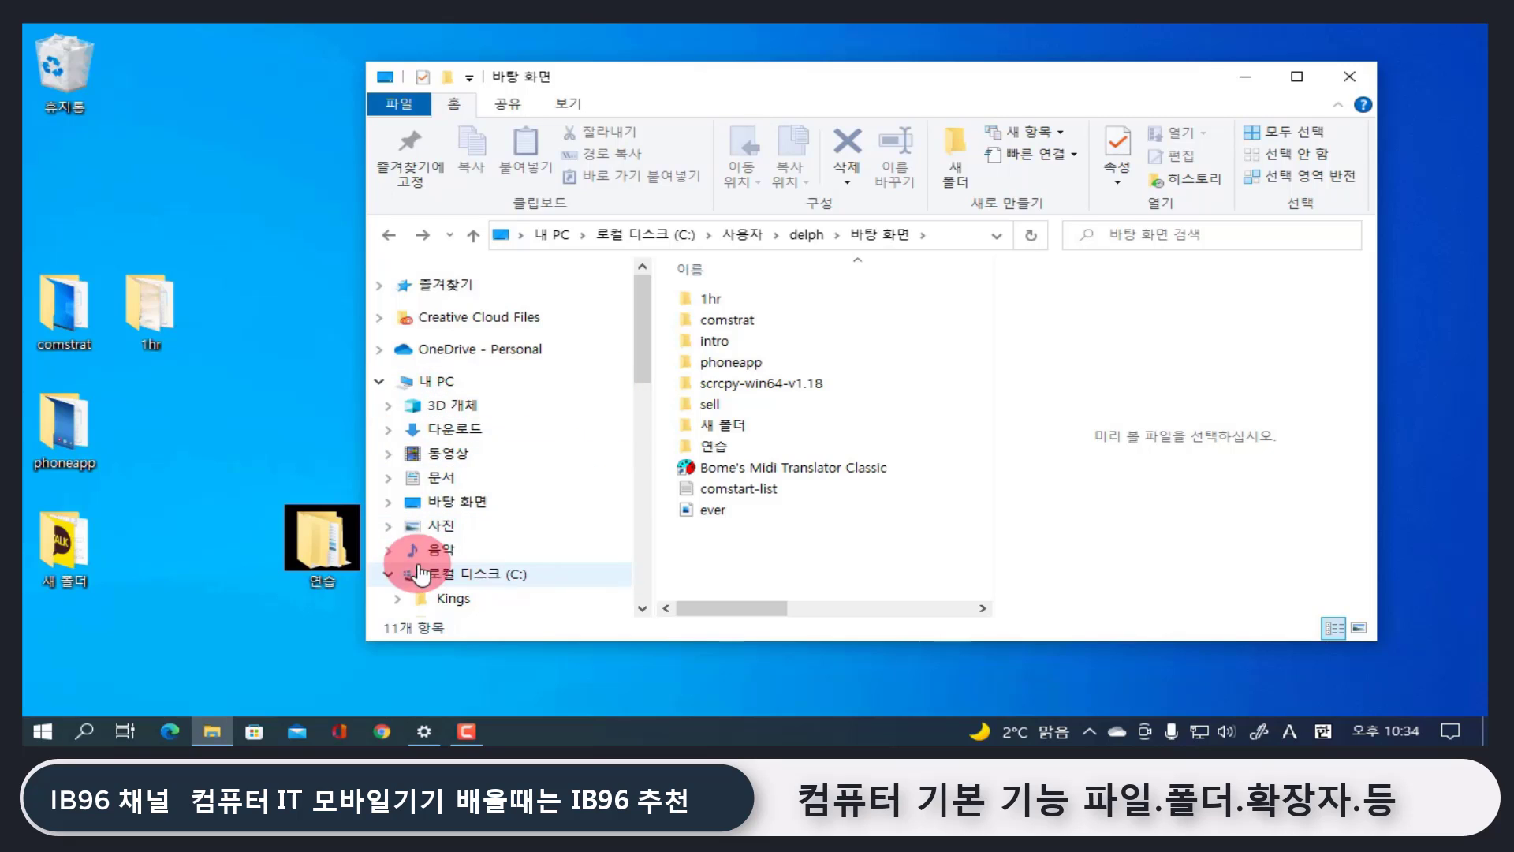
- Point out the 연습 folder on the desktop and close the File Explorer window showing 바탕 화면
left_click(341, 544)
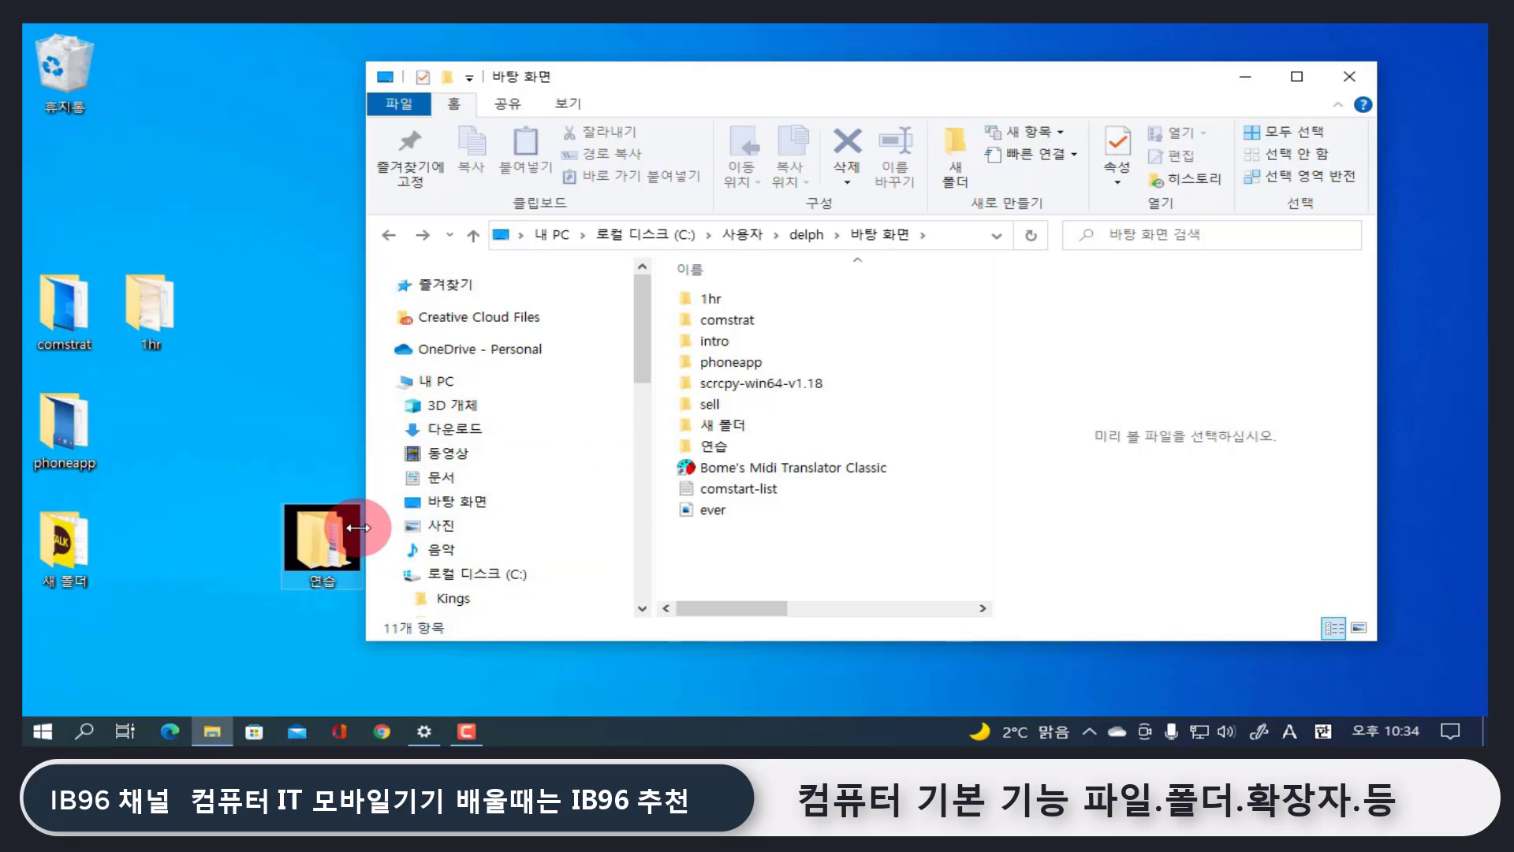
left_click(359, 527)
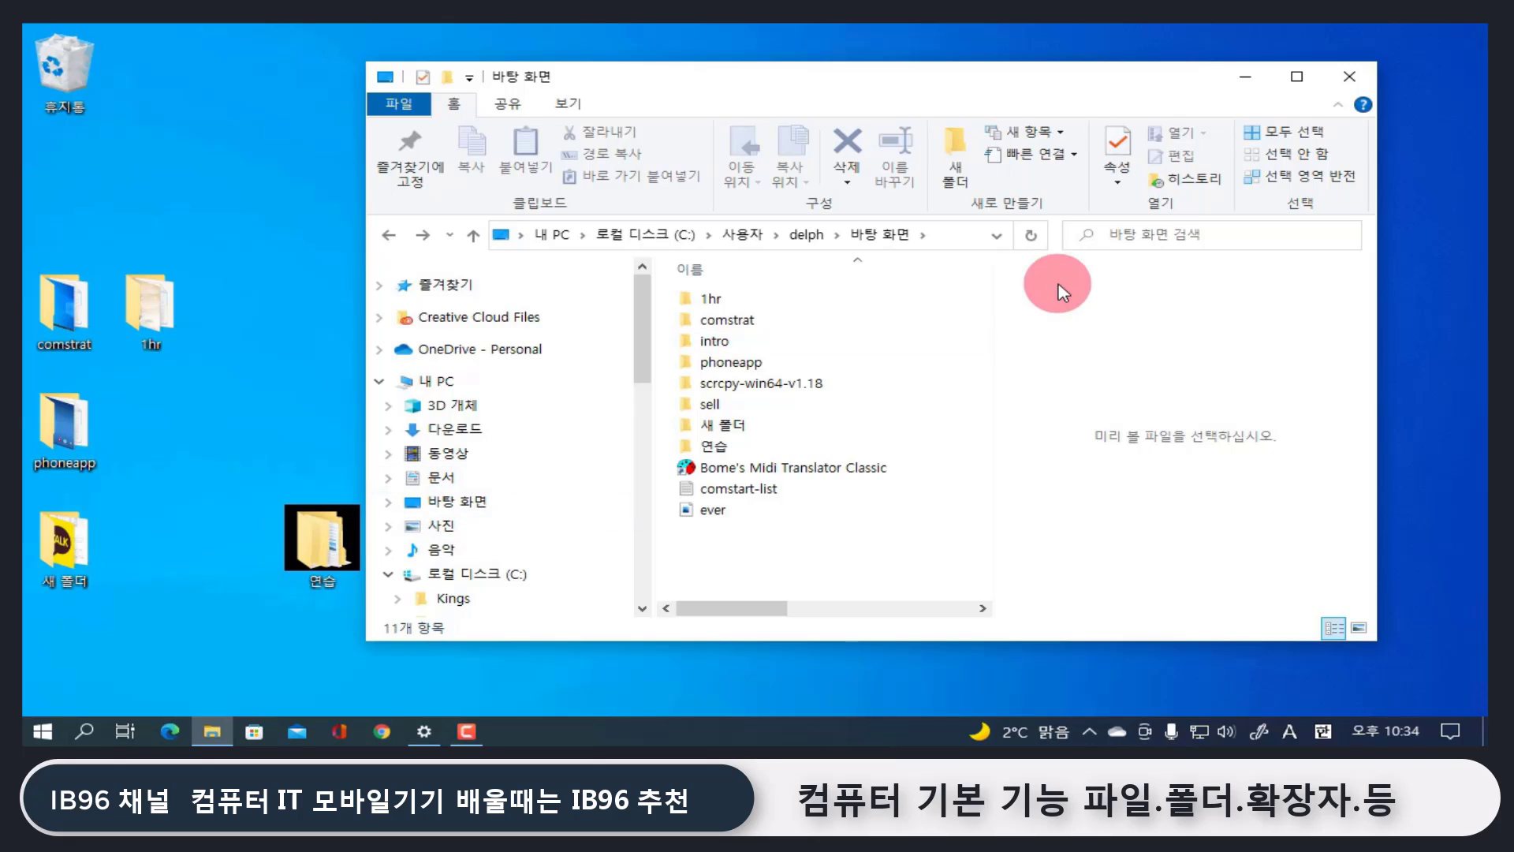
left_click(1362, 64)
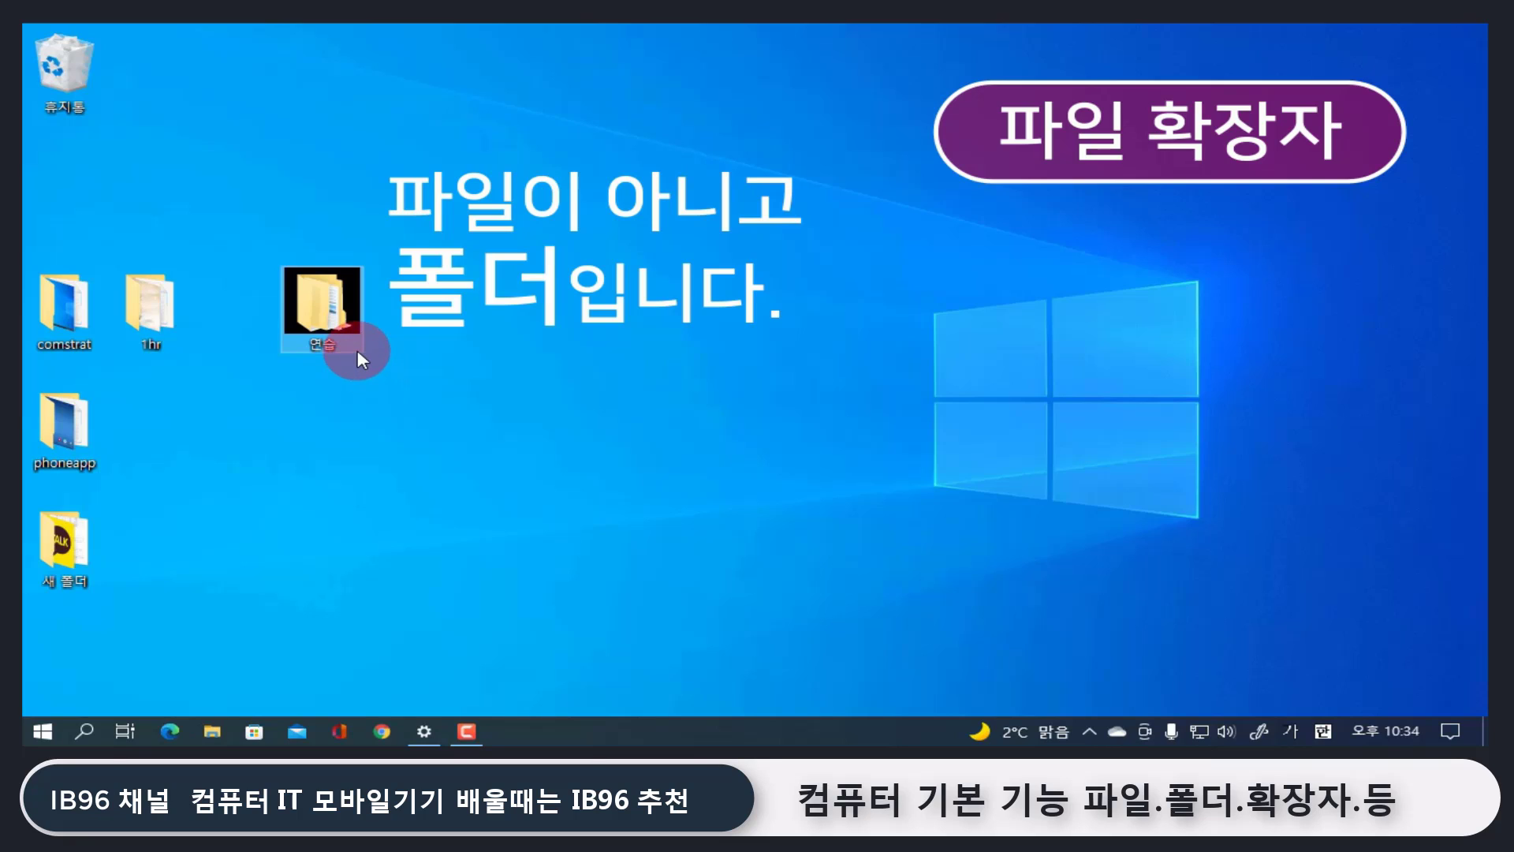
- Delete the 연습 folder from the desktop by moving it into 휴지통
left_click(312, 332)
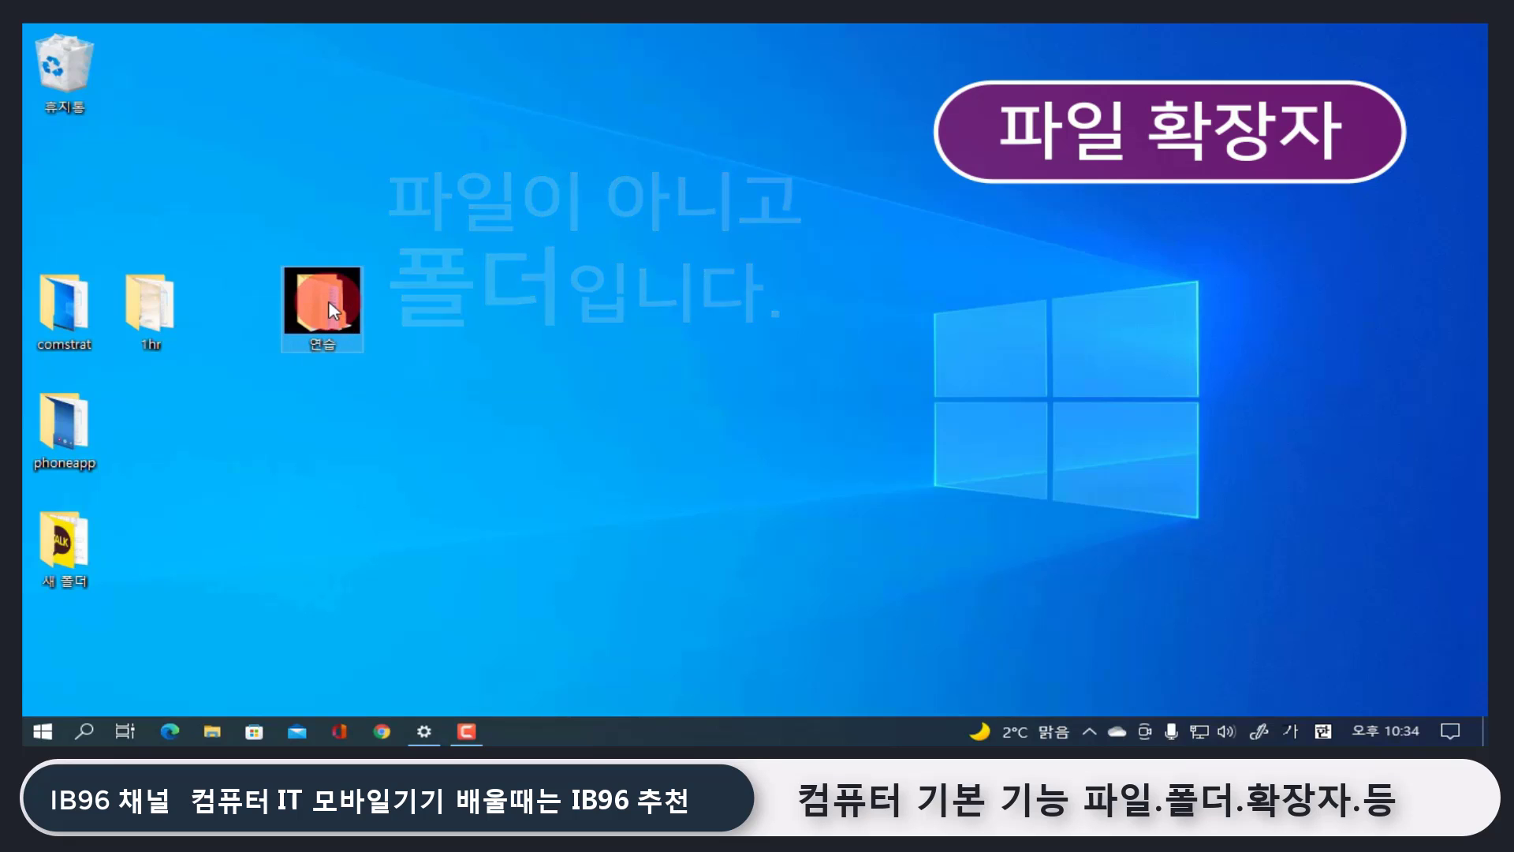
left_click_drag(314, 272, 69, 62)
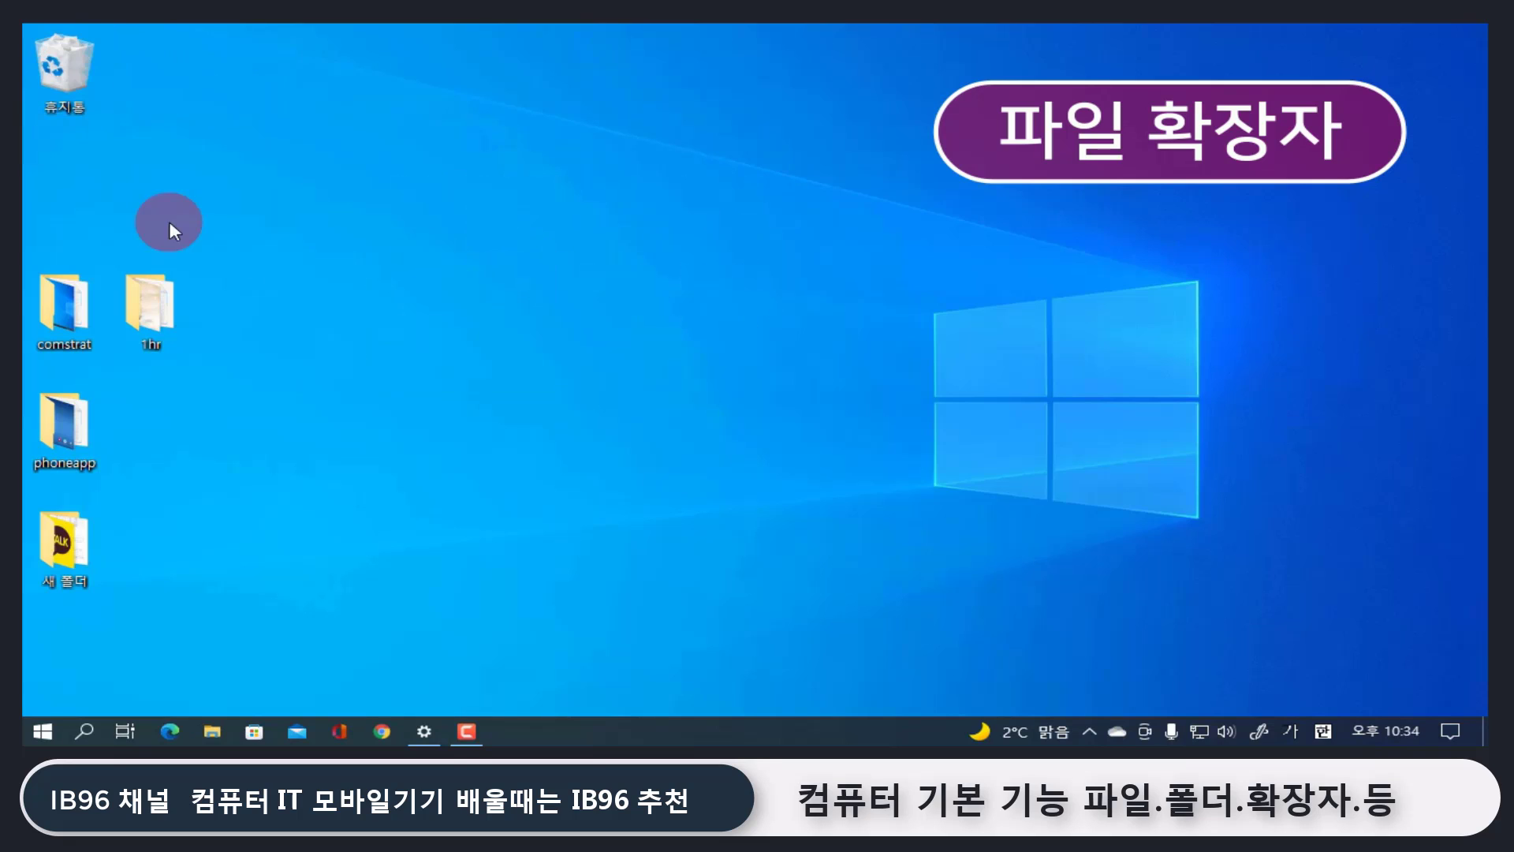
- Open the 1hr folder on the desktop and show the properties of the text file 컴퓨터 기초
double_click(154, 298)
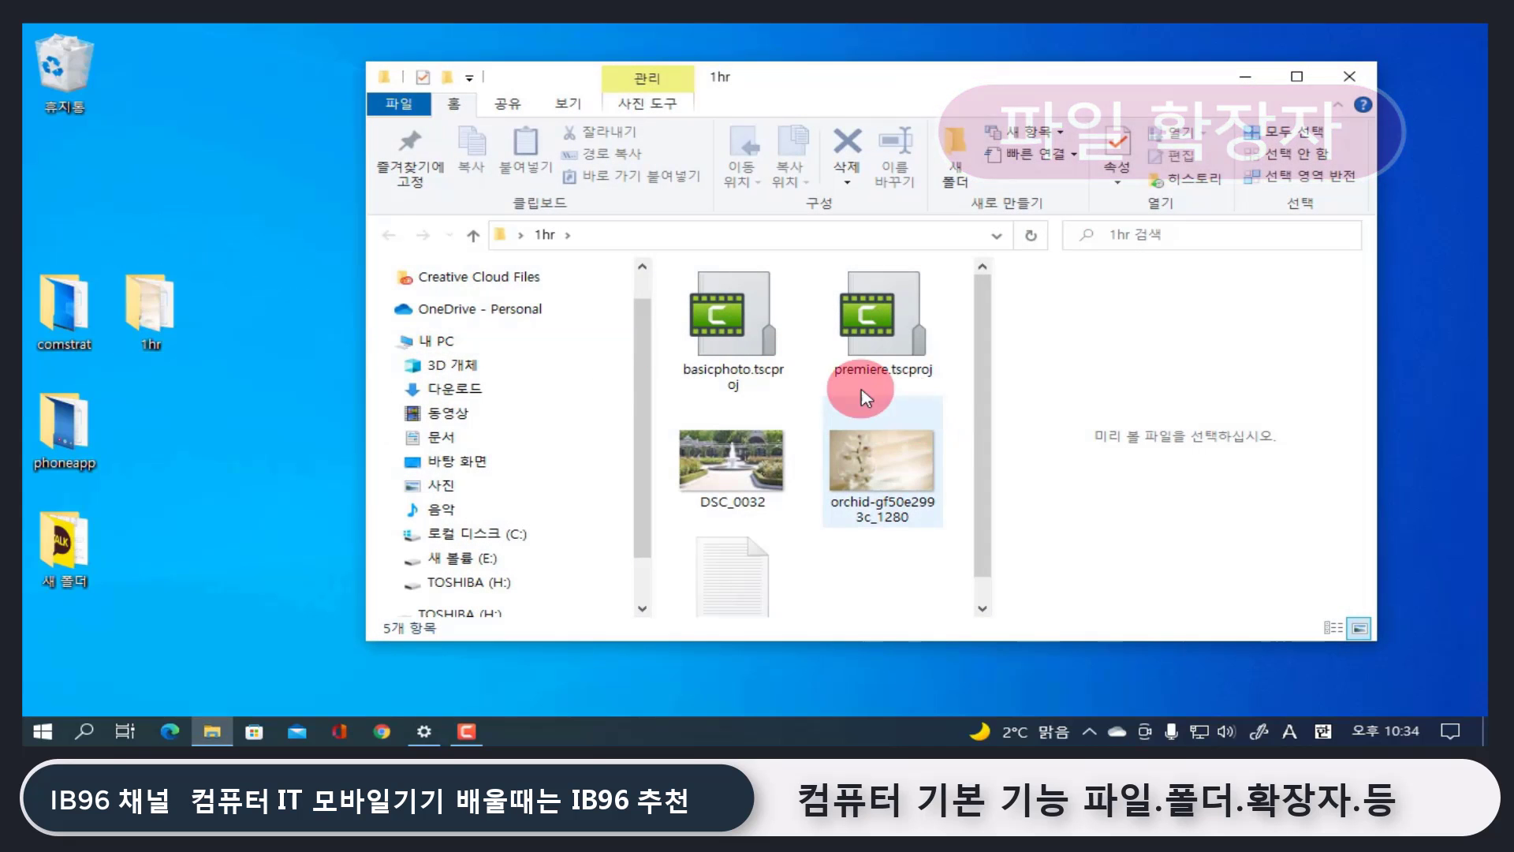
scroll(905, 527, "down", 1)
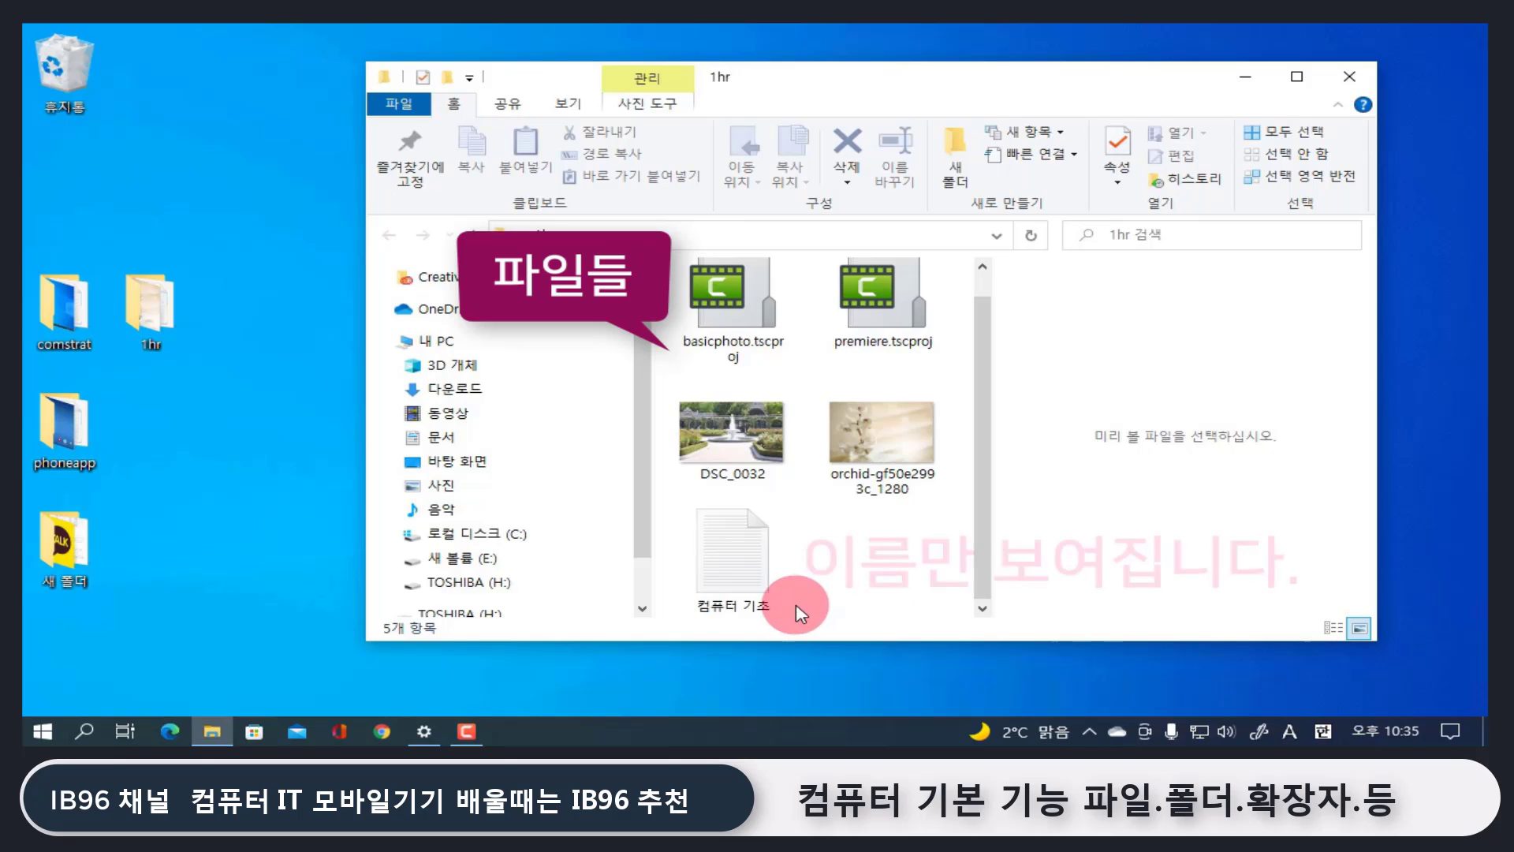
mouse_move(754, 626)
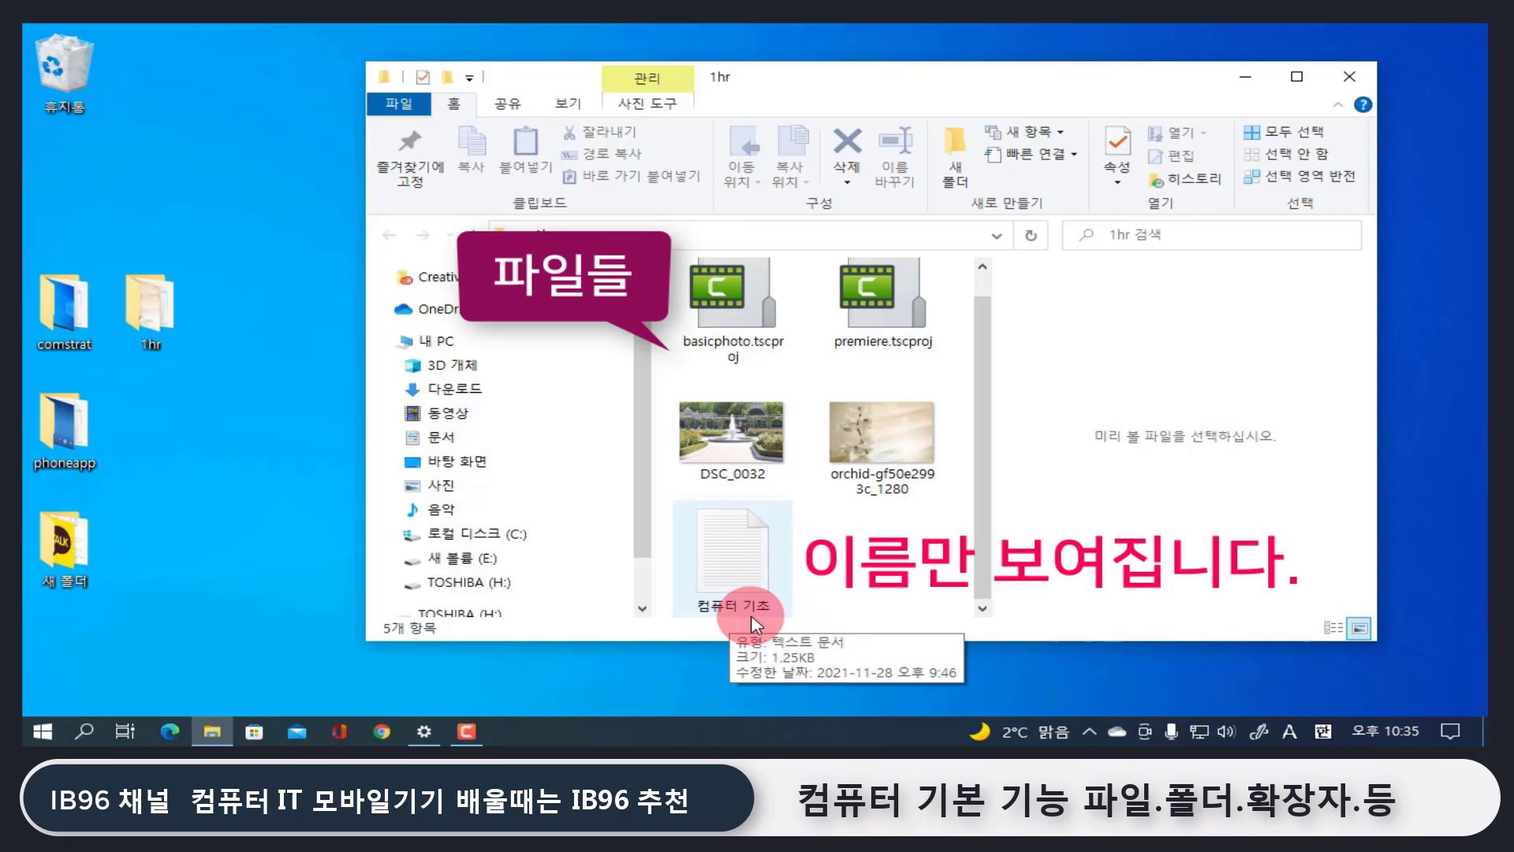
right_click(734, 532)
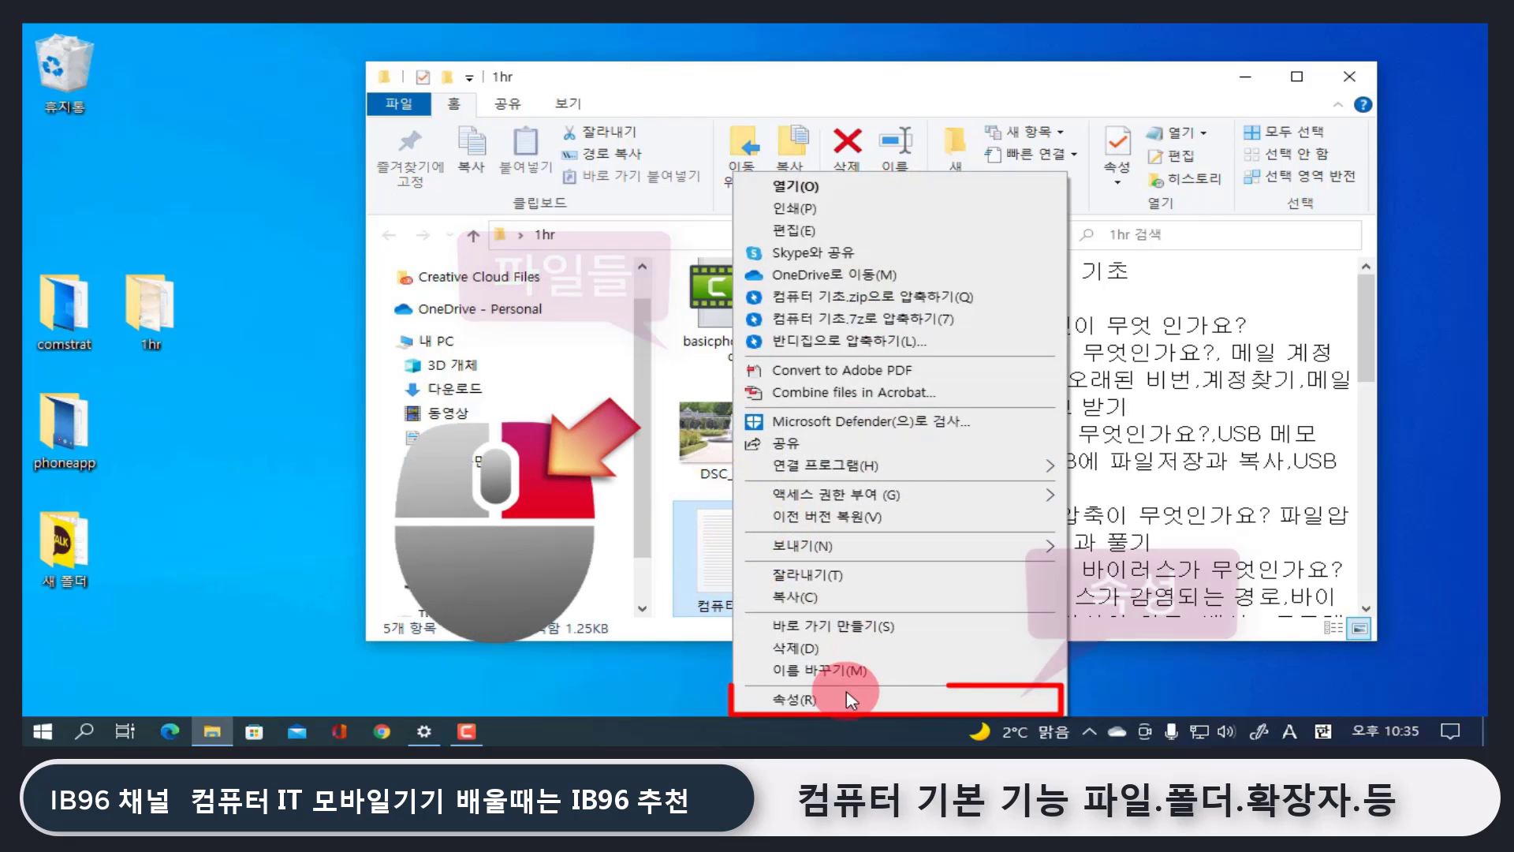
left_click(846, 697)
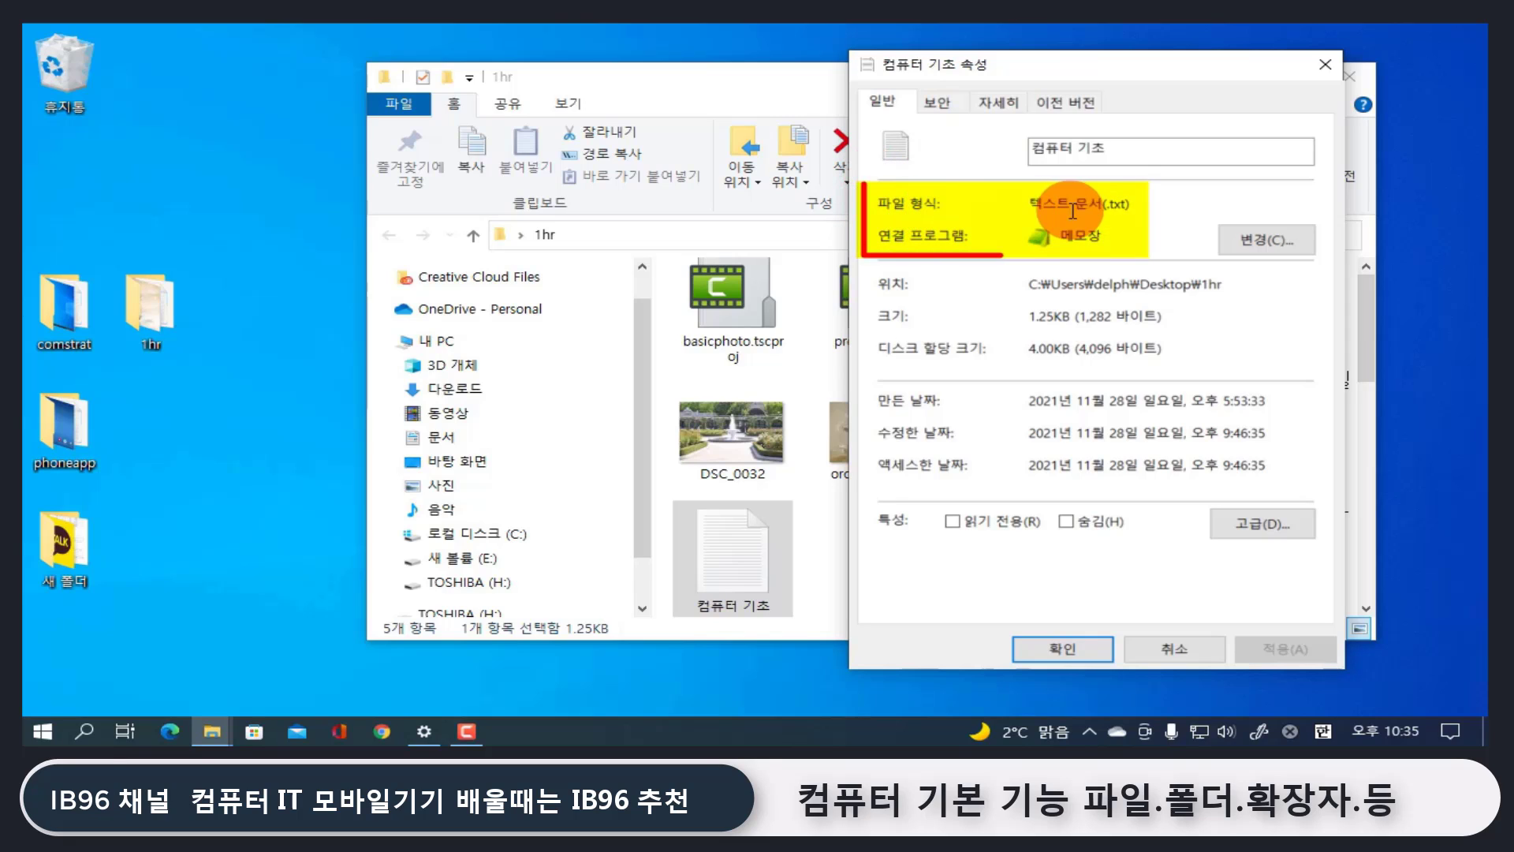
- Draw a red document outline labelled HWP, with an arrow to the handwritten and underlined file name "test.", in the blank area below the attributes
left_click(946, 583)
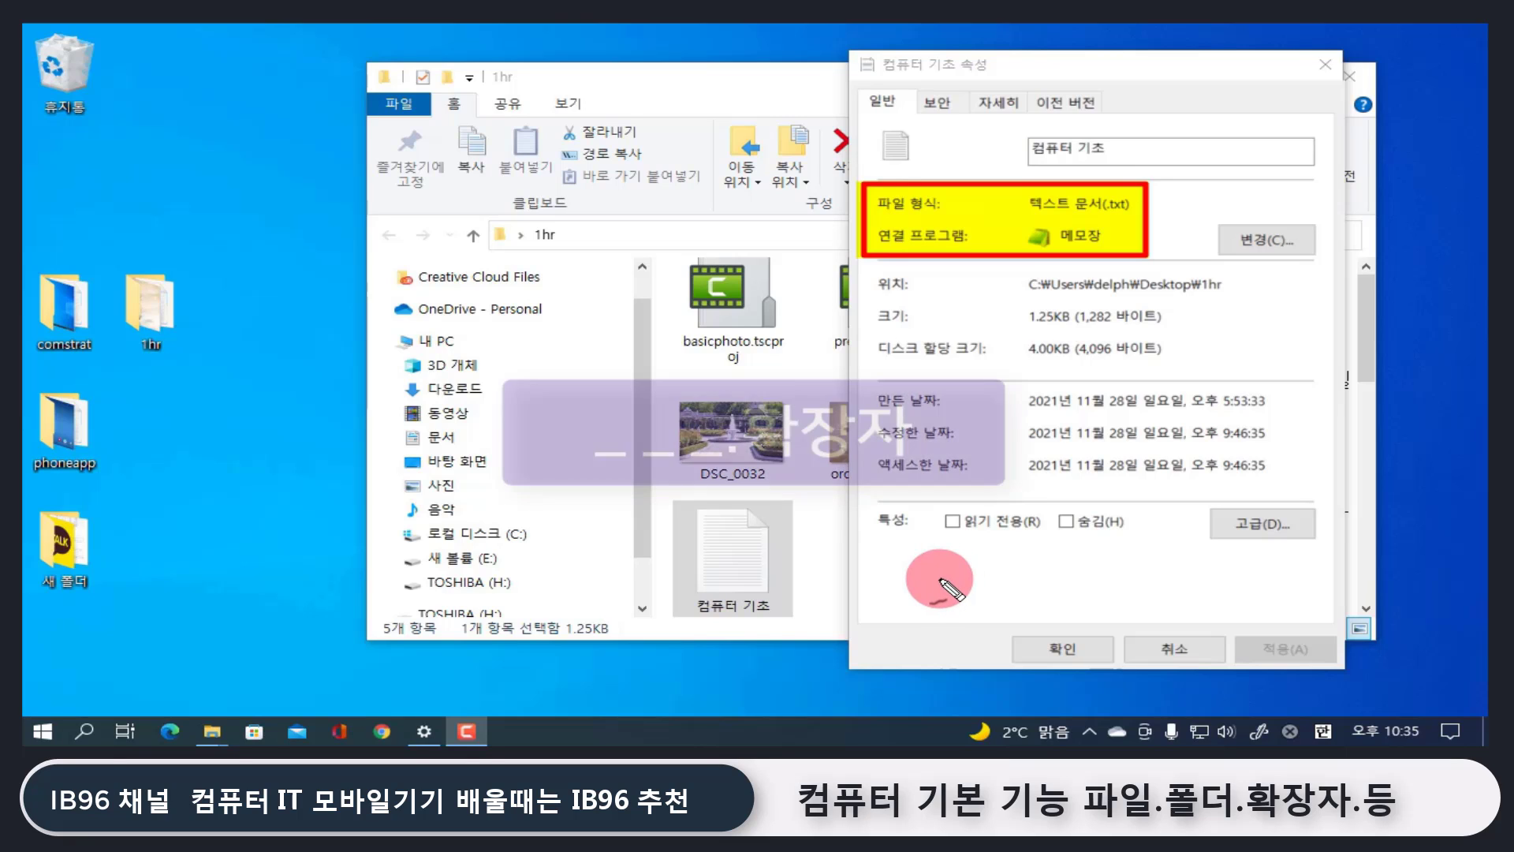
mouse_move(928, 582)
left_mouse_down()
mouse_move(1138, 589)
mouse_move(1179, 571)
mouse_move(1172, 586)
left_mouse_up()
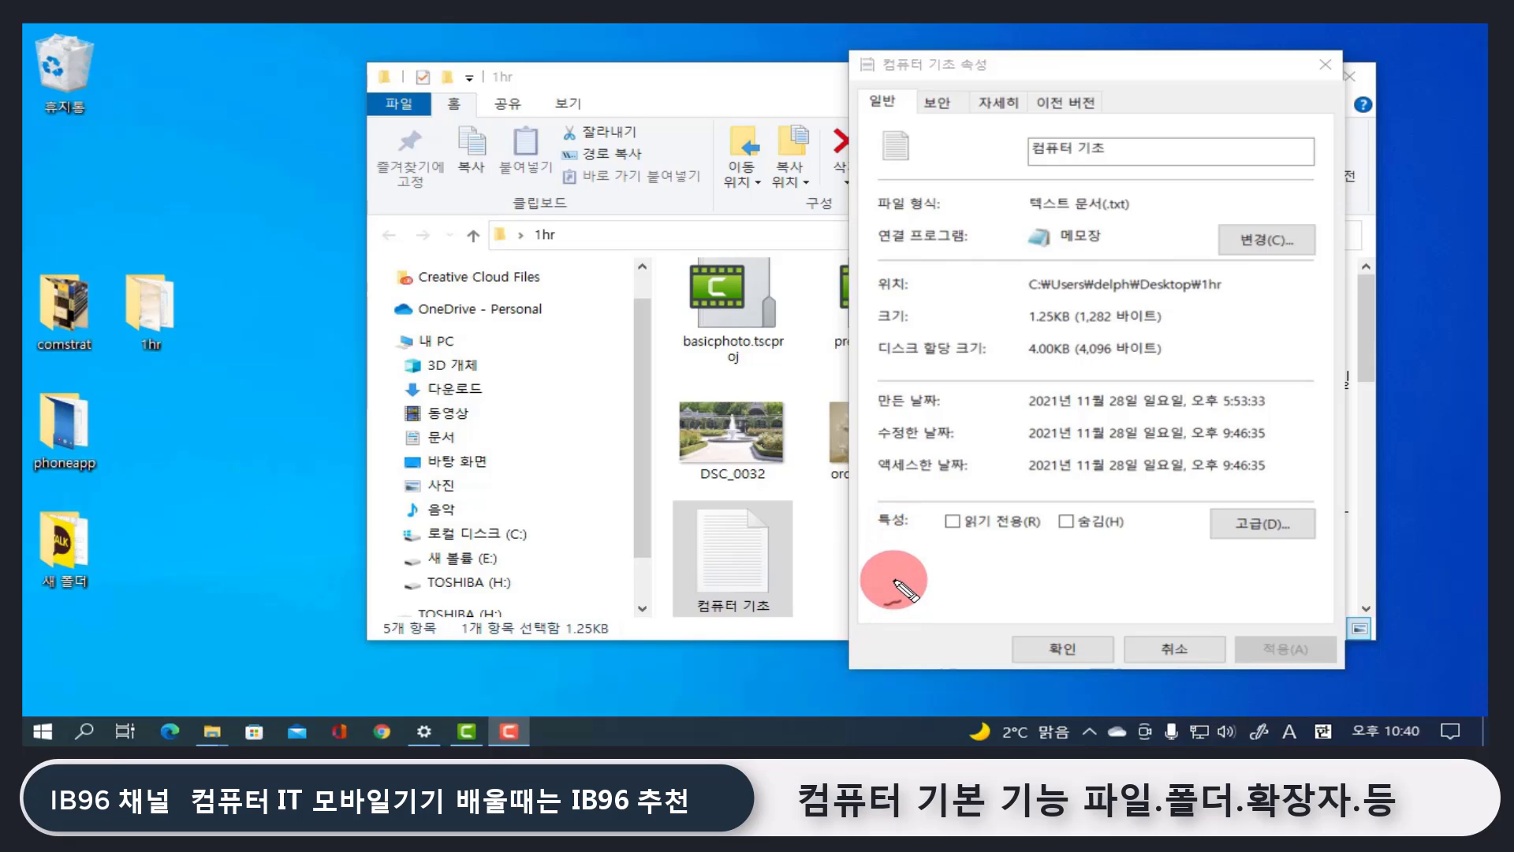
mouse_move(889, 540)
left_mouse_down()
mouse_move(884, 613)
mouse_move(912, 551)
mouse_move(886, 613)
left_mouse_up()
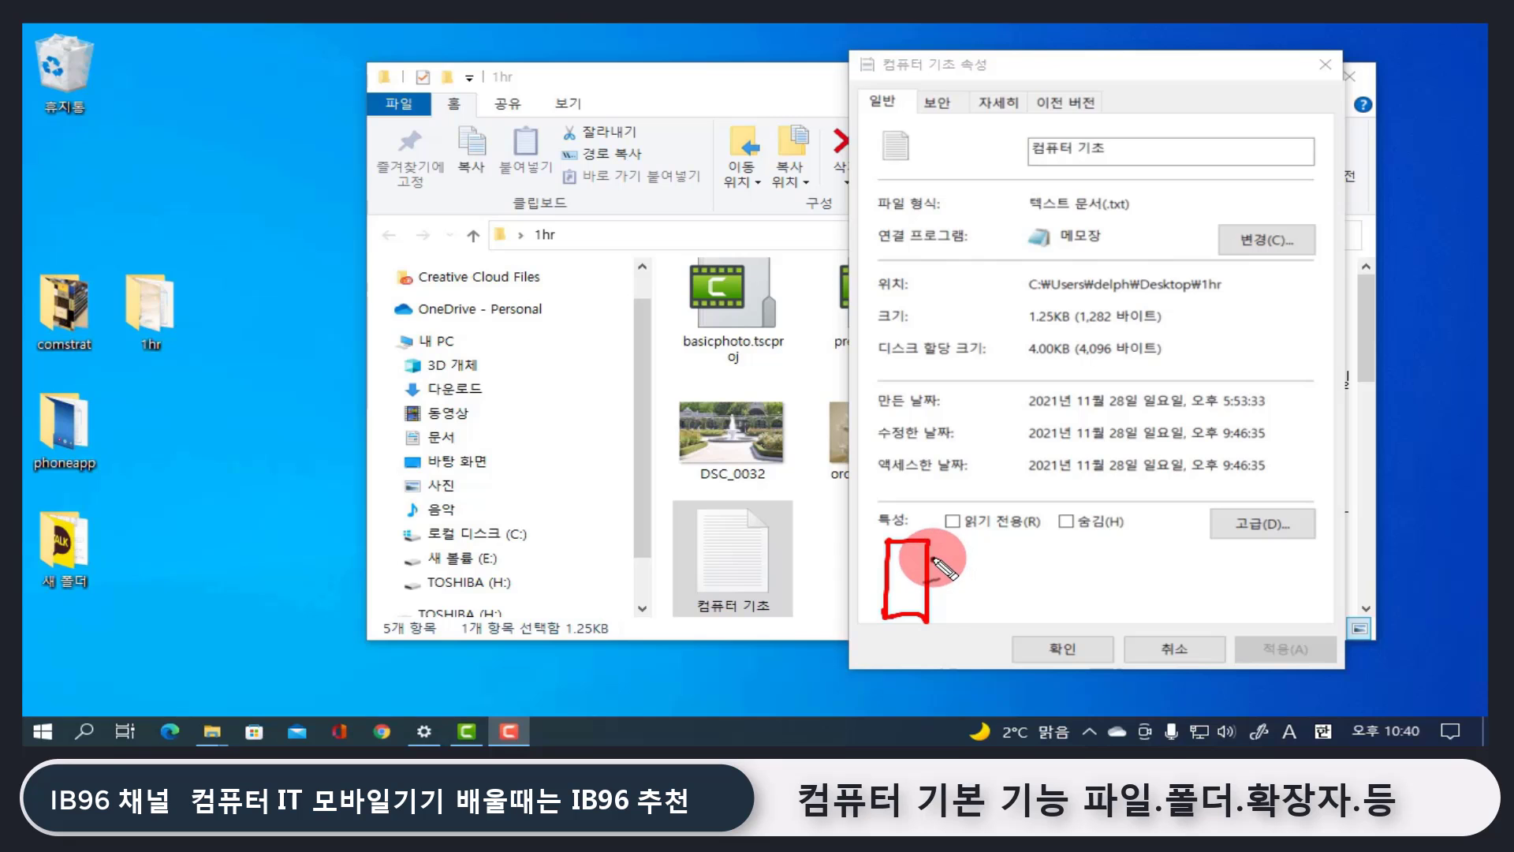
left_click_drag(943, 574, 960, 543)
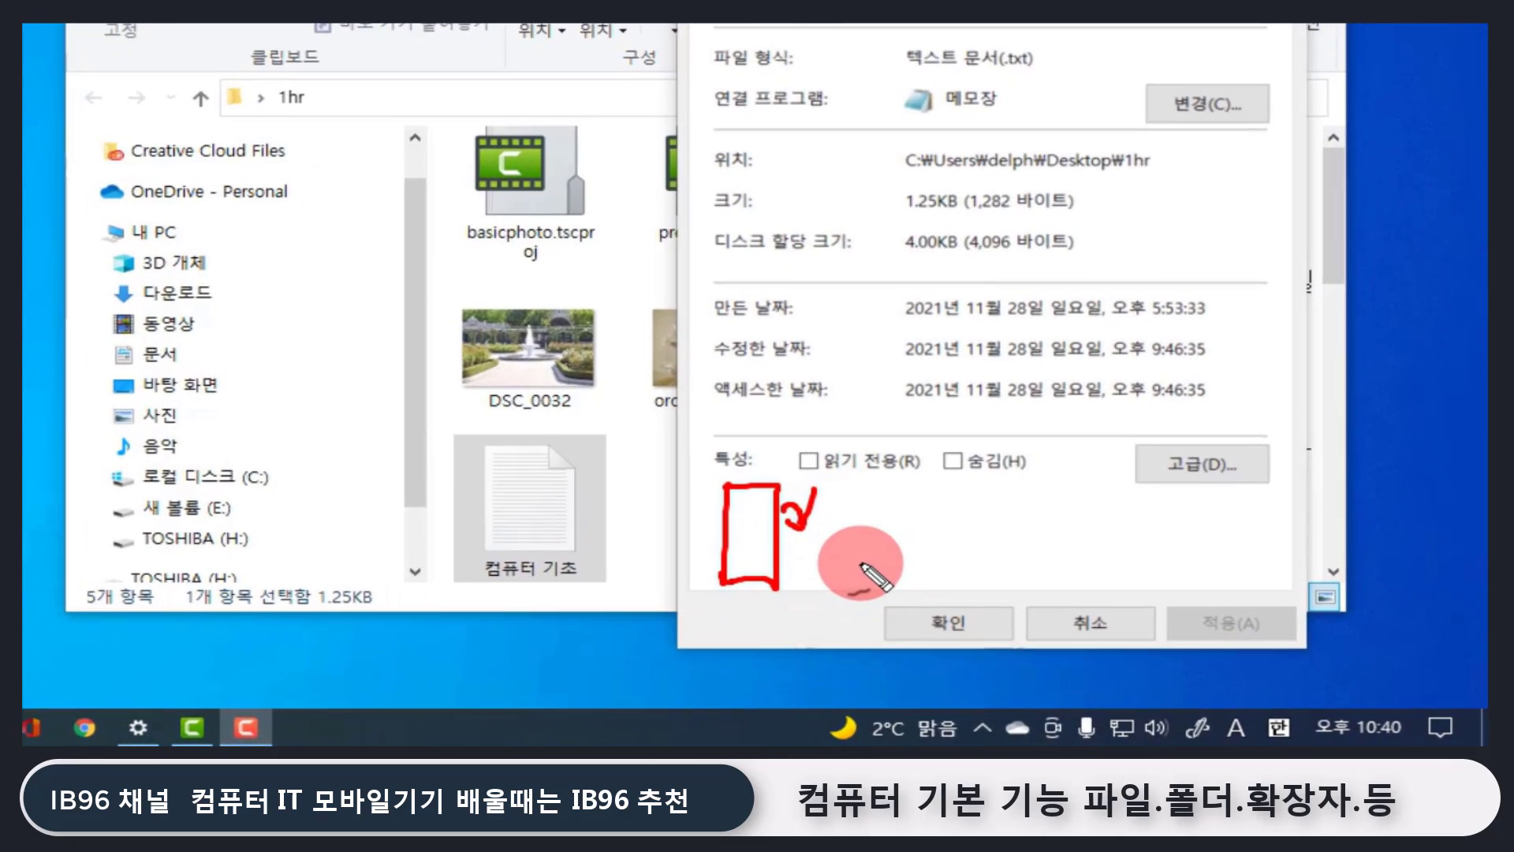
mouse_move(834, 556)
left_mouse_down()
mouse_move(839, 524)
mouse_move(885, 534)
mouse_move(905, 509)
mouse_move(913, 530)
left_mouse_up()
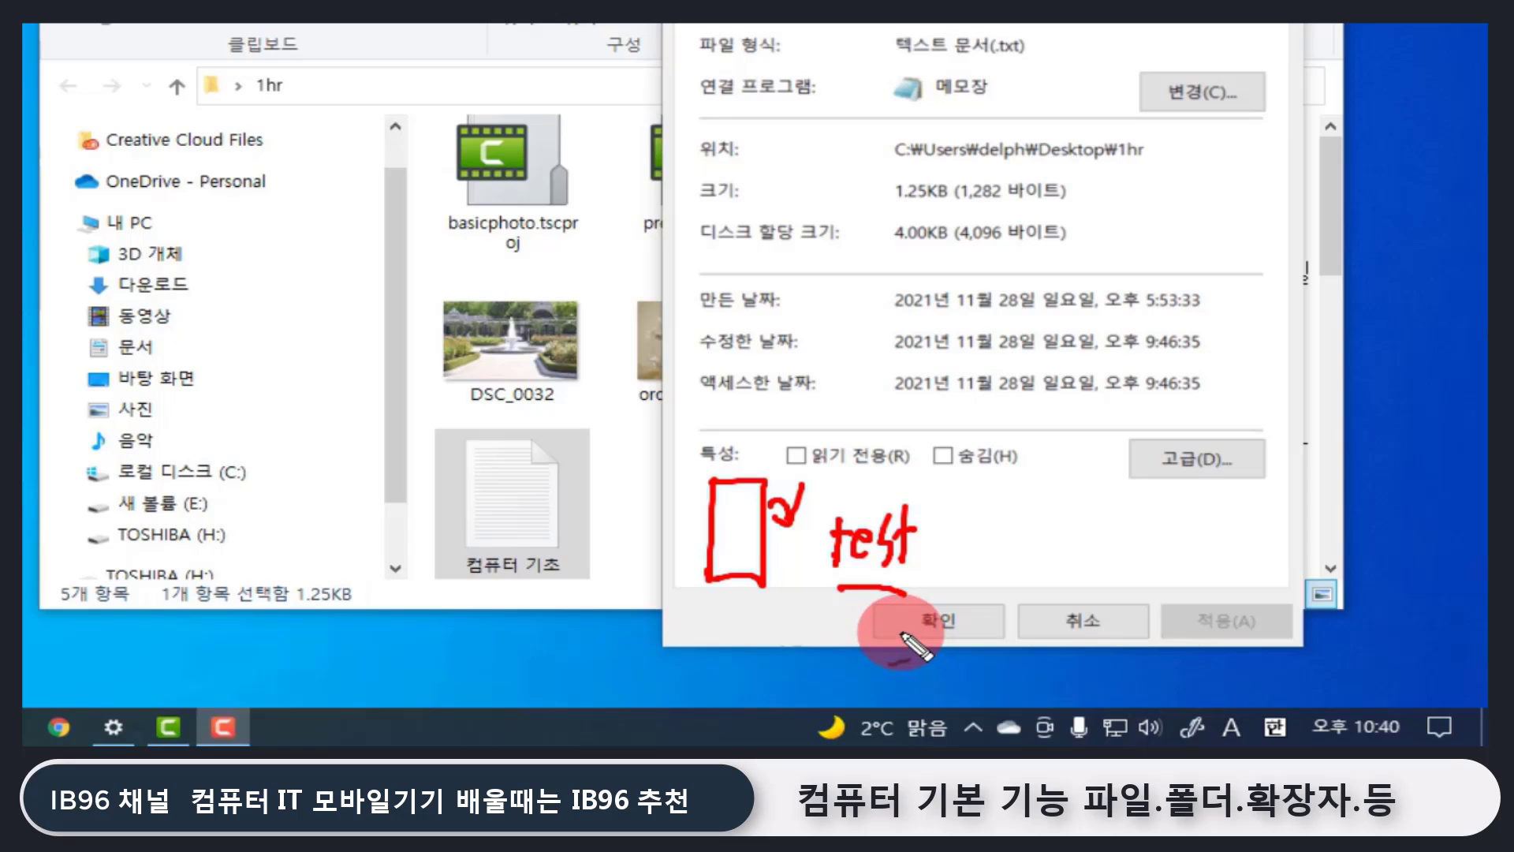
mouse_move(863, 629)
left_mouse_down()
mouse_move(933, 605)
mouse_move(890, 556)
left_mouse_up()
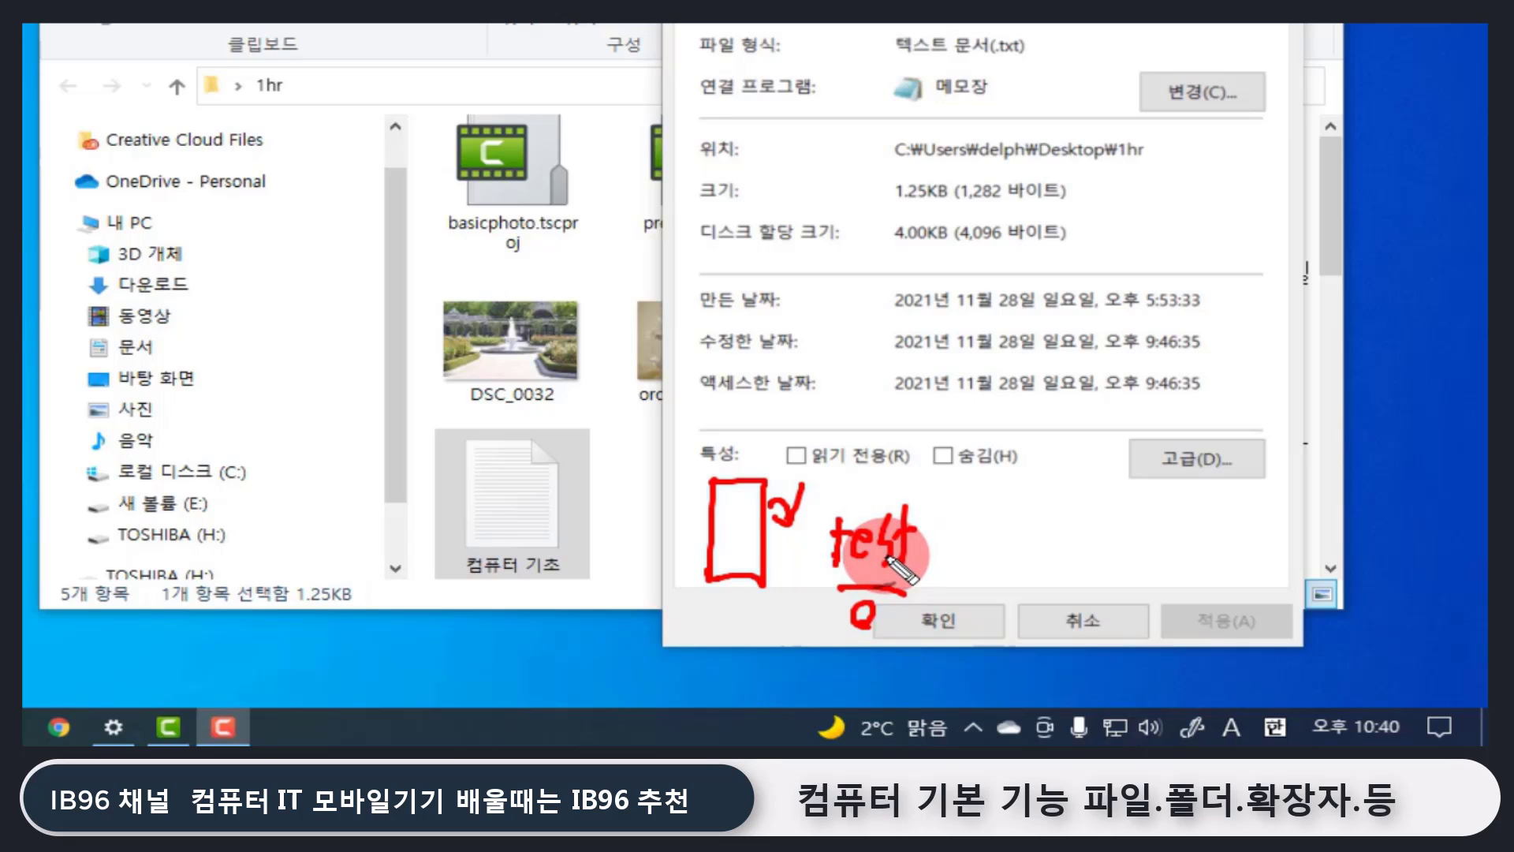
mouse_move(888, 559)
left_mouse_down()
mouse_move(881, 597)
mouse_move(925, 590)
left_mouse_up()
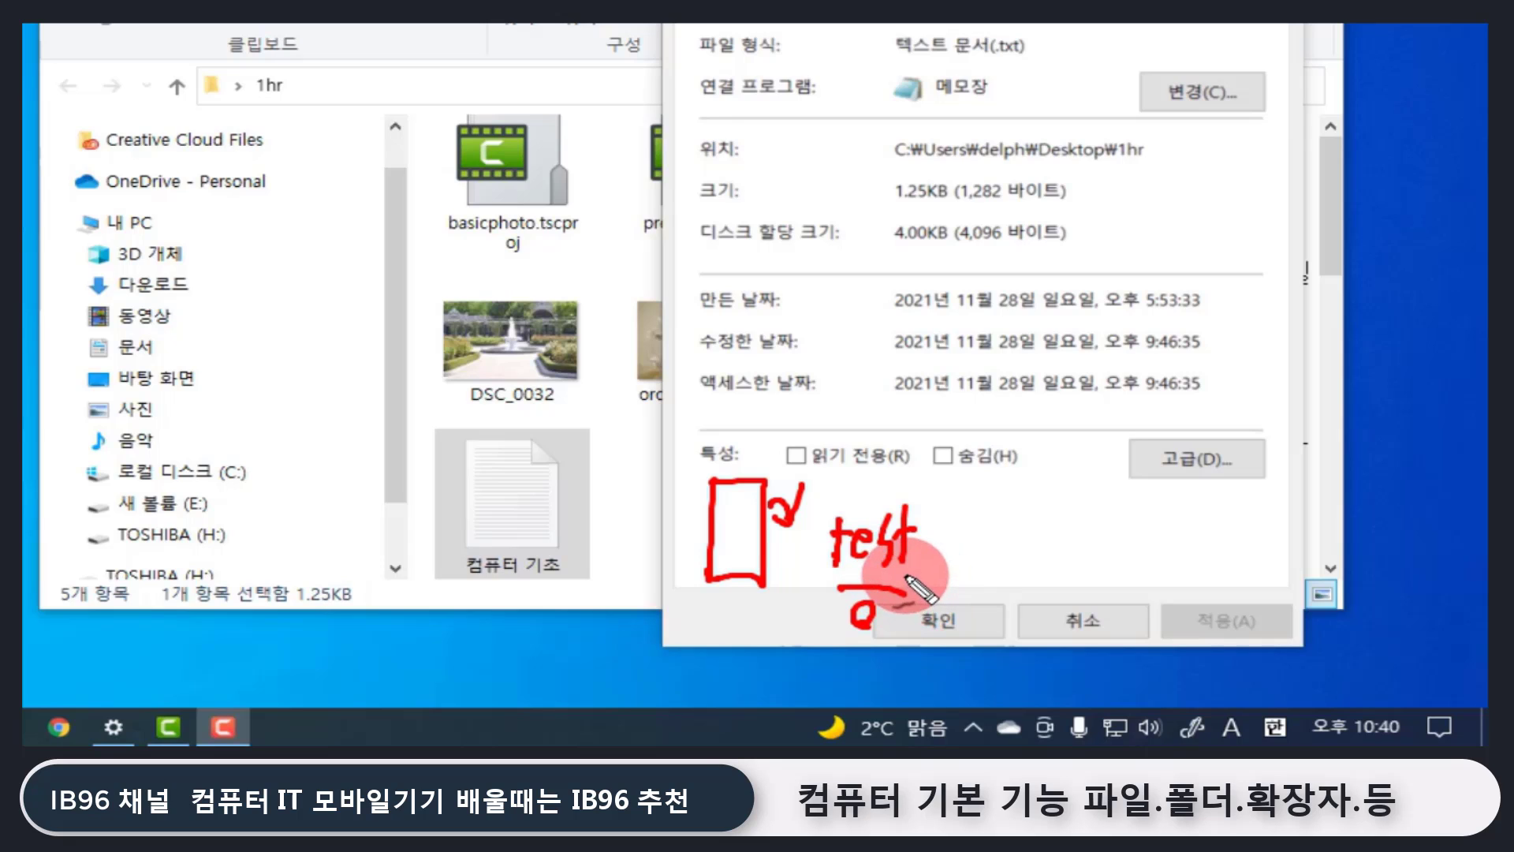
mouse_move(713, 574)
left_mouse_down()
mouse_move(753, 578)
mouse_move(702, 602)
mouse_move(726, 612)
mouse_move(719, 648)
mouse_move(776, 621)
left_mouse_up()
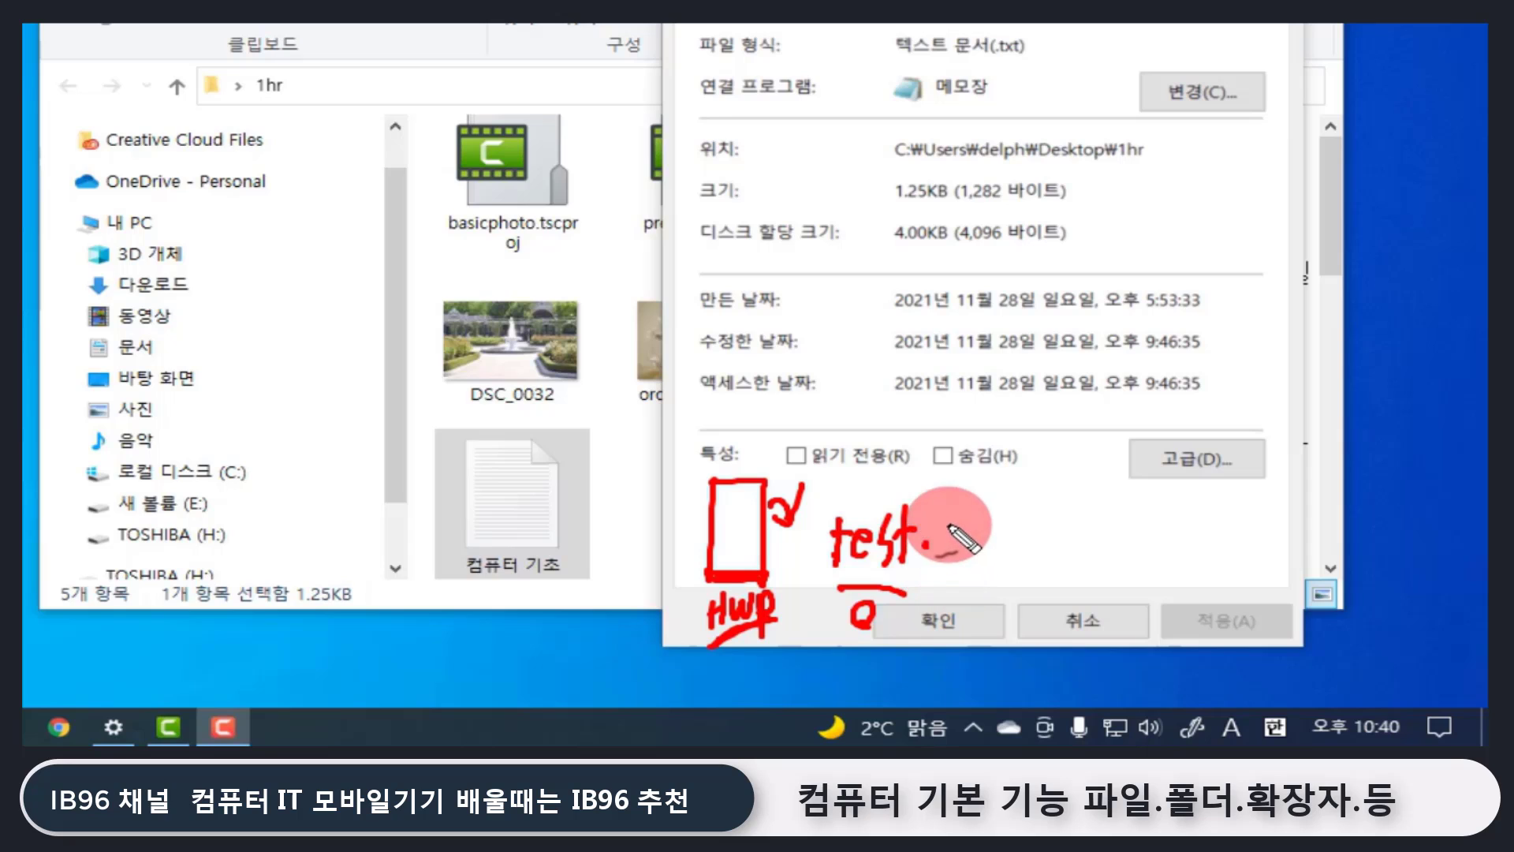
- Handwrite "hwp" after "test.", underline it, box "test", write 확장자 beside it and put an X and a check mark above the extension
mouse_move(935, 508)
left_mouse_down()
mouse_move(984, 544)
mouse_move(996, 522)
left_mouse_up()
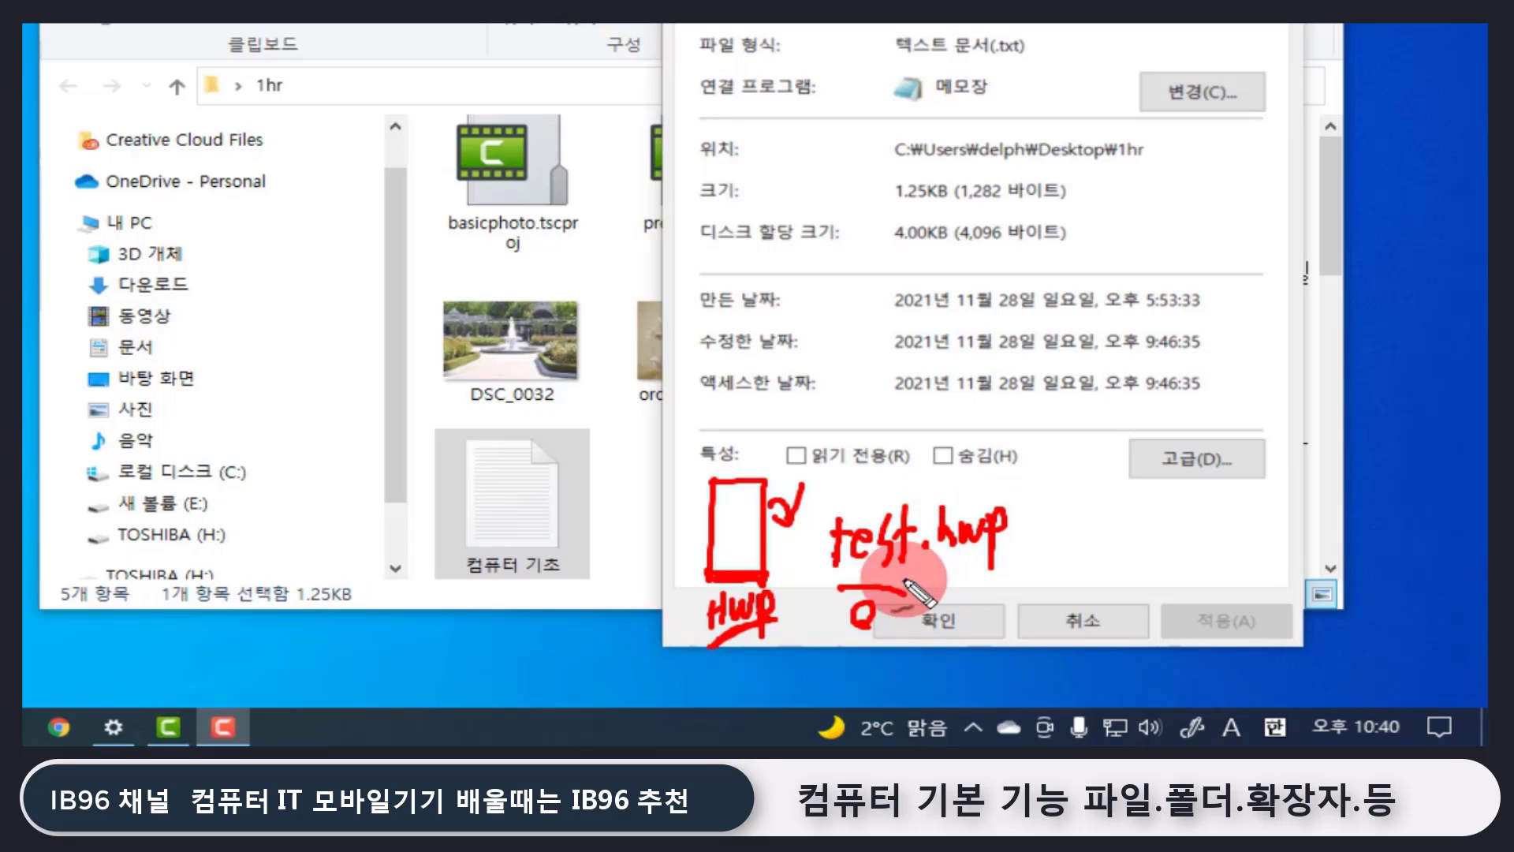
left_click_drag(927, 563, 1013, 554)
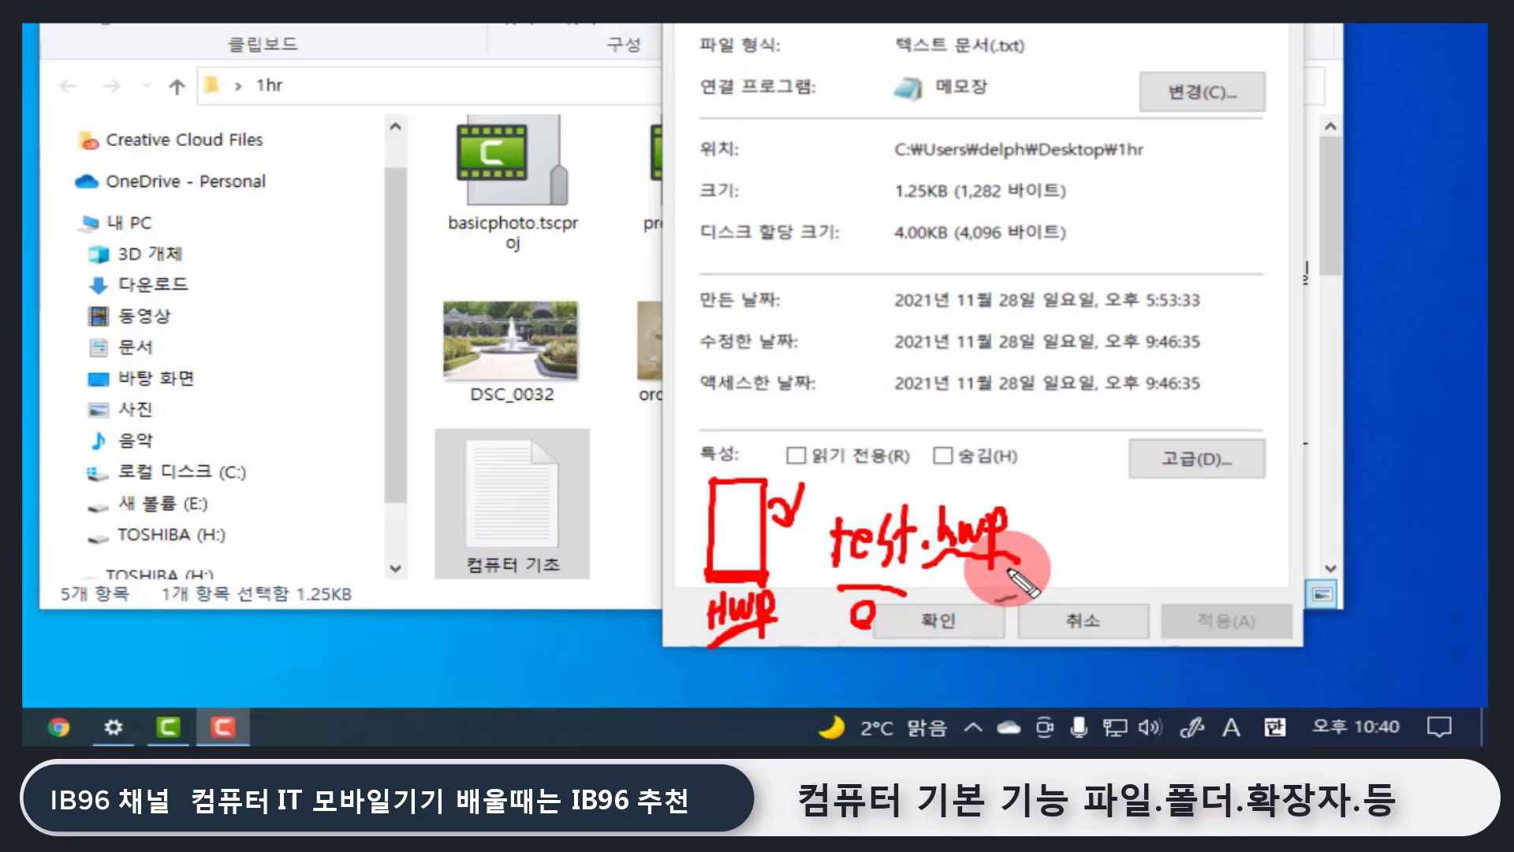
mouse_move(905, 570)
left_mouse_down()
mouse_move(812, 544)
mouse_move(906, 473)
mouse_move(812, 497)
mouse_move(824, 561)
mouse_move(894, 562)
left_mouse_up()
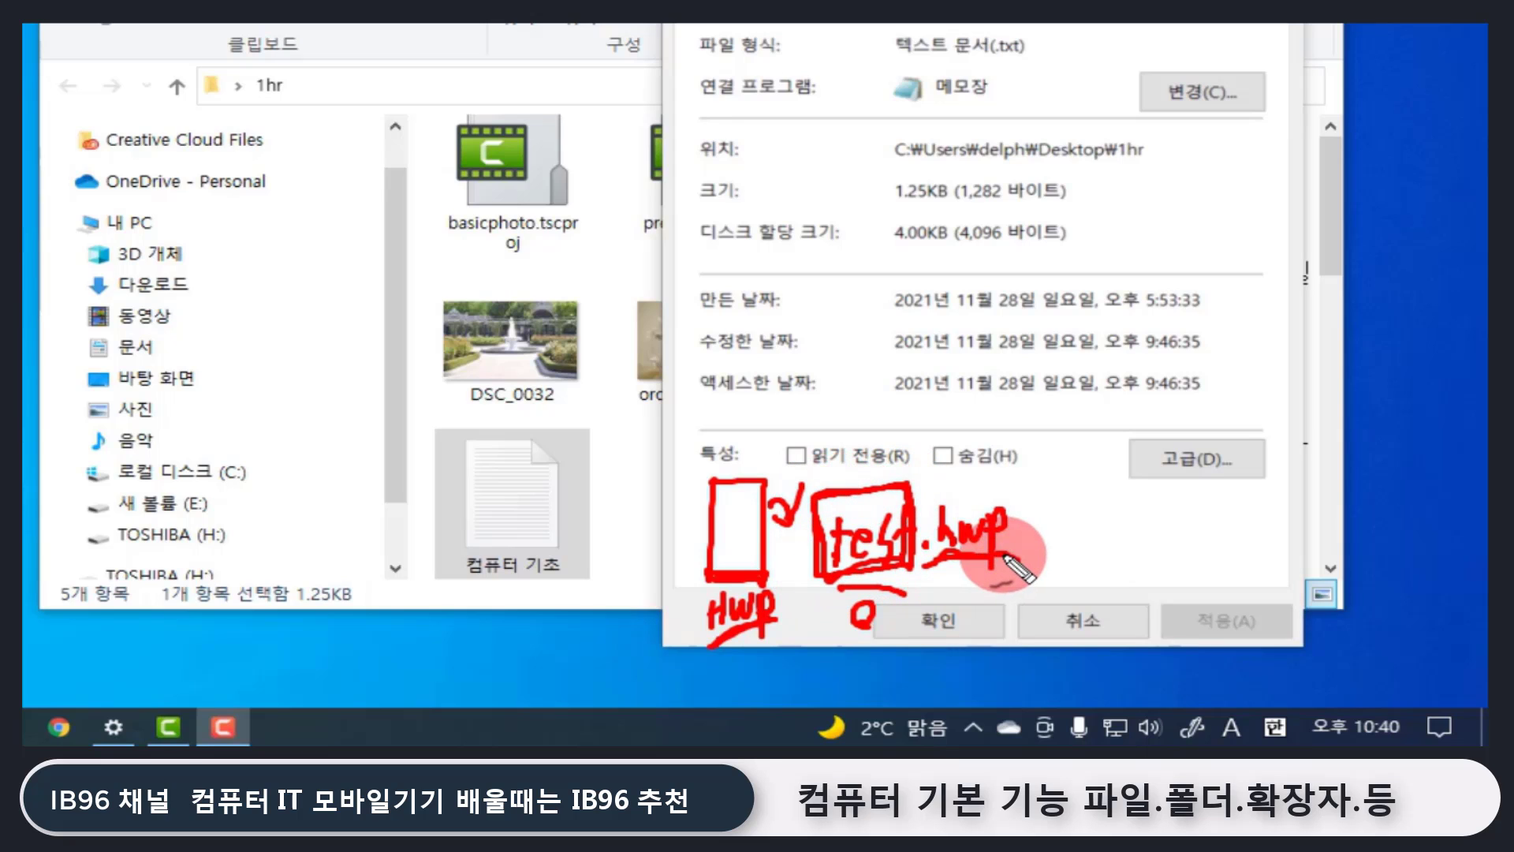
mouse_move(1029, 509)
left_mouse_down()
mouse_move(1084, 514)
mouse_move(1075, 527)
mouse_move(1122, 507)
mouse_move(1152, 531)
mouse_move(1124, 562)
mouse_move(1221, 501)
left_mouse_up()
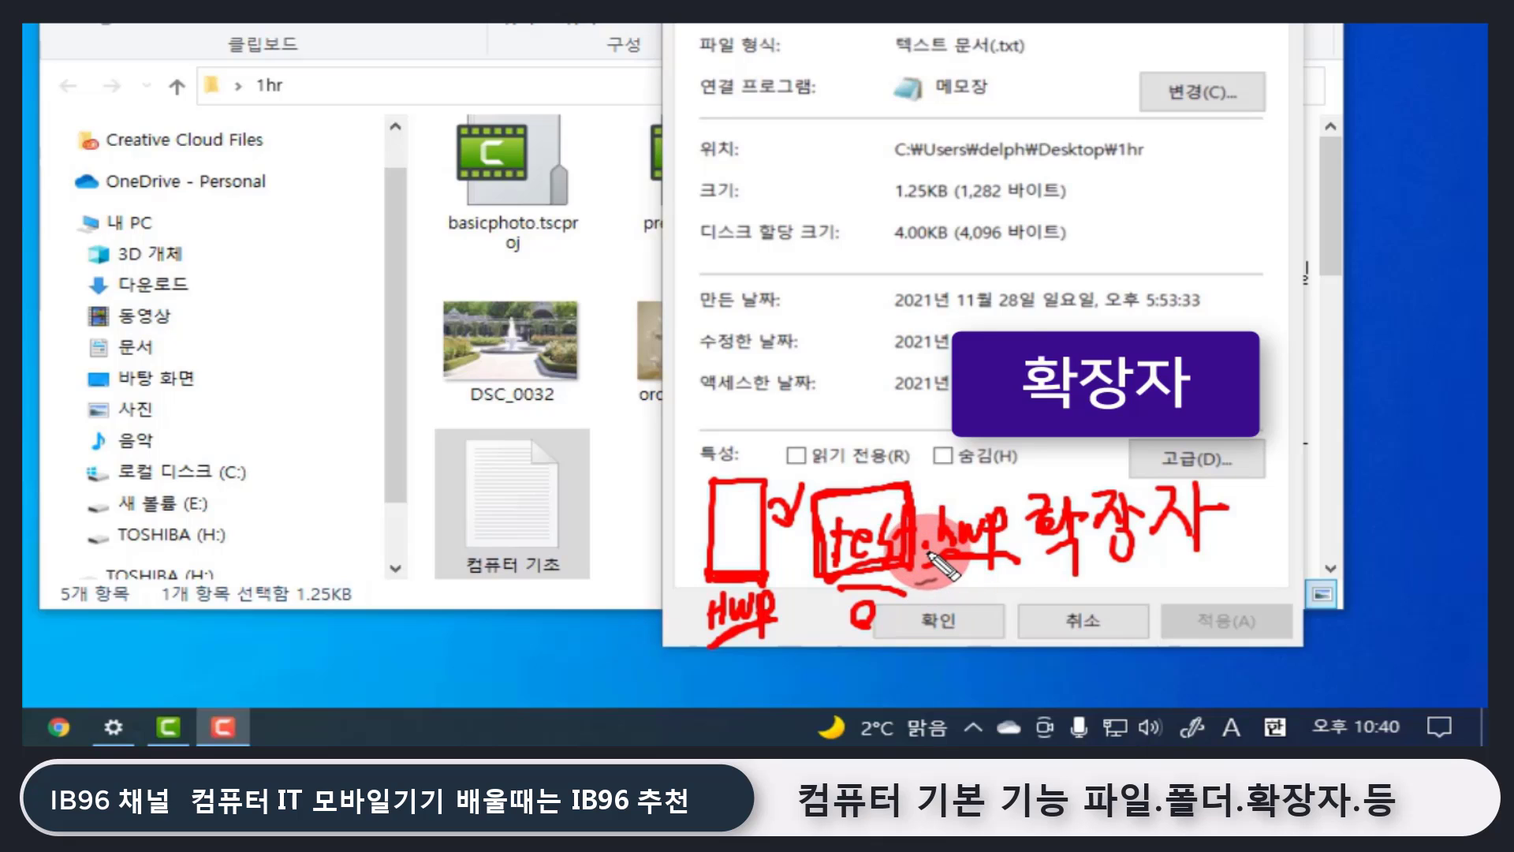
left_click_drag(929, 557, 1019, 555)
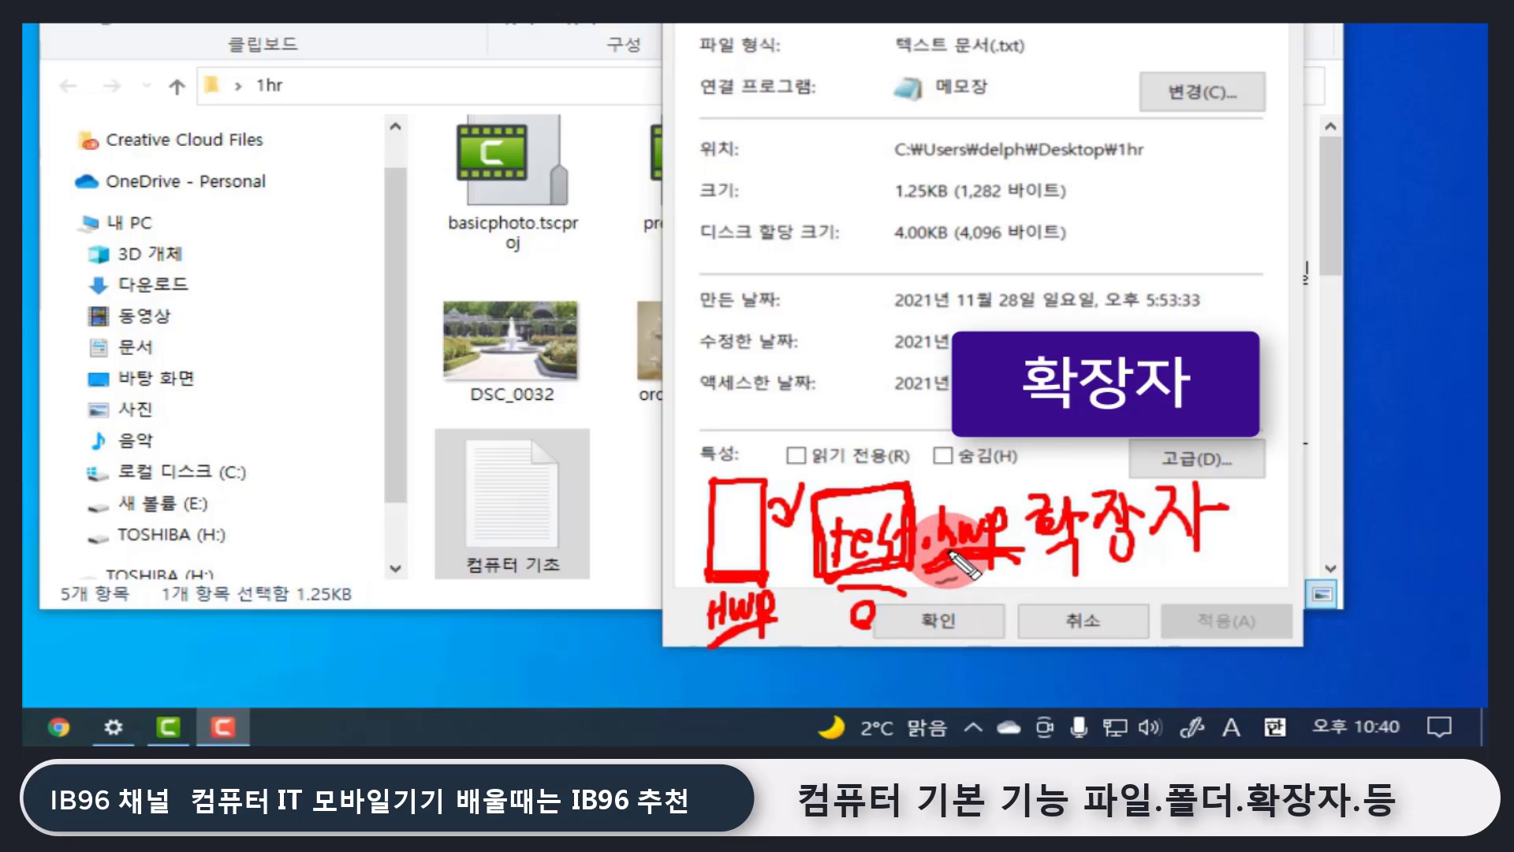
mouse_move(978, 475)
left_mouse_down()
mouse_move(1013, 444)
mouse_move(975, 495)
mouse_move(946, 494)
left_mouse_up()
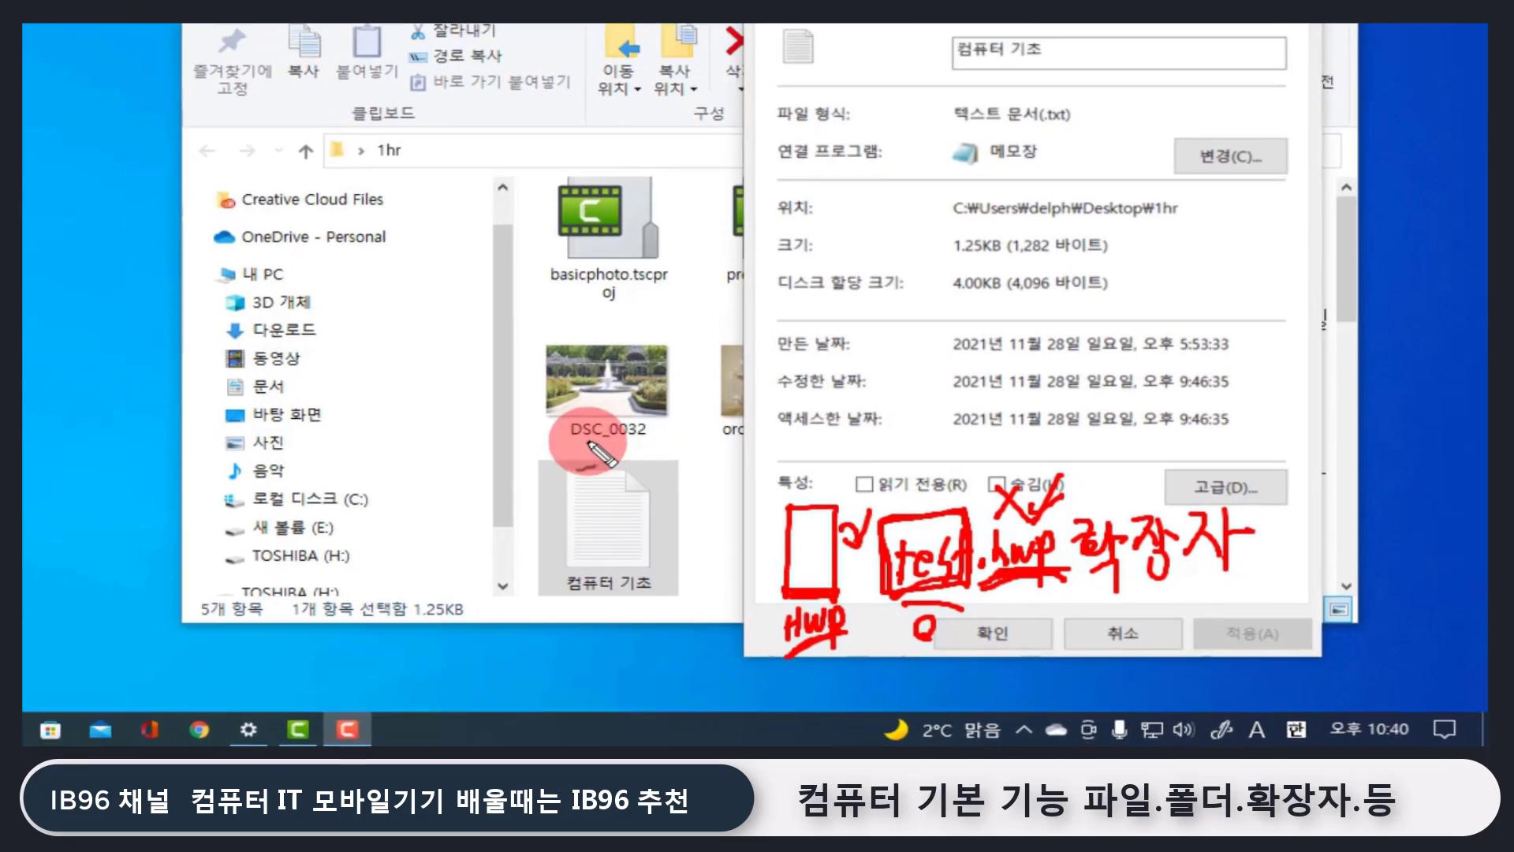
- Underline the file names DSC_0032 and 컴퓨터 기초 in red and mark the spot after each name where the extension is hidden
left_click_drag(545, 449, 646, 449)
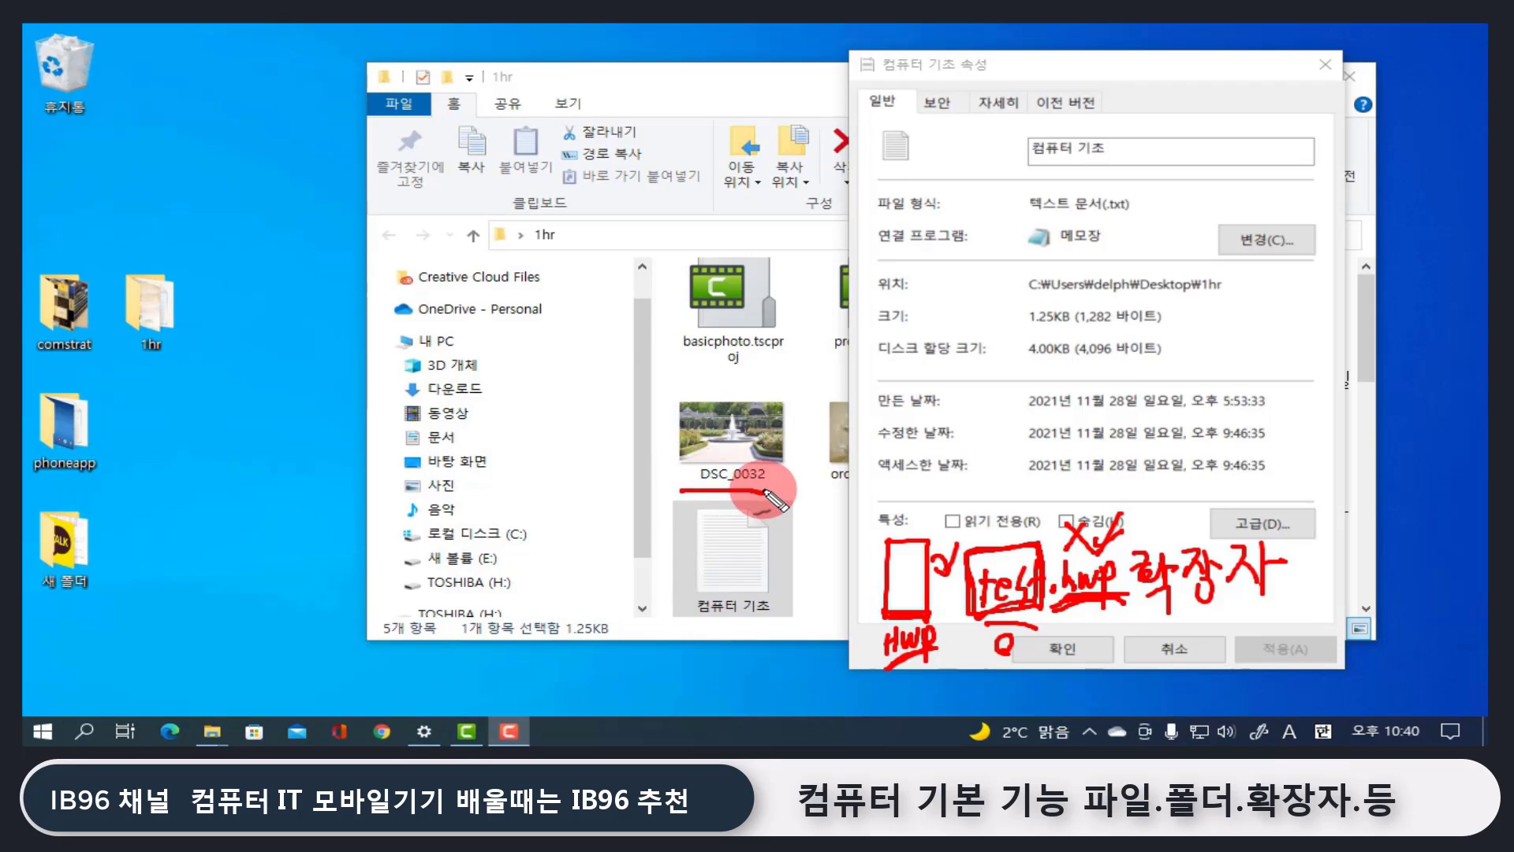
mouse_move(777, 489)
left_mouse_down()
mouse_move(785, 456)
mouse_move(806, 479)
mouse_move(777, 502)
left_mouse_up()
mouse_move(774, 501)
left_mouse_down()
mouse_move(777, 457)
mouse_move(783, 482)
left_mouse_up()
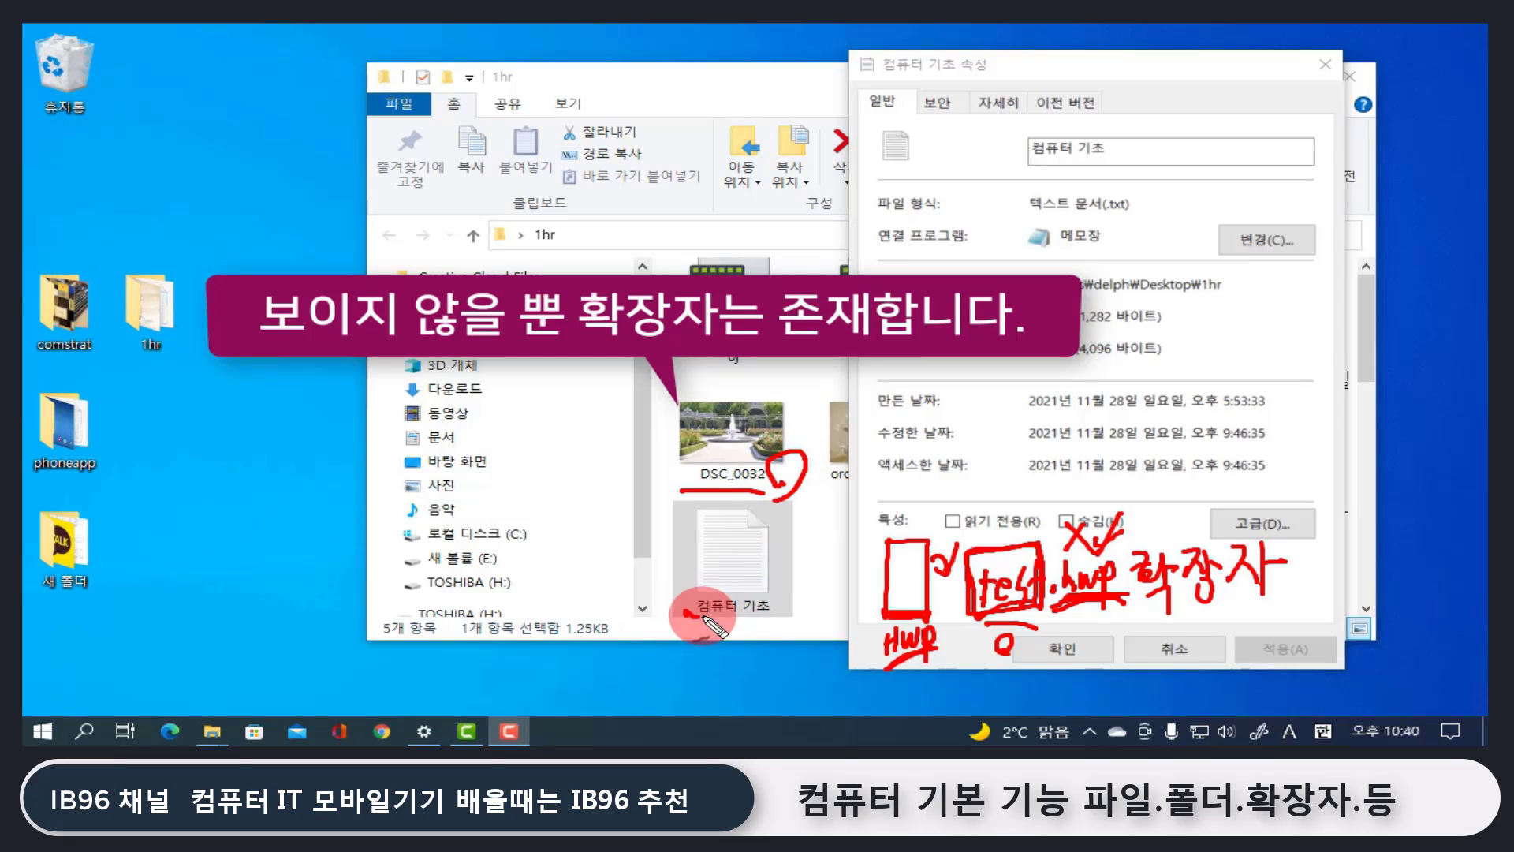
mouse_move(693, 609)
left_mouse_down()
mouse_move(797, 616)
mouse_move(788, 625)
left_mouse_up()
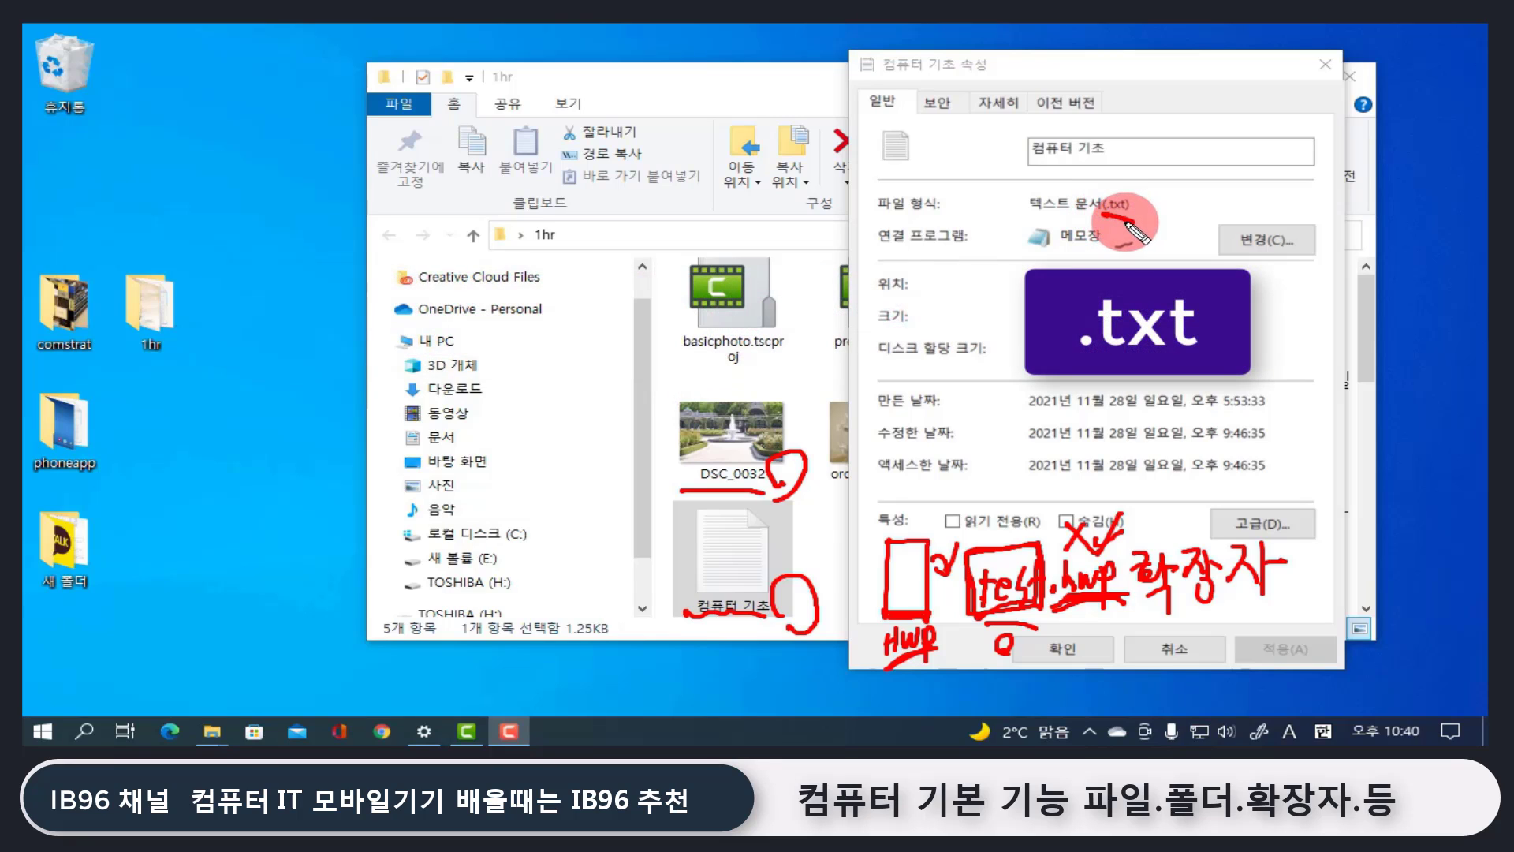
- Box the (.txt) in the file type line and handwrite ".txt" beside it with an arrow, emphasizing the dot
mouse_move(1135, 220)
left_mouse_down()
mouse_move(1101, 222)
mouse_move(1139, 197)
mouse_move(1133, 225)
mouse_move(1175, 179)
mouse_move(1168, 189)
mouse_move(1197, 211)
mouse_move(1215, 188)
left_mouse_up()
mouse_move(1219, 210)
left_mouse_down()
mouse_move(1248, 214)
mouse_move(1260, 181)
left_mouse_up()
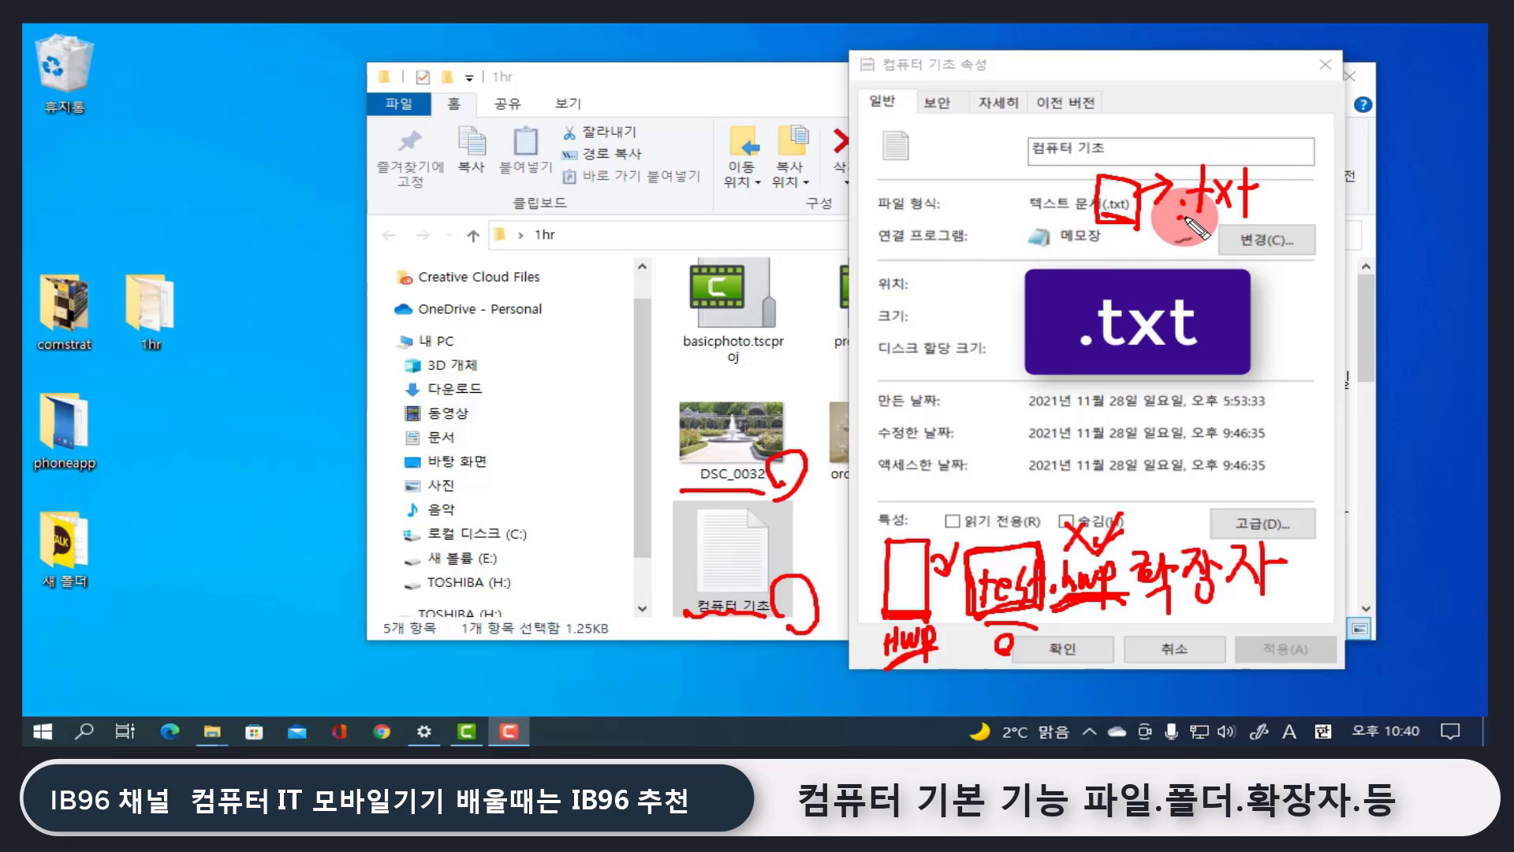
mouse_move(1179, 215)
left_mouse_down()
mouse_move(1250, 211)
mouse_move(1199, 241)
left_mouse_up()
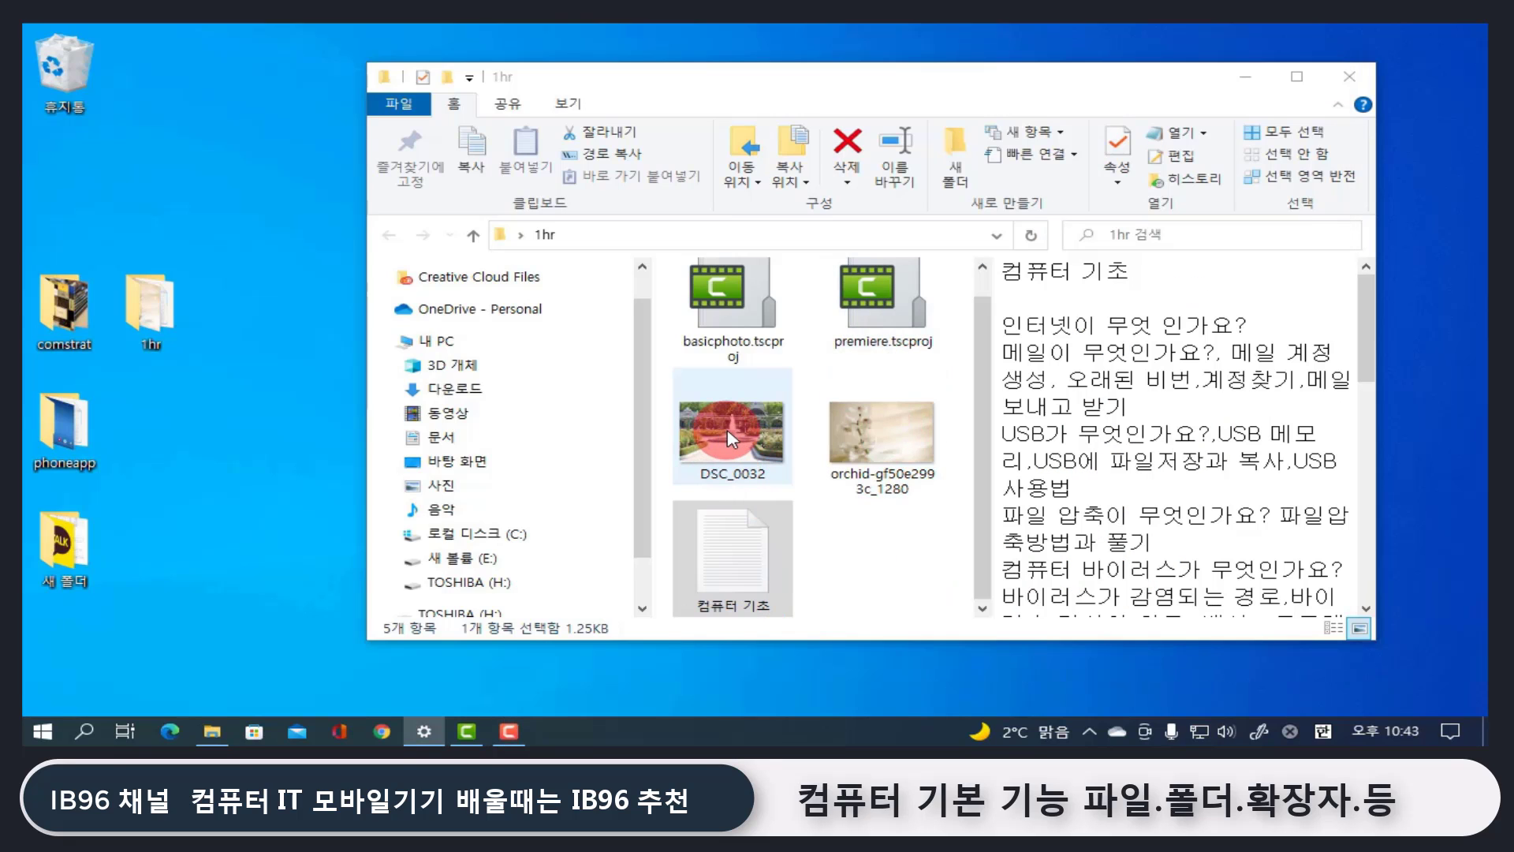
- Show the properties of the DSC_0032 picture and highlight the .jpg extension in its file type
right_click(732, 439)
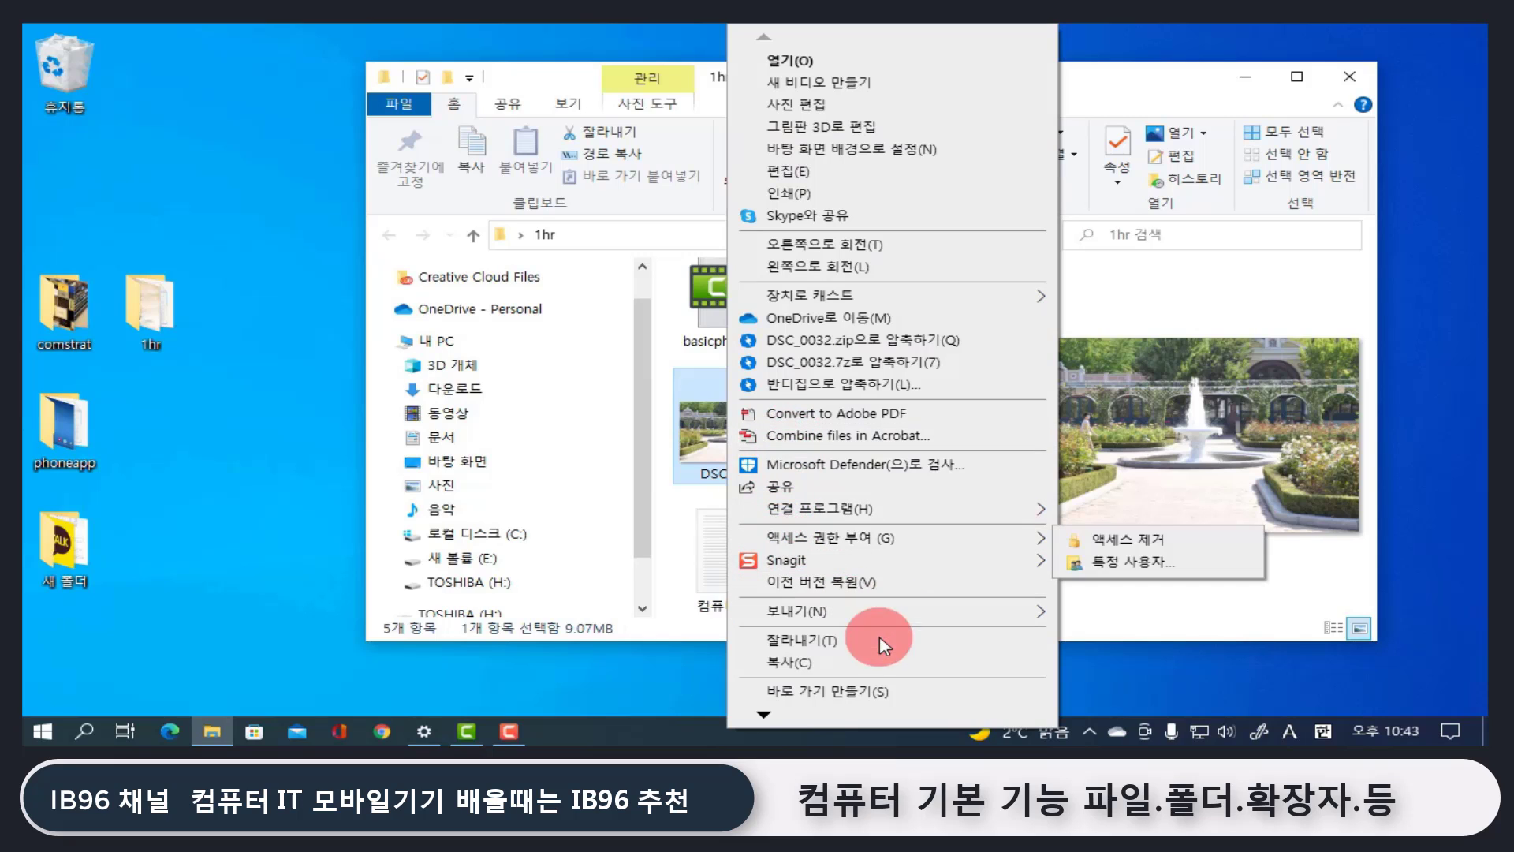
left_click(793, 693)
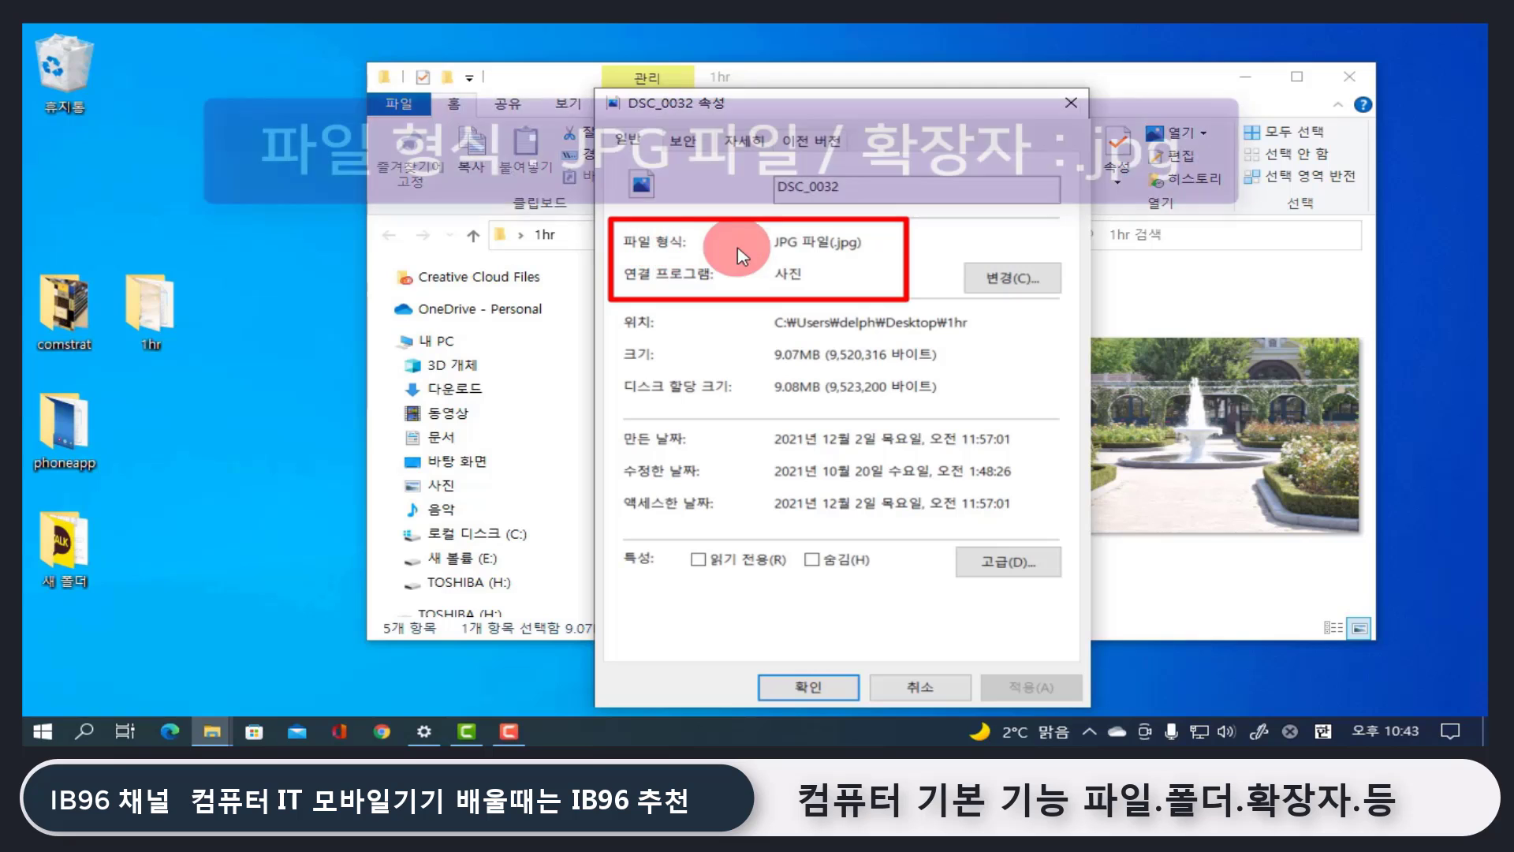
left_click_drag(776, 245, 882, 243)
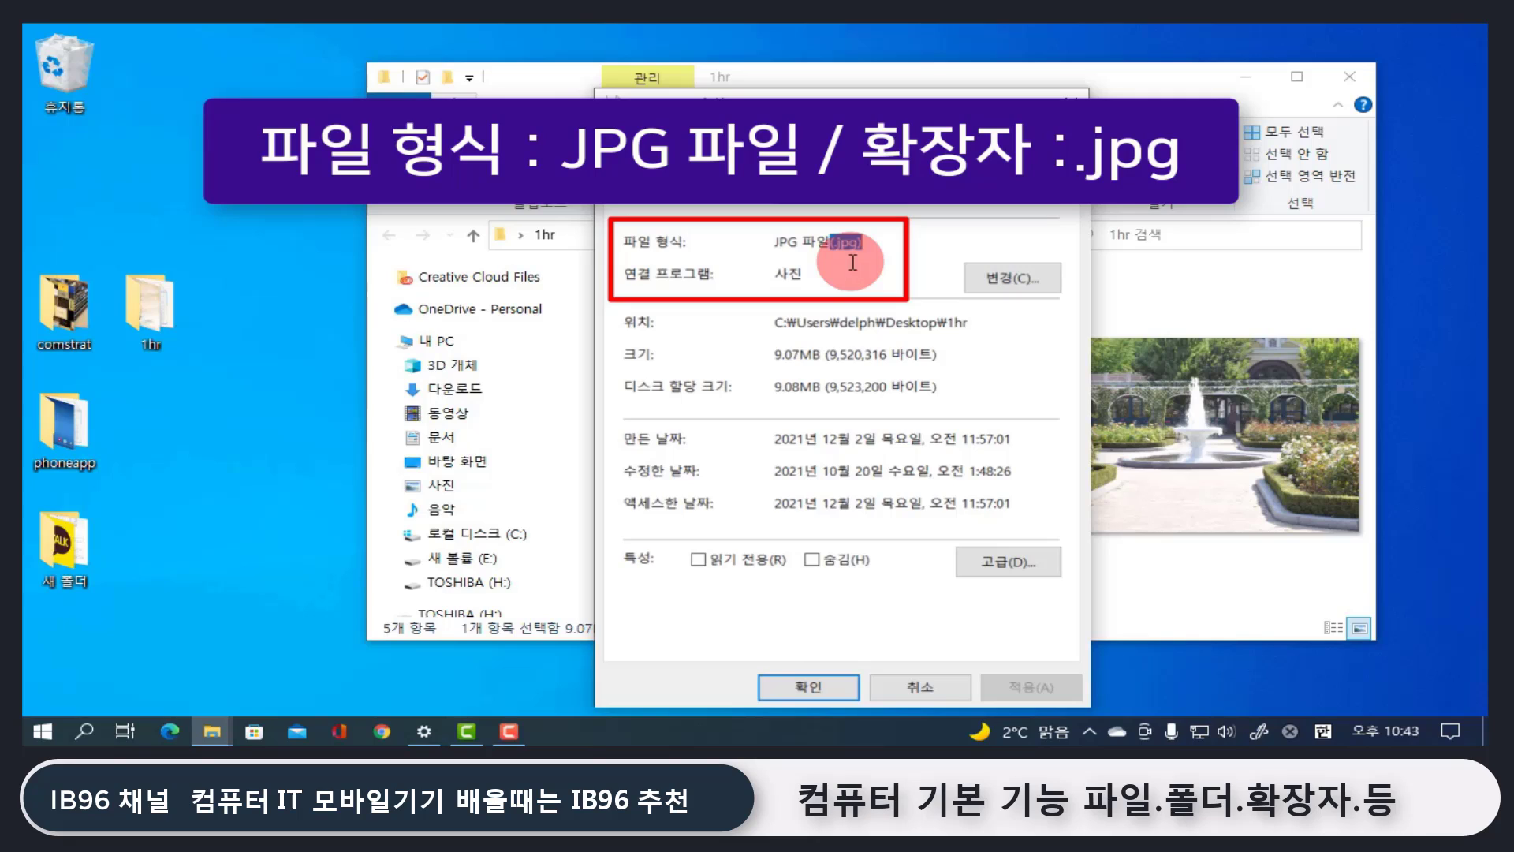
left_click(865, 246)
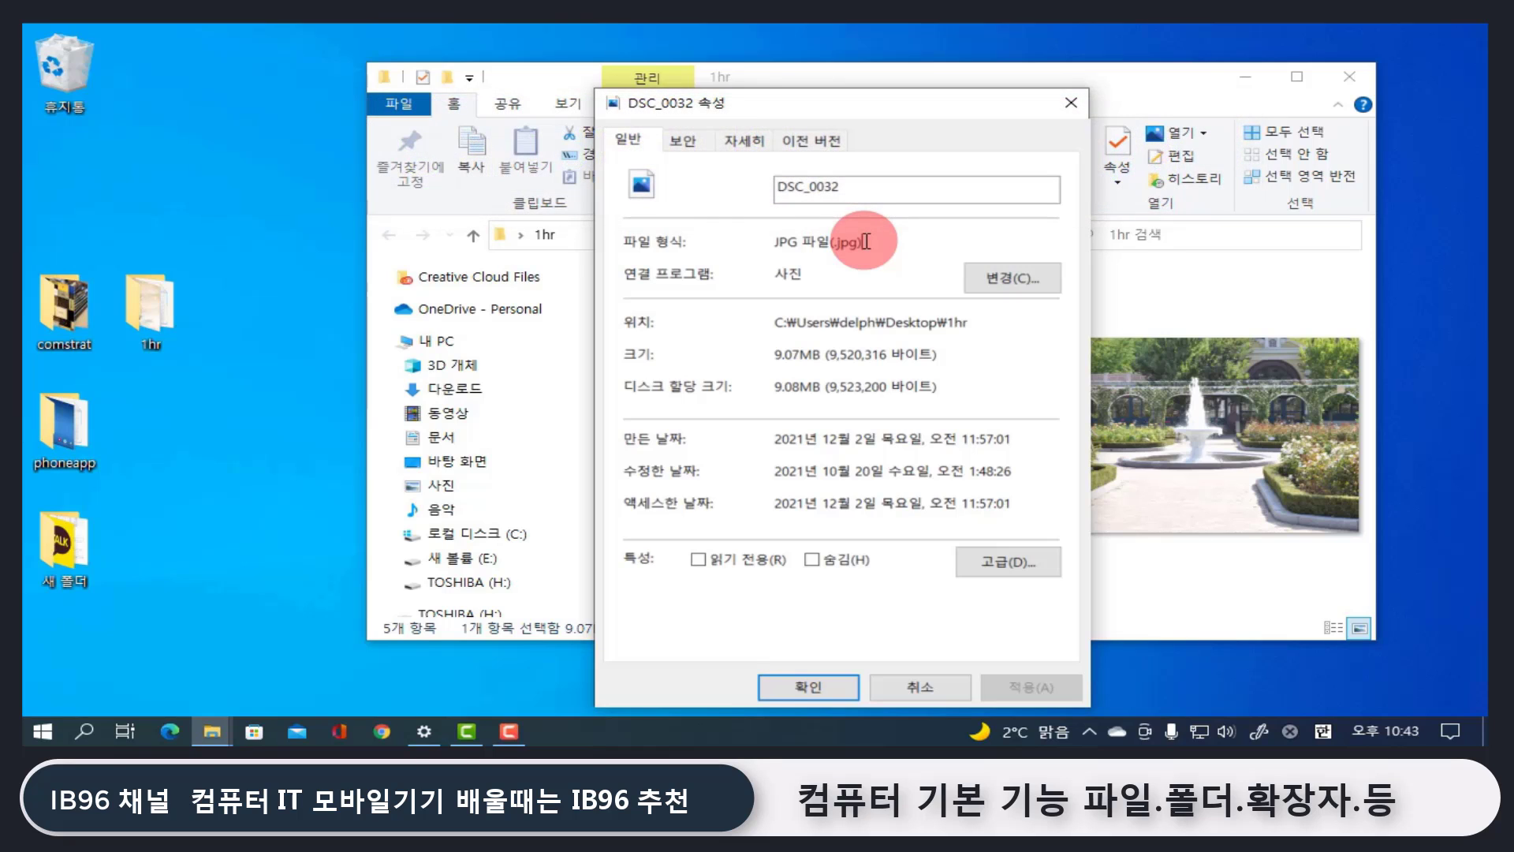
left_click_drag(865, 241, 828, 241)
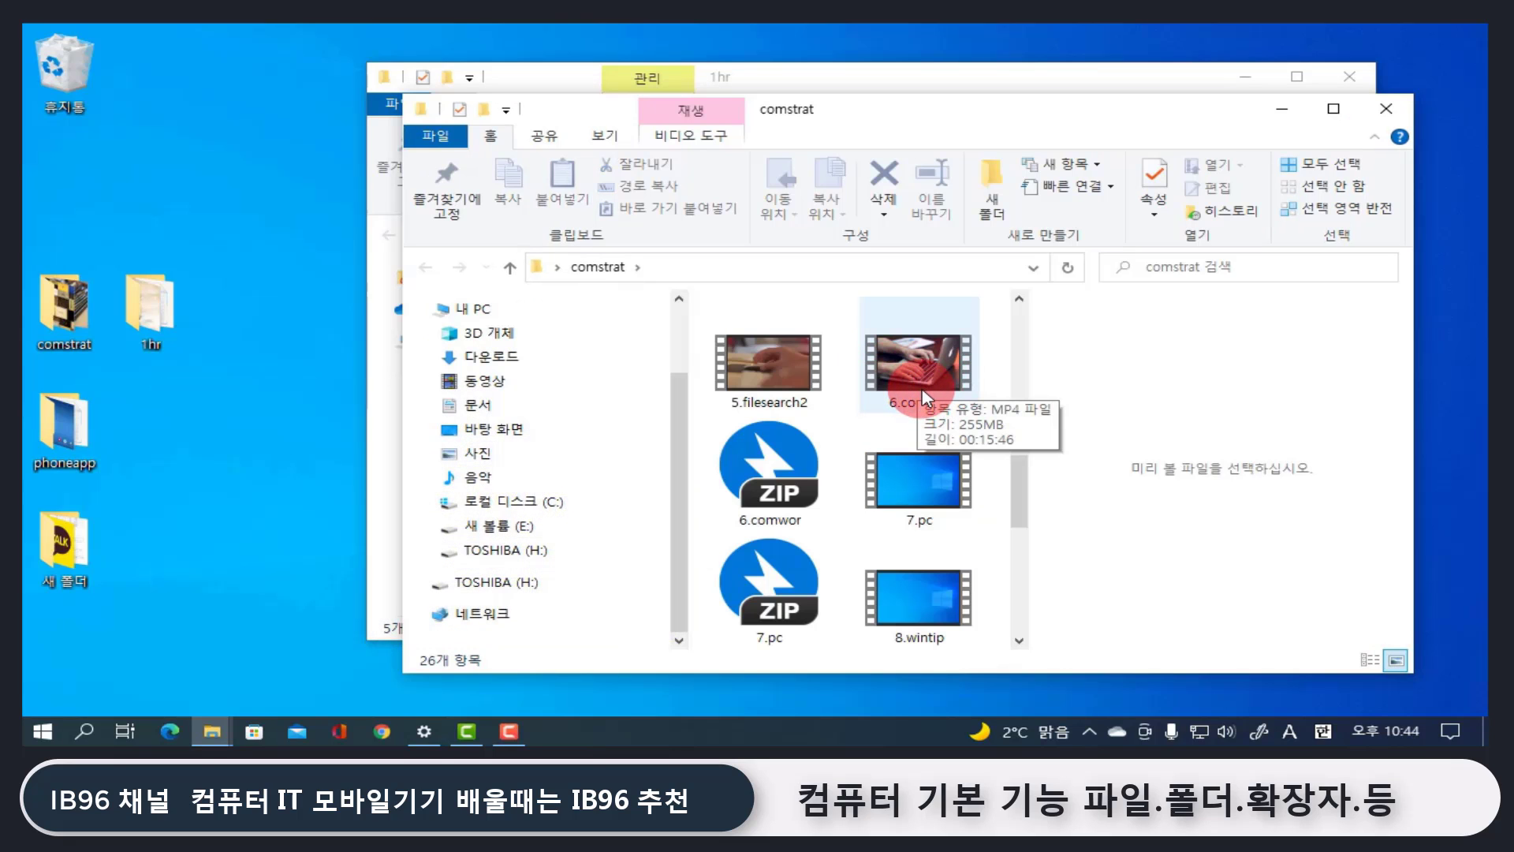
- Show the properties of the 6.comwor video in the comstrat folder, highlight its .mp4 extension and close the properties
left_click(923, 380)
right_click(922, 380)
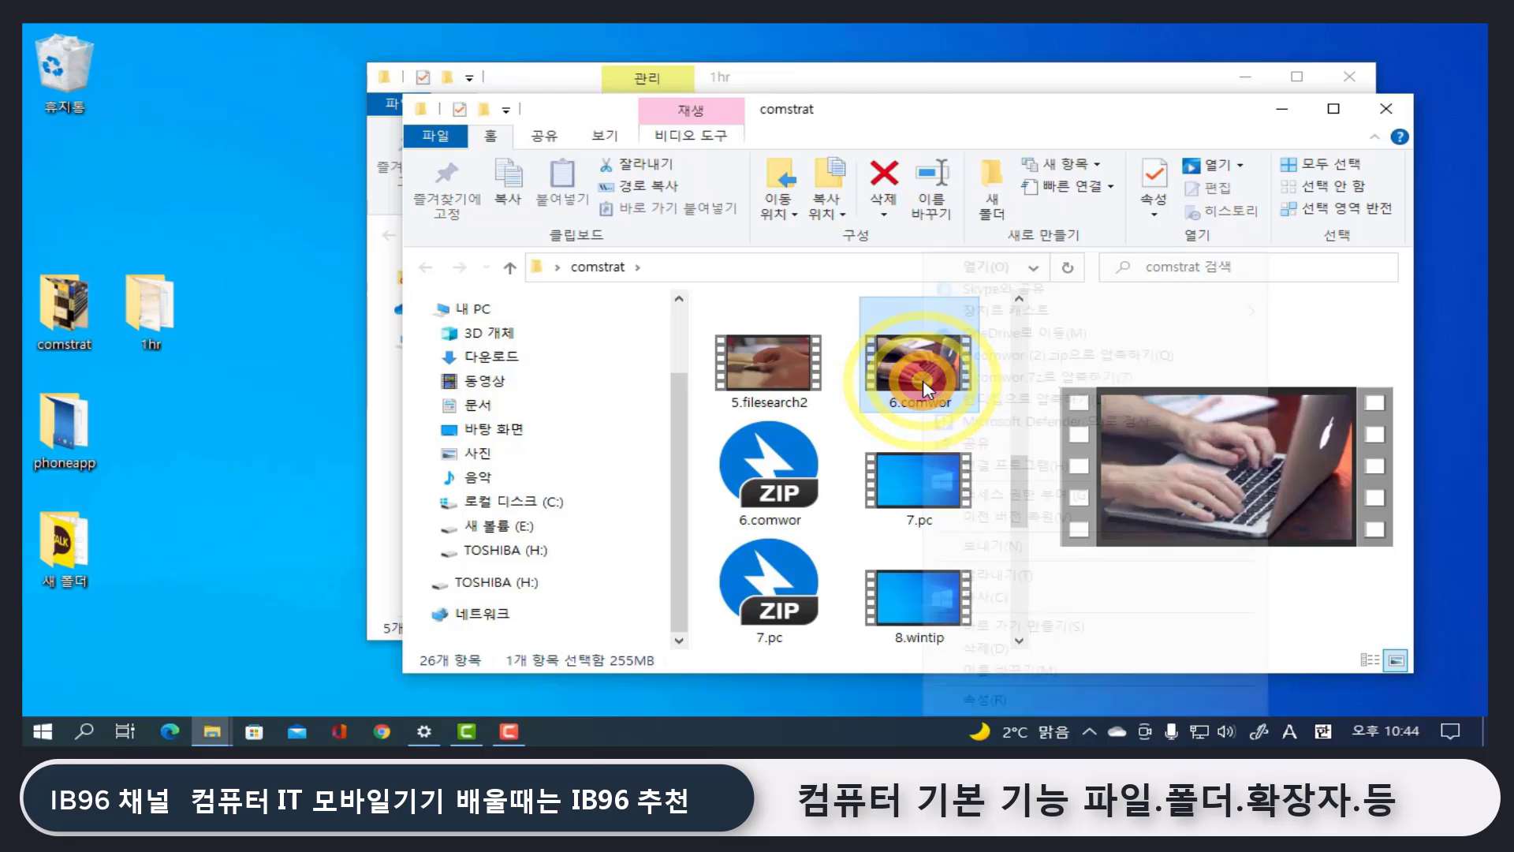
left_click(982, 699)
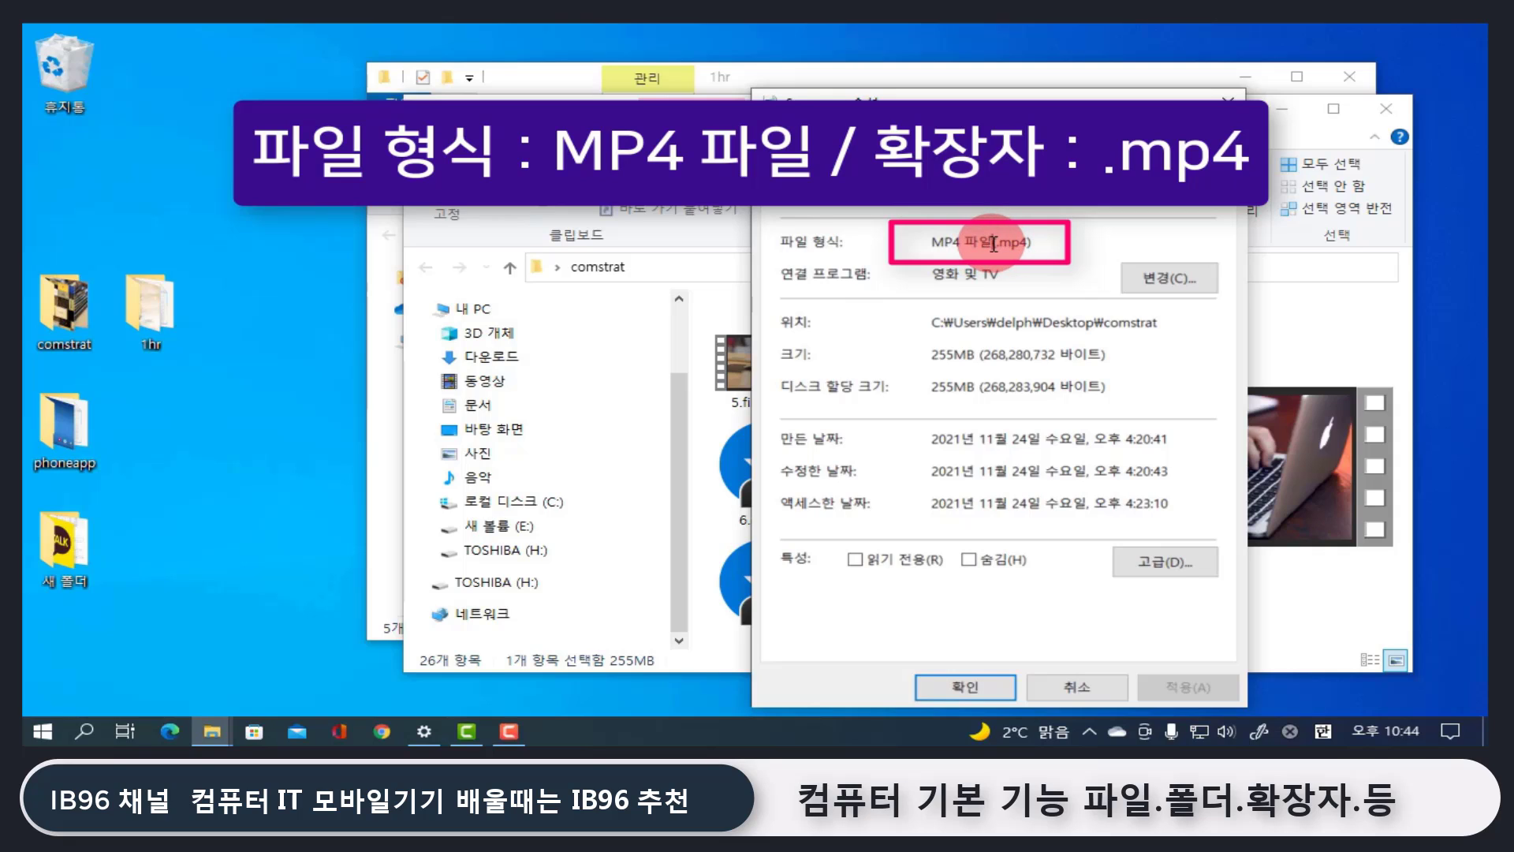
left_click_drag(993, 245, 1029, 270)
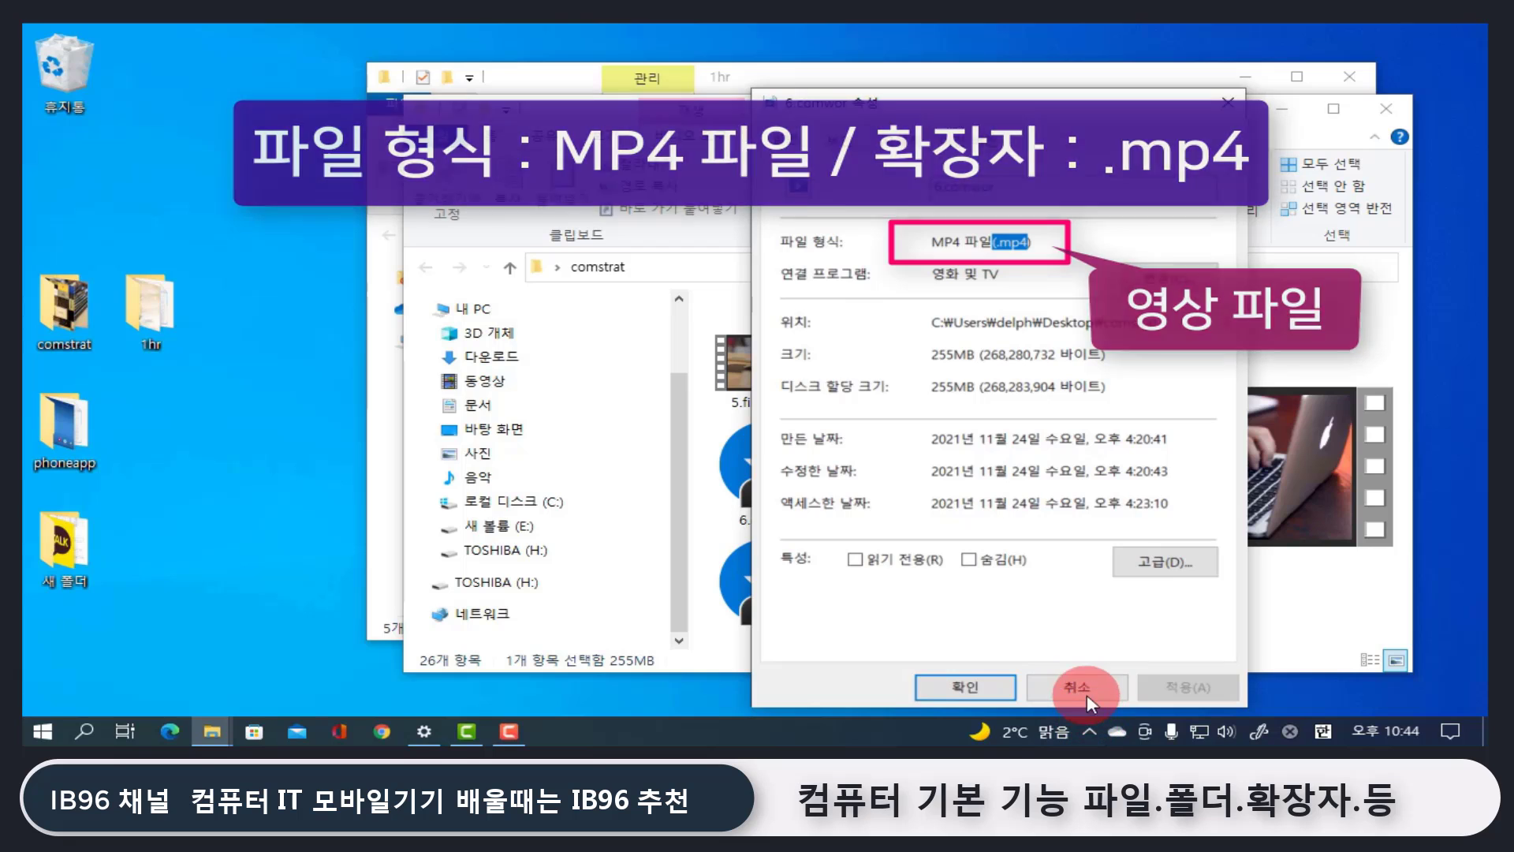
left_click(1087, 689)
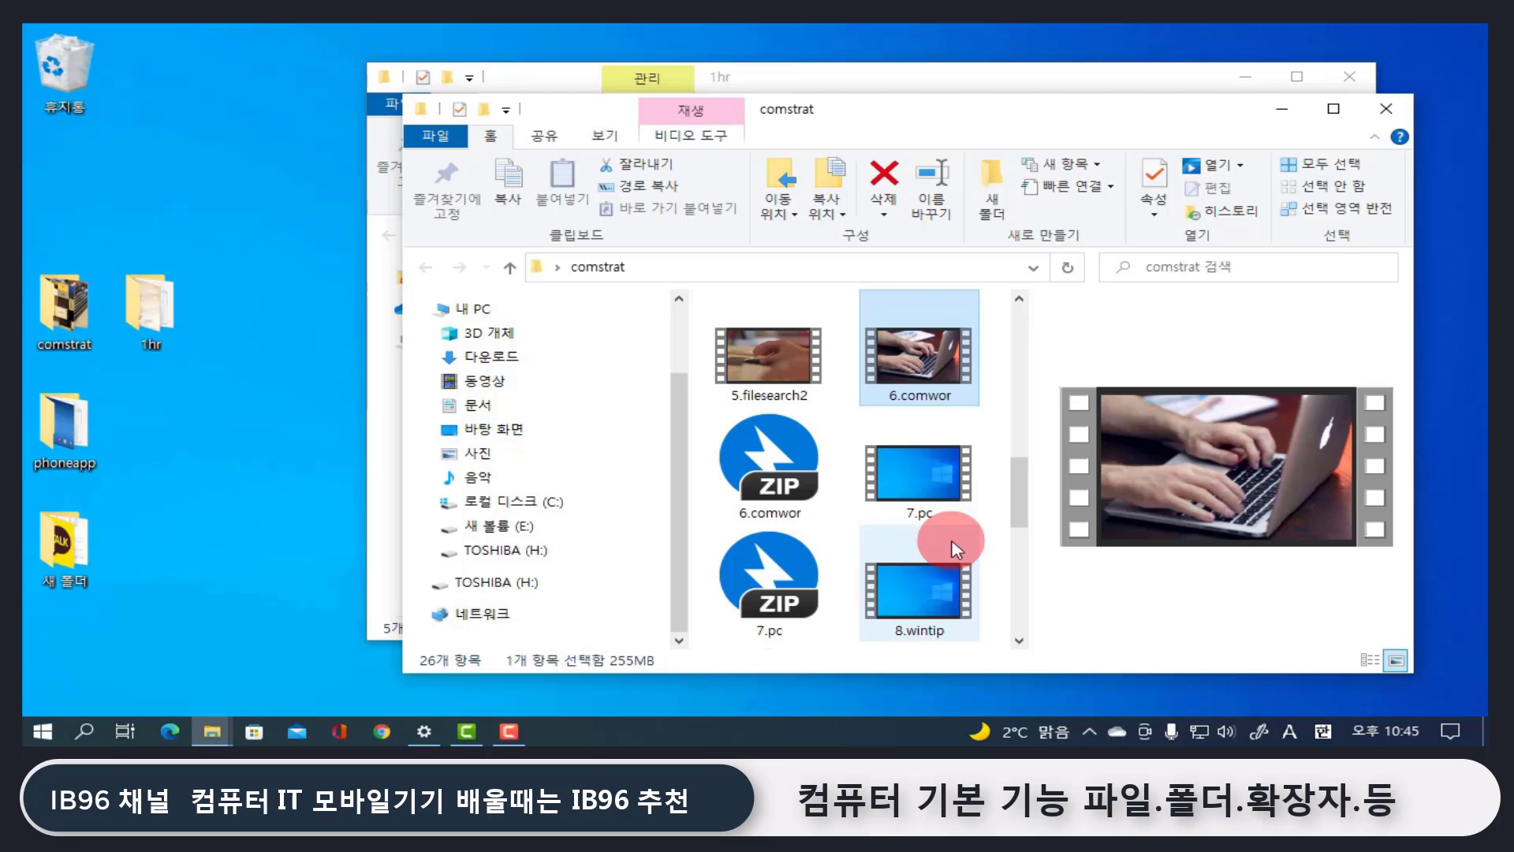
- Show the properties of the 6.comwor video once more to check its file type and dismiss them
right_click(929, 350)
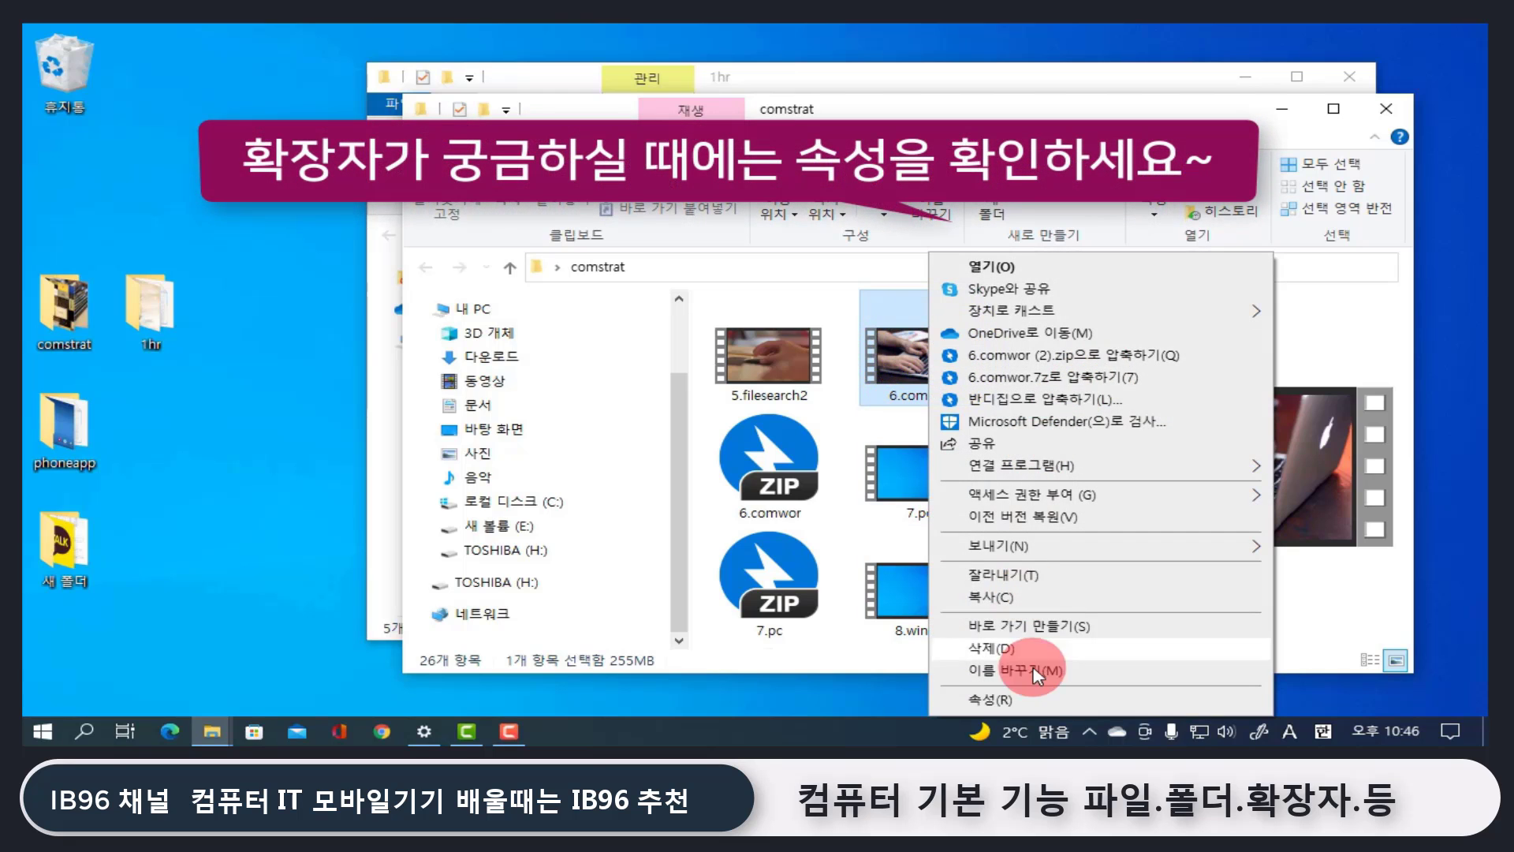
left_click(990, 698)
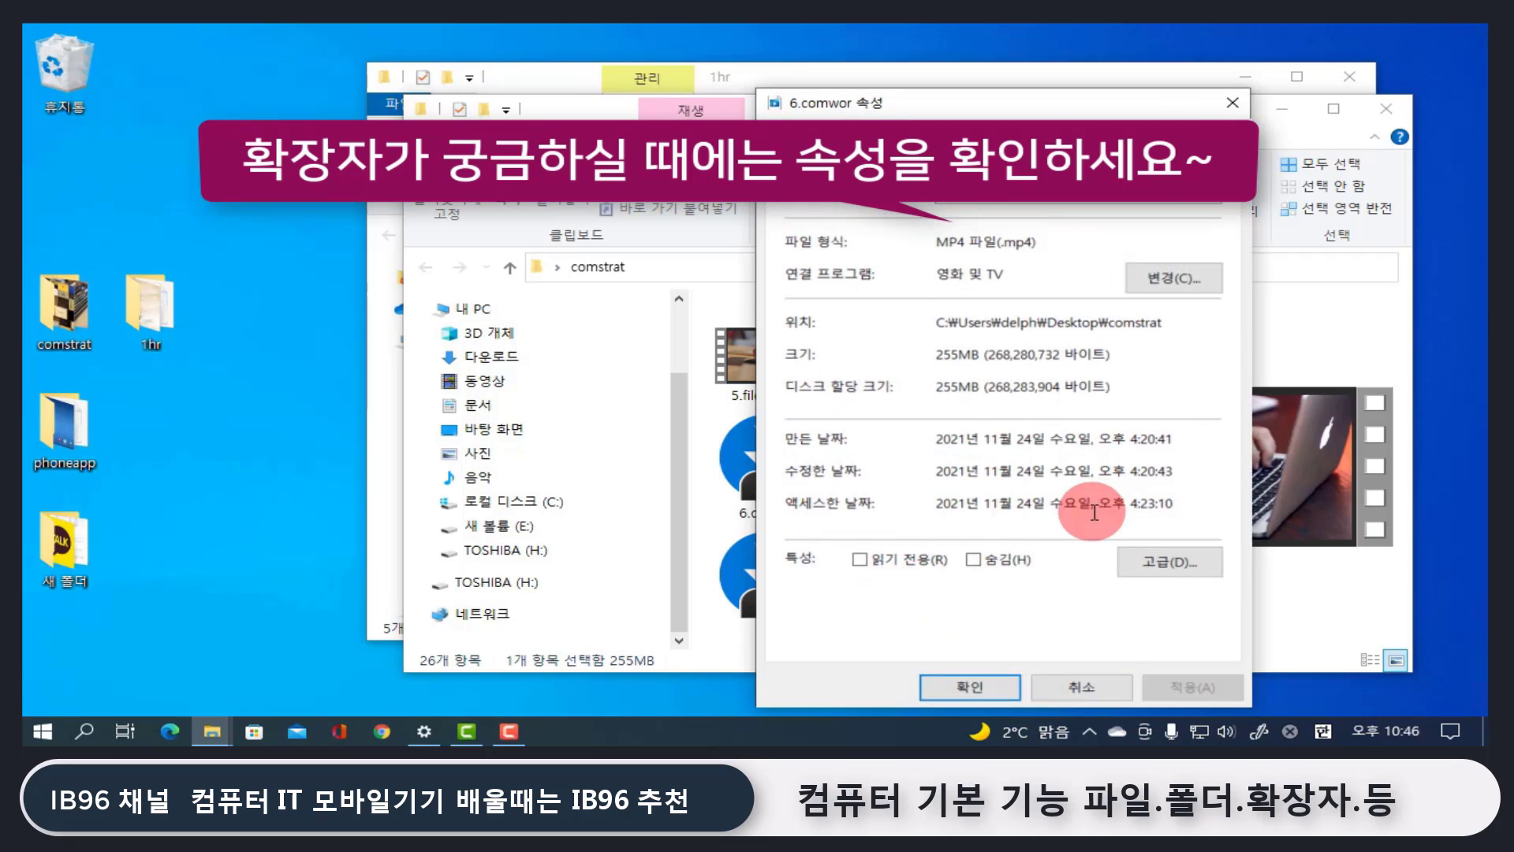
left_click(1081, 687)
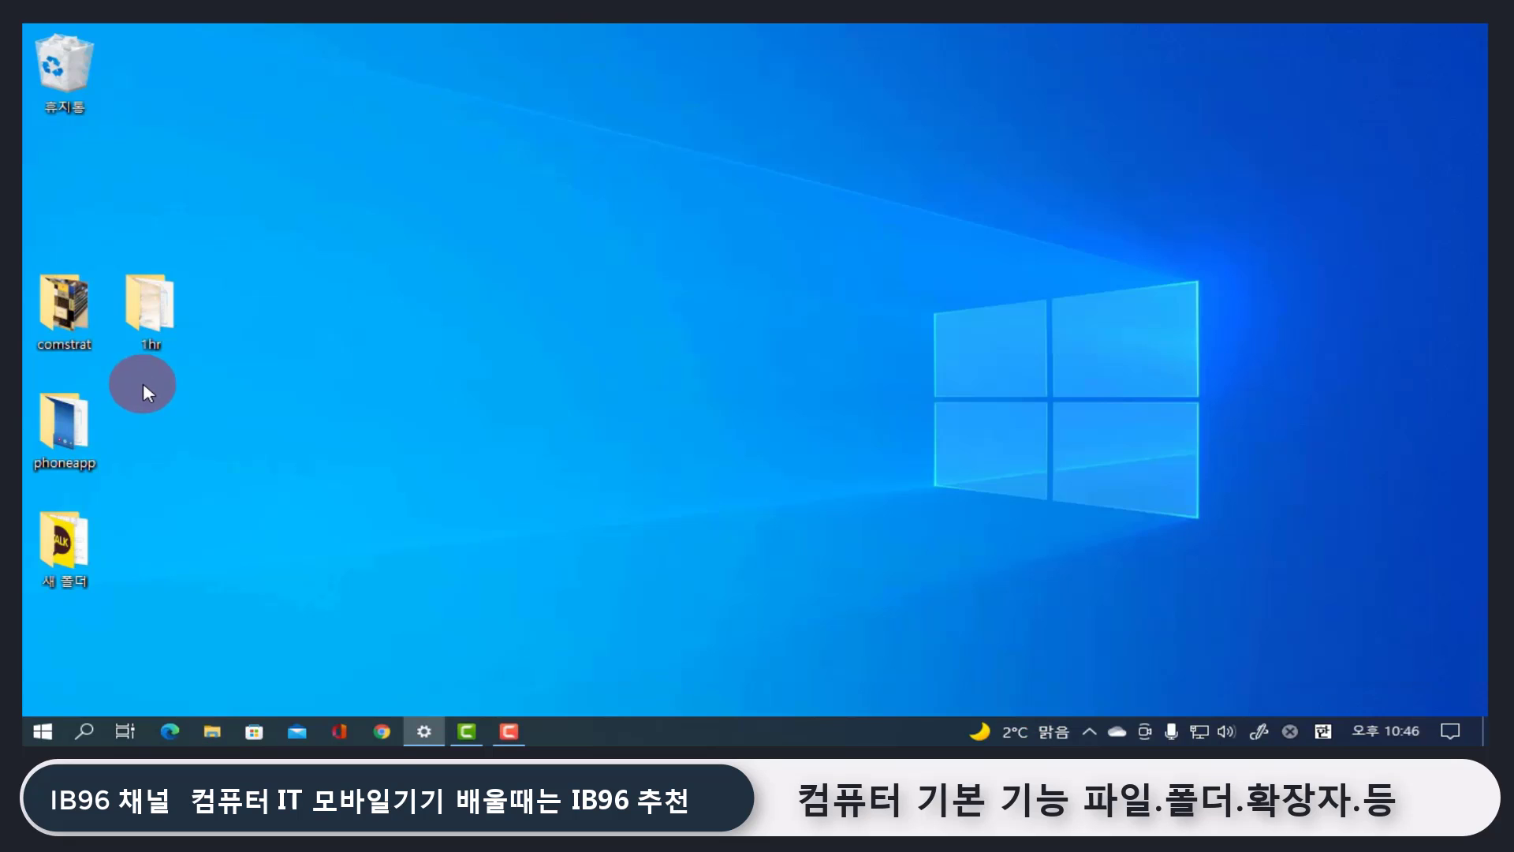
- Open the 1hr folder on the desktop, preview the DSC_0032 picture and the premiere.tscproj item, and close the folder
left_click(150, 351)
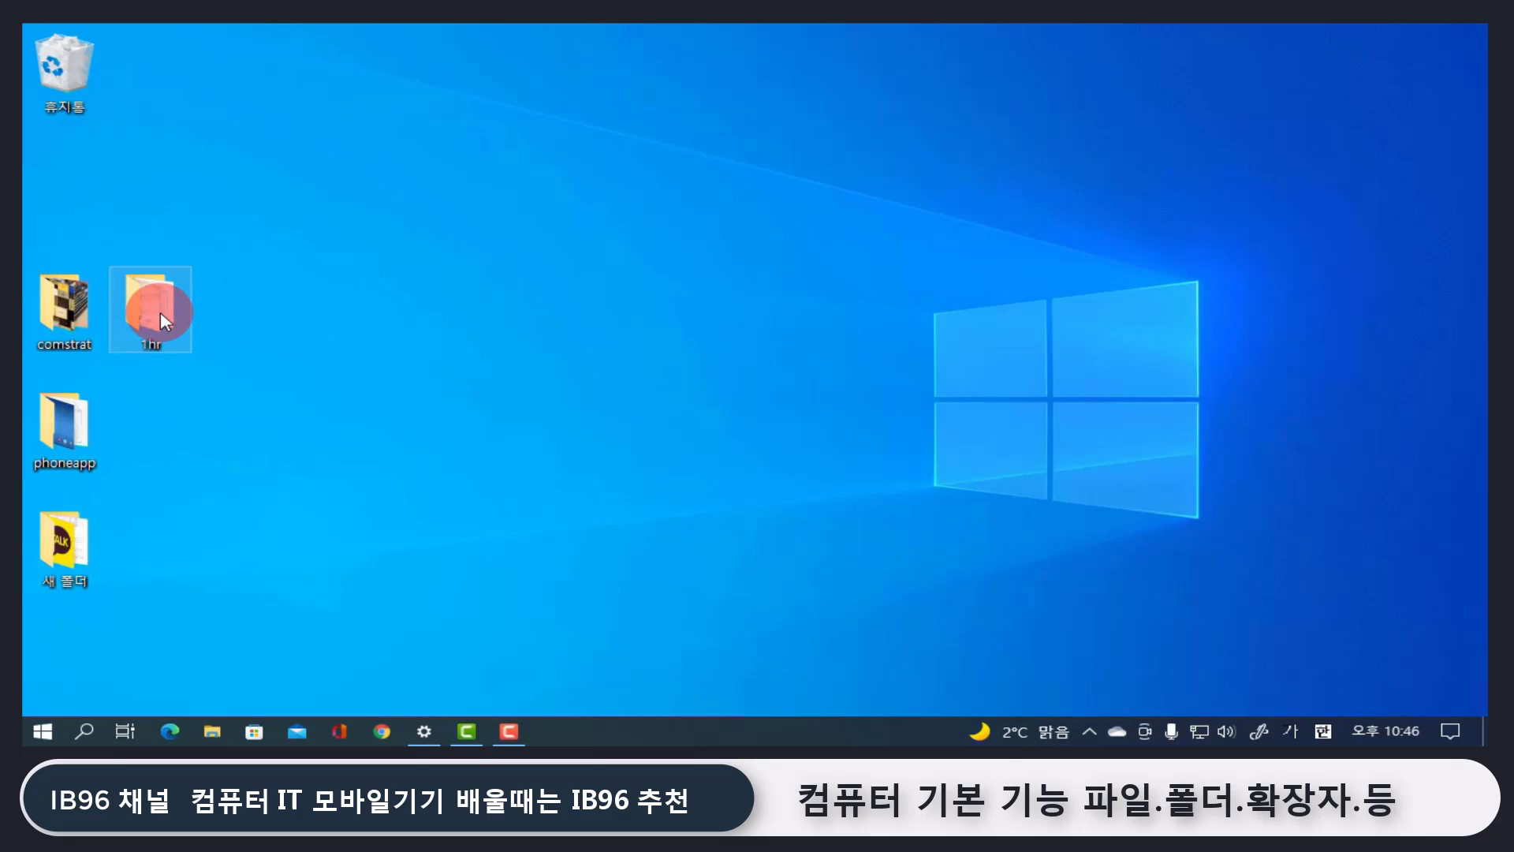
mouse_move(159, 311)
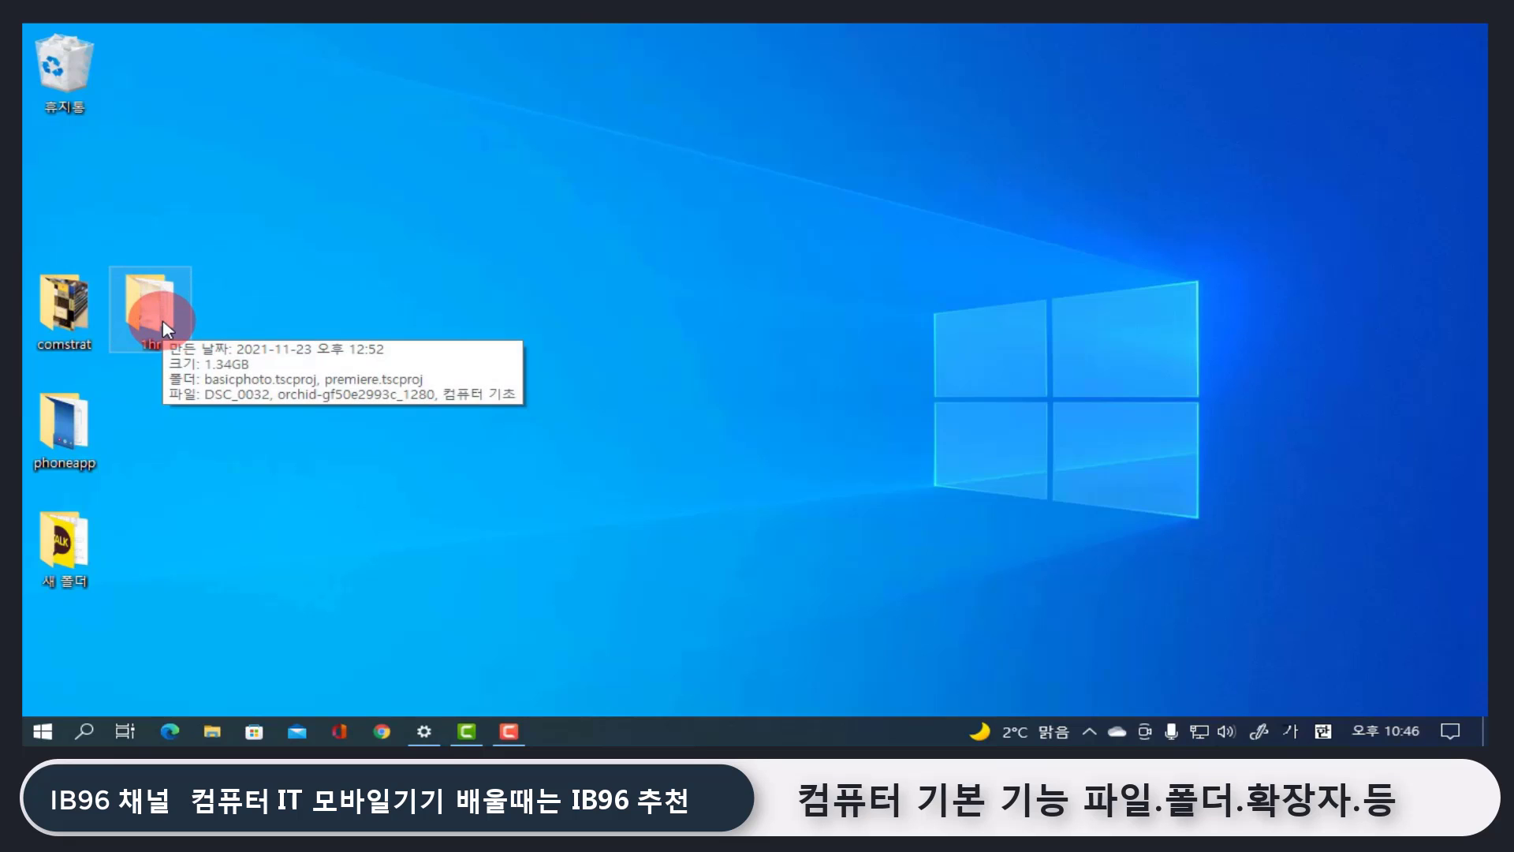
double_click(161, 319)
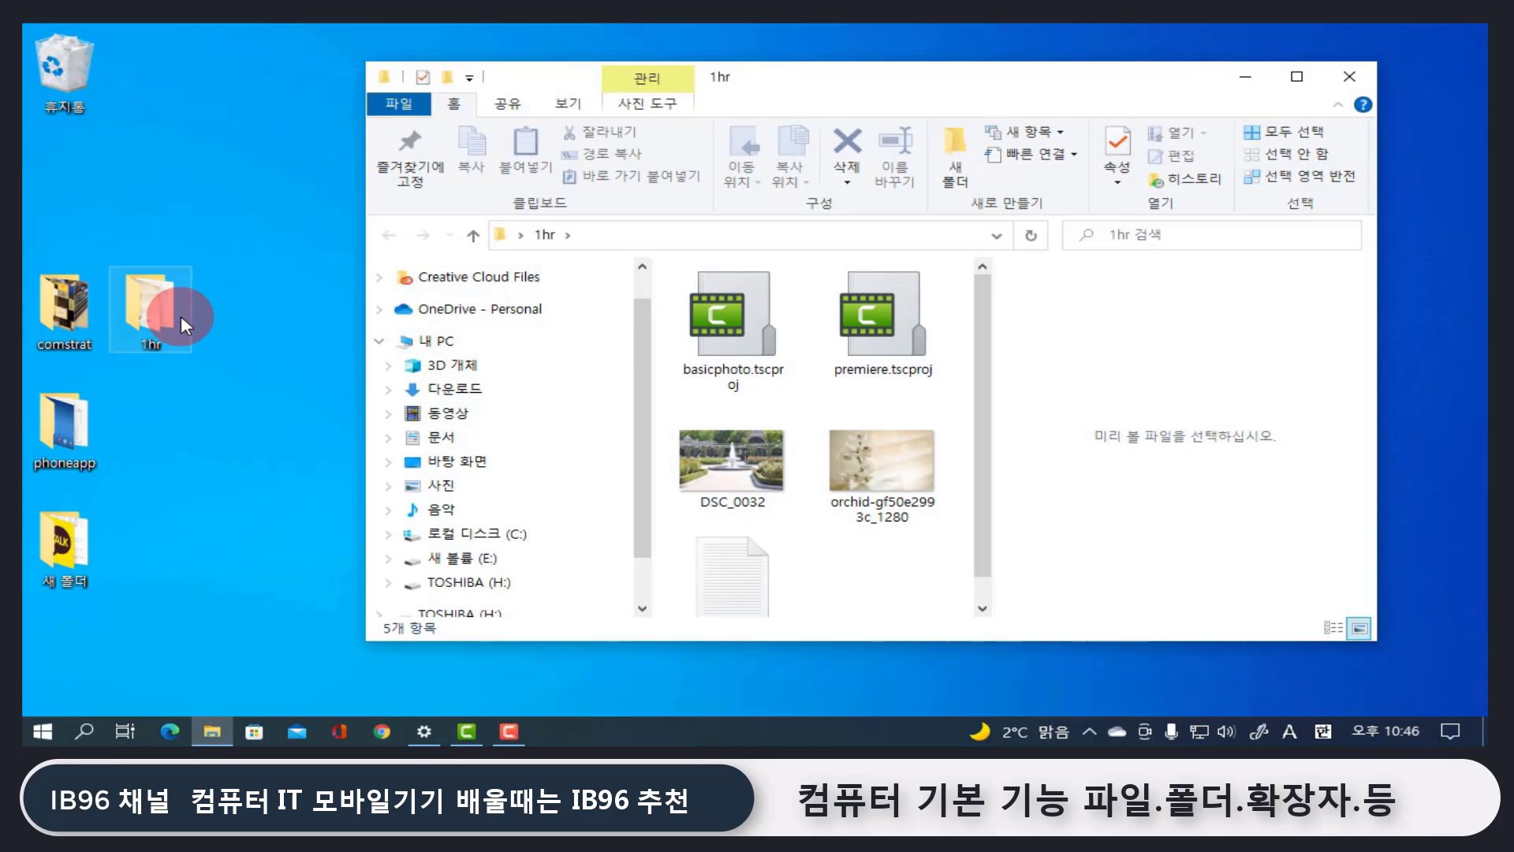
left_click(757, 477)
left_click(874, 462)
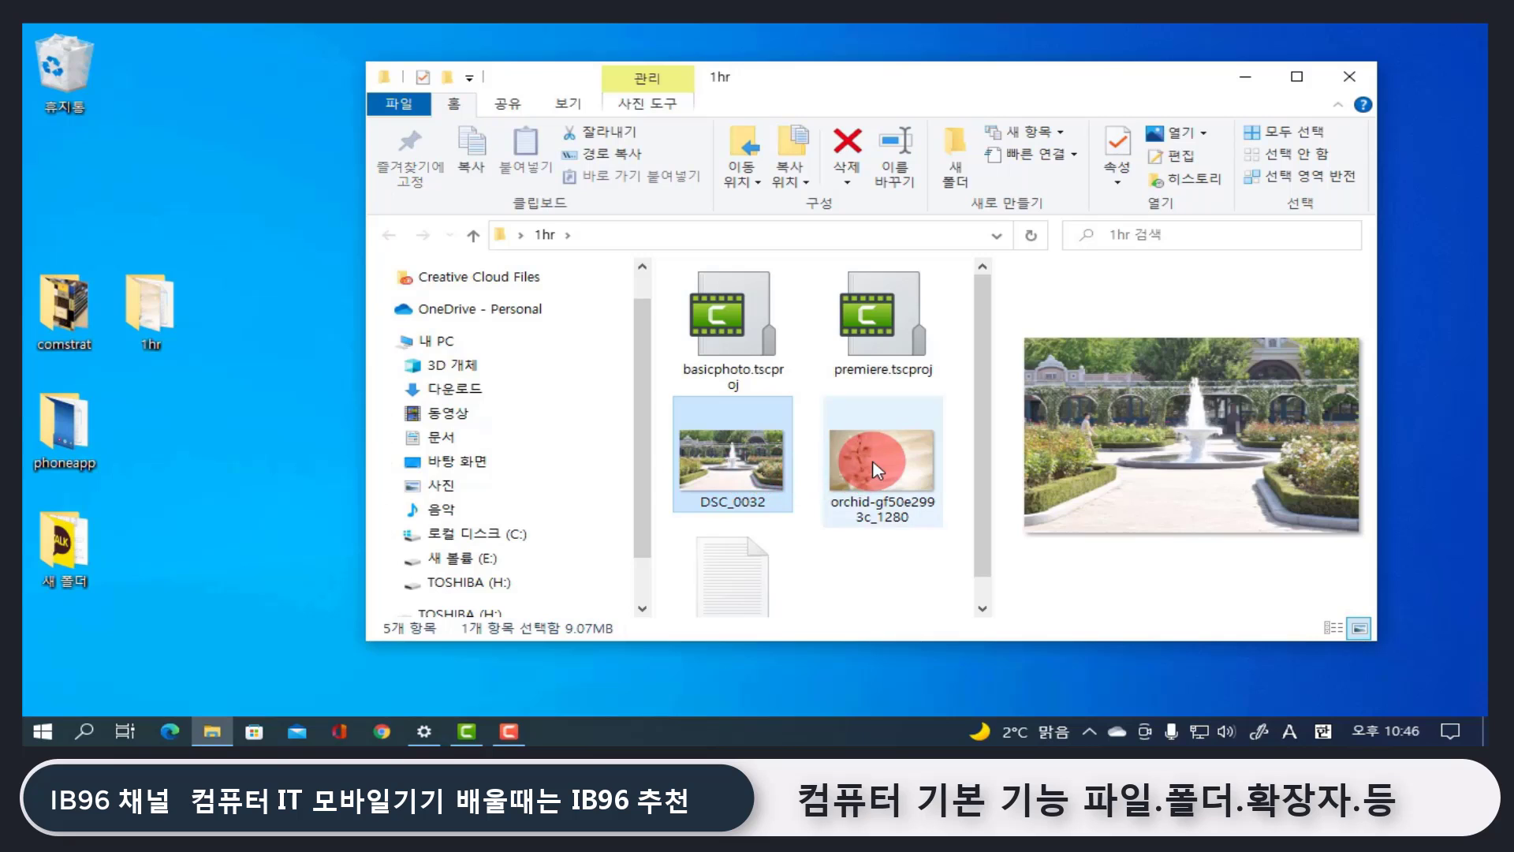
left_click(883, 344)
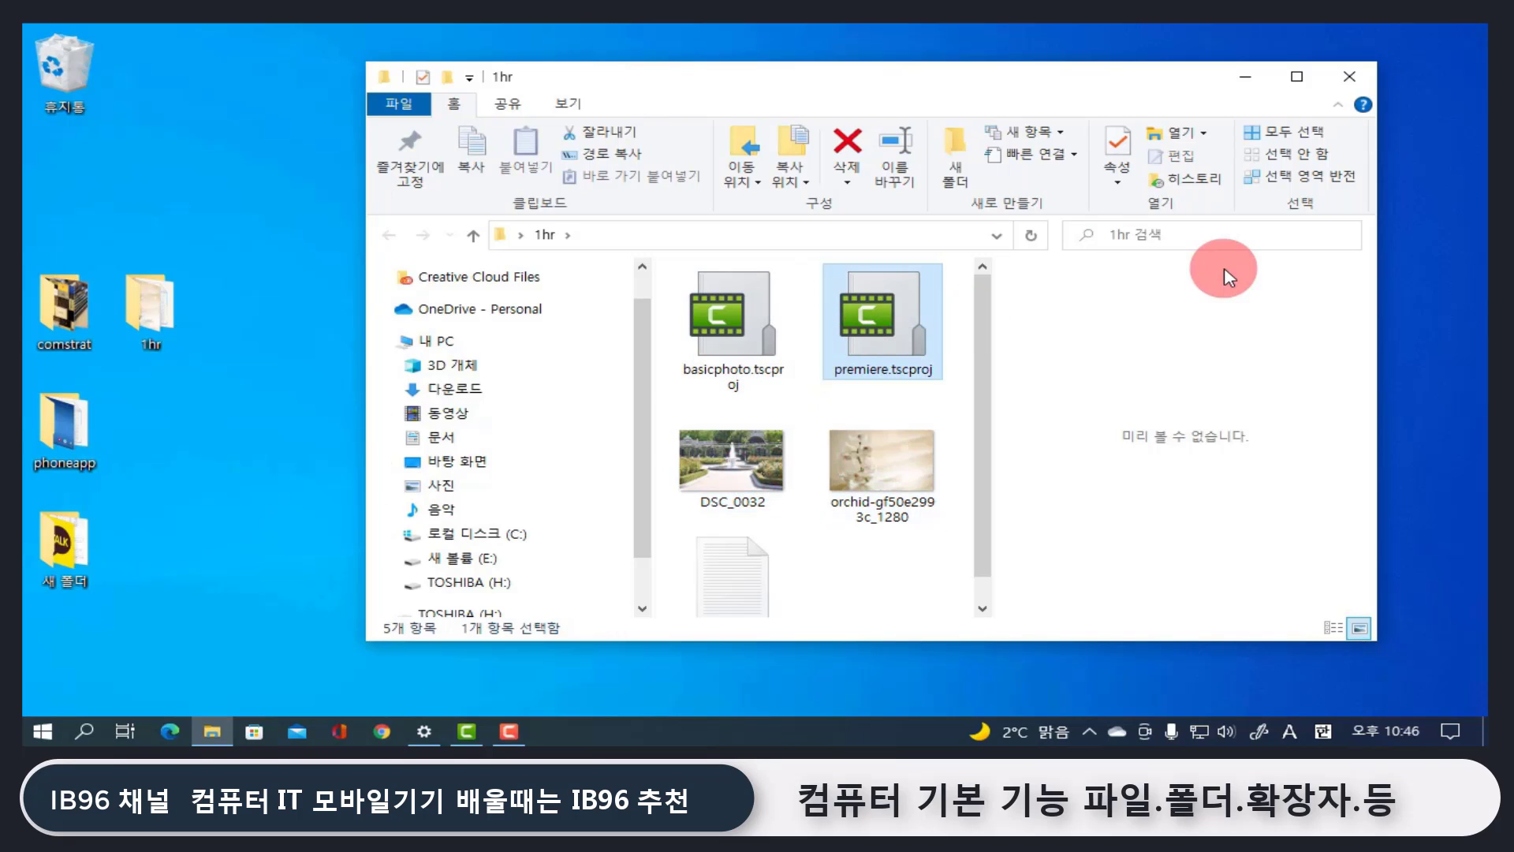
left_click(1350, 76)
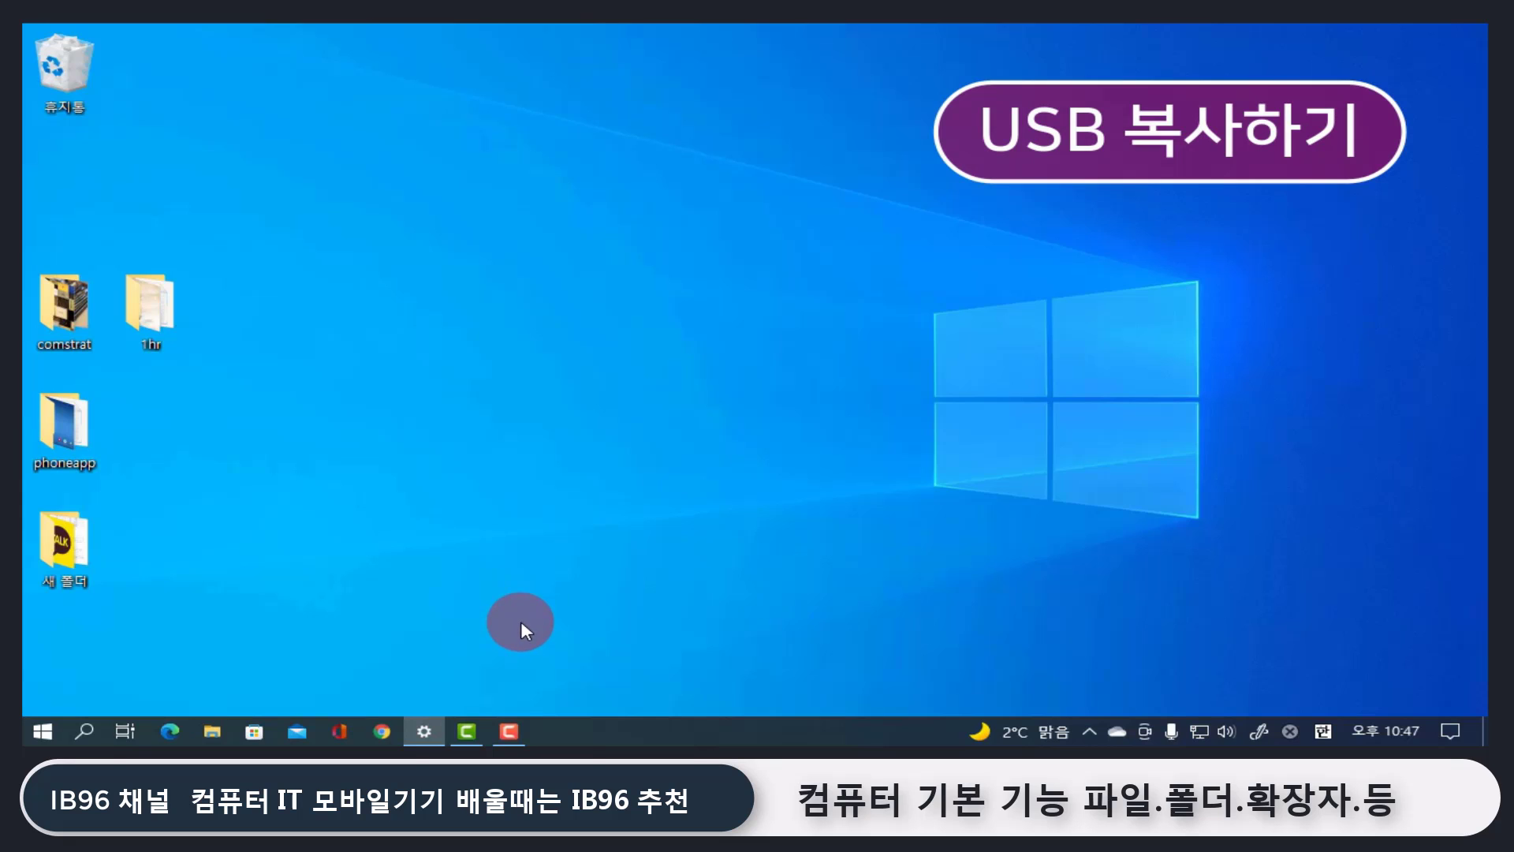
- Open USB 드라이브 (F:) in File Explorer and copy the list text file from the desktop onto it
left_click(211, 727)
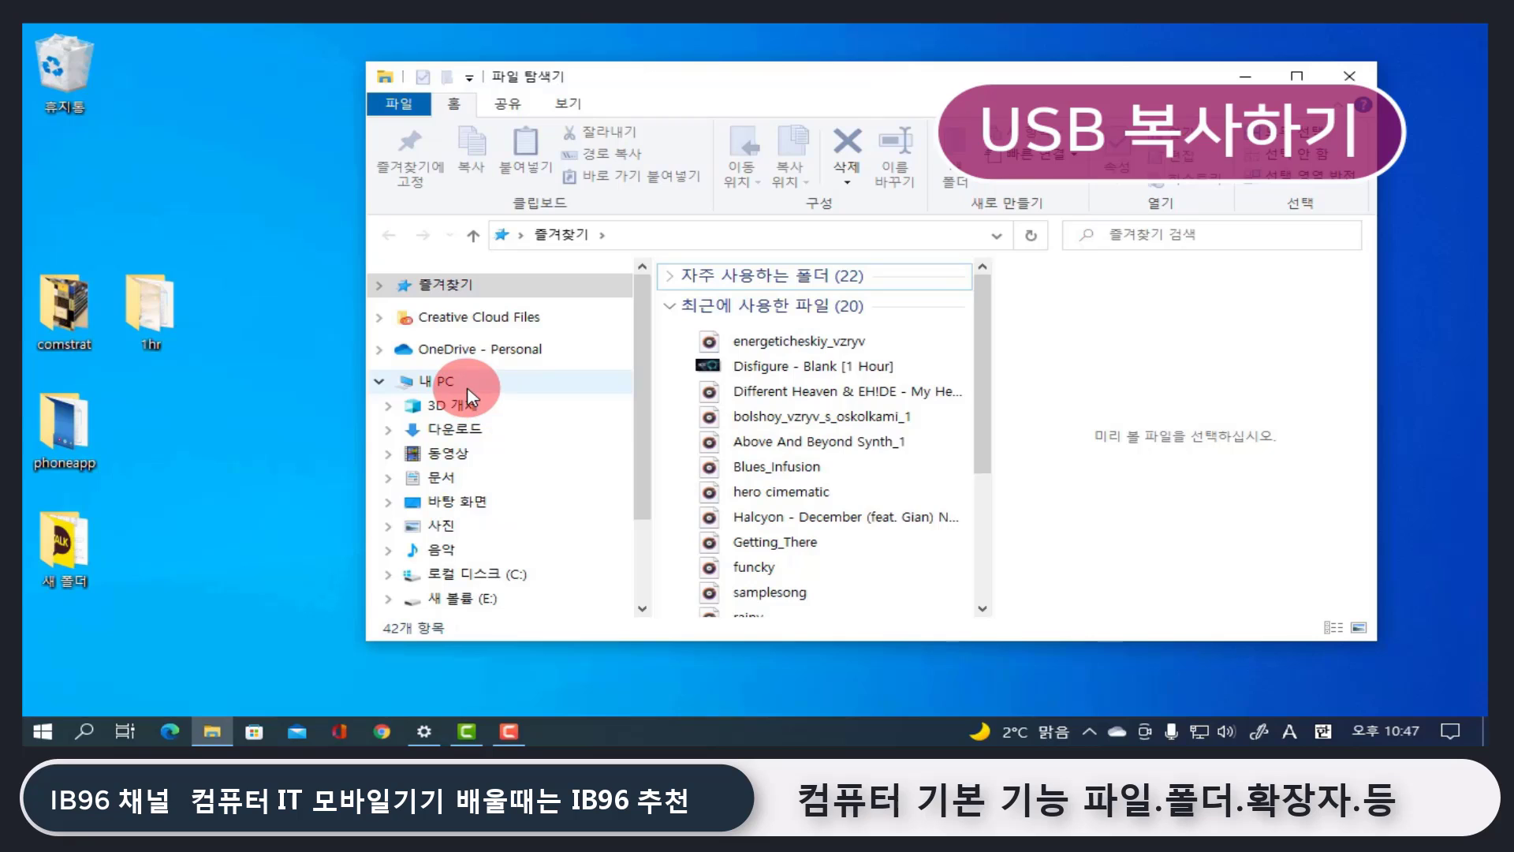
scroll(490, 474, "down", 1)
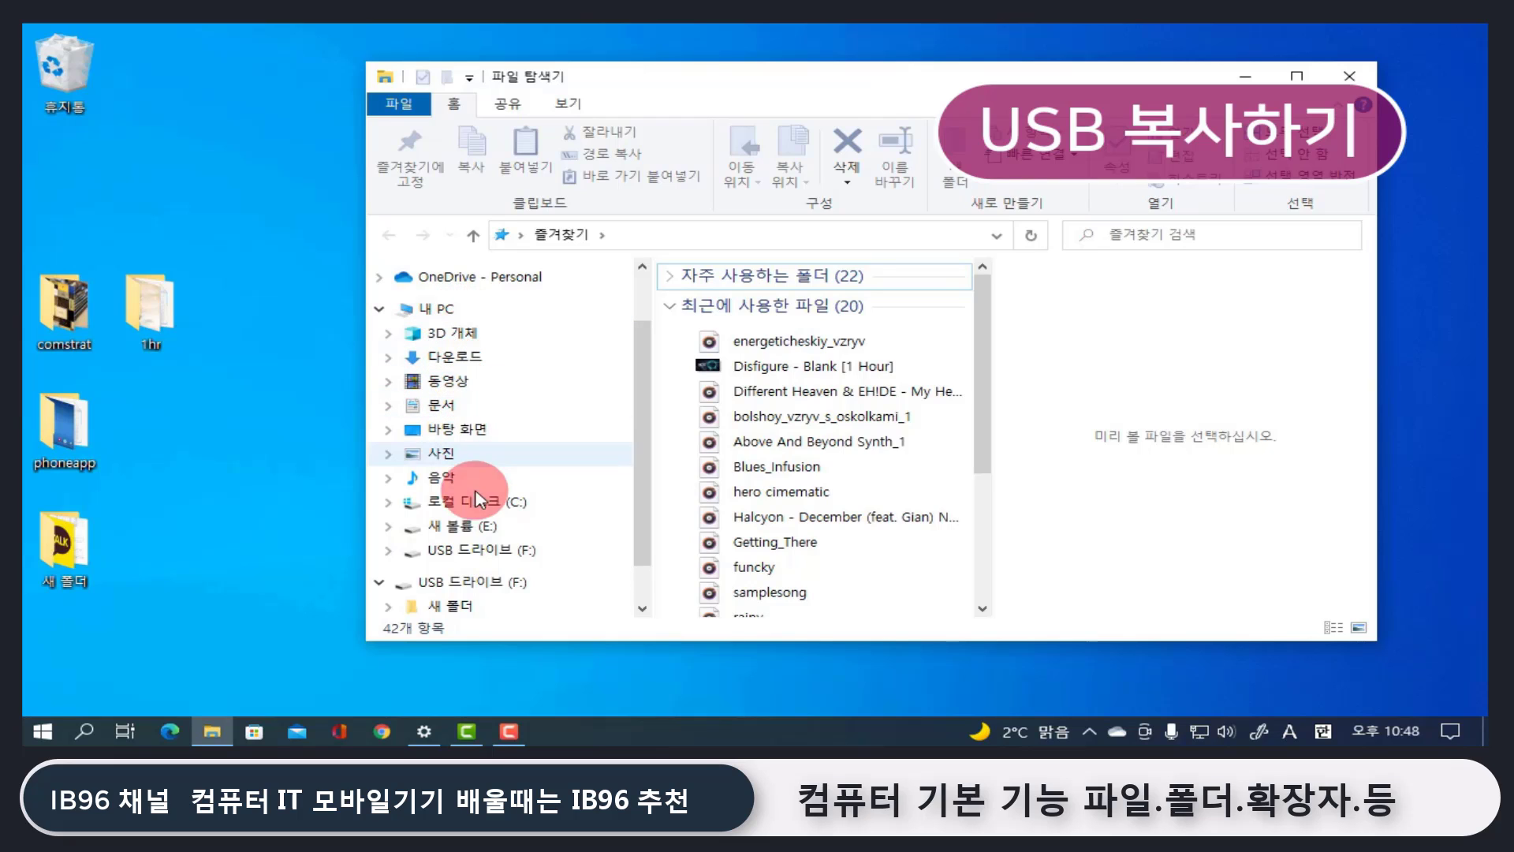
left_click(497, 552)
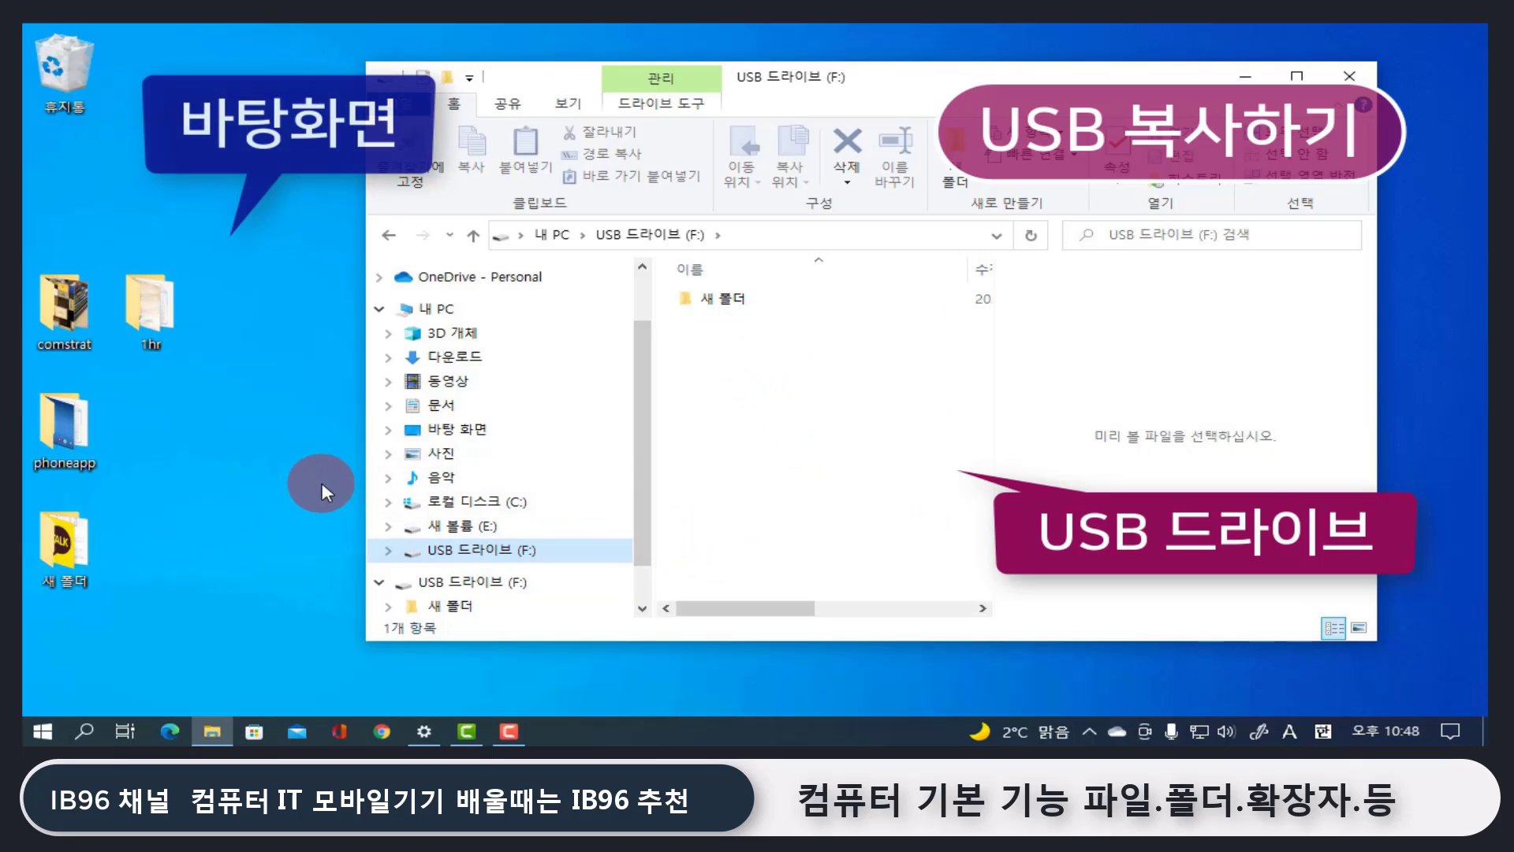
left_click_drag(582, 67, 636, 69)
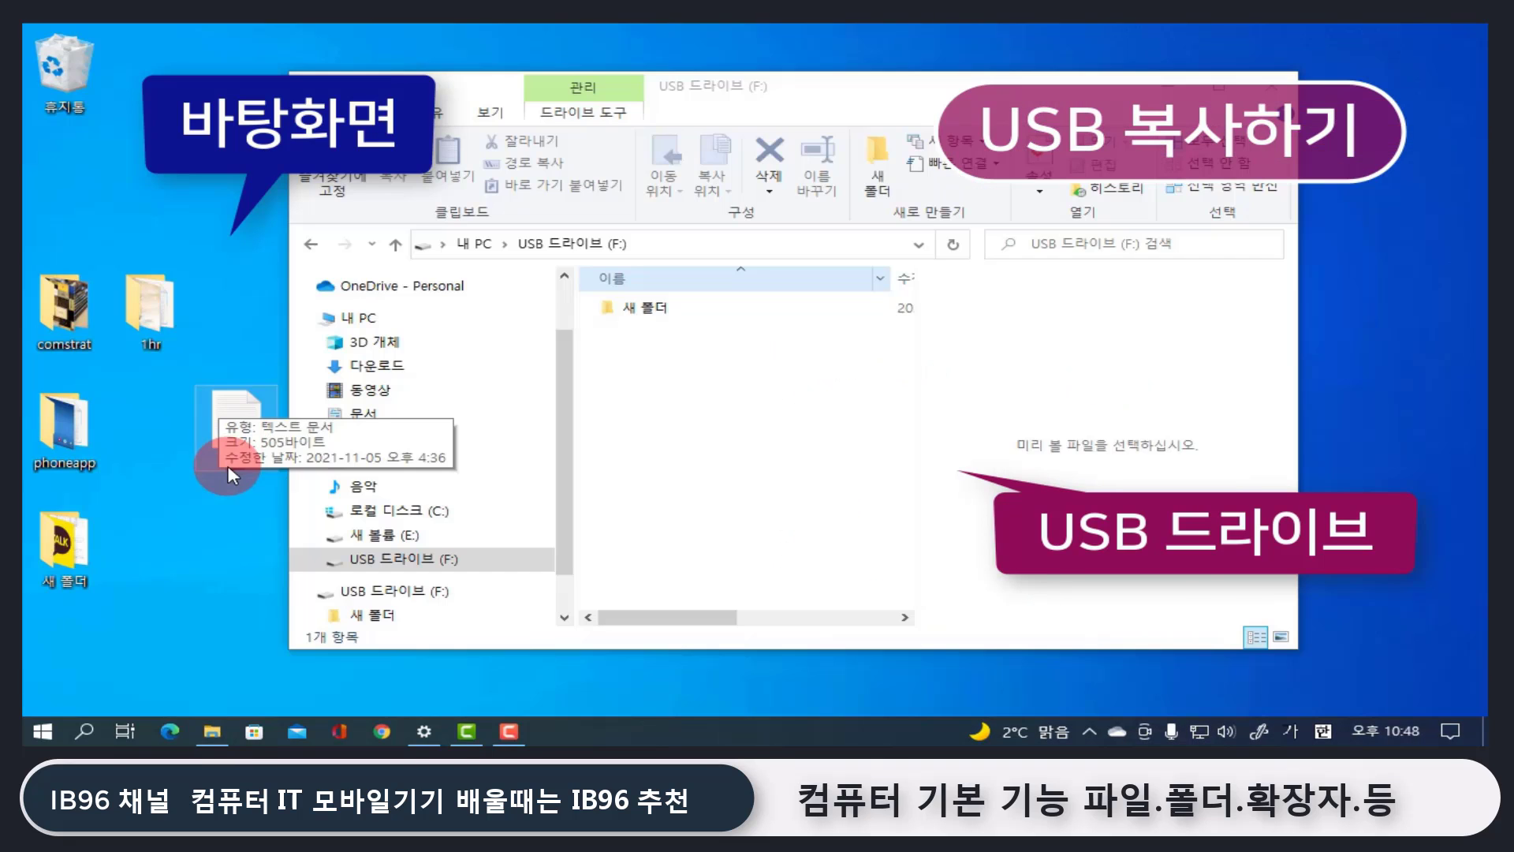
left_click(237, 453)
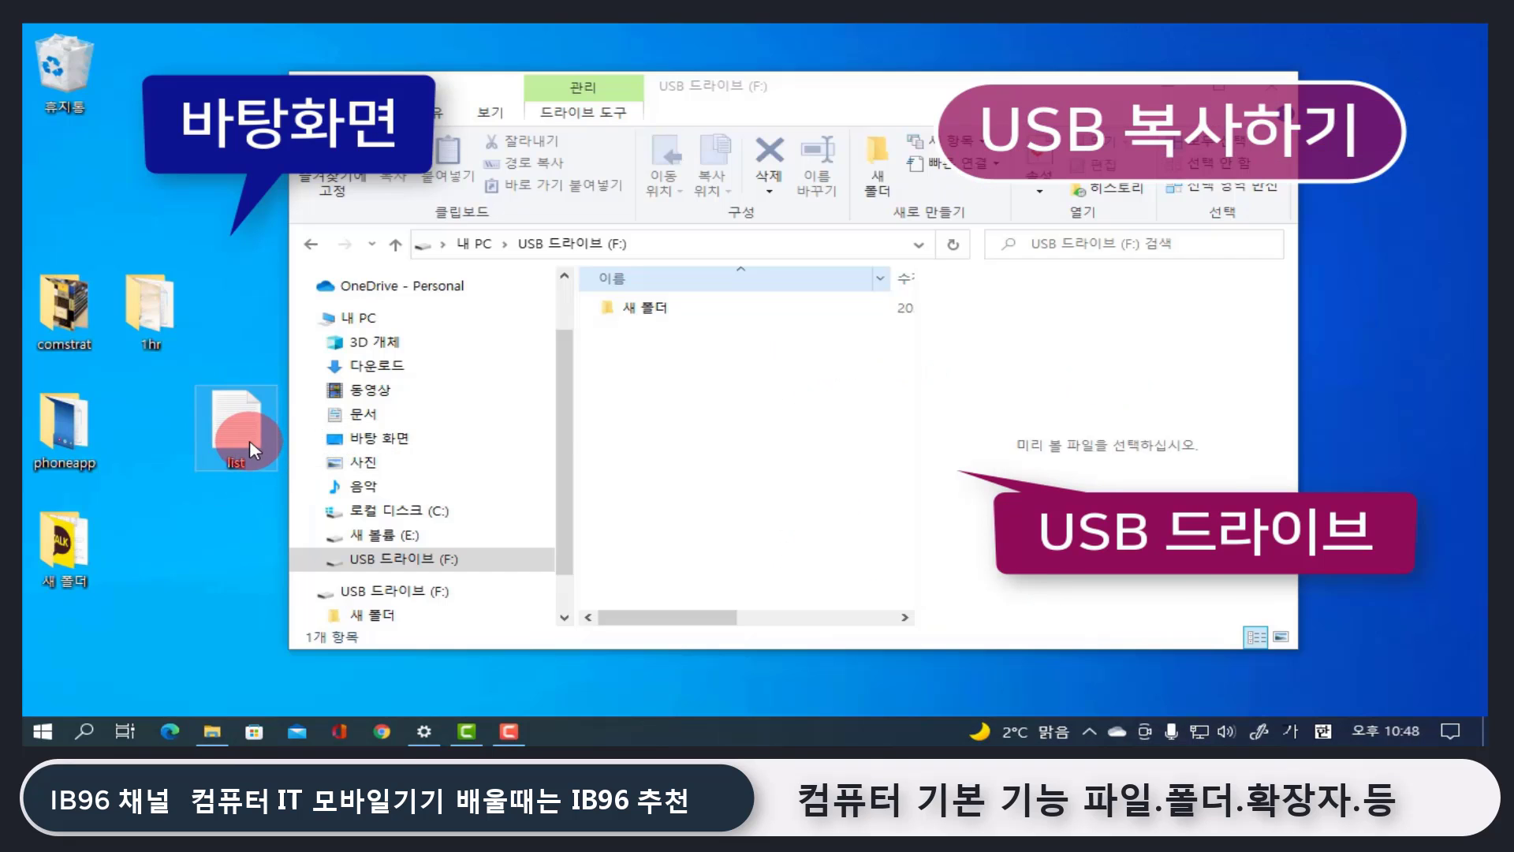
left_click_drag(249, 440, 493, 556)
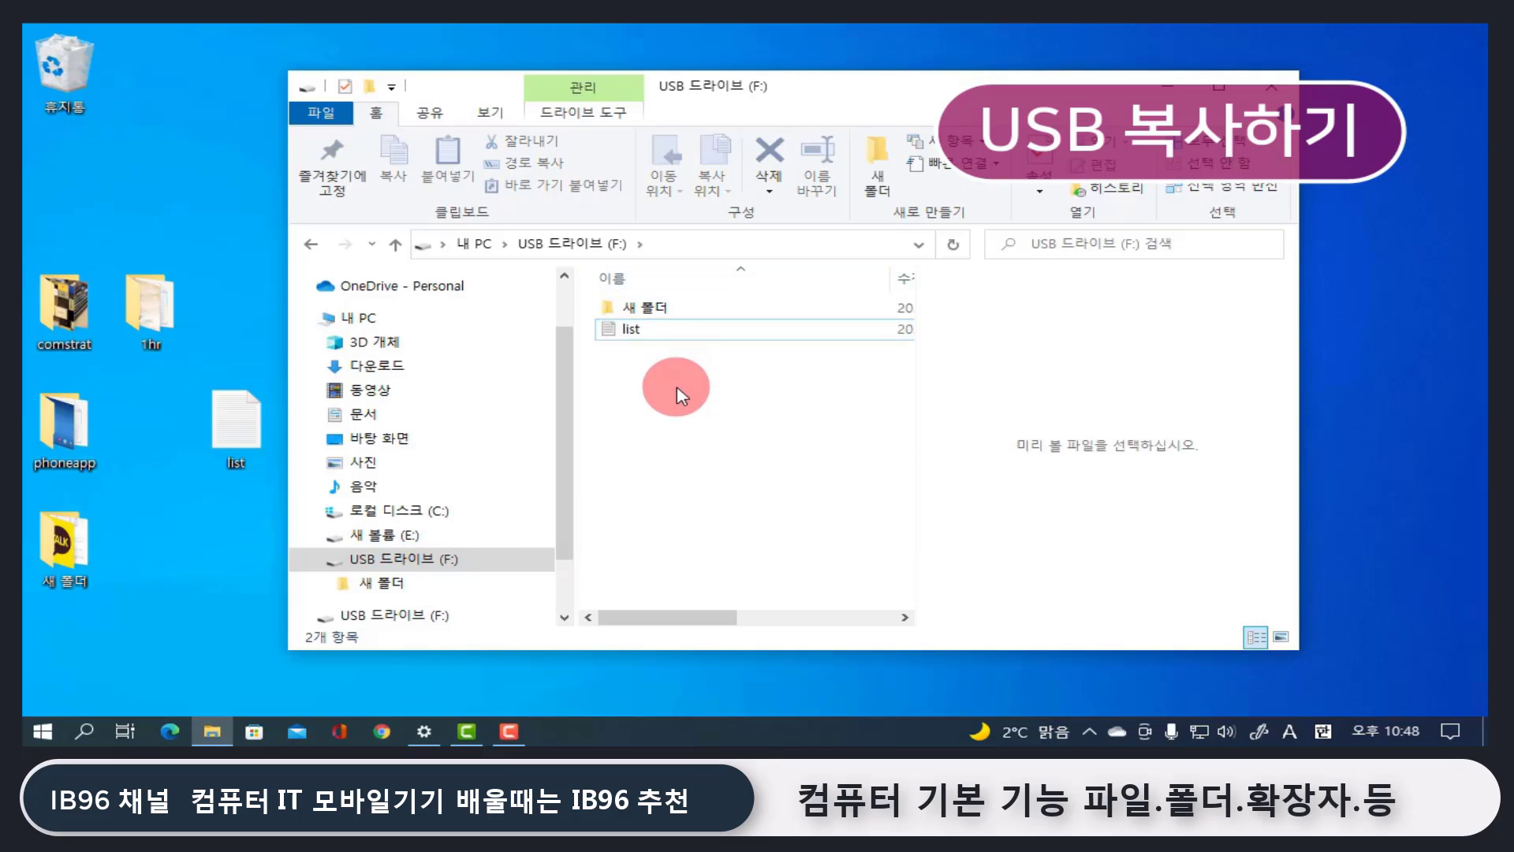
- Permanently delete the list file from USB 드라이브 (F:) and point out the 새 폴더 folder on the drive
left_click(627, 328)
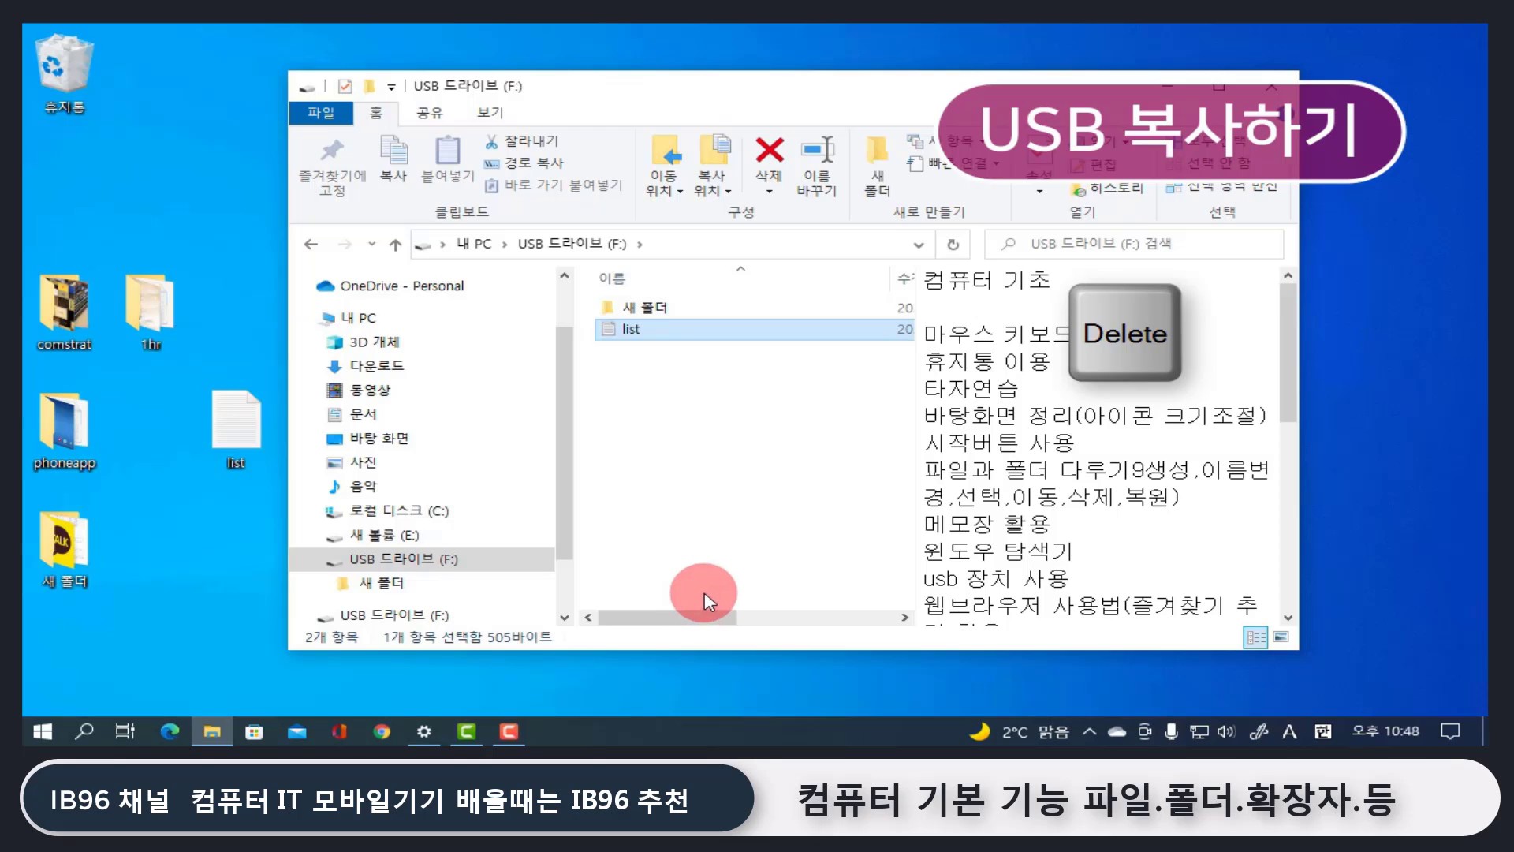
key("Delete")
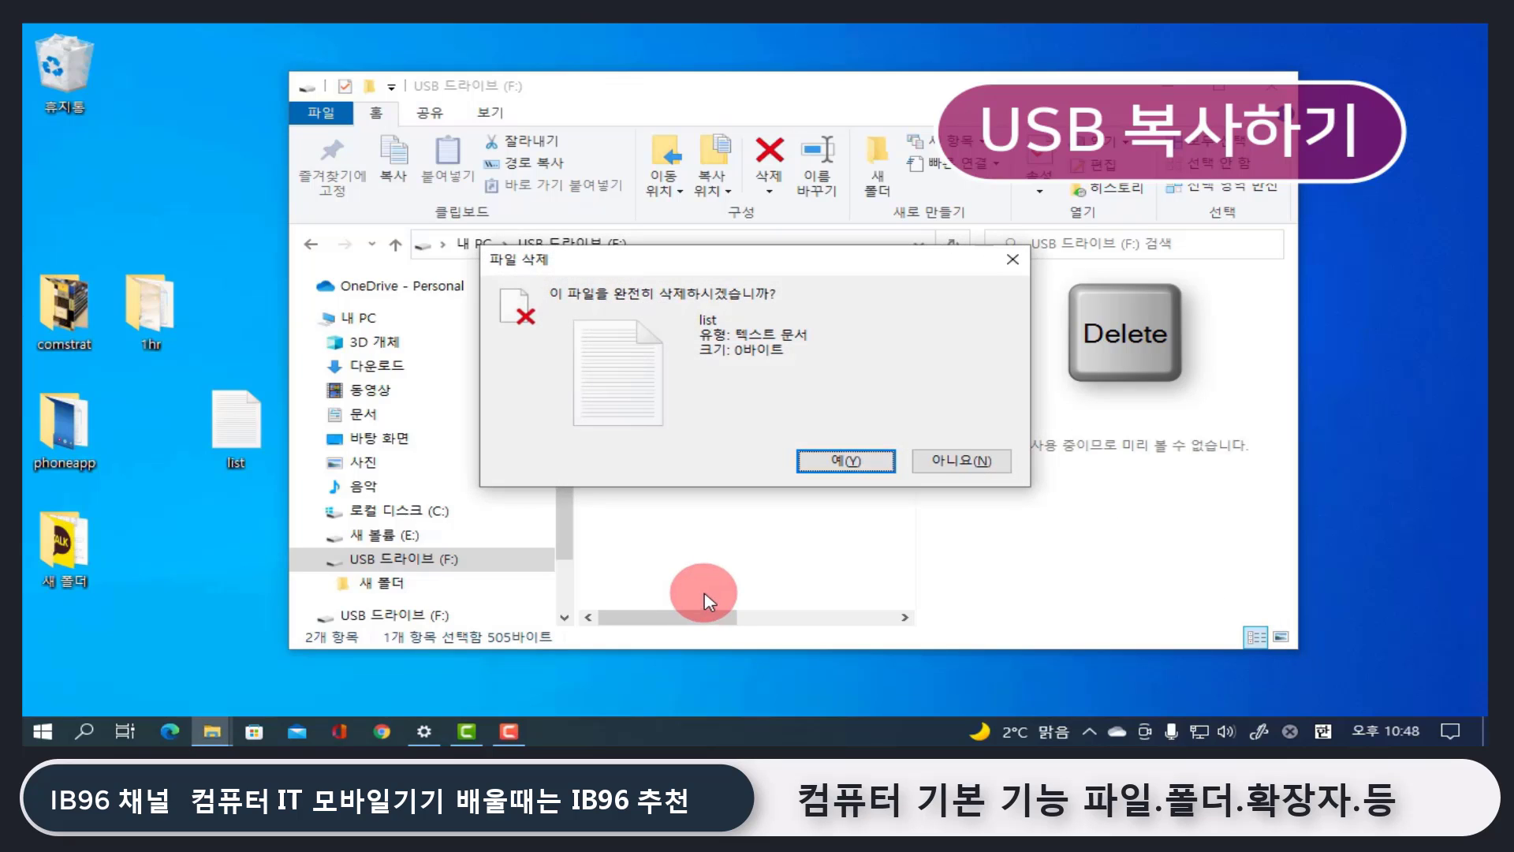
left_click(854, 462)
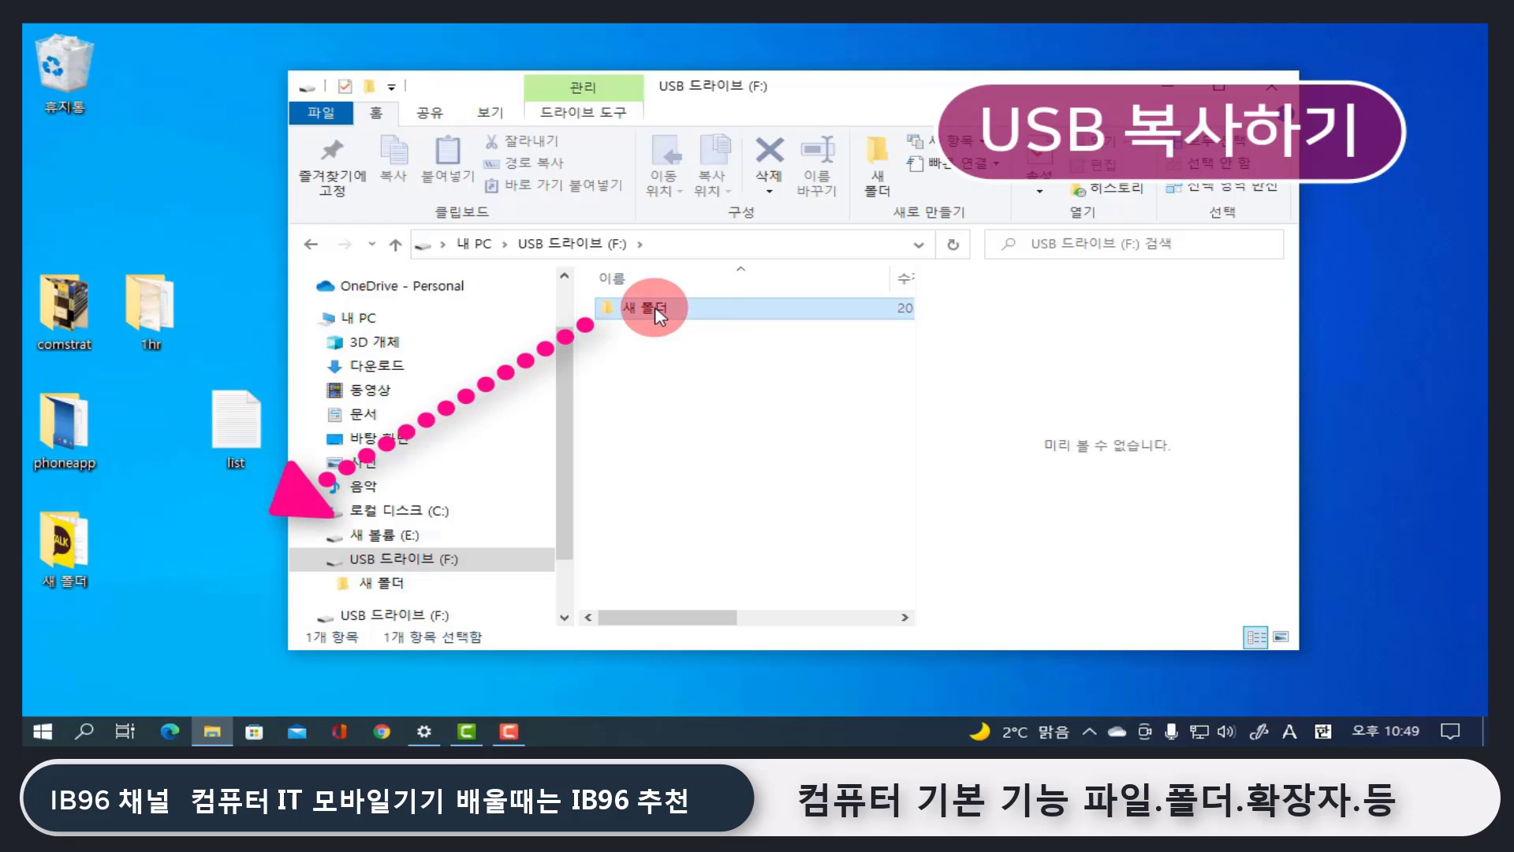
left_click_drag(657, 320, 715, 338)
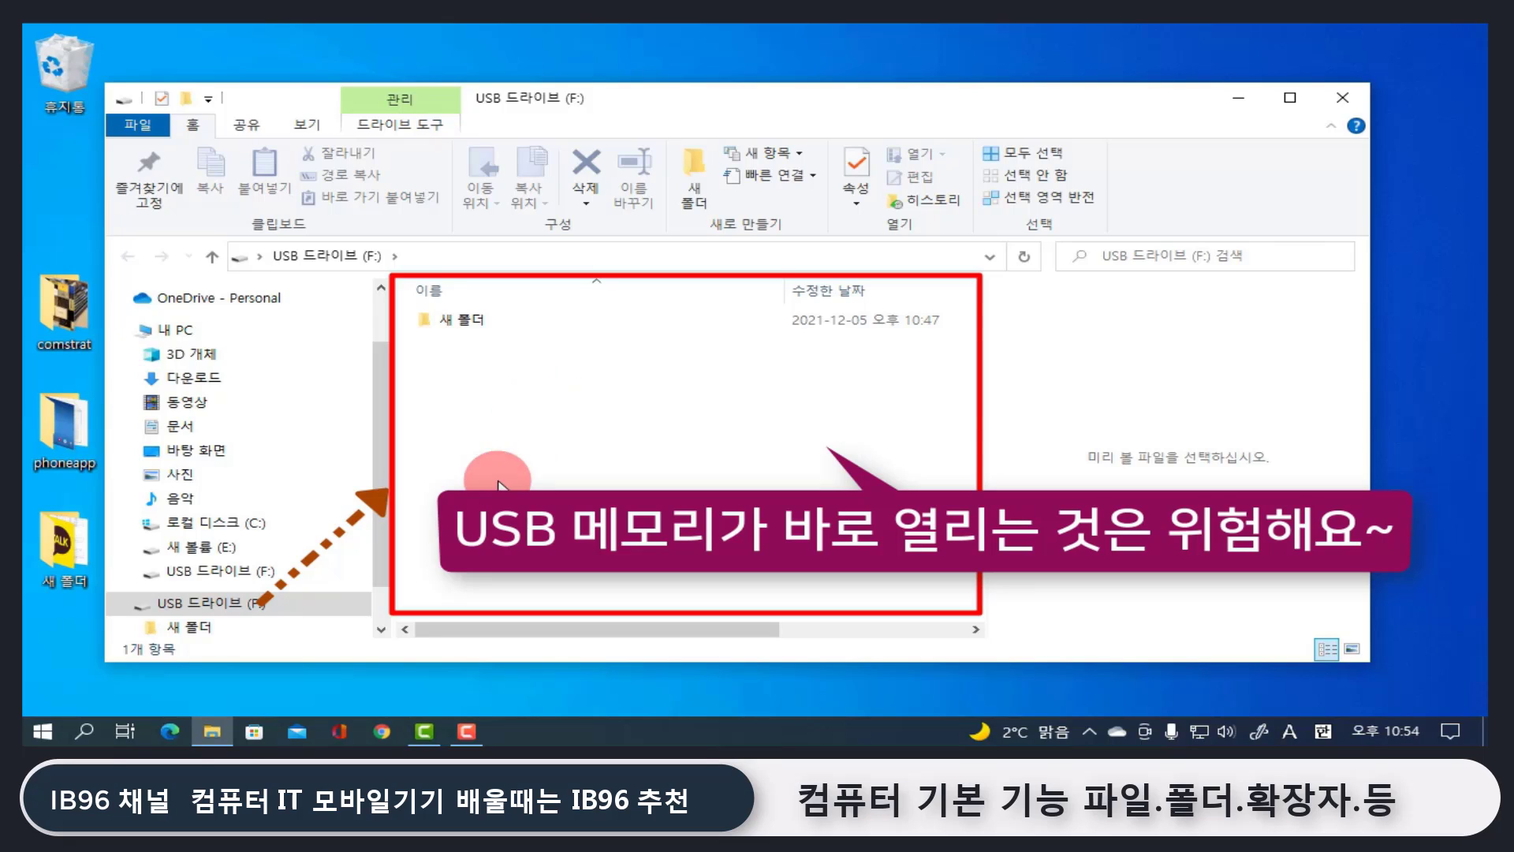
- In the 자동 실행 section of the Windows device settings, set the 이동식 드라이브 default to 매 번 확인
mouse_move(559, 335)
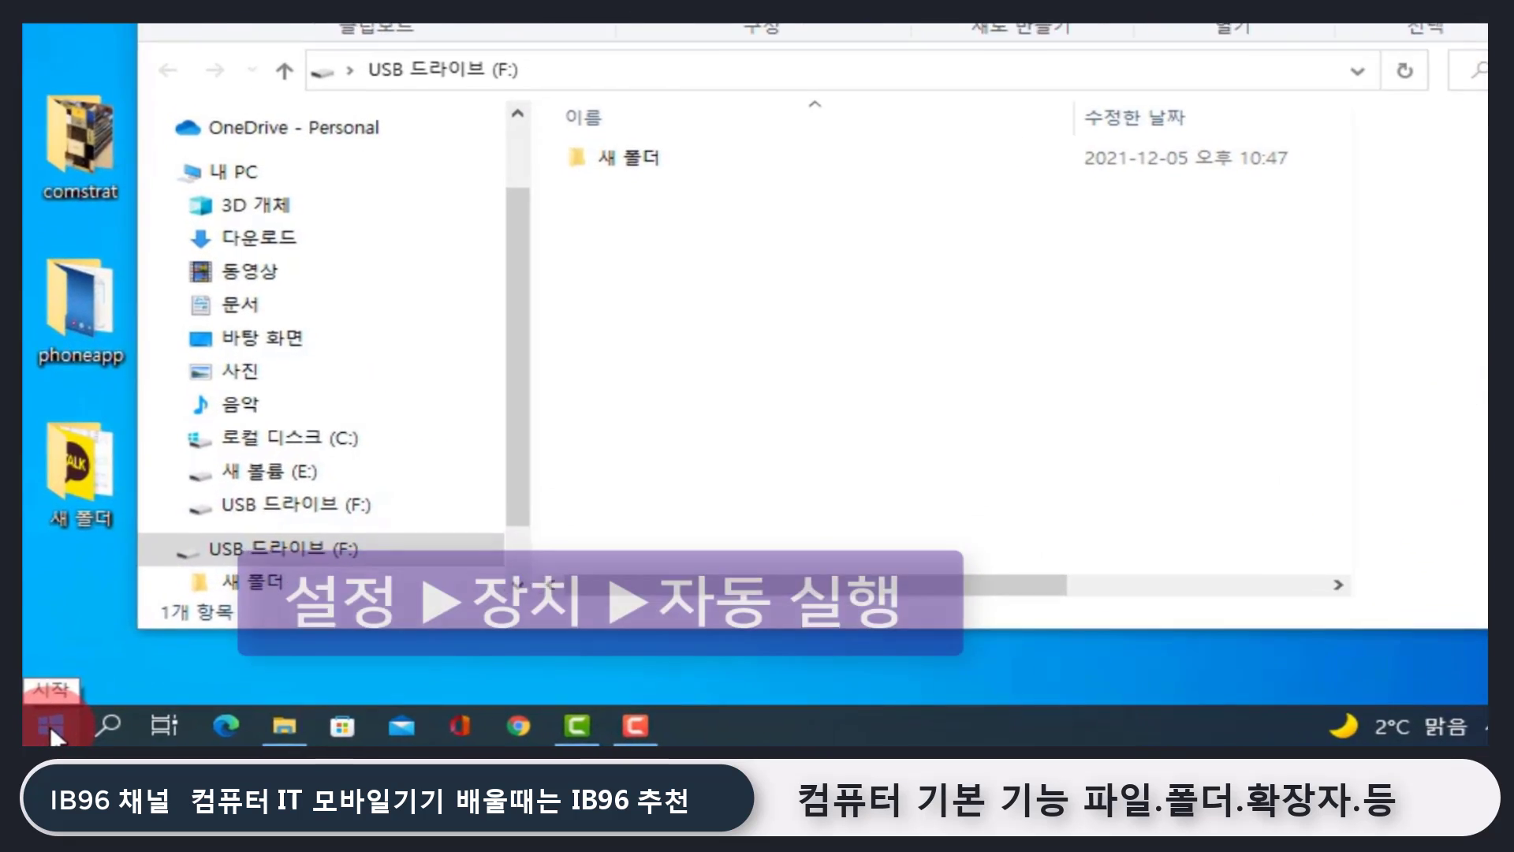
left_click(44, 732)
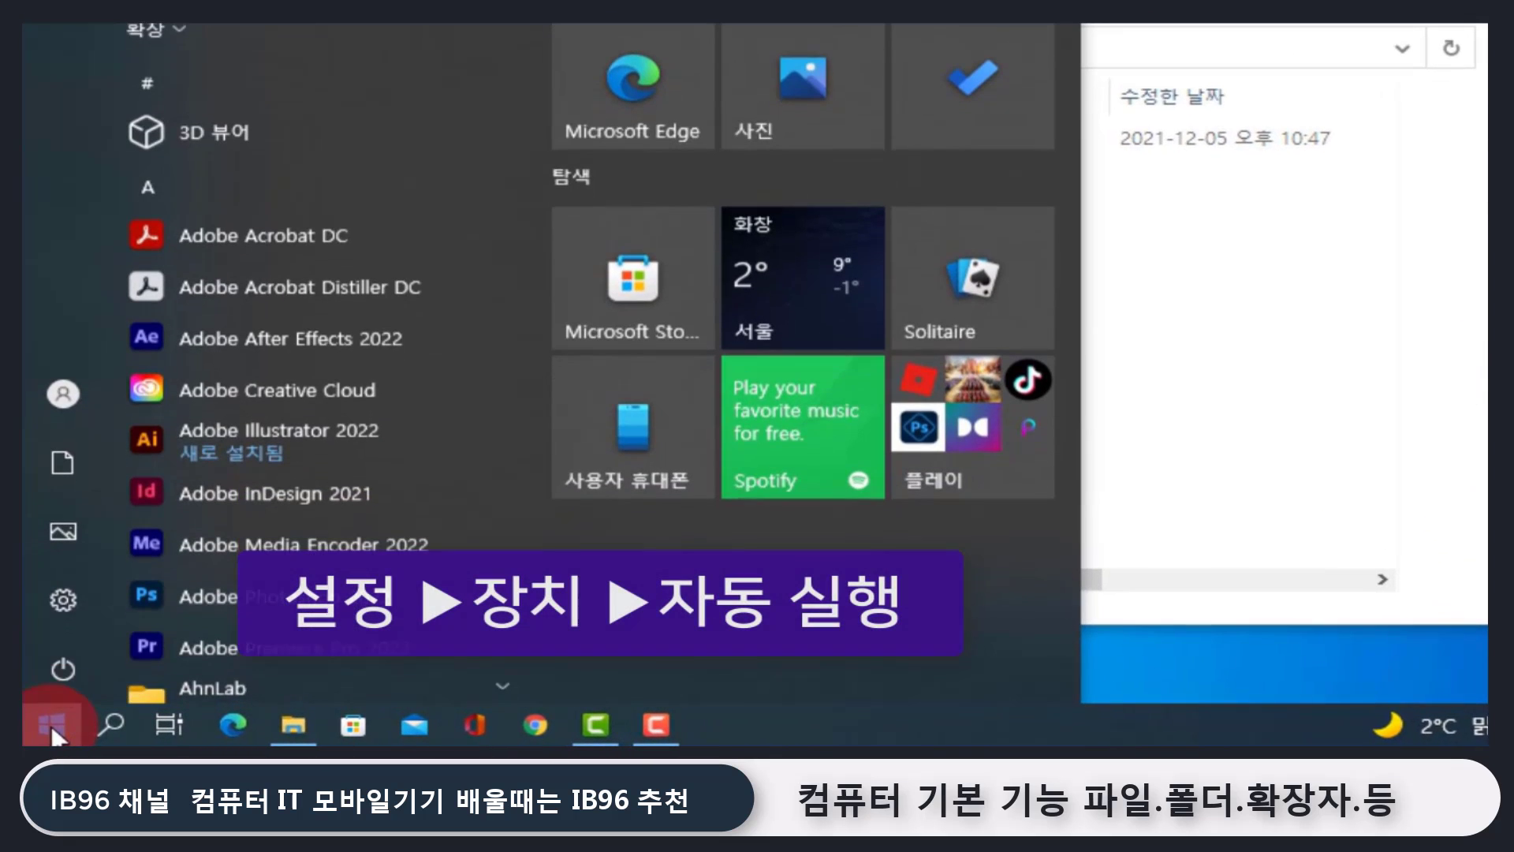
left_click(51, 607)
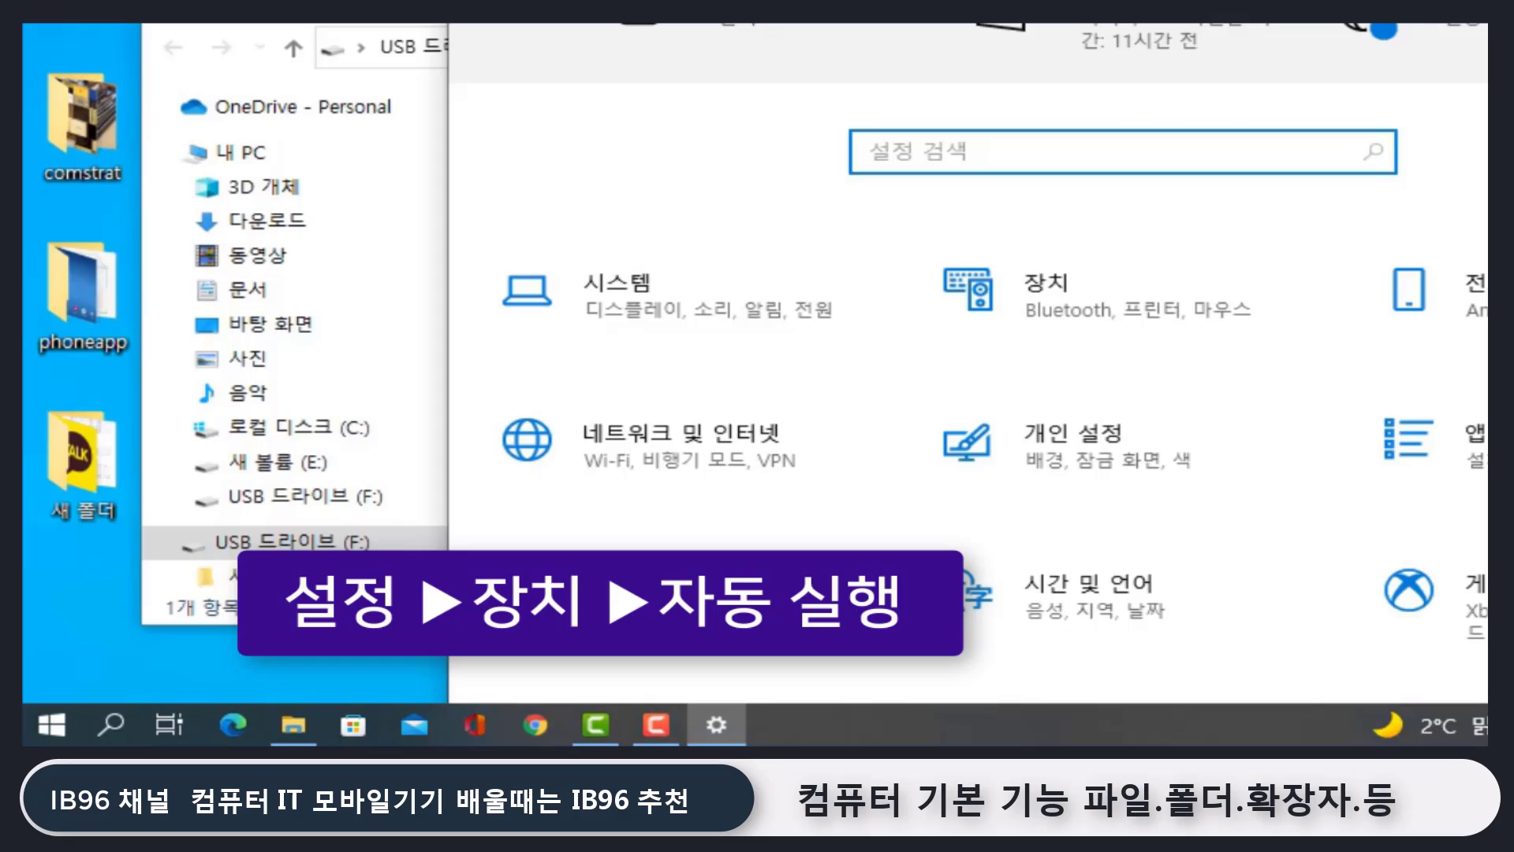
left_click(1014, 315)
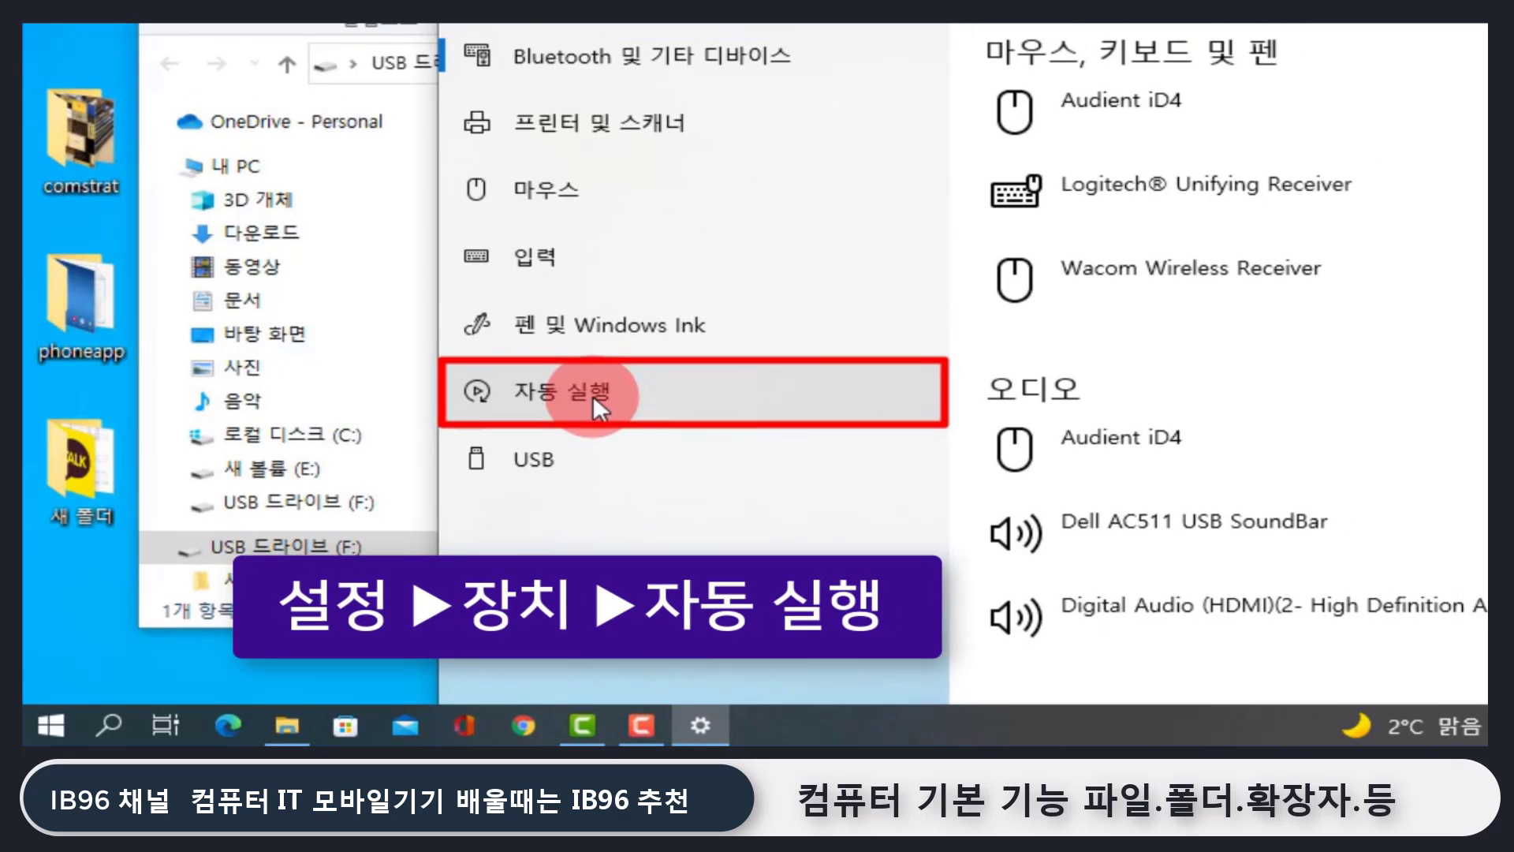
left_click(607, 387)
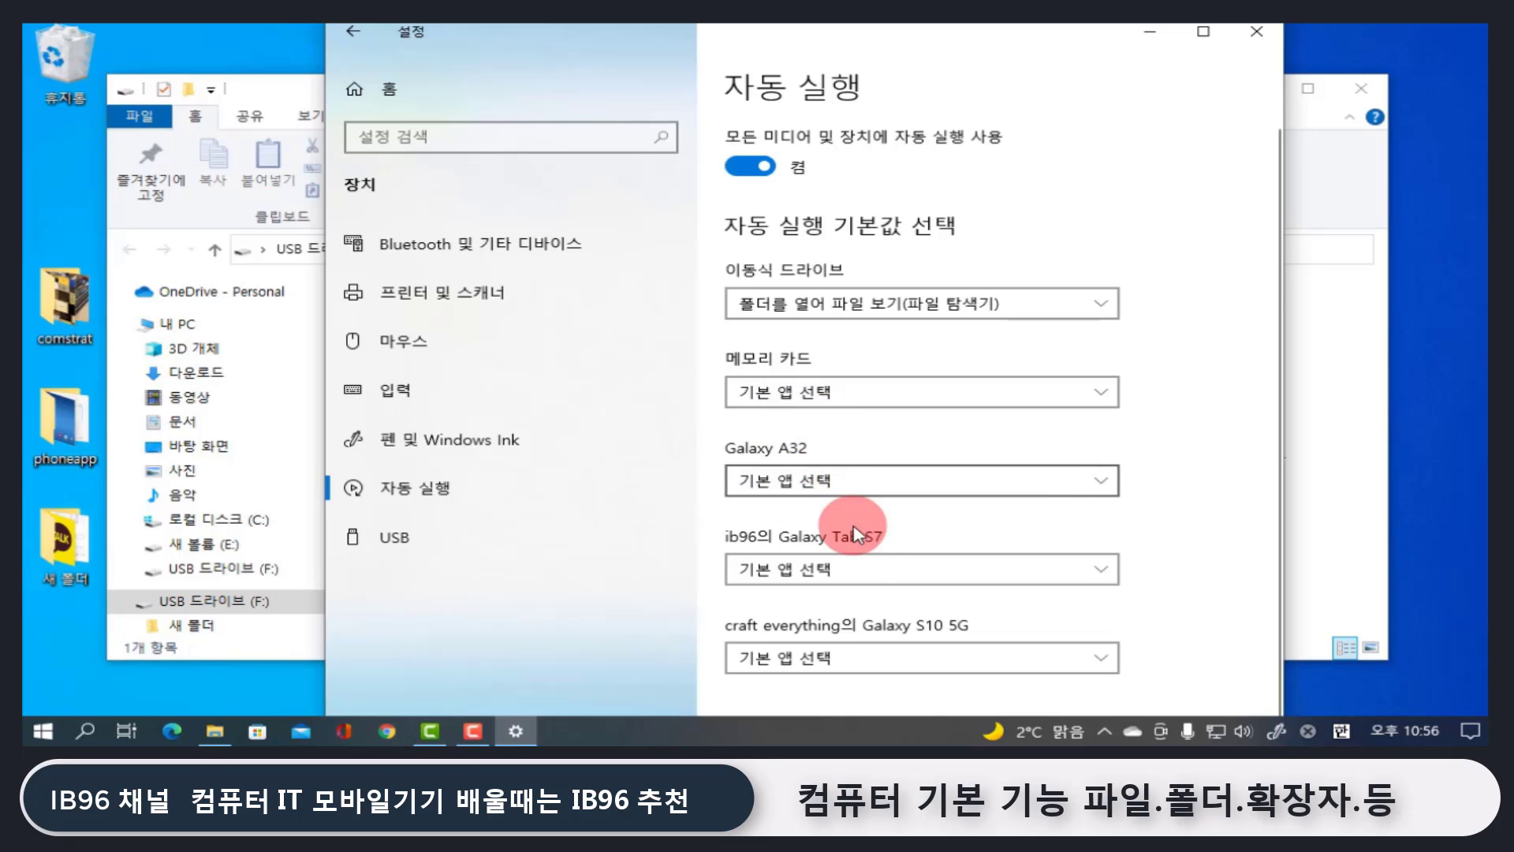
scroll(851, 588, "down", 1)
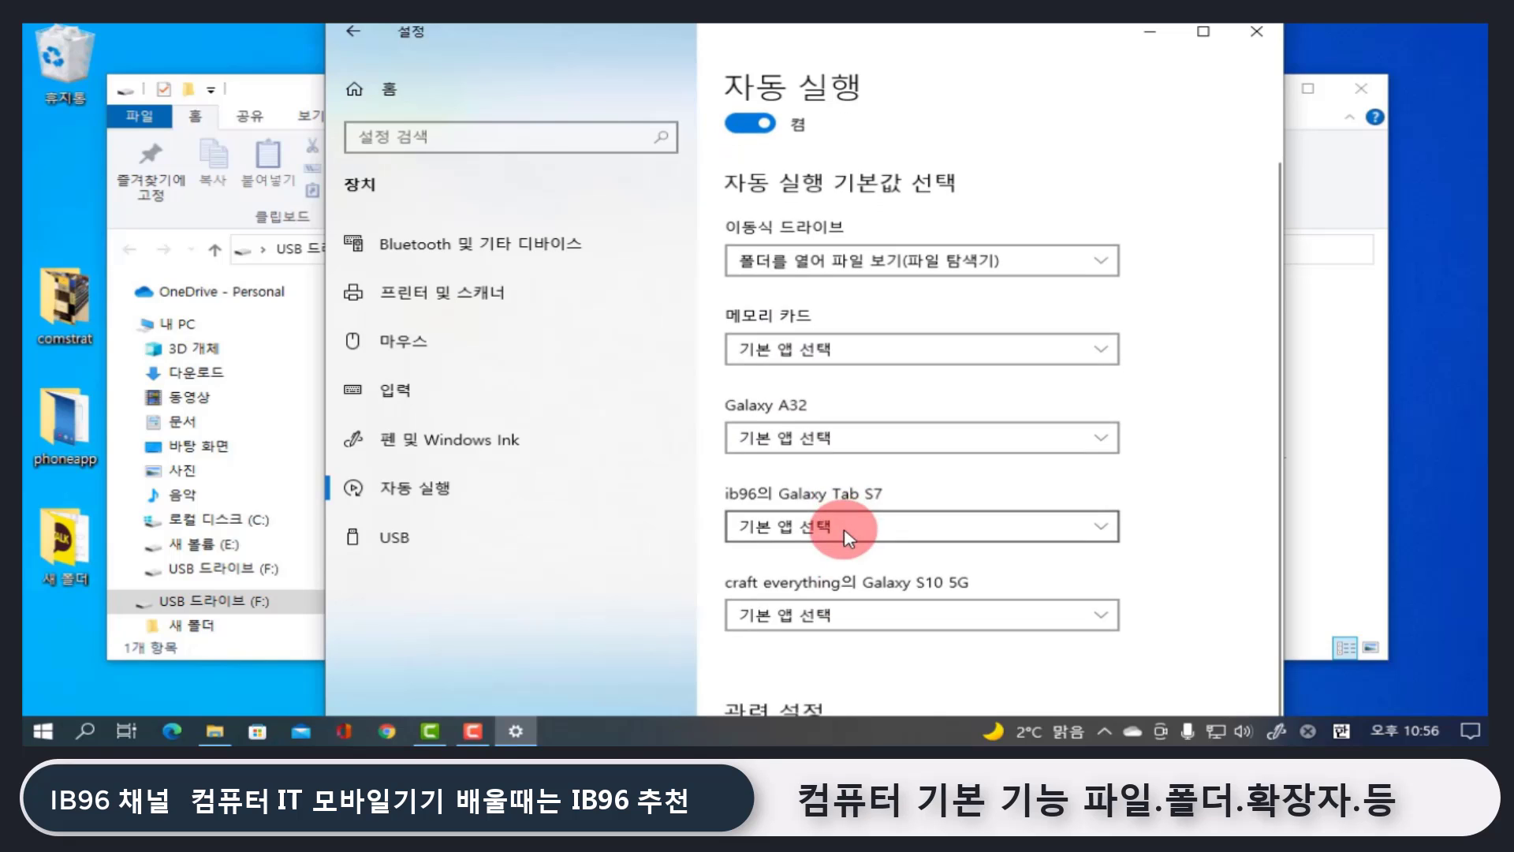
scroll(844, 528, "up", 1)
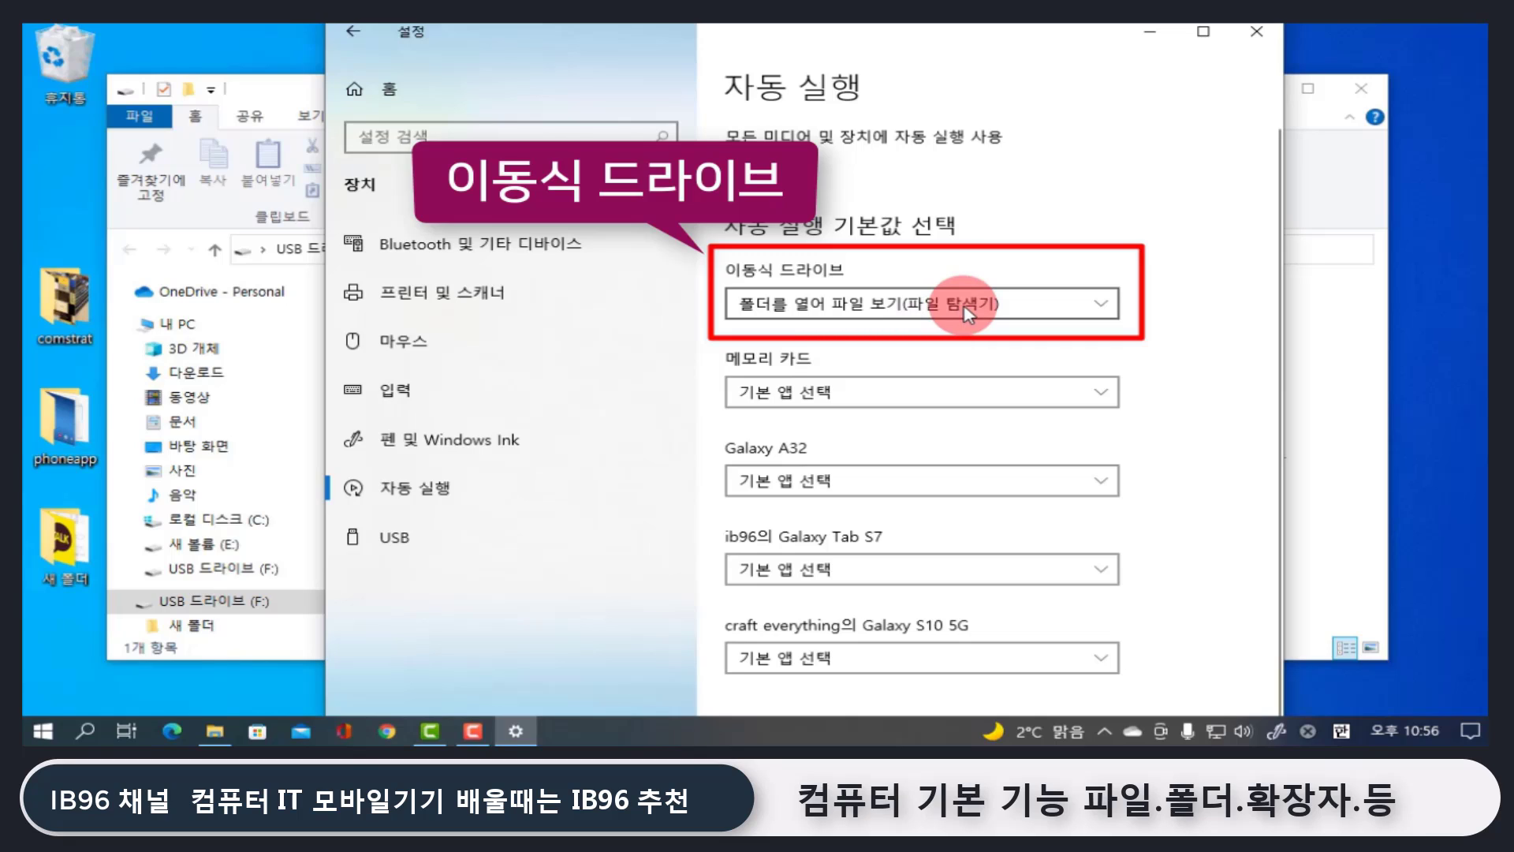
left_click(1102, 303)
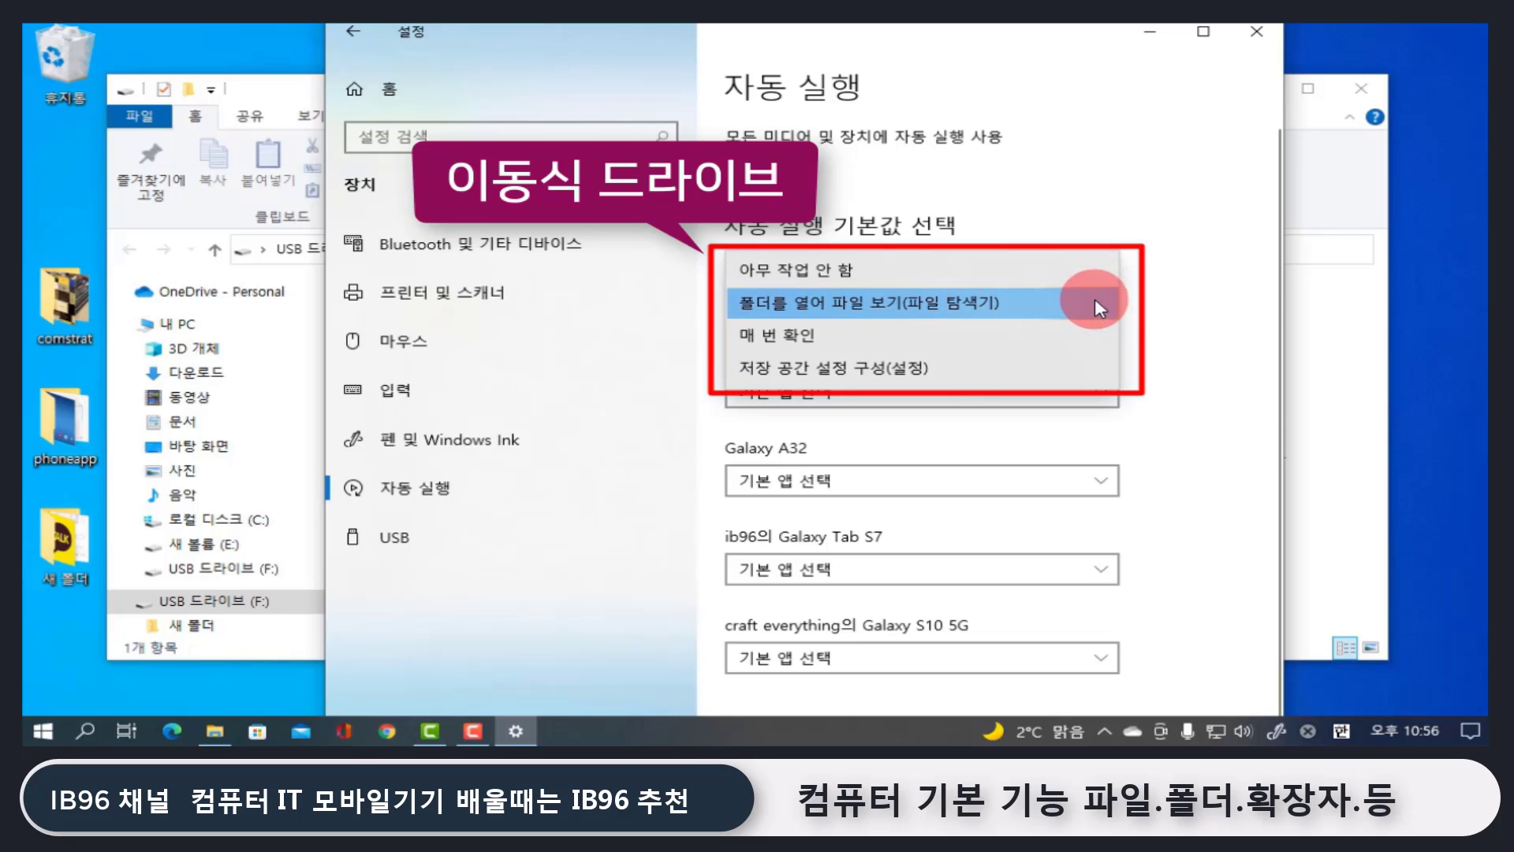
left_click(978, 336)
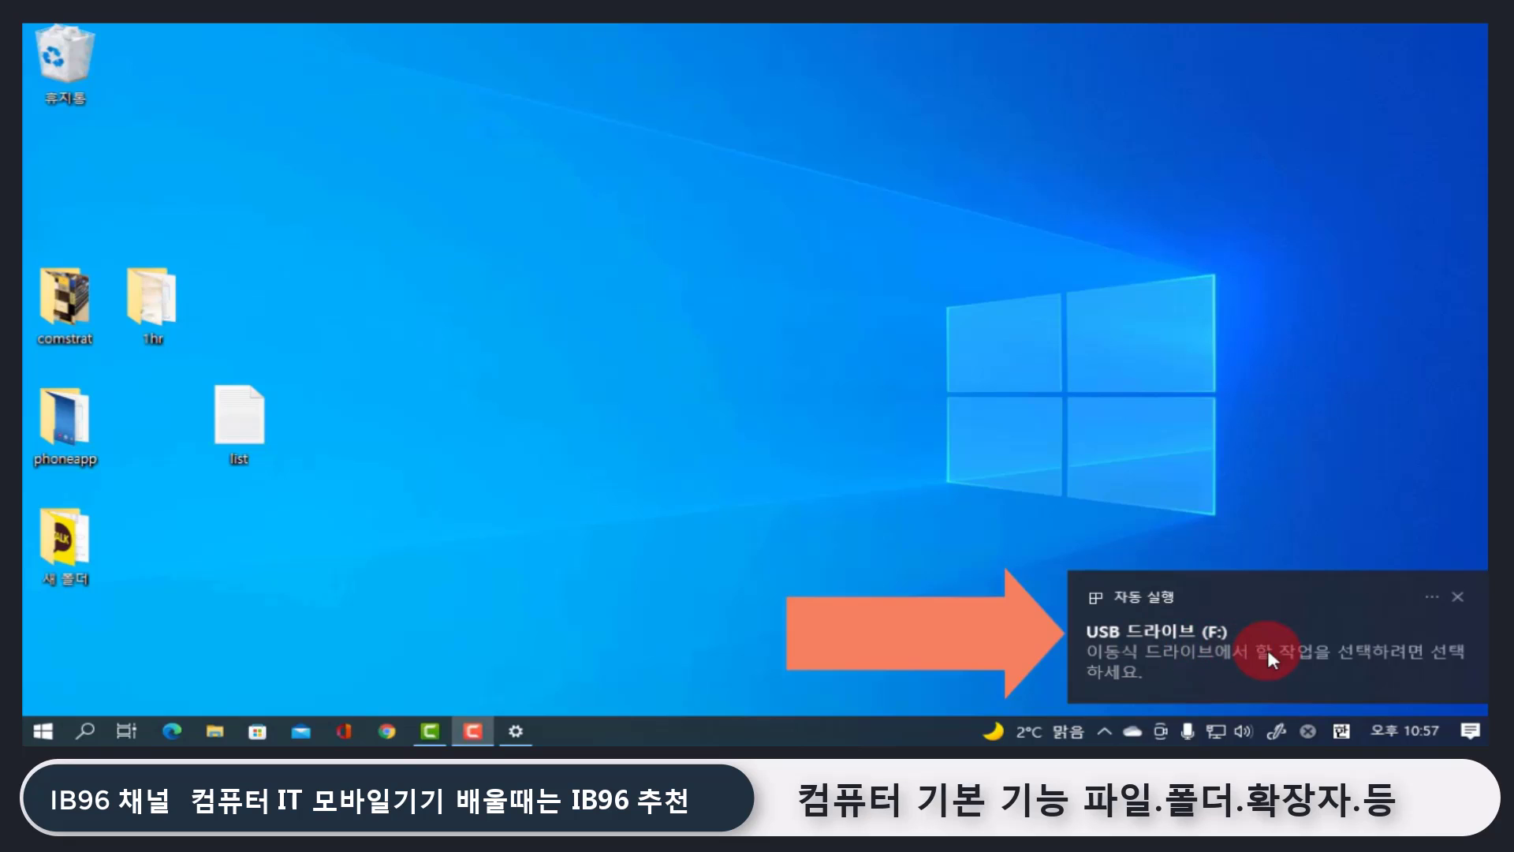
- Answer the 자동 실행 notification for USB 드라이브 (F:) with 아무 작업 안 함
left_click(1213, 647)
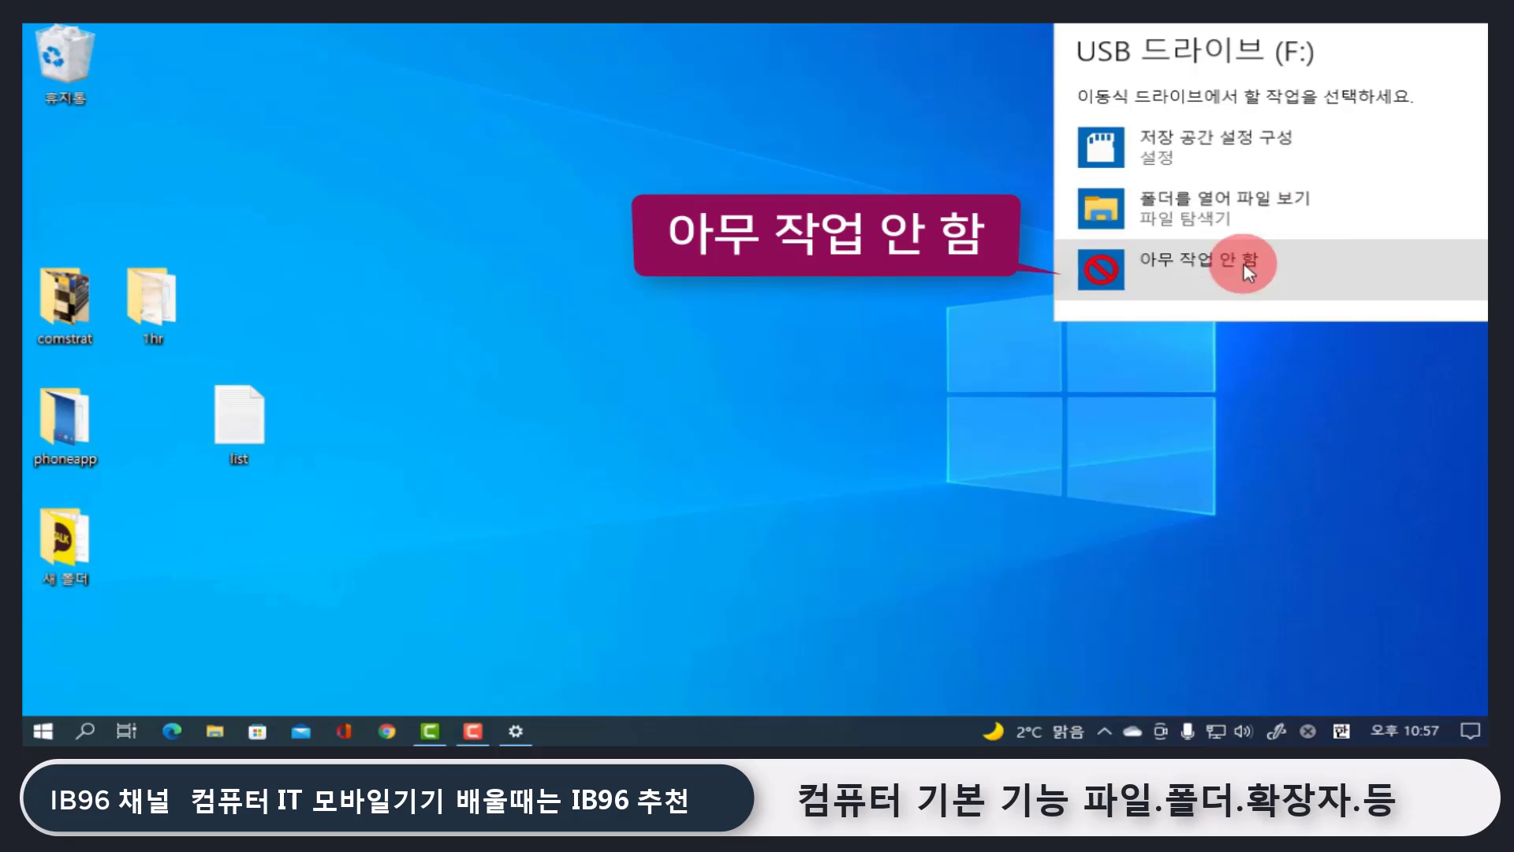
left_click(1086, 292)
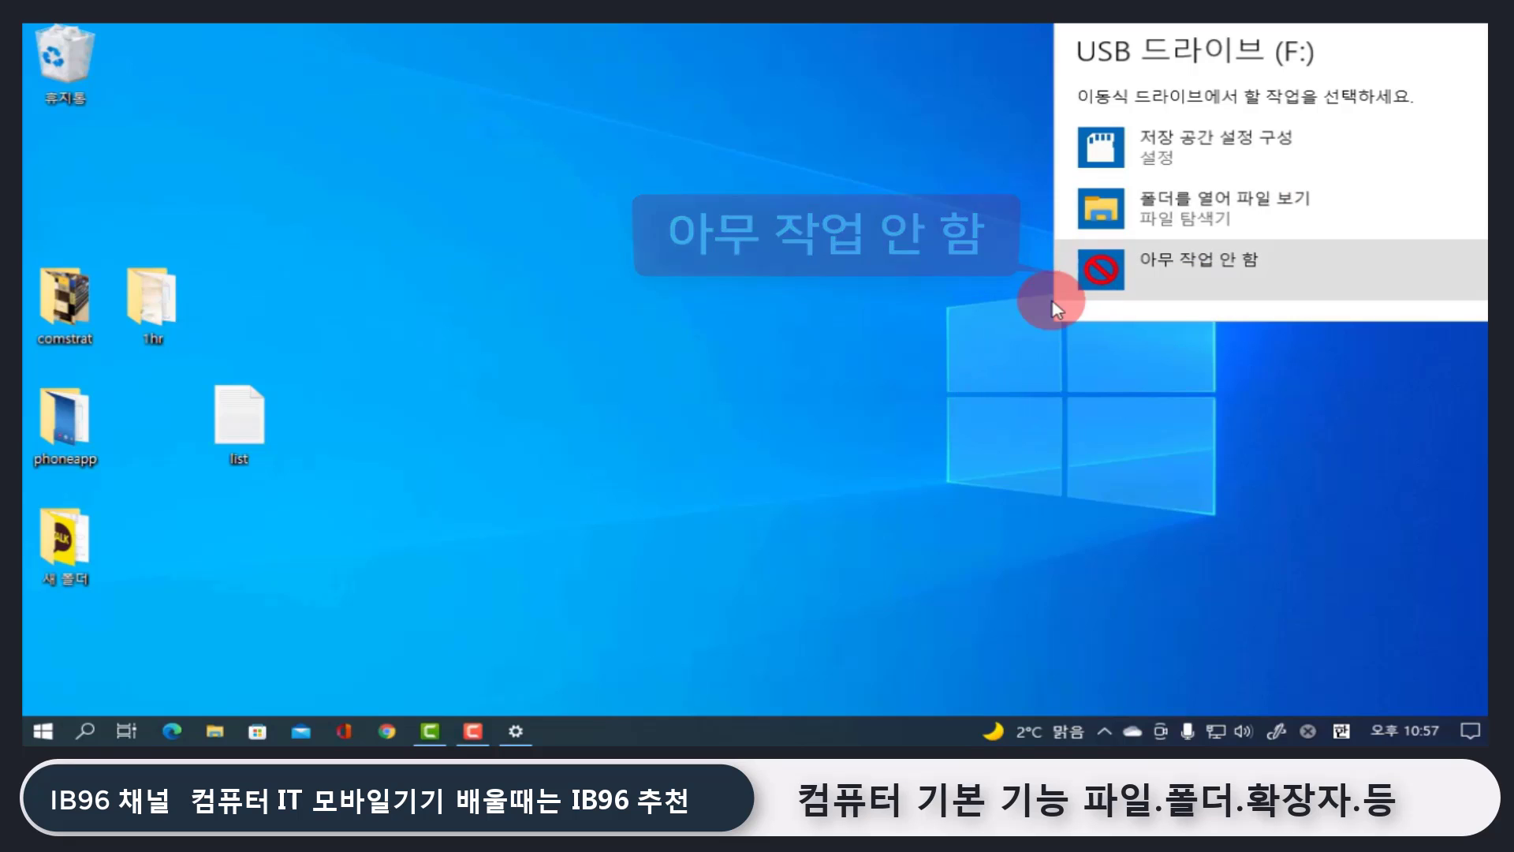
- Scan USB 드라이브 (F:) with Microsoft Defender from File Explorer and close the Windows 보안 window
left_click(211, 734)
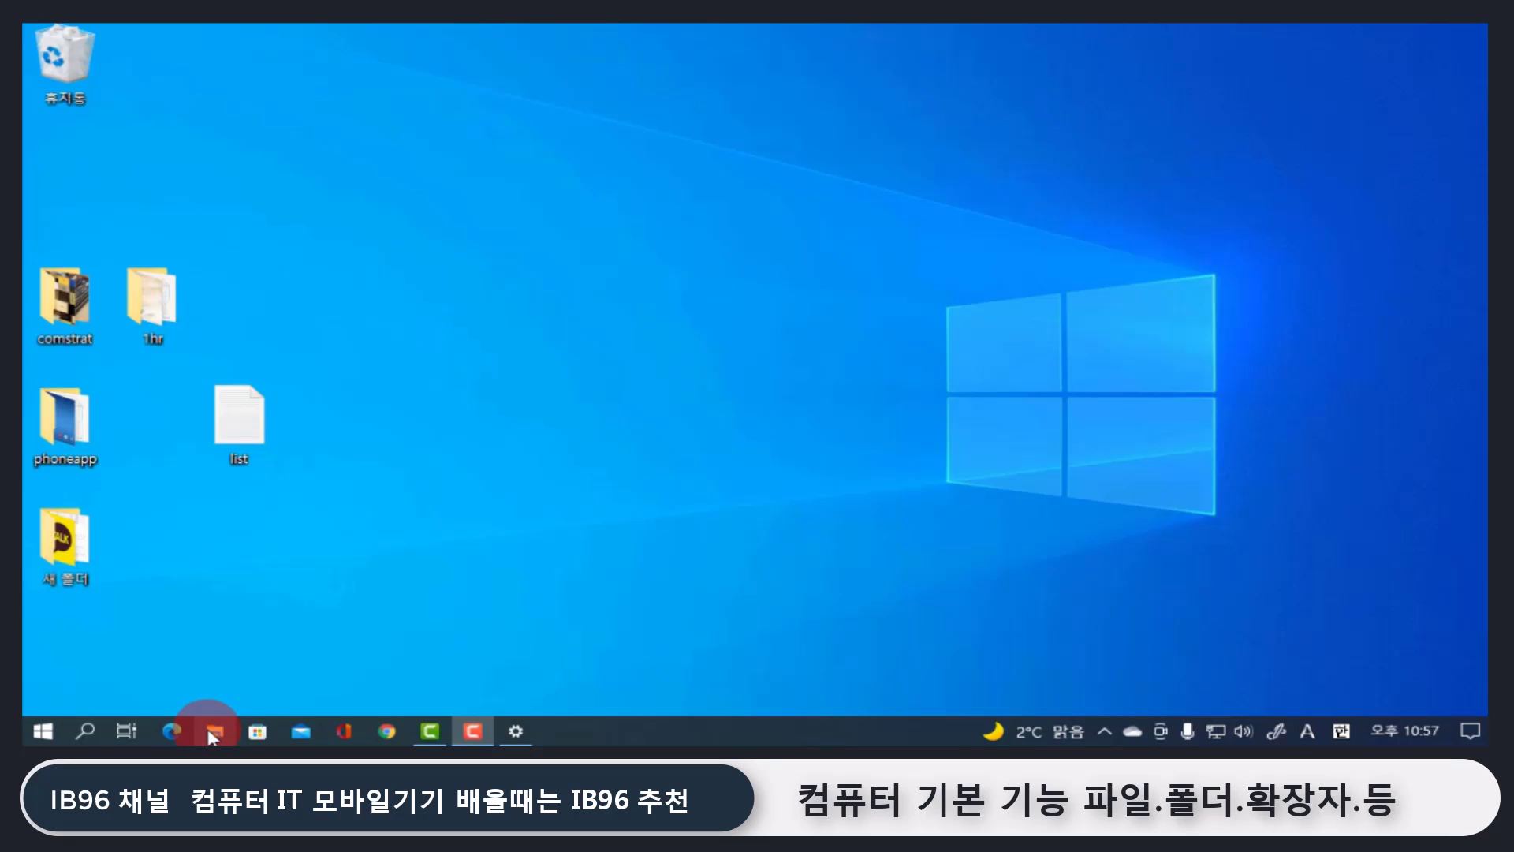
scroll(342, 541, "down", 2)
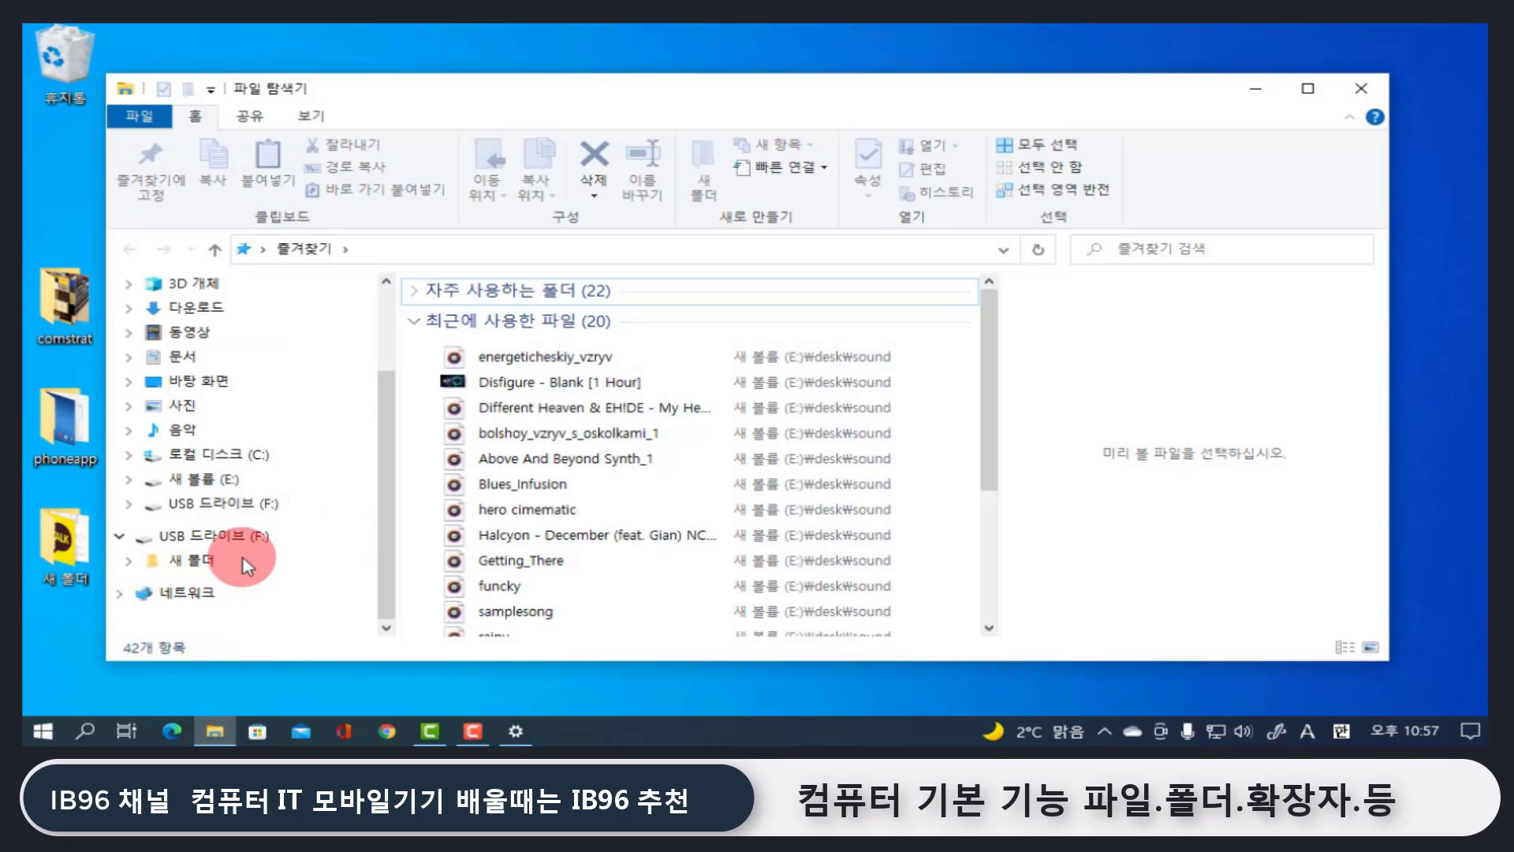
right_click(254, 509)
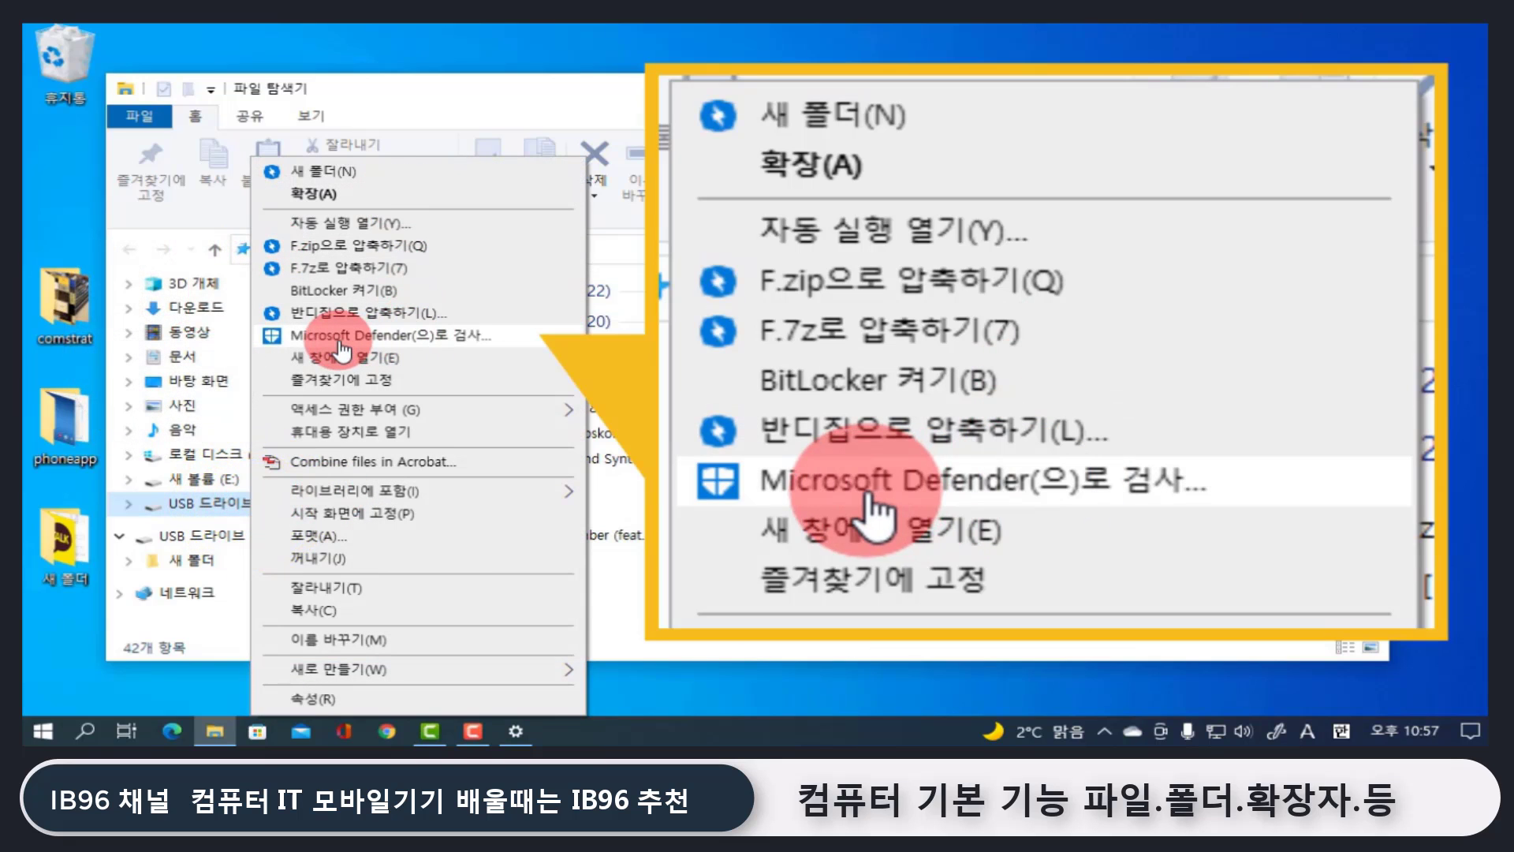
left_click(455, 344)
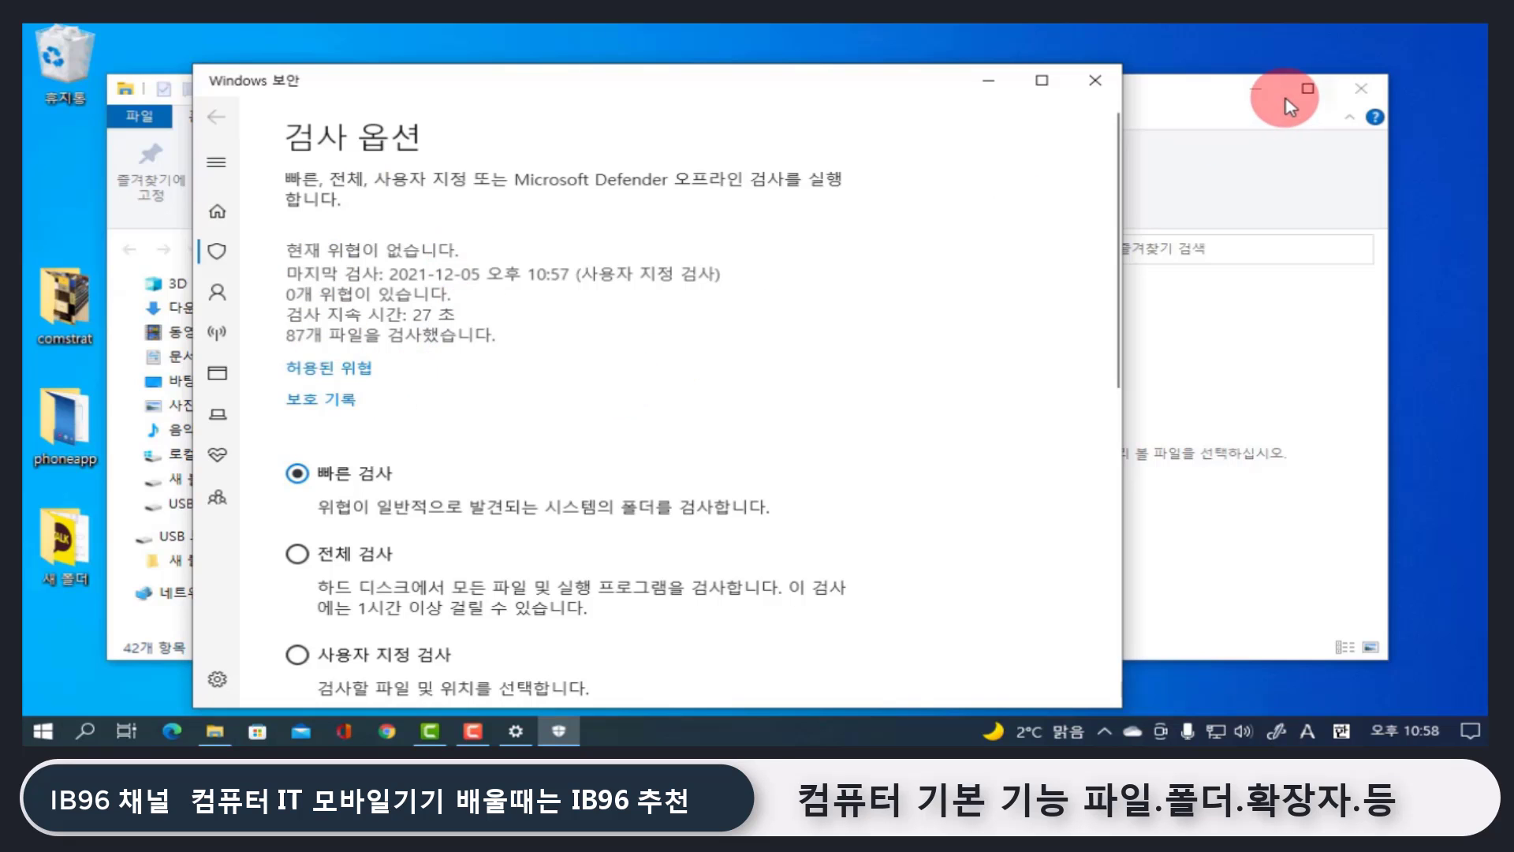
left_click(1094, 80)
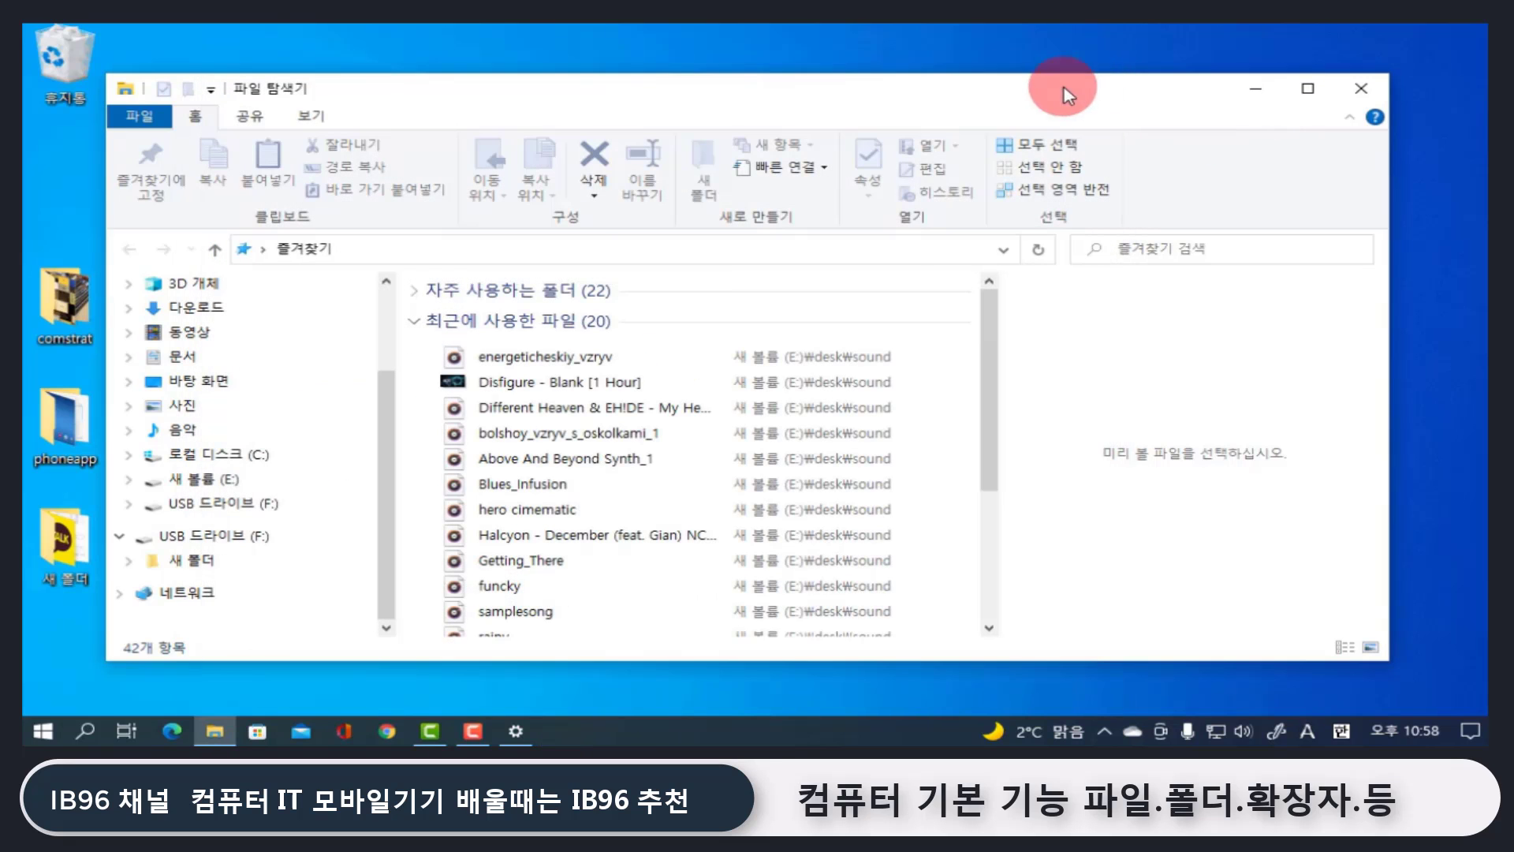
- View the contents of the scanned USB 드라이브 (F:) and close the File Explorer window
left_click(217, 505)
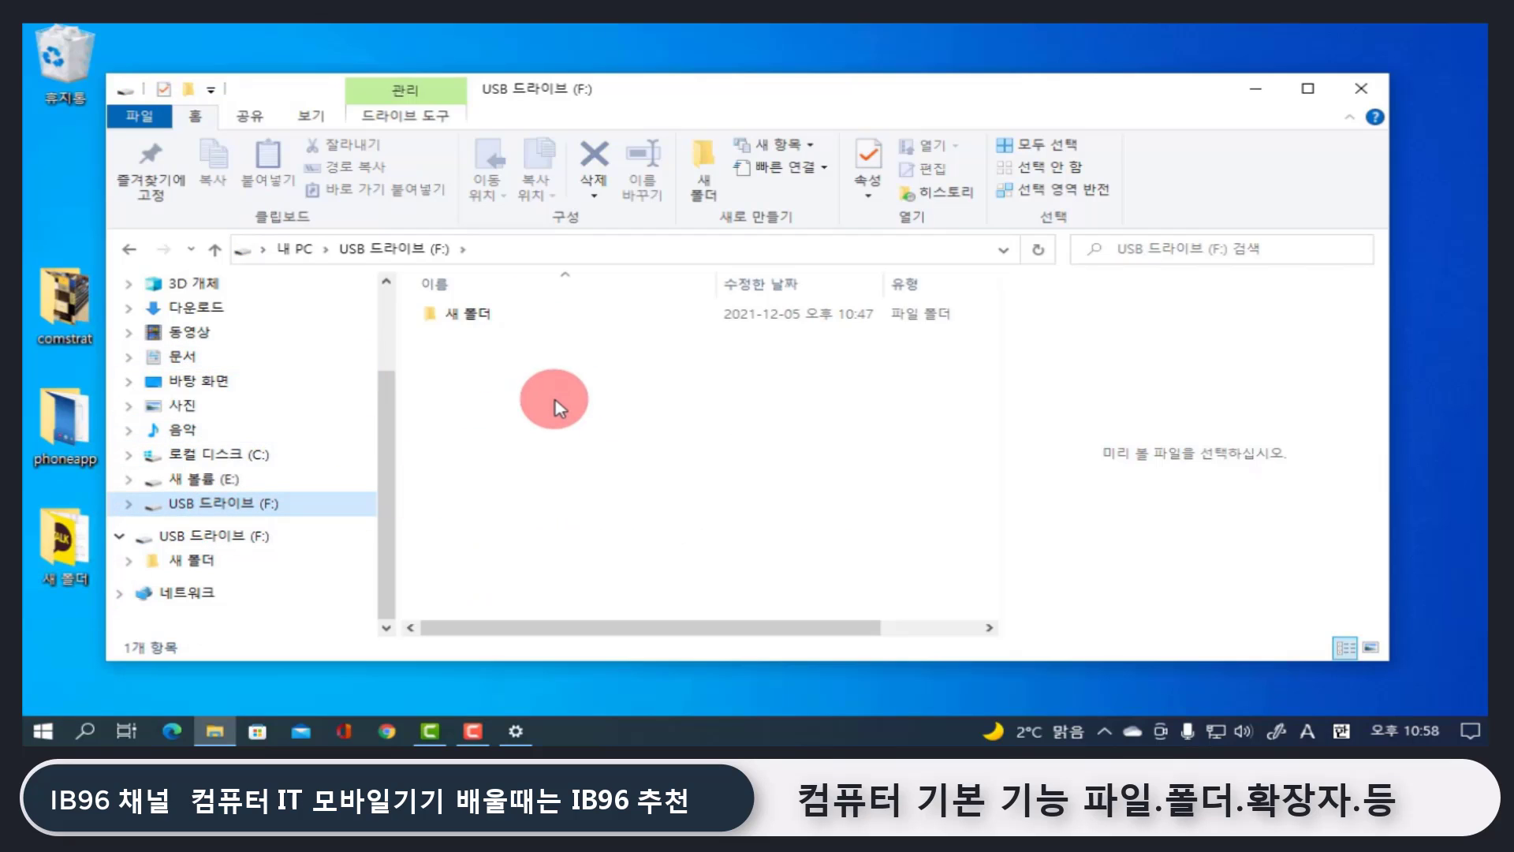
left_click_drag(831, 92, 899, 77)
left_click(1428, 74)
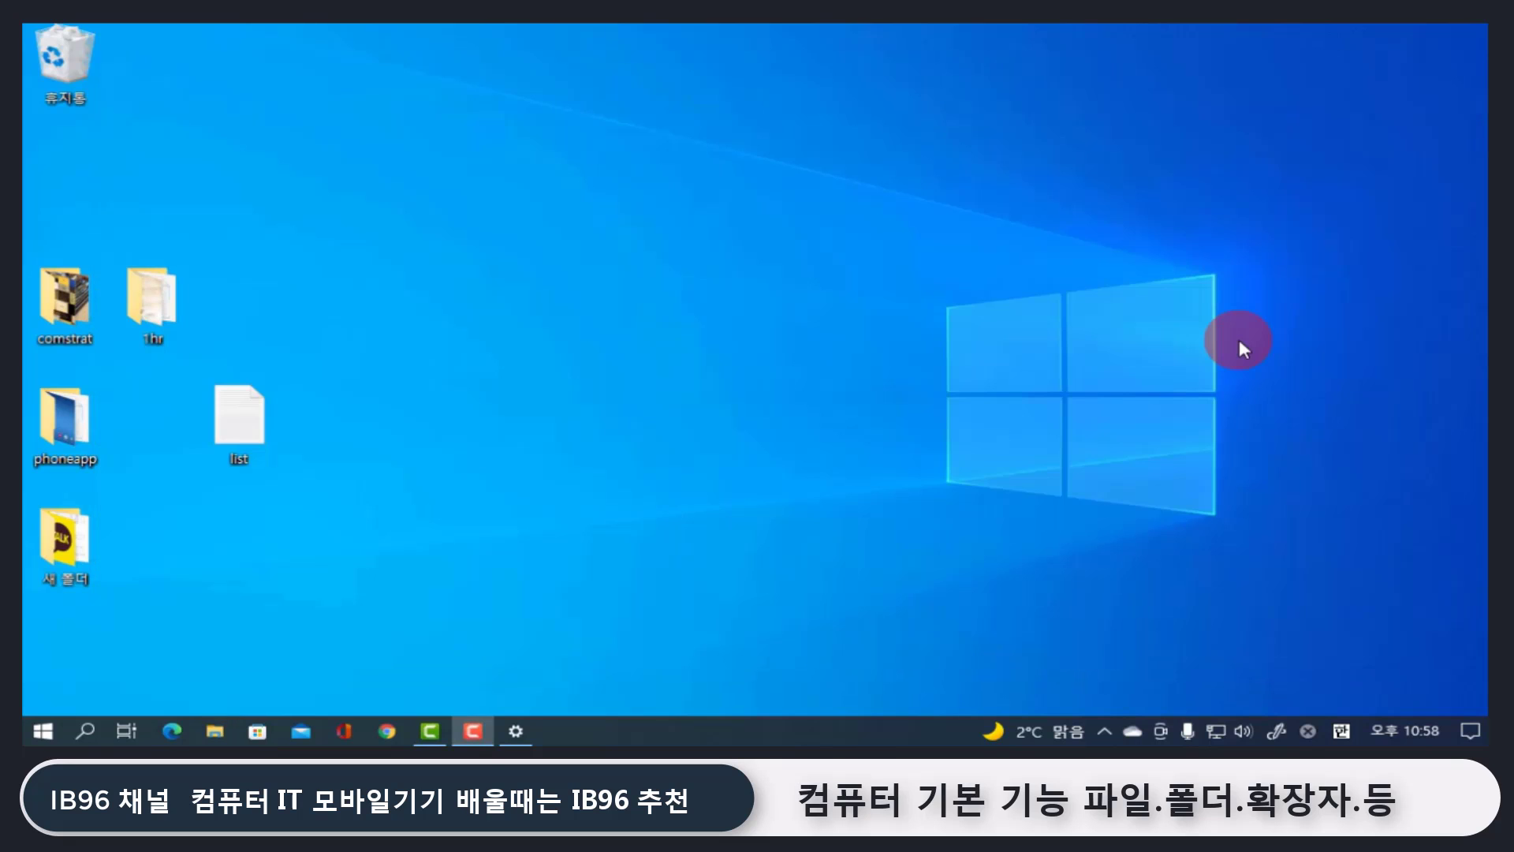